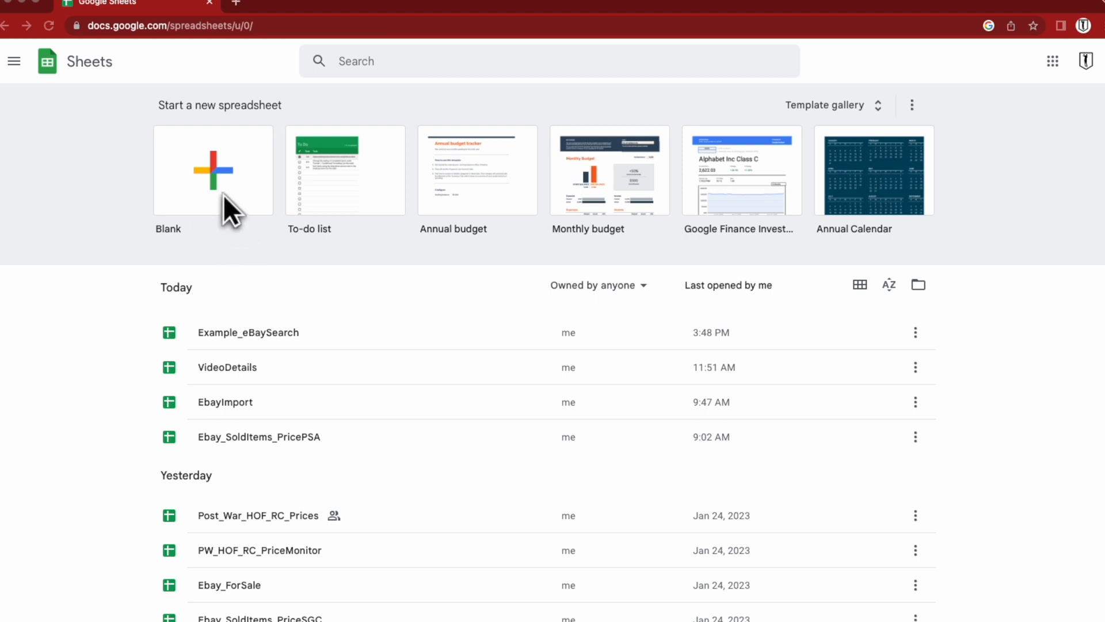
Step: Duplicate the Sheets home page in a second browser tab and create a blank spreadsheet in each of the two tabs
right_click(167, 5)
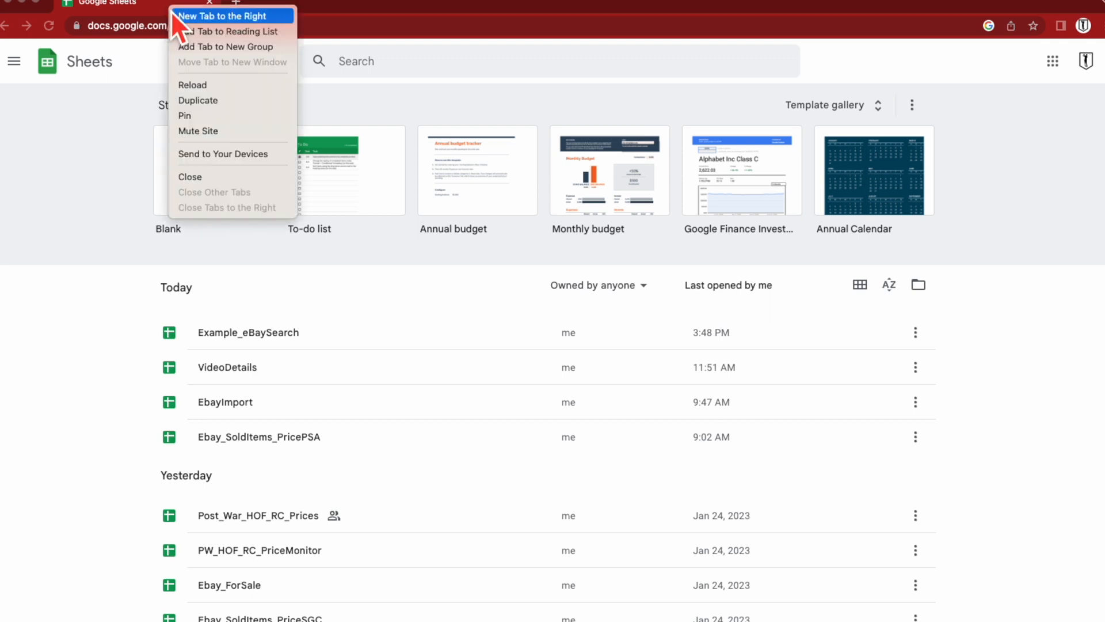
left_click(222, 105)
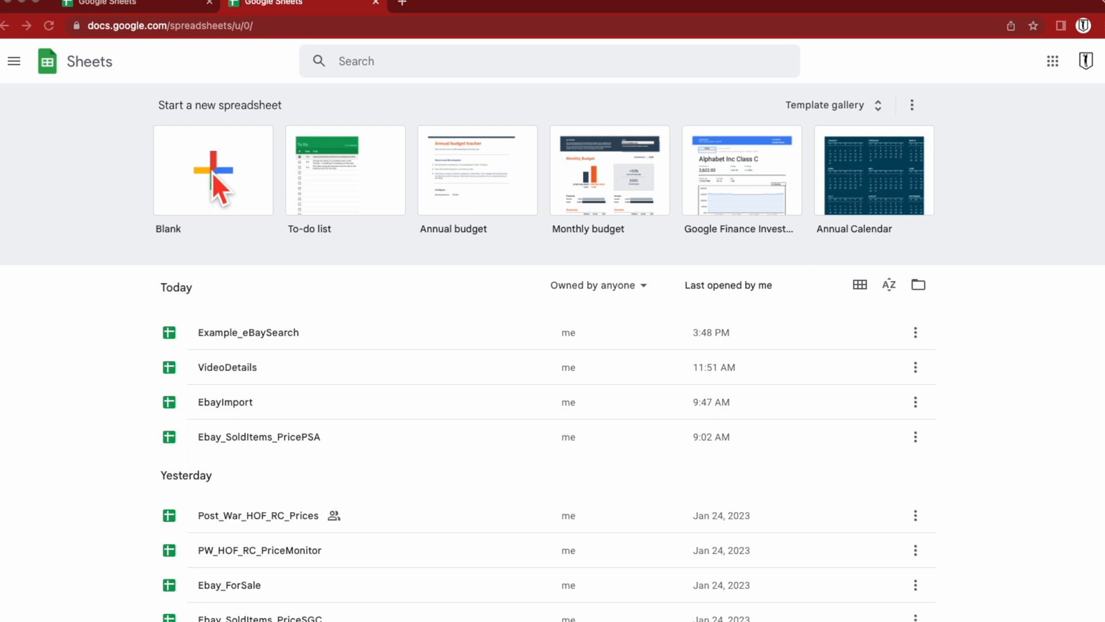
left_click(217, 177)
left_click(168, 4)
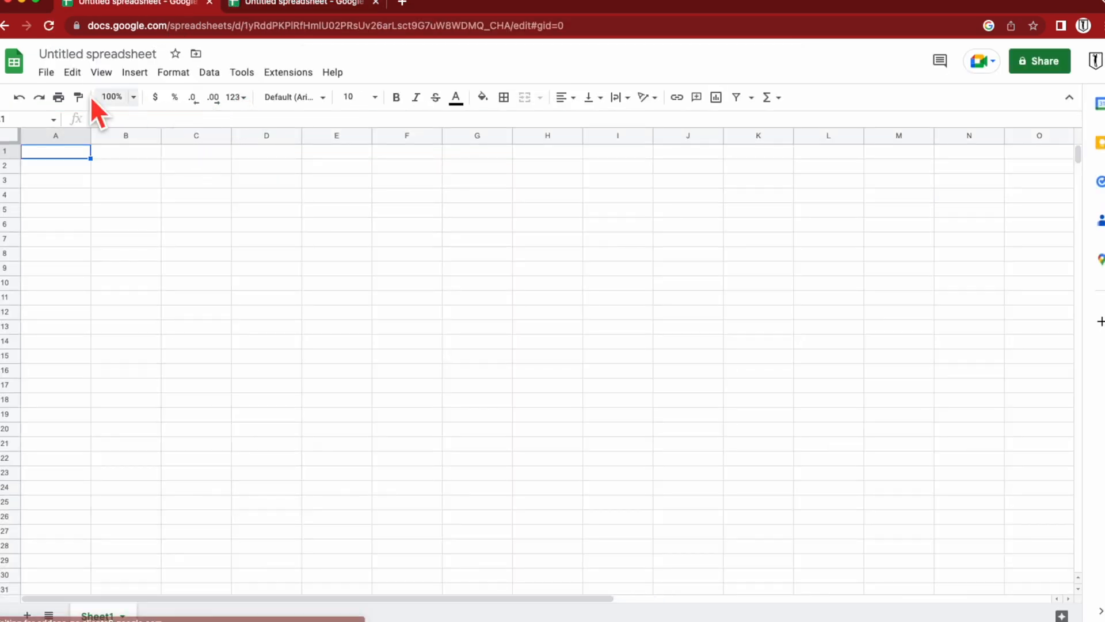
Step: Name the first untitled spreadsheet Example_MainPage
left_click(87, 55)
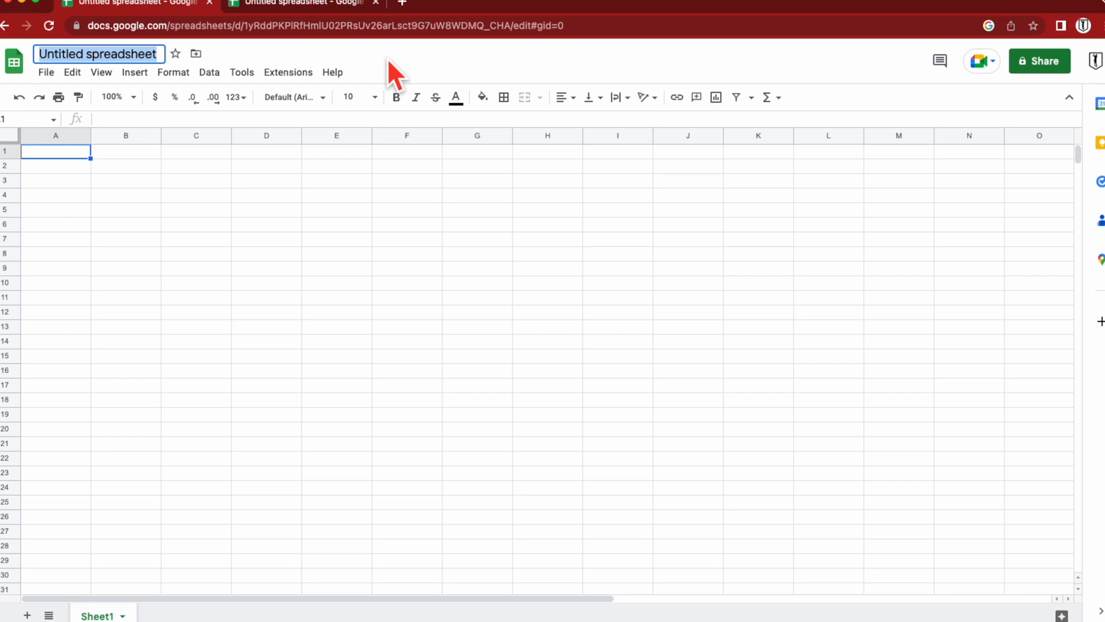
type("Example")
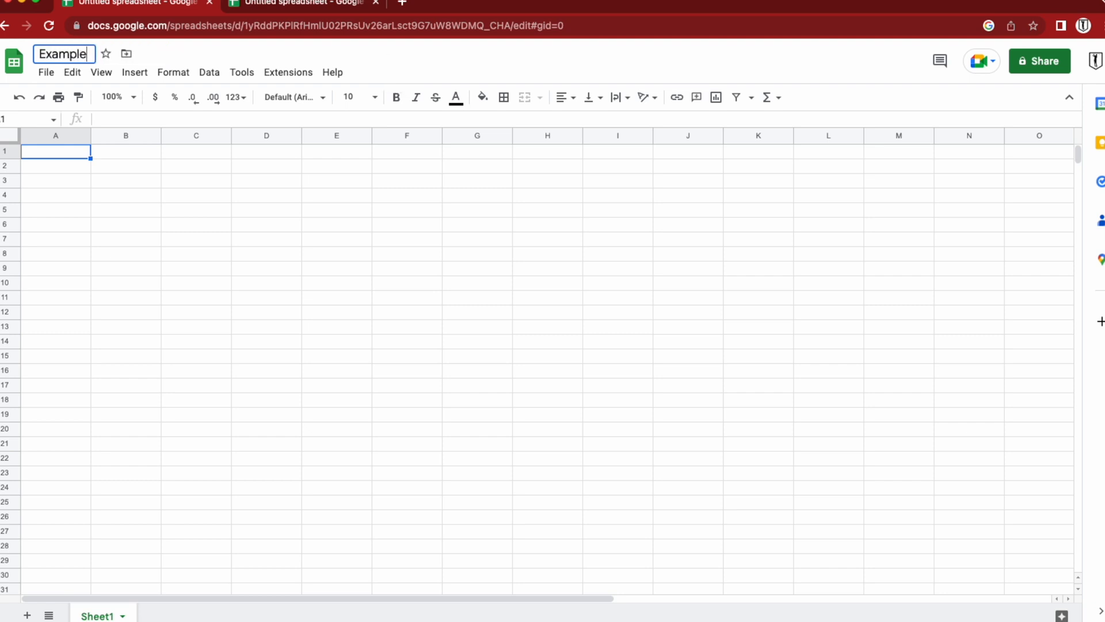
type("_Main")
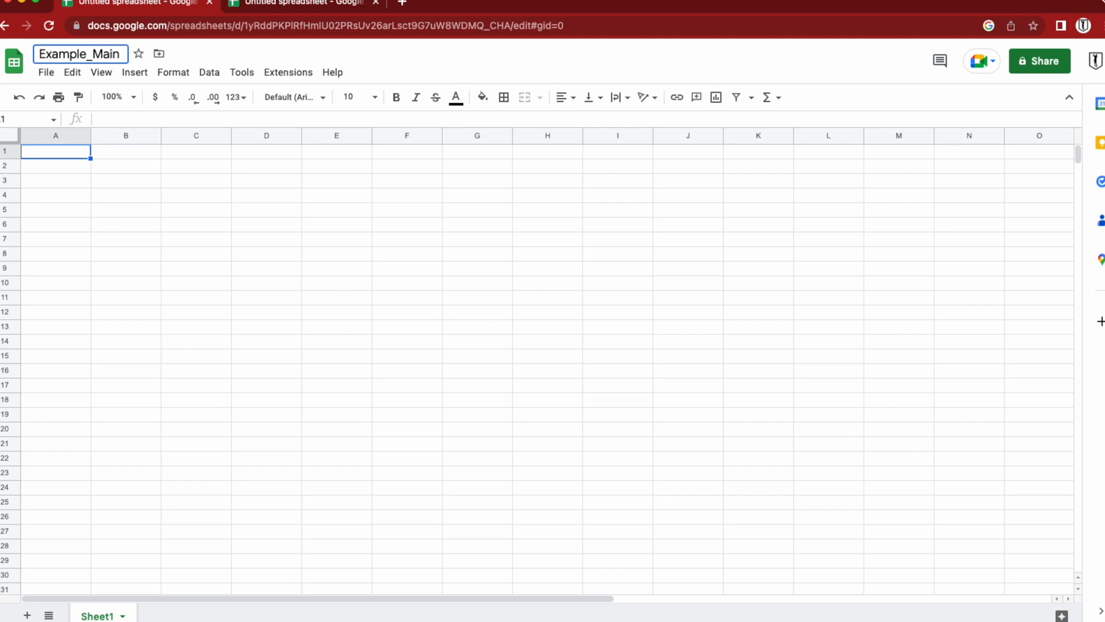
type("Page")
left_click(471, 181)
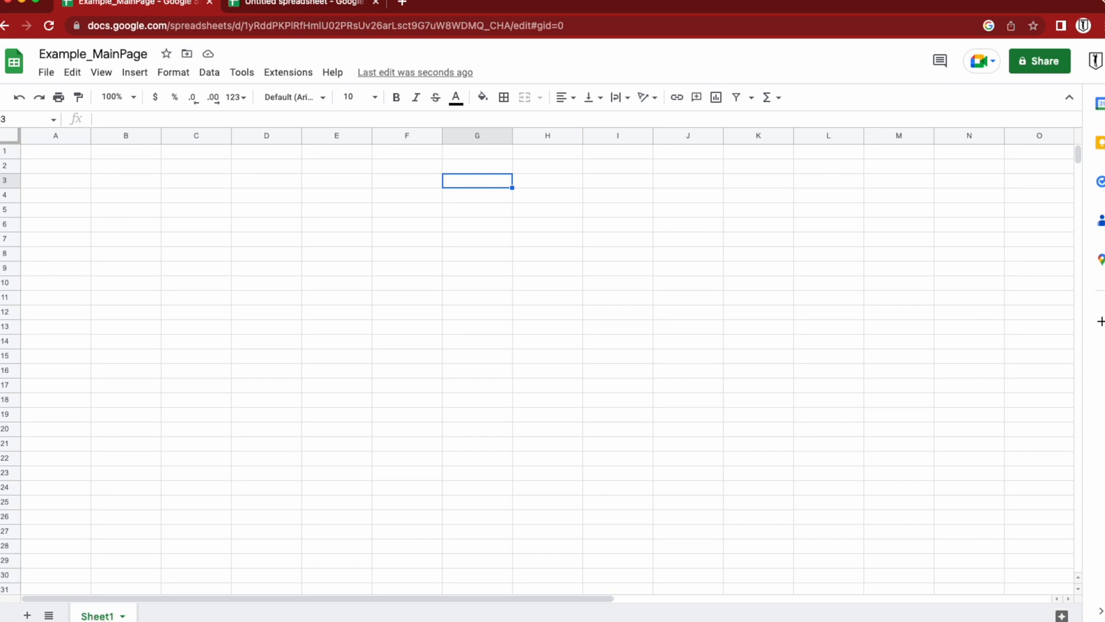
Step: Rename Sheet1 of the Example_MainPage spreadsheet as Main
double_click(96, 617)
type("Main")
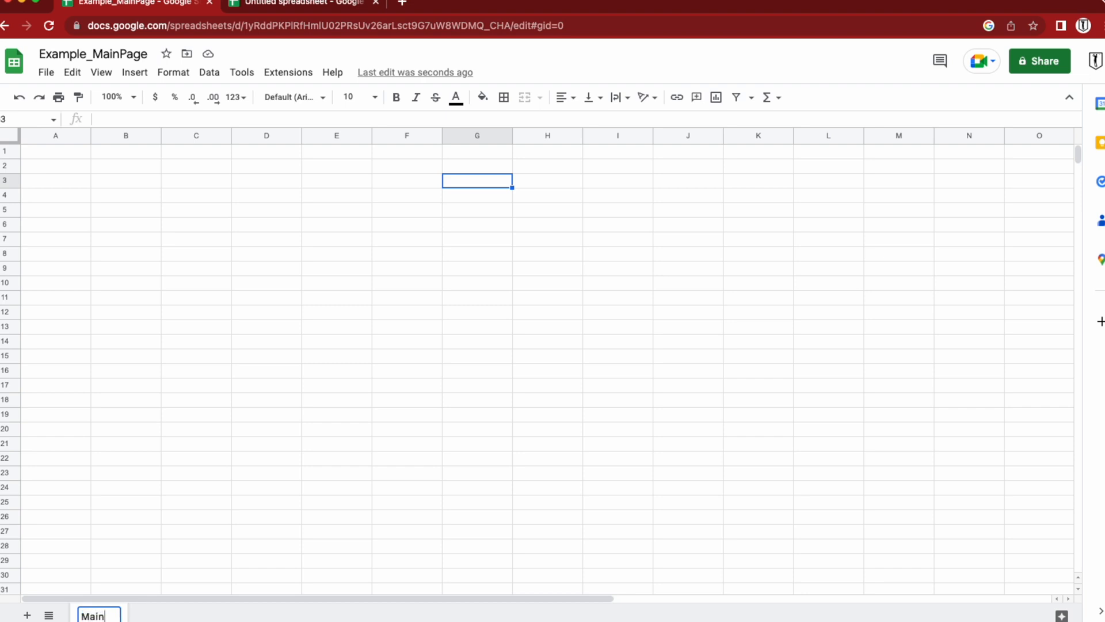
left_click(125, 531)
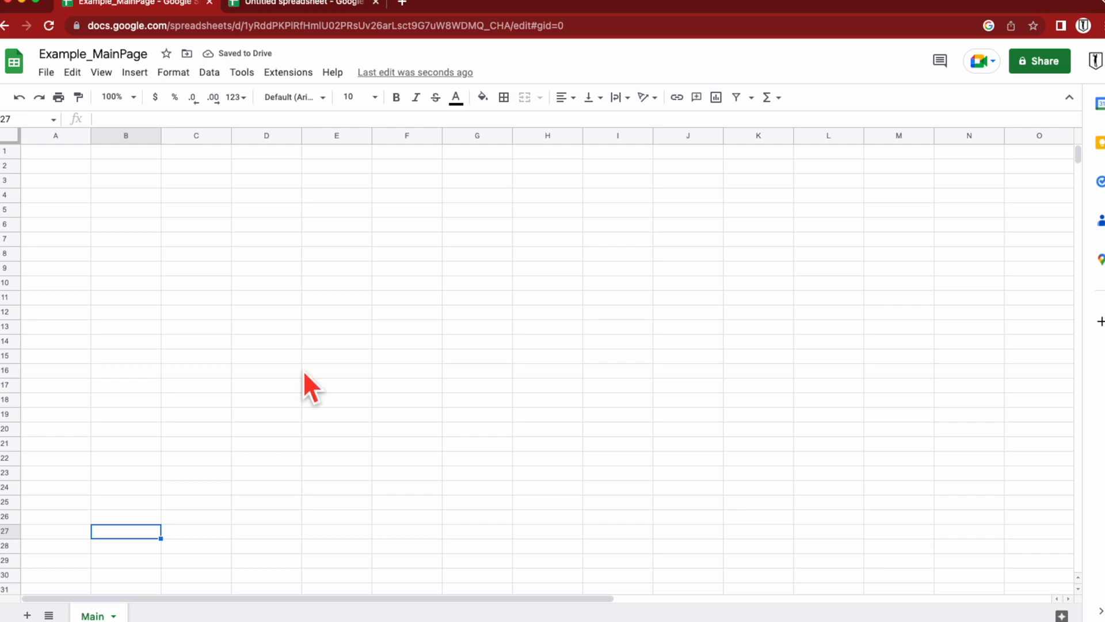
Step: Switch to the other untitled spreadsheet and enter Example as the beginning of its title
left_click(278, 2)
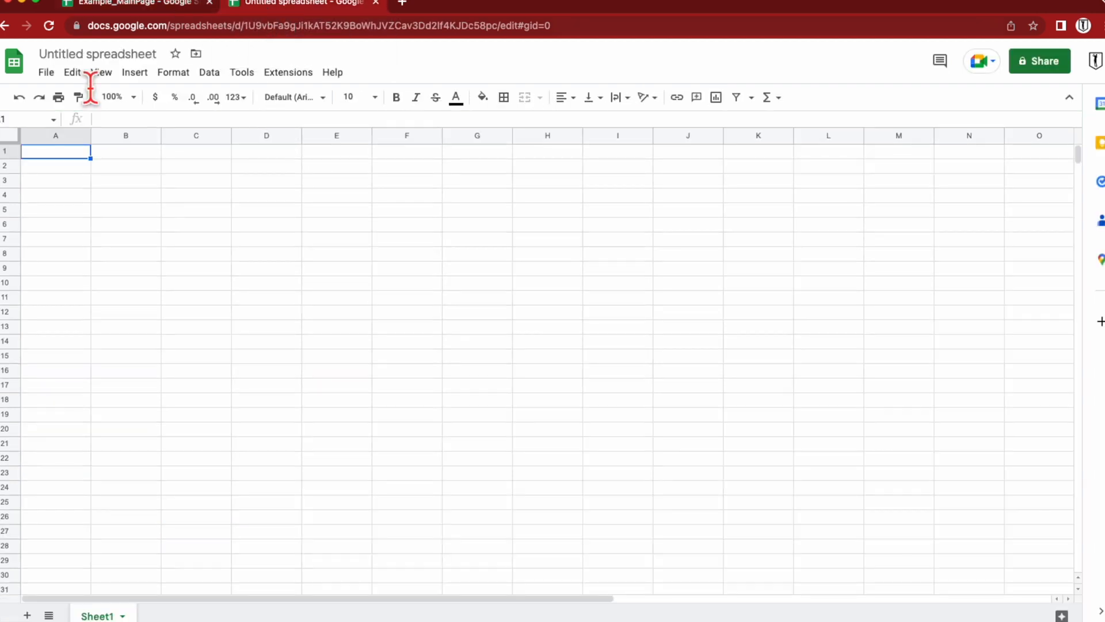
left_click(94, 53)
type("Example")
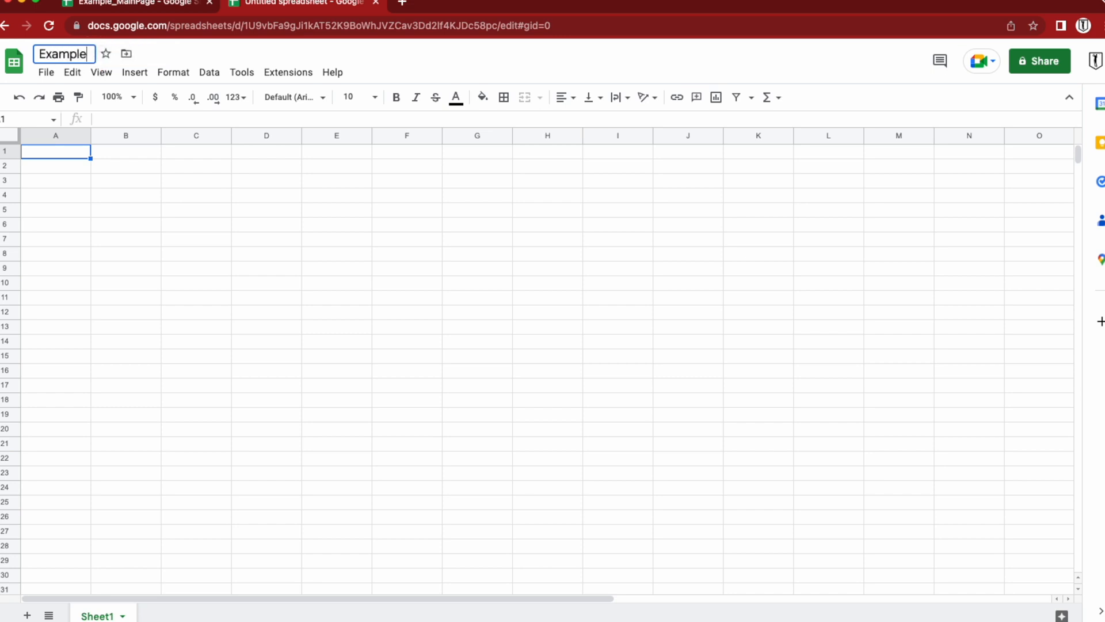
type("_SoldData")
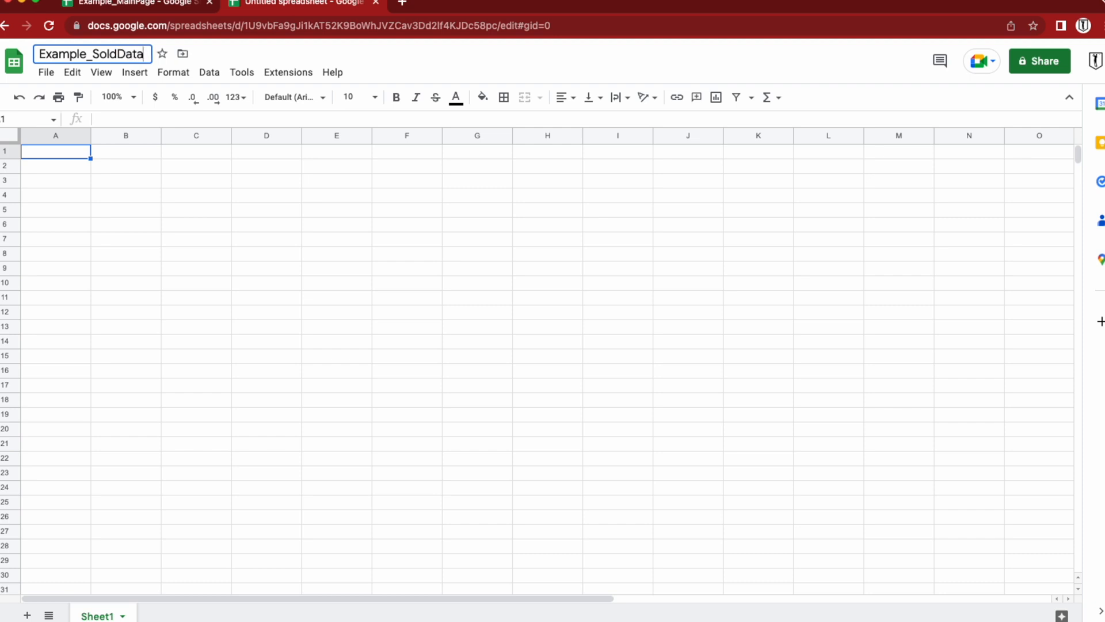
key("BackSpace")
key("BackSpace")
key("BackSpace")
key("BackSpace")
key("BackSpace")
key("BackSpace")
key("BackSpace")
key("BackSpace")
key("BackSpace")
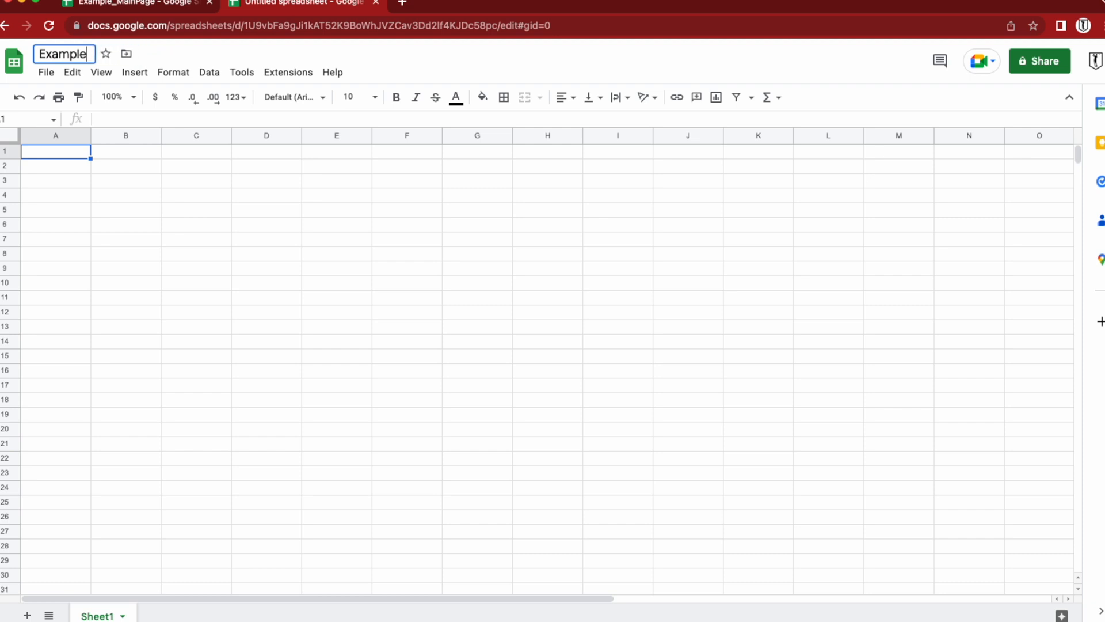
Step: Complete the second spreadsheet's title as Example_EbayData
type("_Ebay")
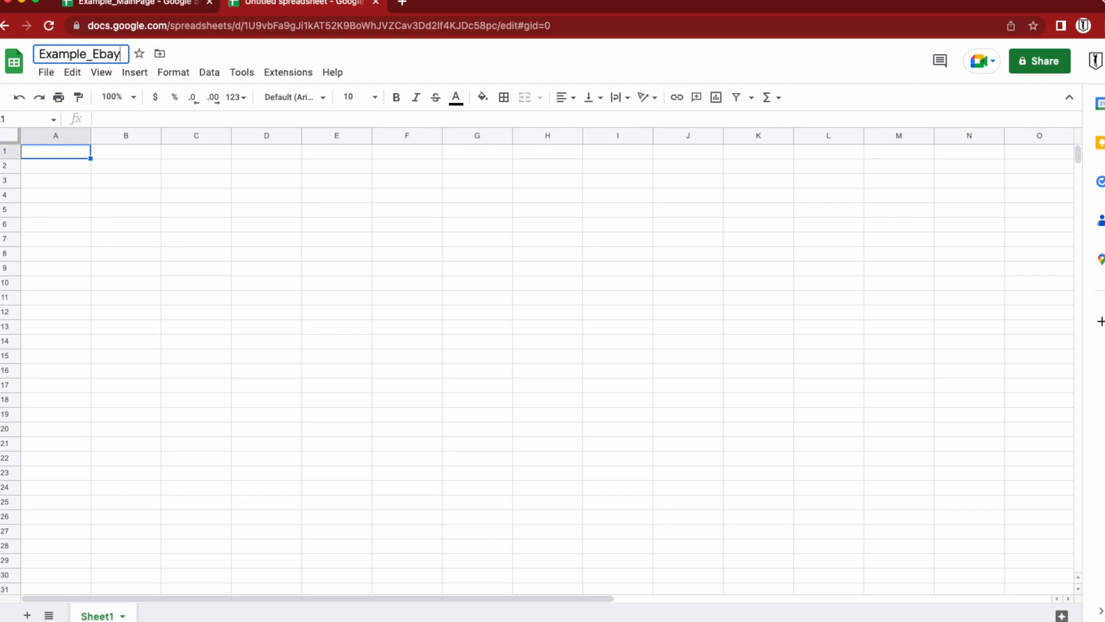
type("Data")
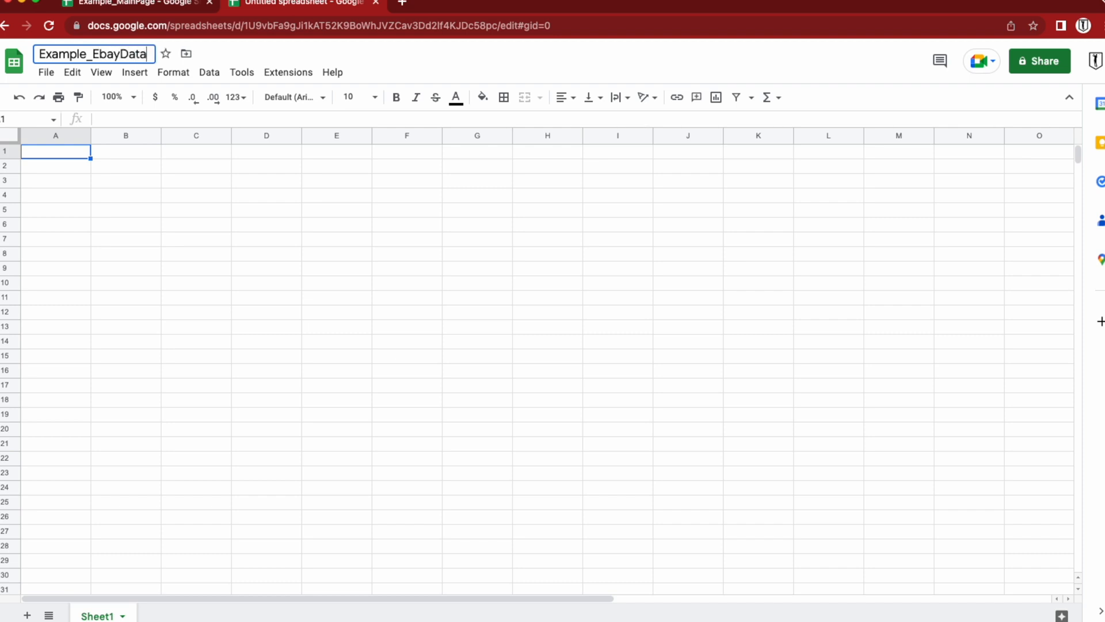
key("Return")
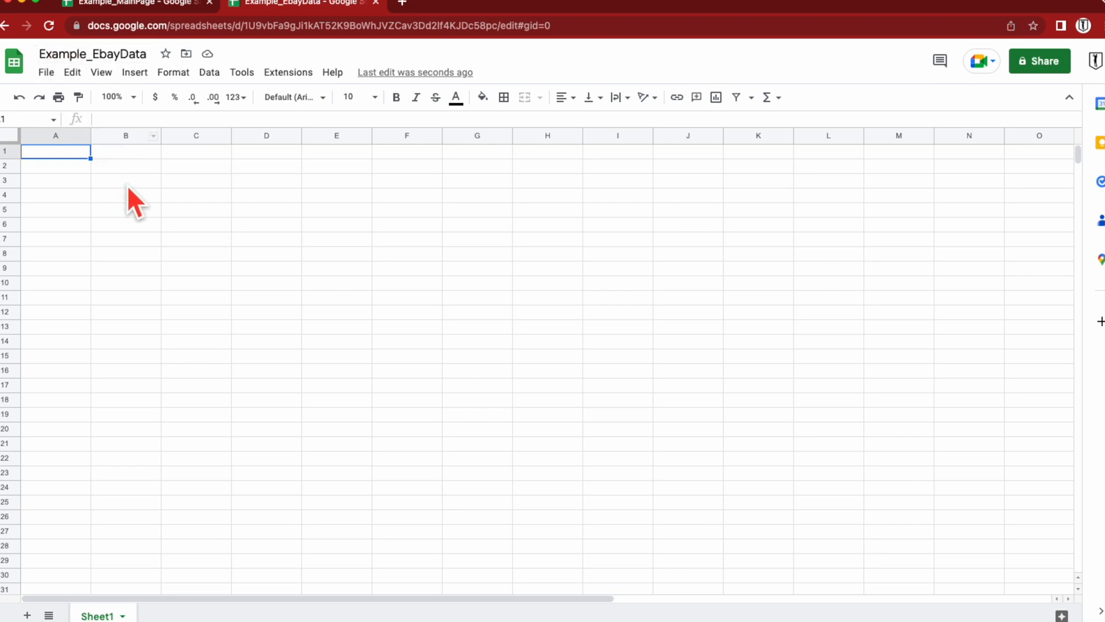
left_click(136, 3)
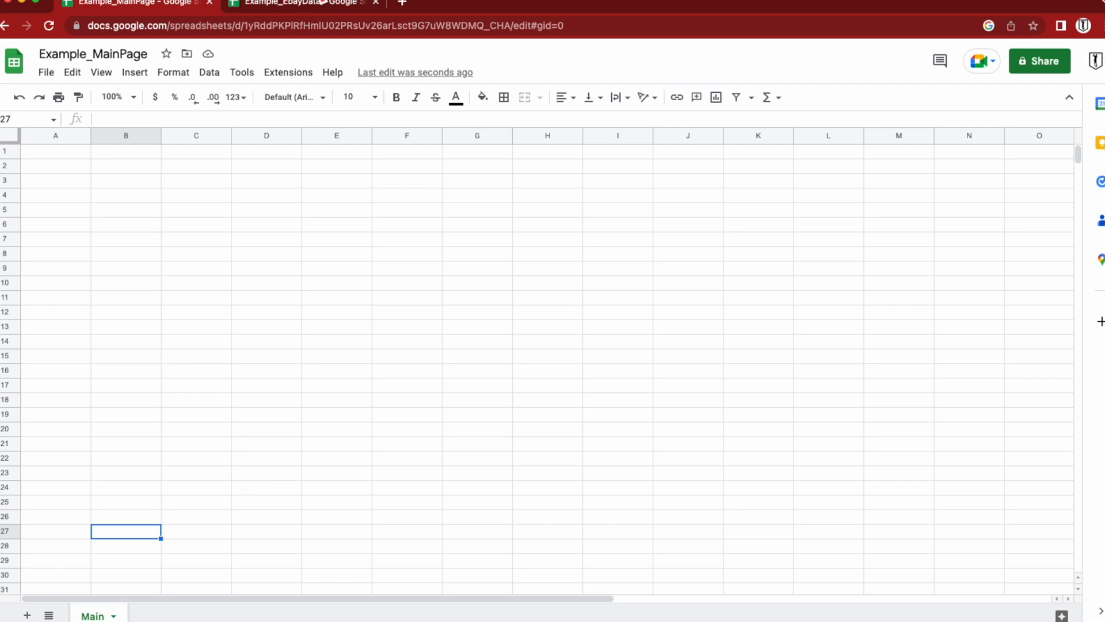
left_click(292, 7)
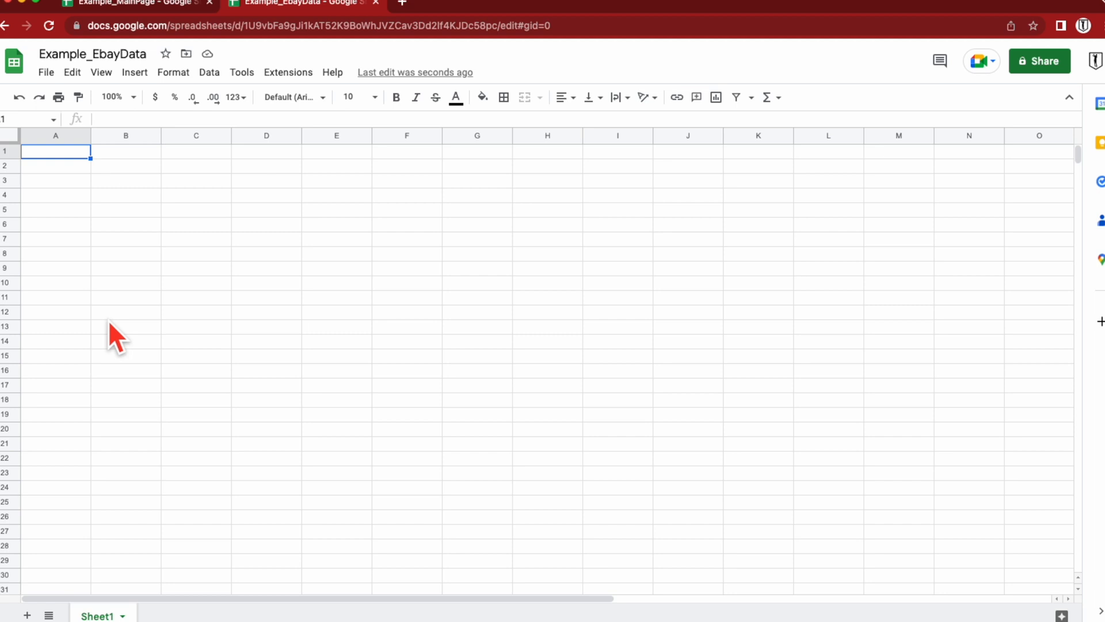
Step: Rename Sheet1 of the Example_EbayData spreadsheet as URL
double_click(99, 616)
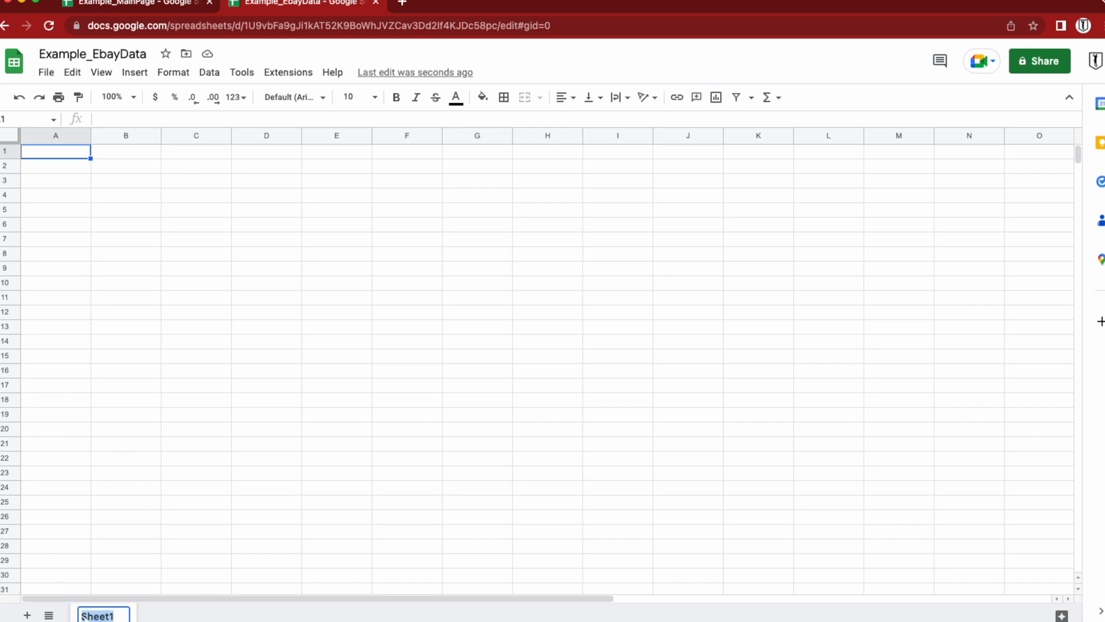
type("URL")
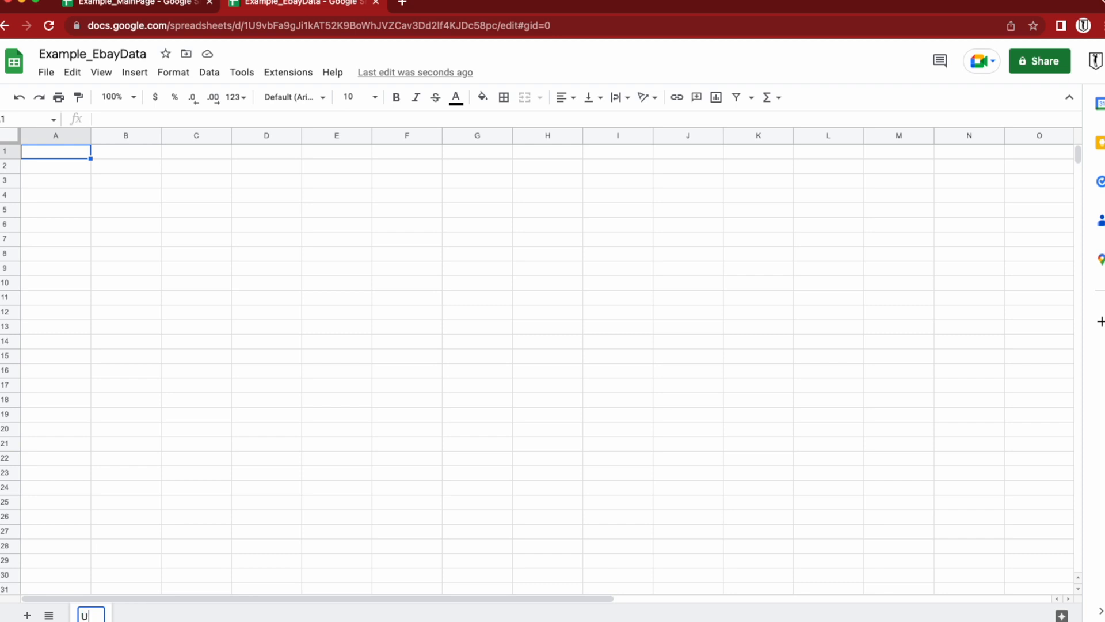
left_click(126, 560)
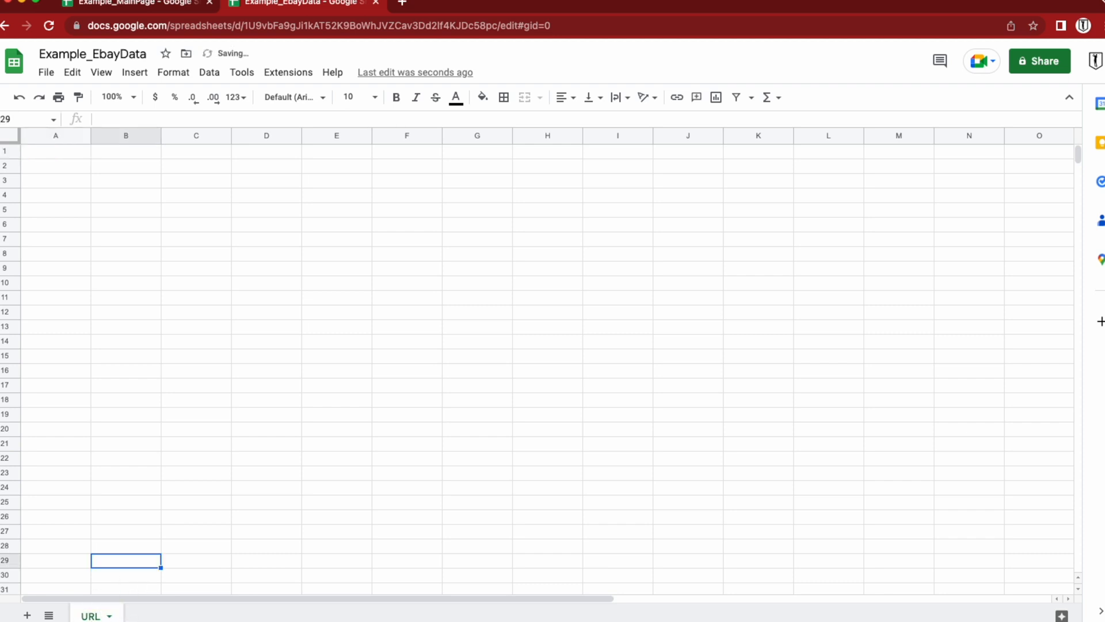
Step: Add a second sheet to Example_EbayData and name it Item_Price
left_click(27, 615)
double_click(157, 617)
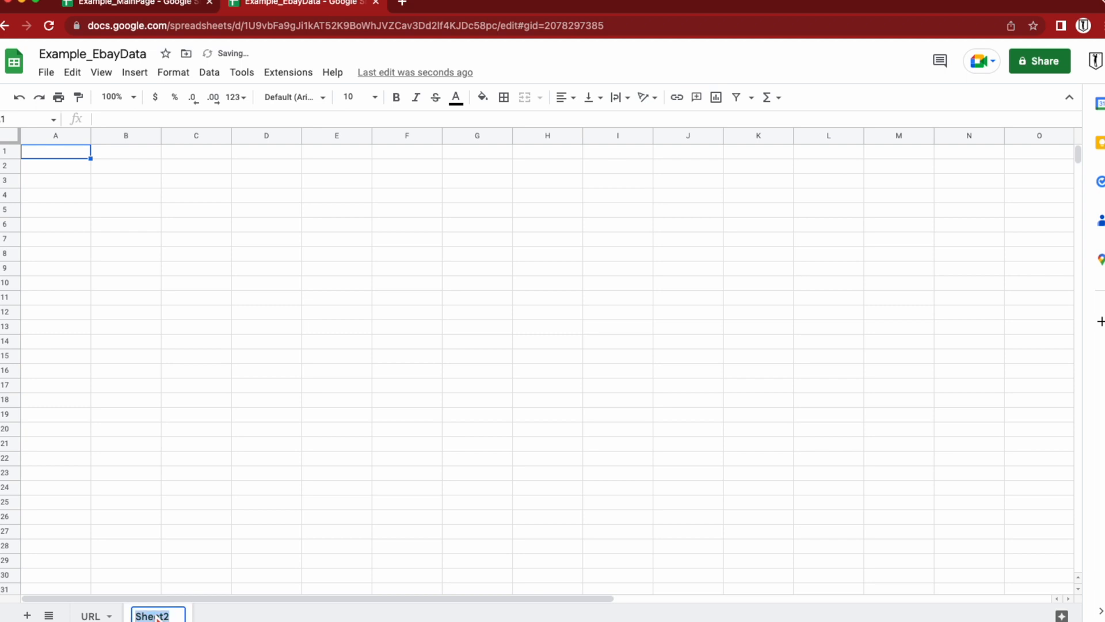
type("Ite")
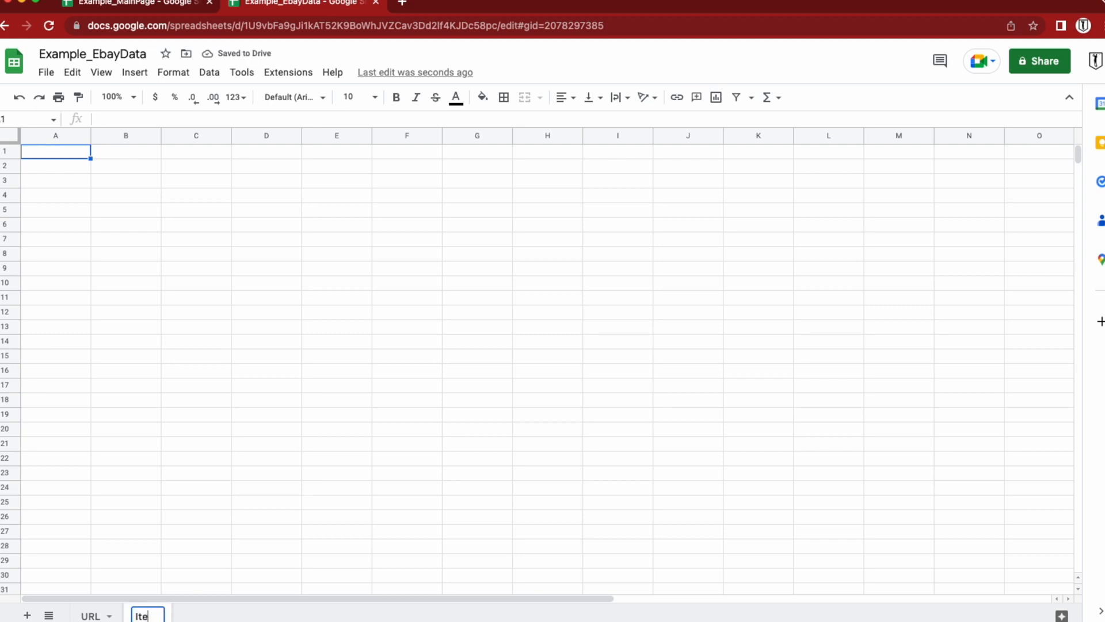
type("m_Price")
key("Return")
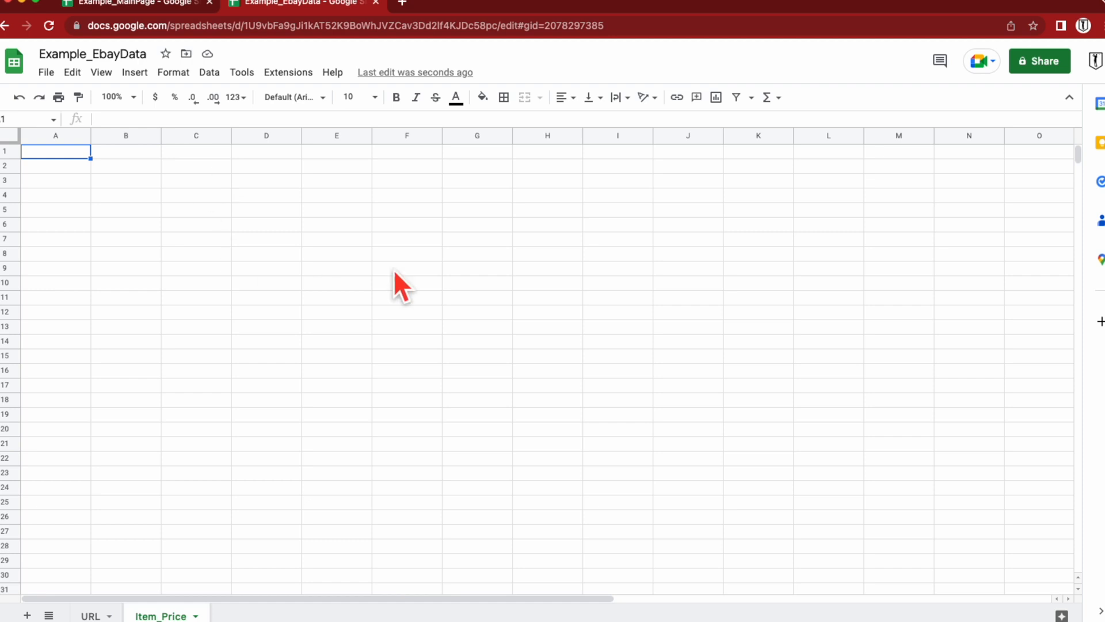
Step: Open the ebay.com home page in a new browser tab
left_click(118, 3)
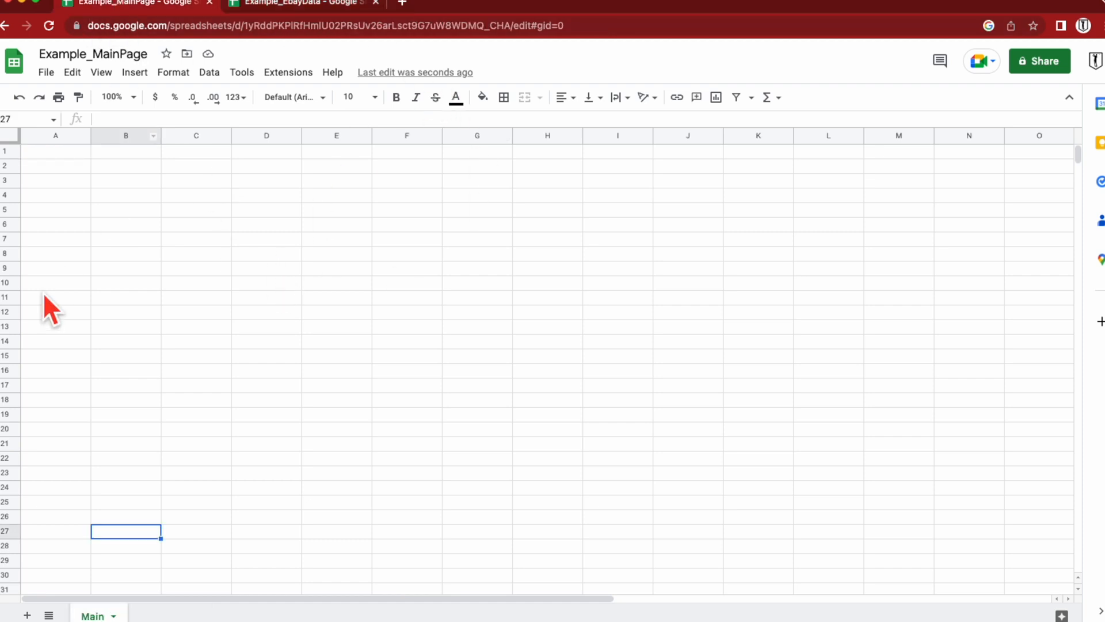
left_click(401, 4)
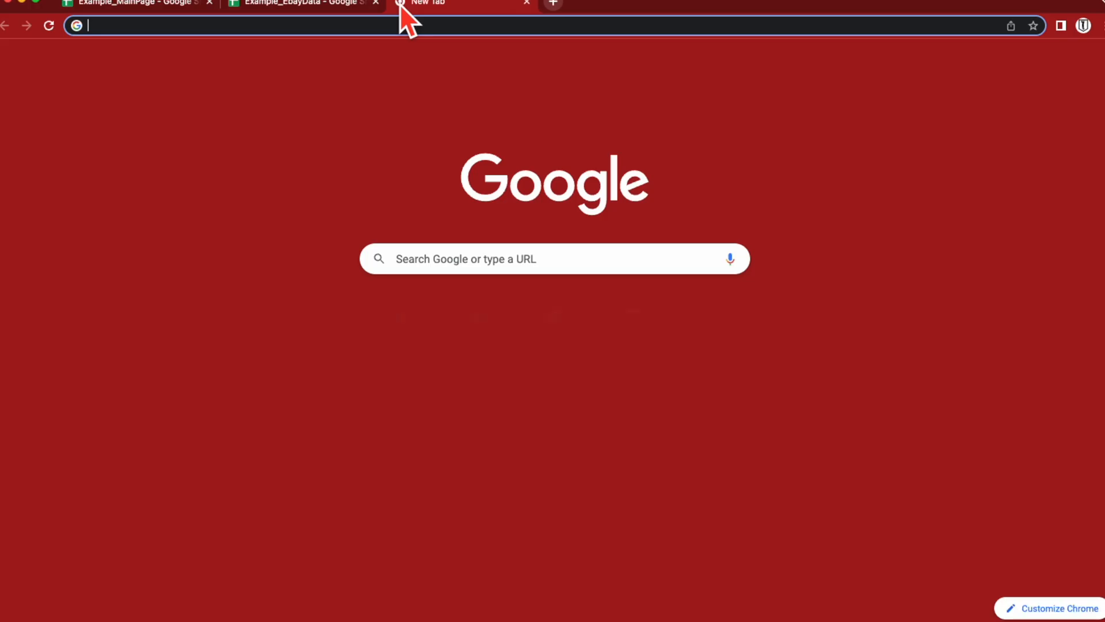
left_click(407, 25)
type("ebay.com")
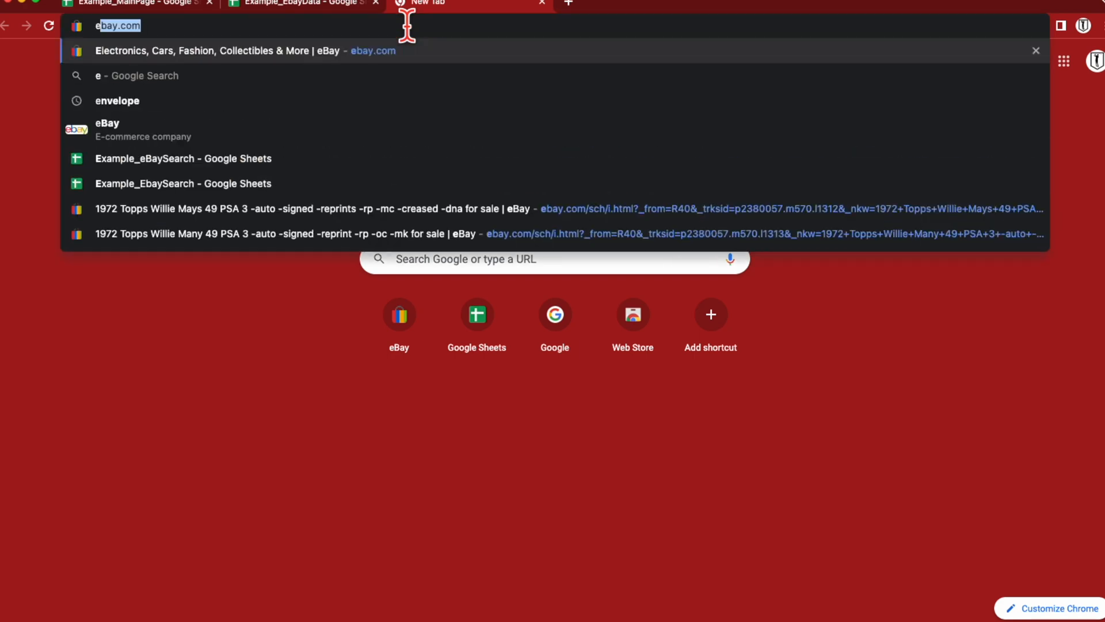
key("Return")
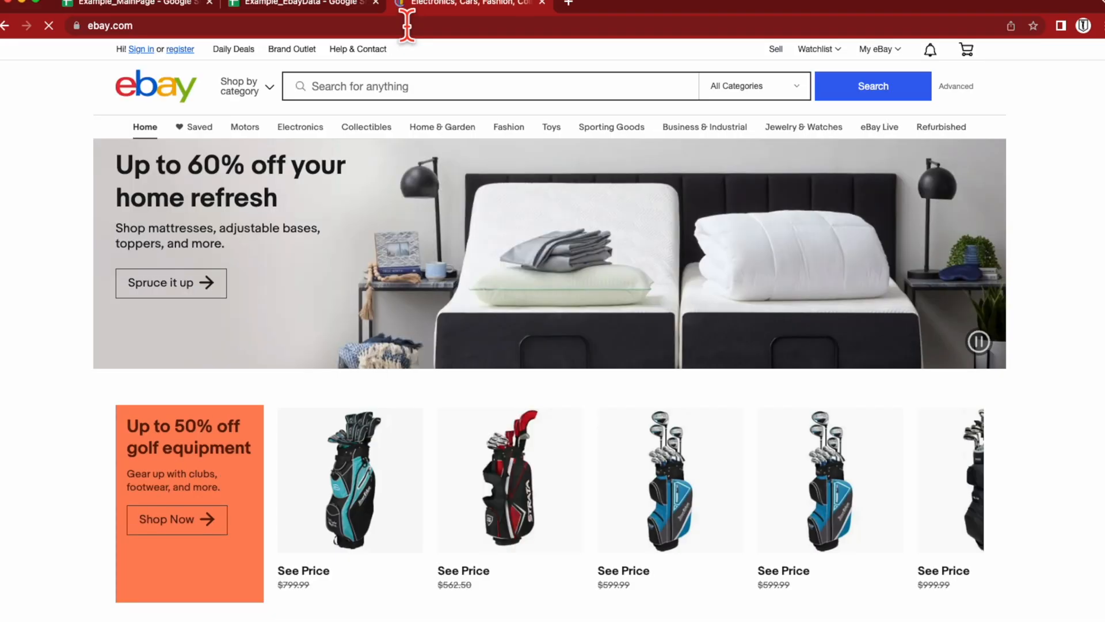
Step: Return to the Example_MainPage spreadsheet and narrow column A of the Main sheet to a slim margin
left_click(167, 7)
left_click(267, 312)
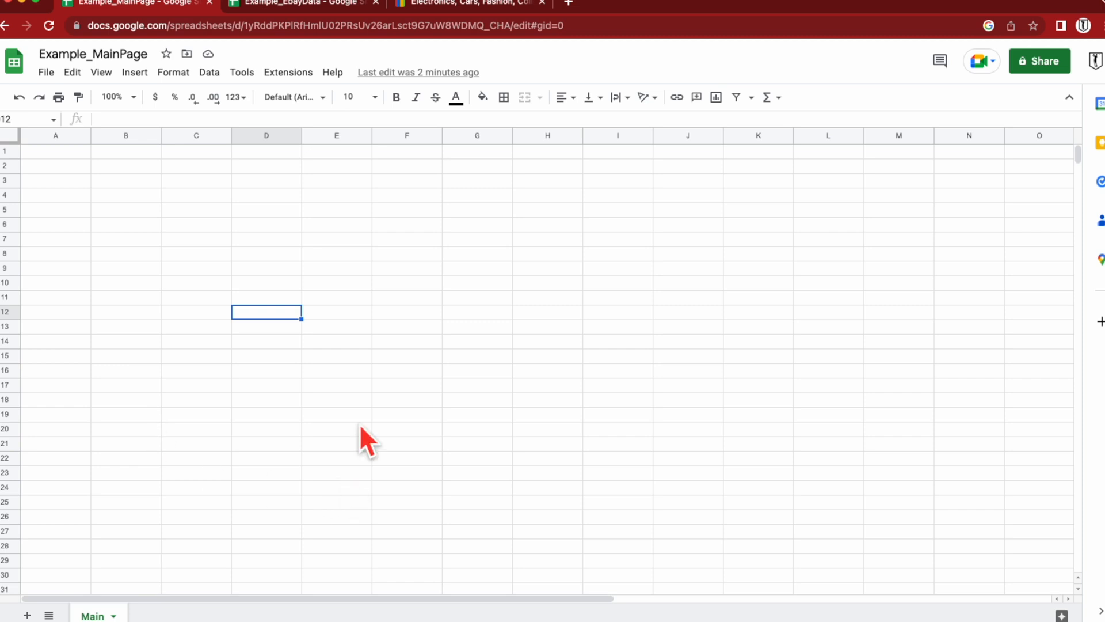
left_click(135, 194)
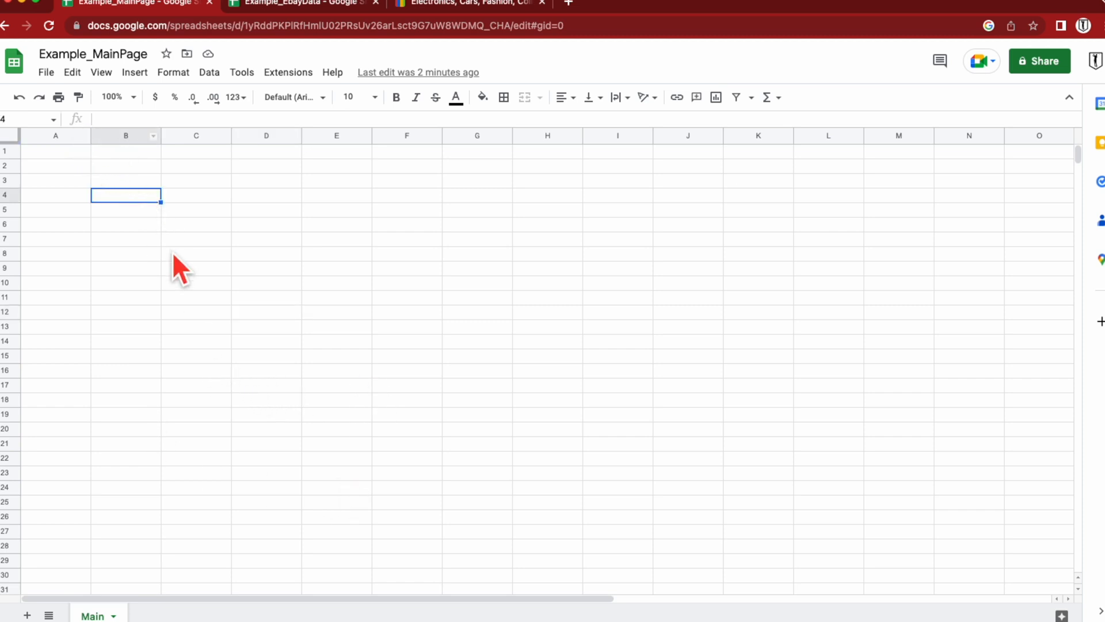
right_click(84, 136)
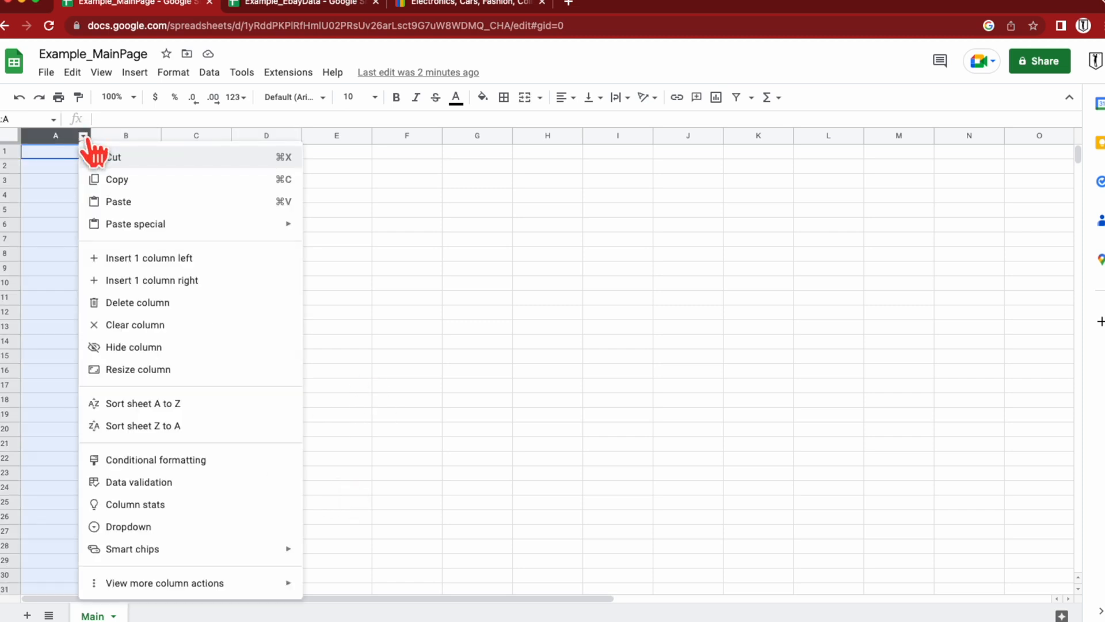
left_click(69, 185)
left_click_drag(90, 137, 42, 137)
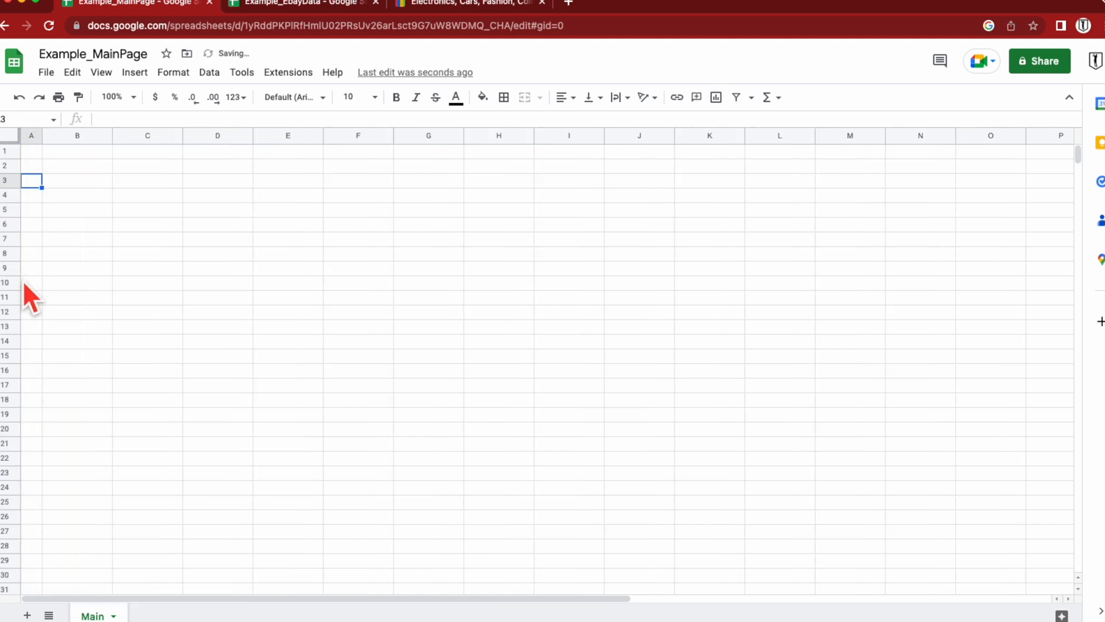
left_click(97, 224)
left_click(65, 167)
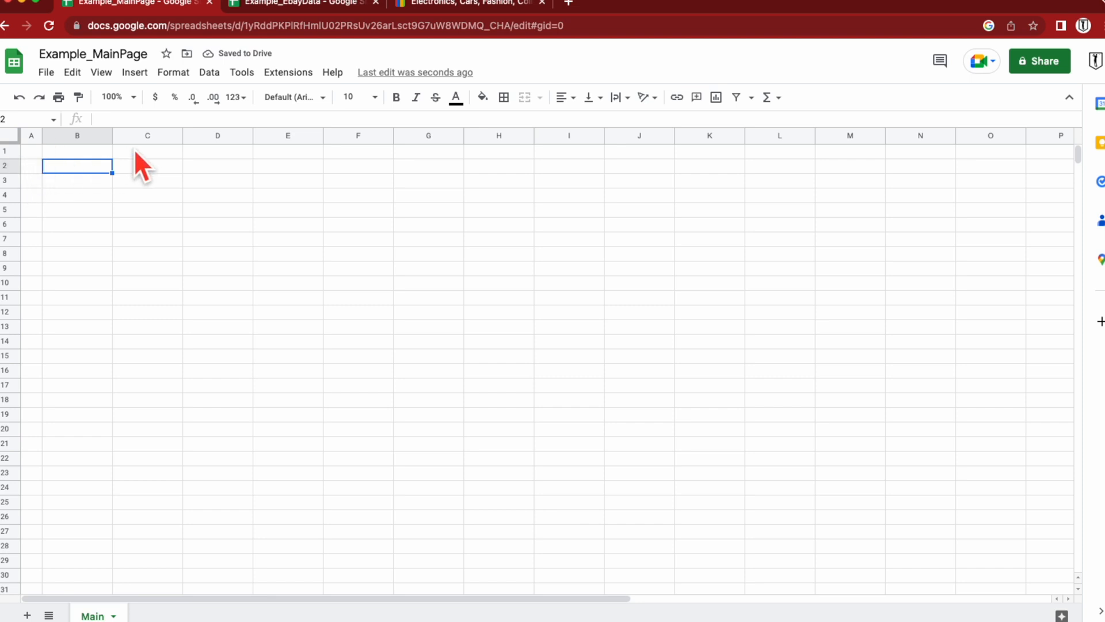
left_click_drag(34, 151, 32, 225)
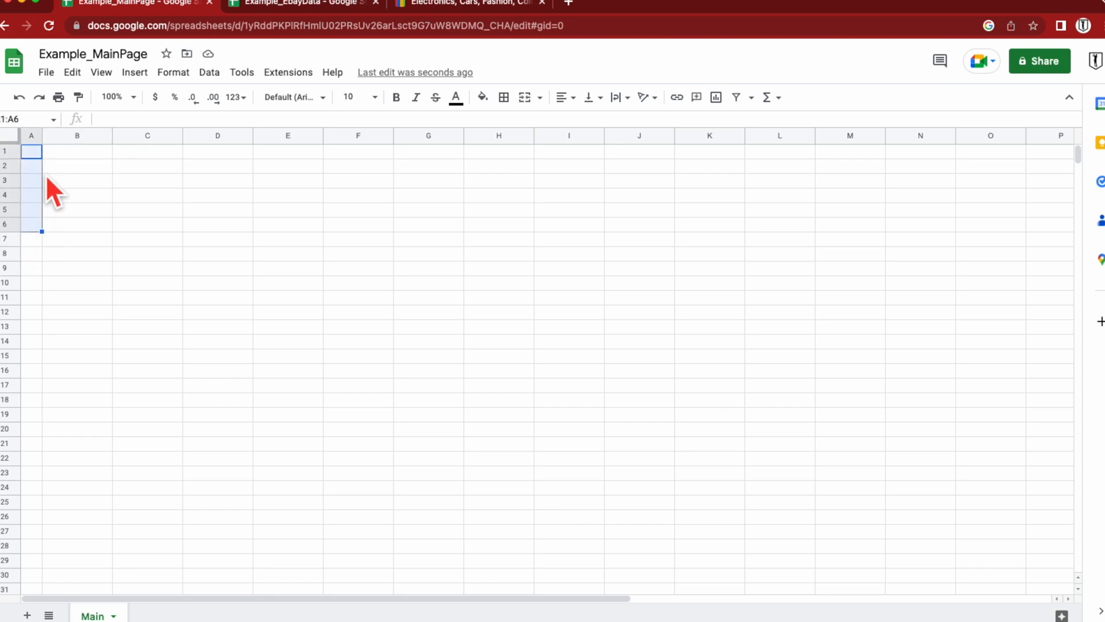
left_click_drag(46, 156, 161, 157)
left_click(141, 210)
left_click(65, 170)
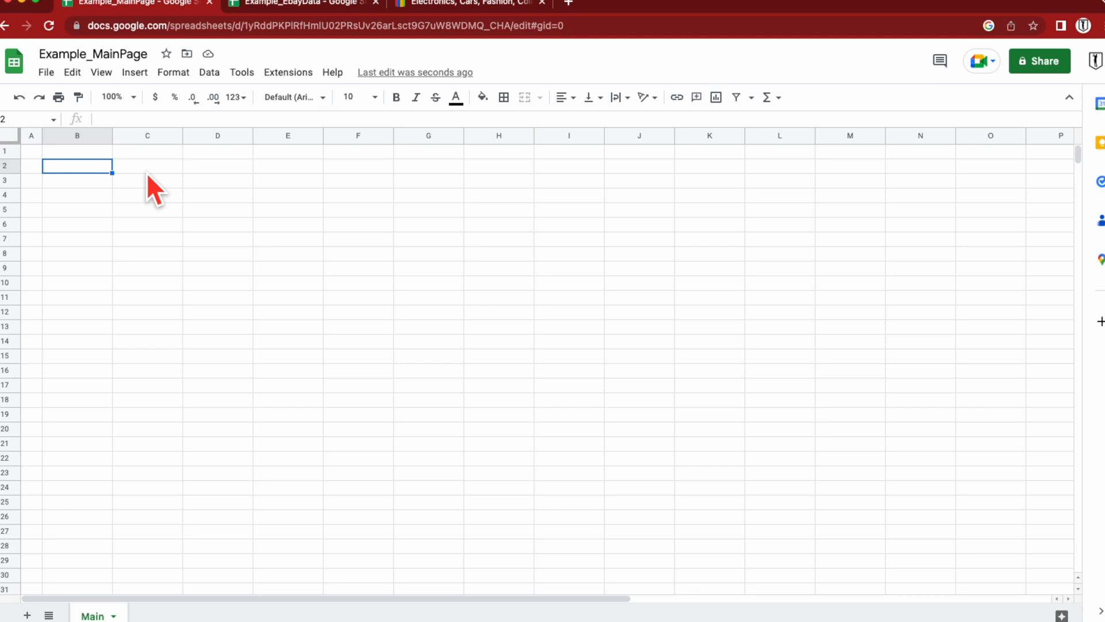
Step: Label cells B2 to B4 of the Main sheet "Year:", "Brand:" and "First Name:"
type("Year:")
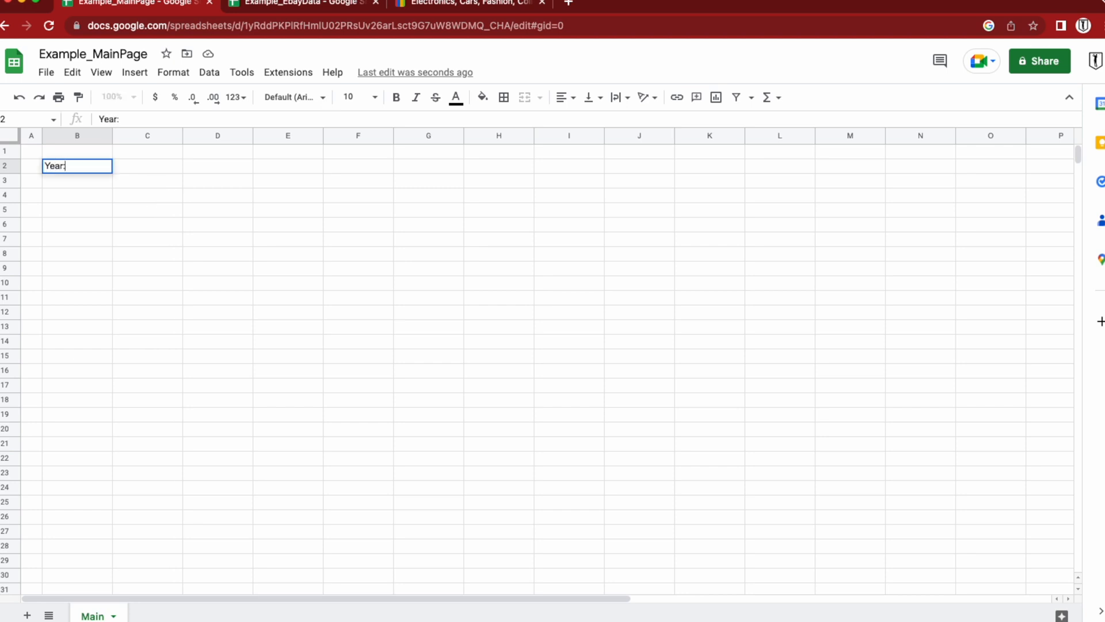
key("Return")
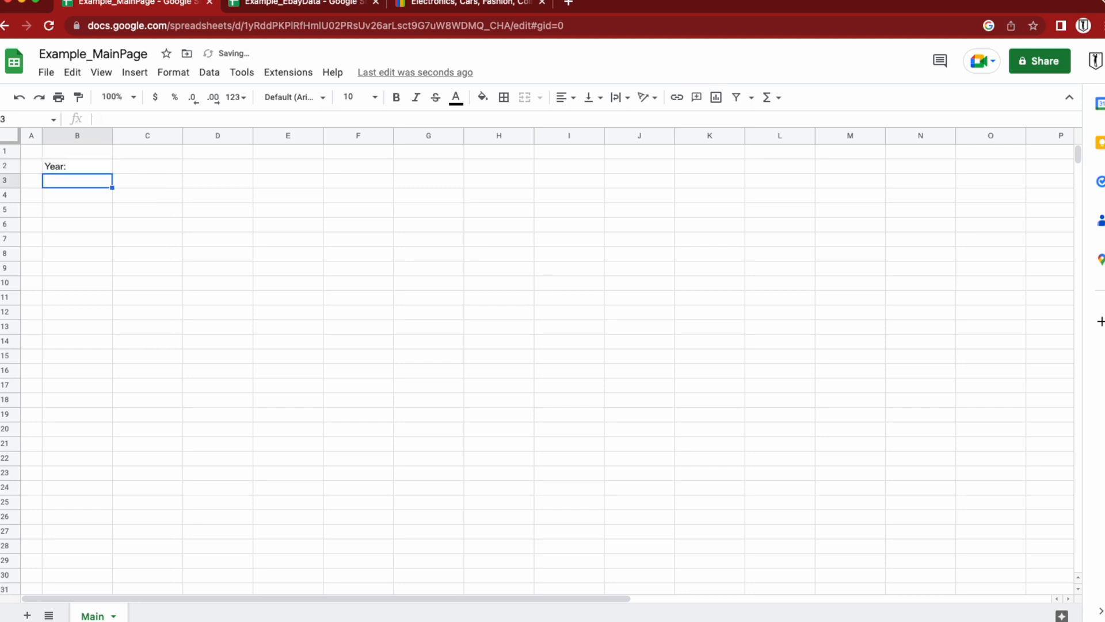
type("Brand:")
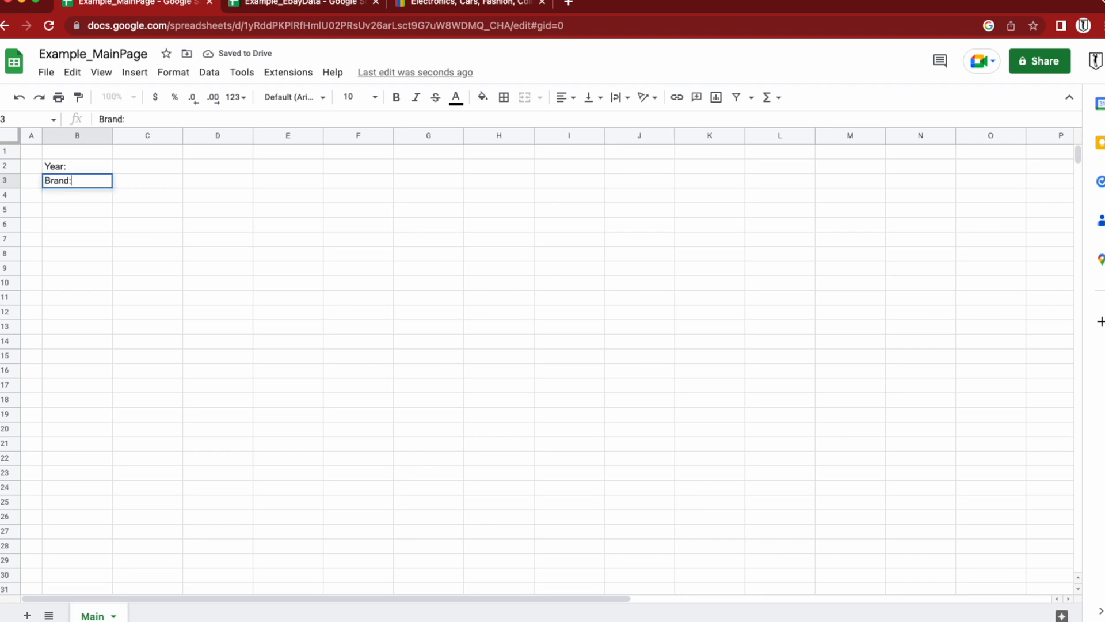
key("Return")
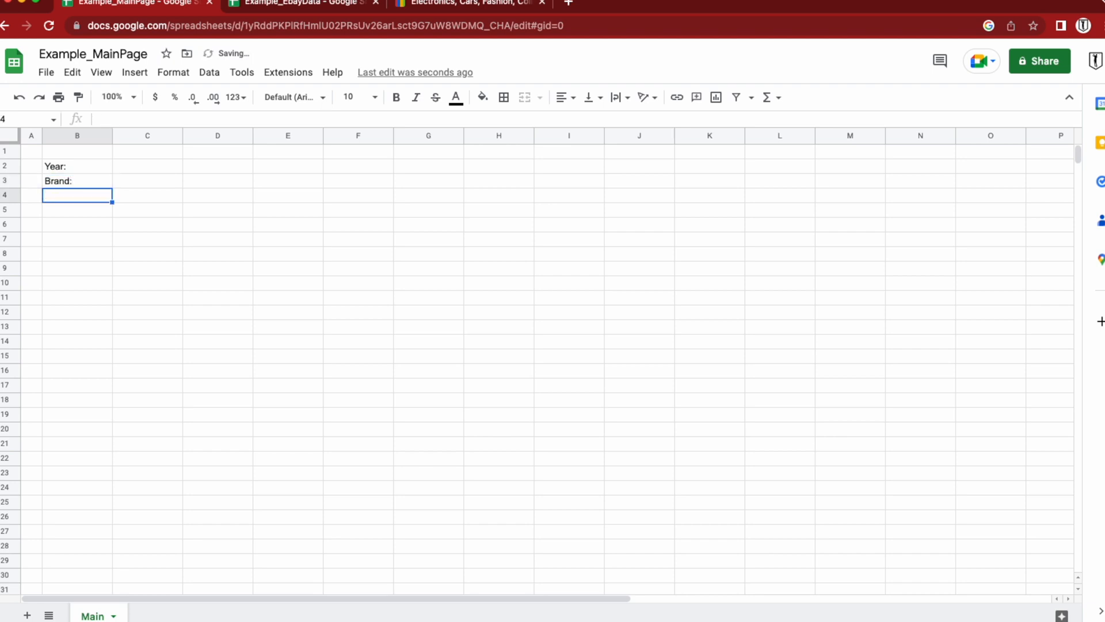
type("First Name:")
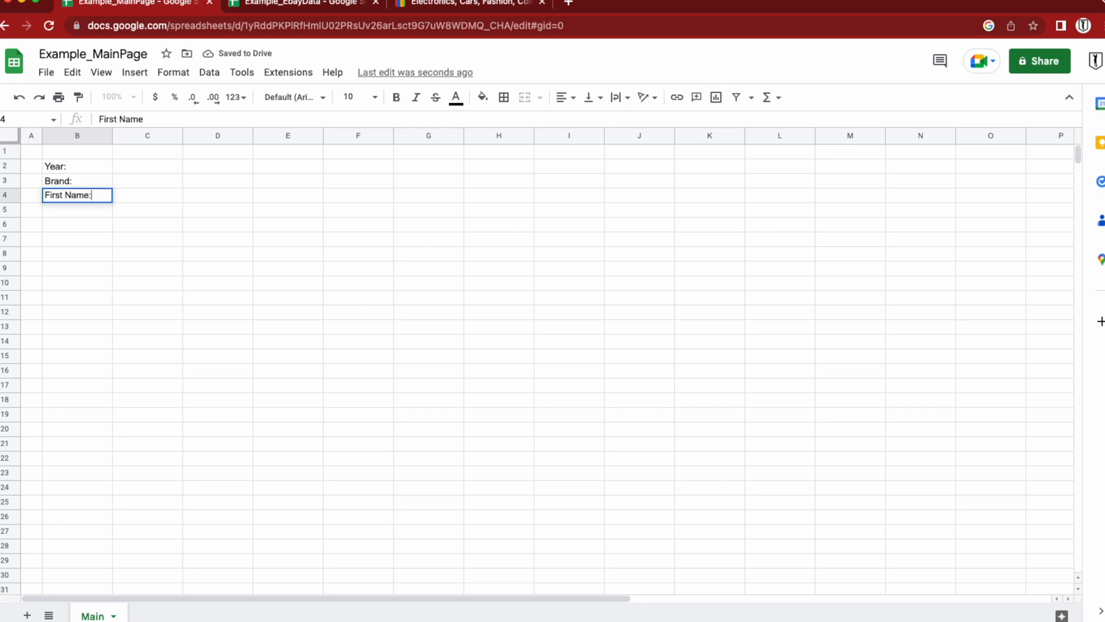
key("Return")
Step: Add the labels "Last Name:", "Card No.:" and "Grade:" in cells B5 to B7
type("La")
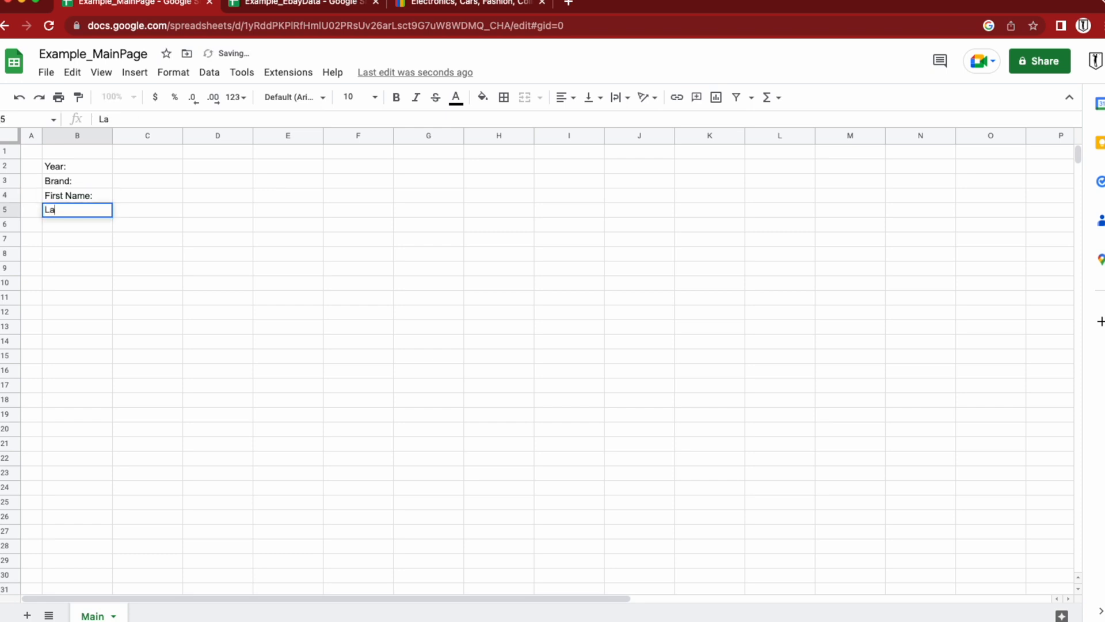
type("st Name:")
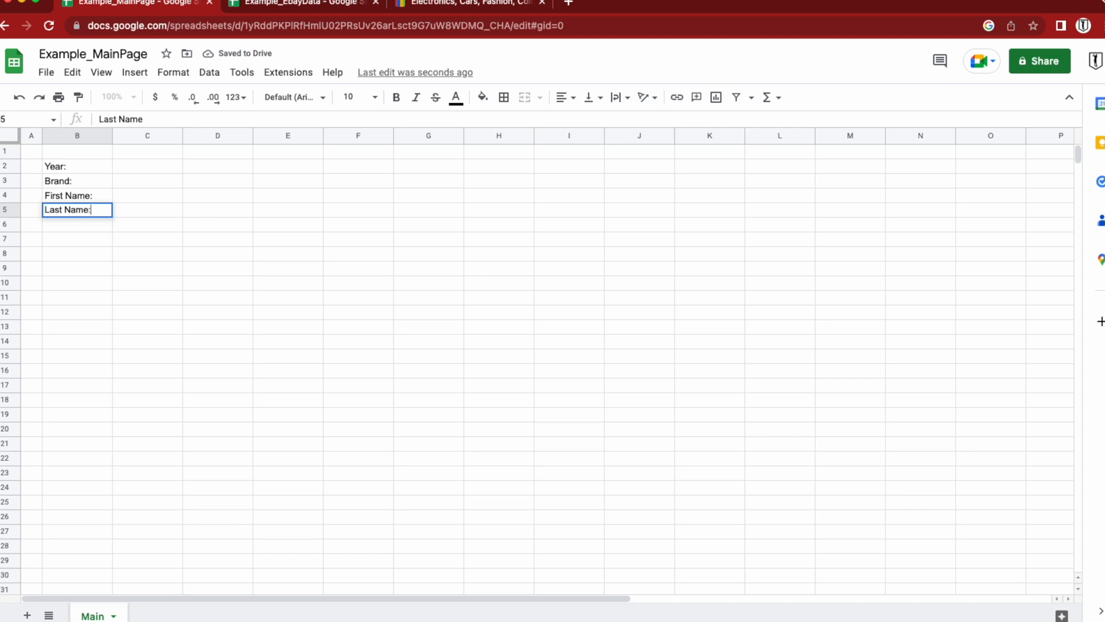
key("Return")
type("Card")
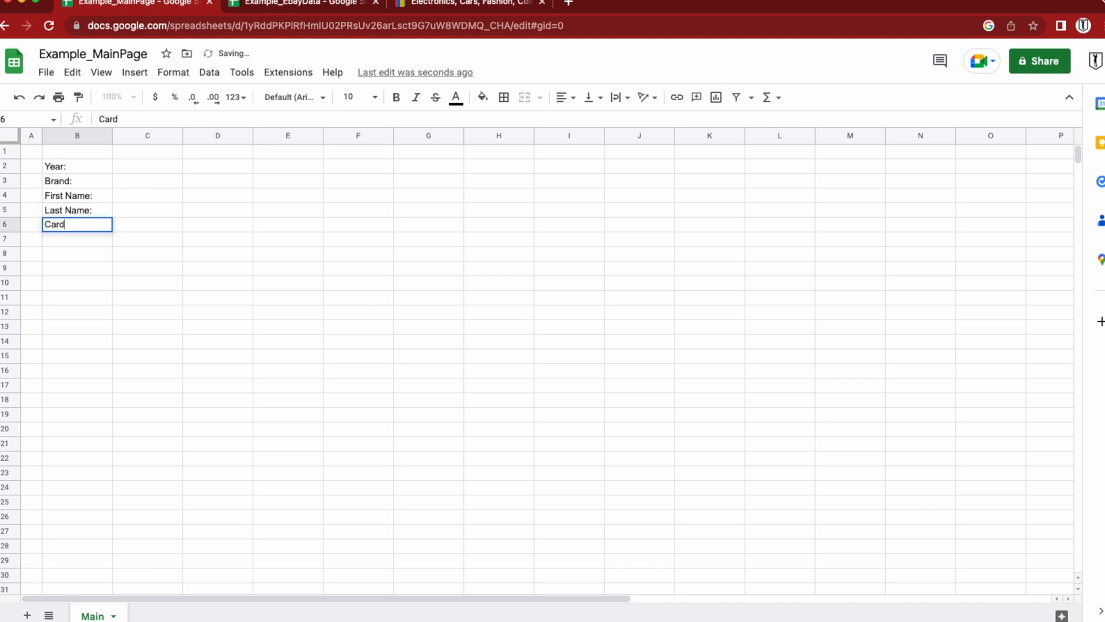
type(" No.:")
key("Return")
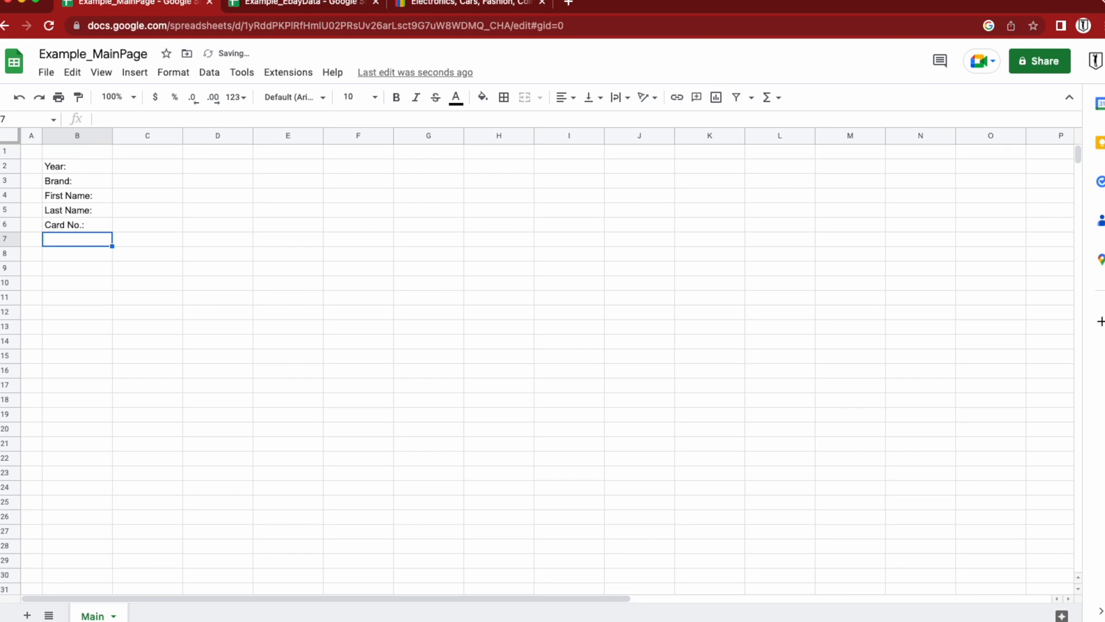
type("Grade")
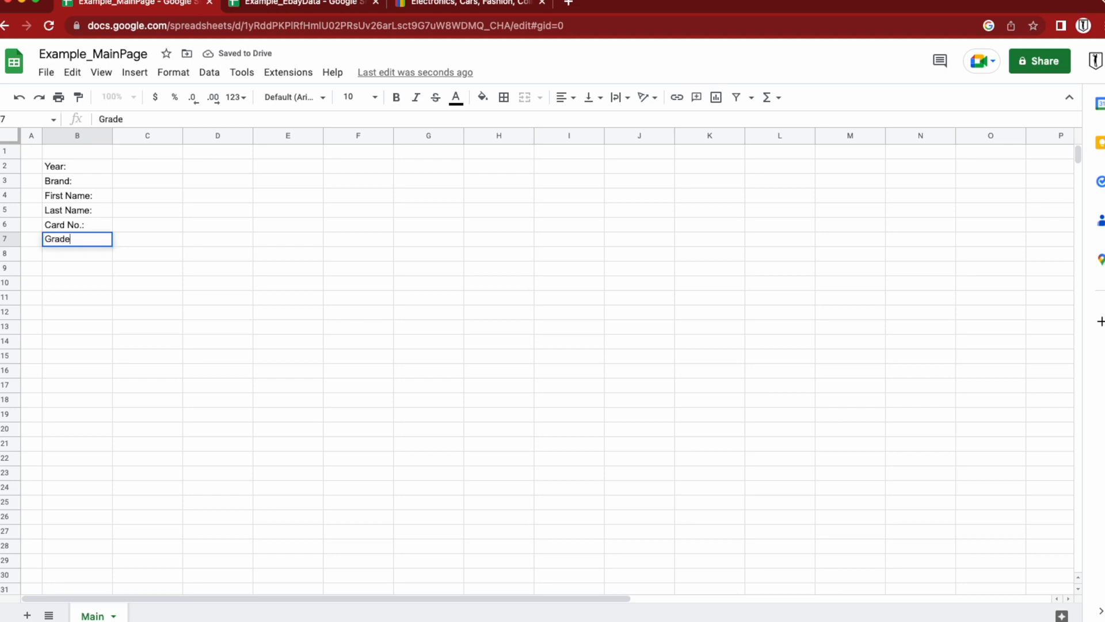
type(":")
key("Return")
Step: Set the font size of the whole Main sheet to 18 and widen column B to fit its labels
left_click(212, 196)
left_click(6, 137)
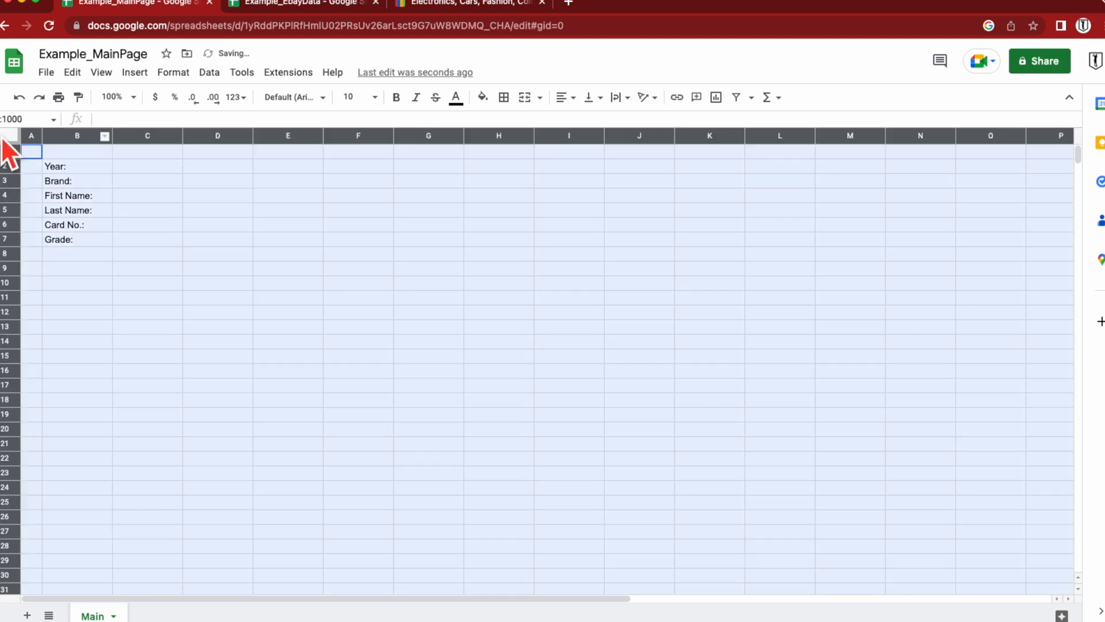
left_click(374, 96)
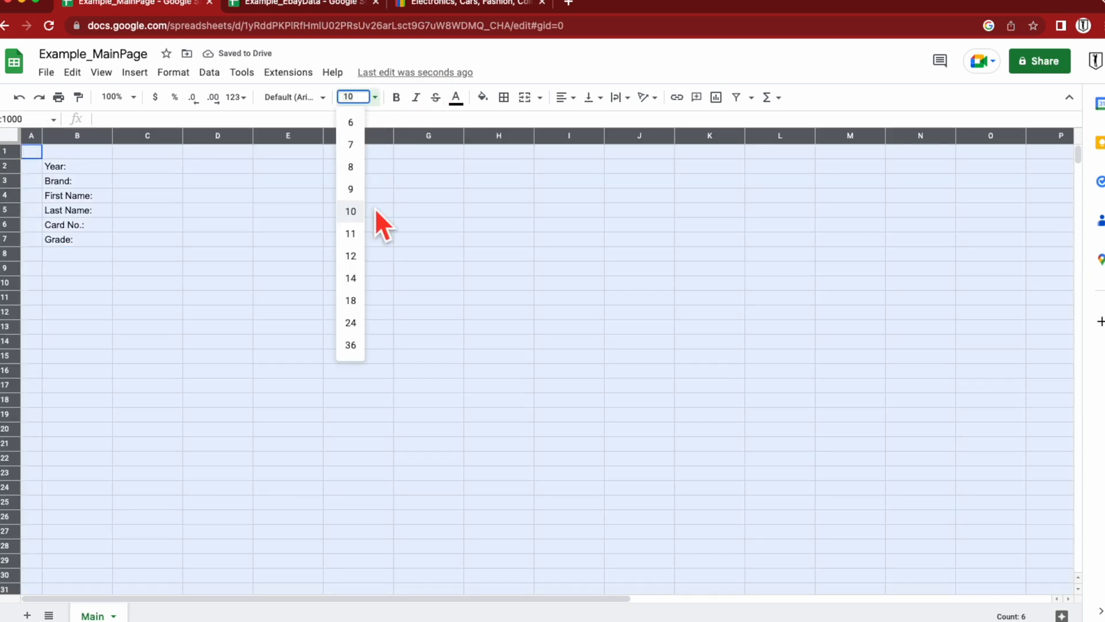
left_click(352, 301)
left_click(299, 282)
left_click_drag(113, 134, 151, 134)
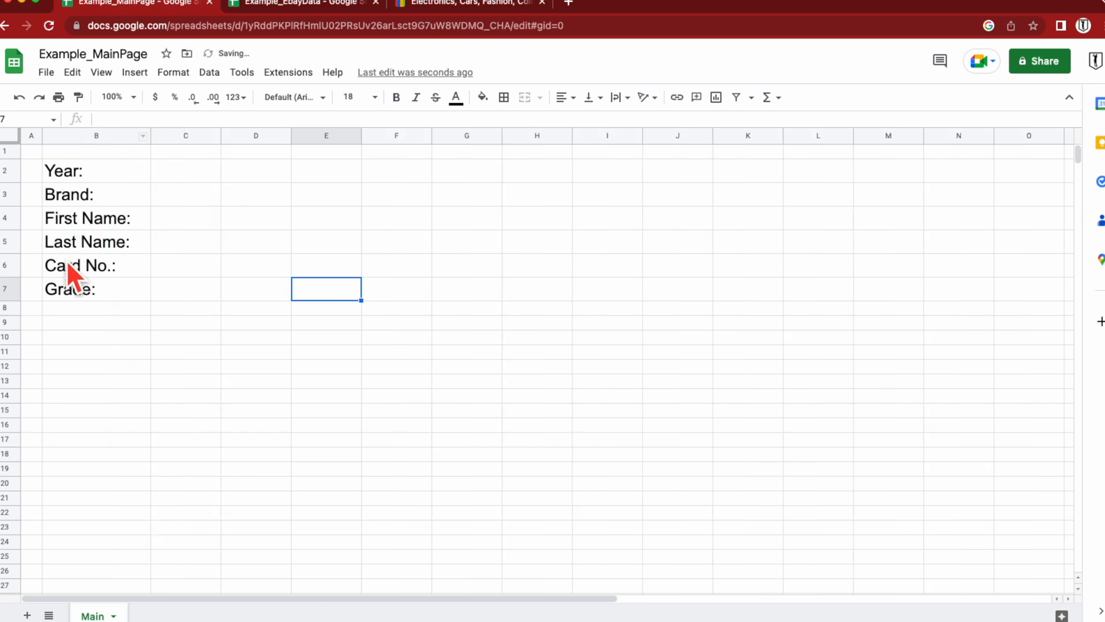
Step: Apply borders to all sides of the input cells C2:C7 beside the labels
left_click_drag(83, 176, 99, 284)
left_click(179, 181)
left_click_drag(181, 181, 185, 287)
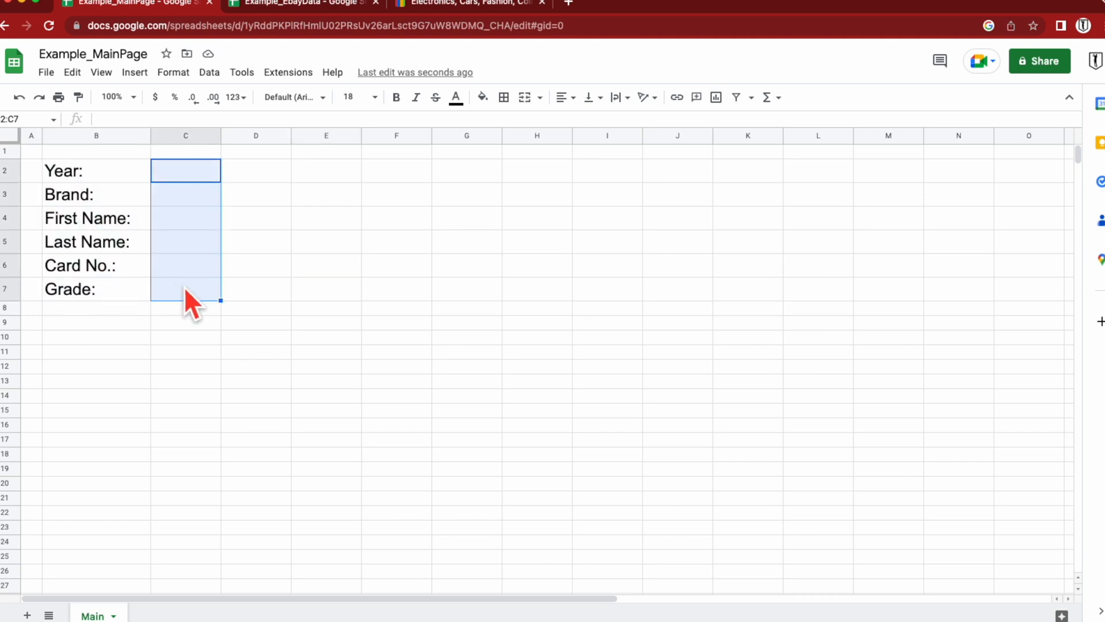
left_click(504, 98)
left_click(509, 124)
left_click(408, 261)
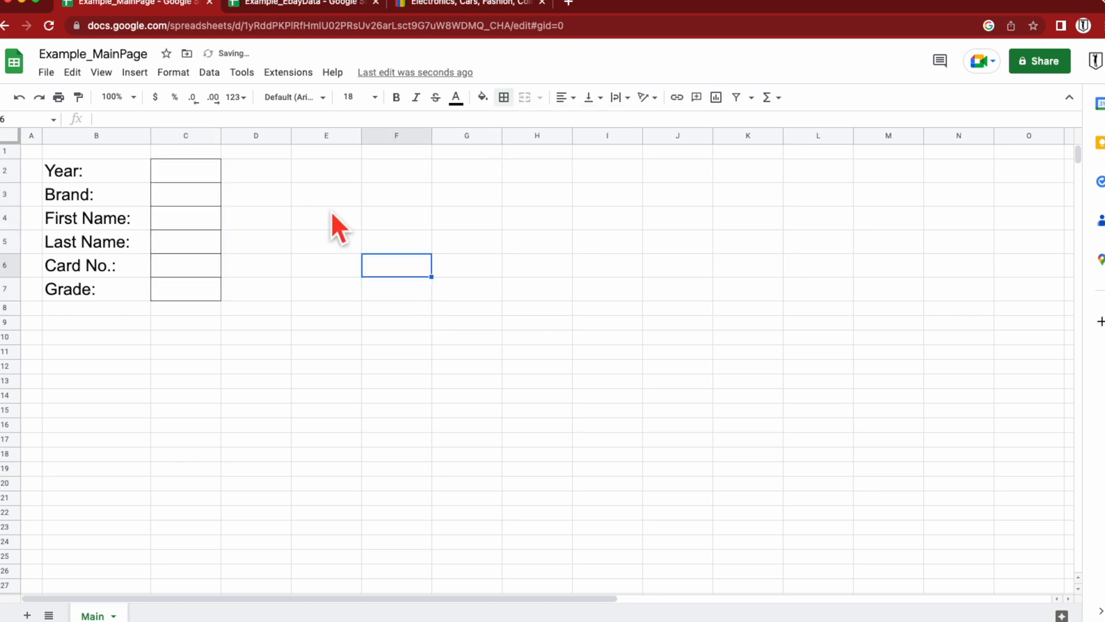
Step: Widen column C to about twice its width so the bordered cells have room for entries
left_click_drag(221, 135, 295, 136)
left_click(233, 174)
left_click(236, 195)
left_click(240, 220)
left_click(243, 249)
left_click(248, 277)
left_click(245, 295)
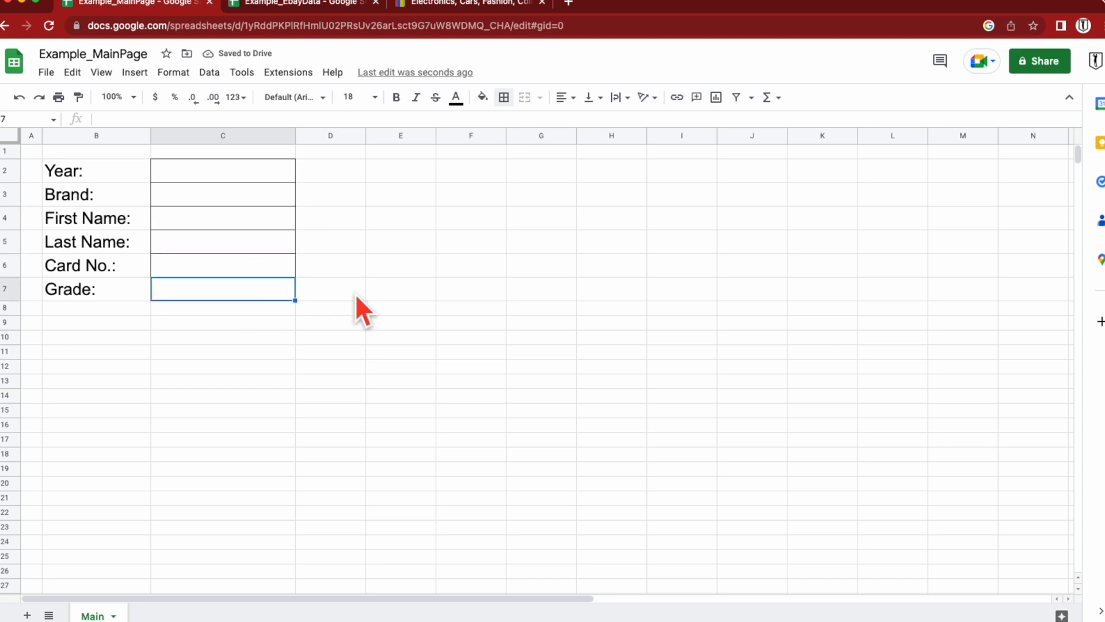
left_click(340, 298)
Step: Fill in the year 1954, brand Topps, first name Hank and last name Aaron in cells C2 to C5
left_click(202, 168)
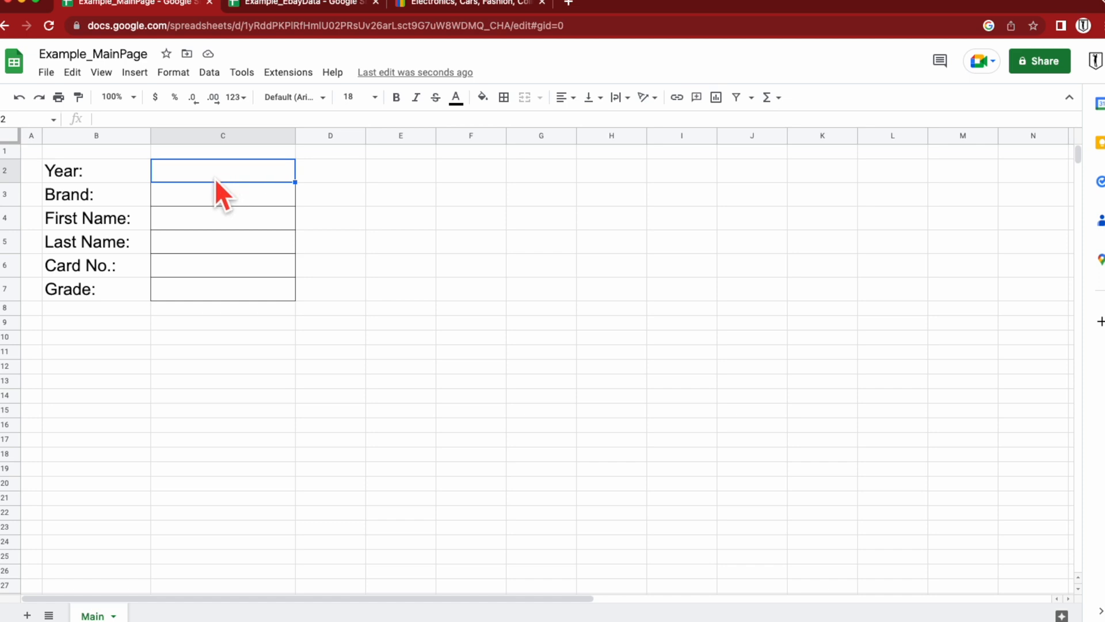
type("1954")
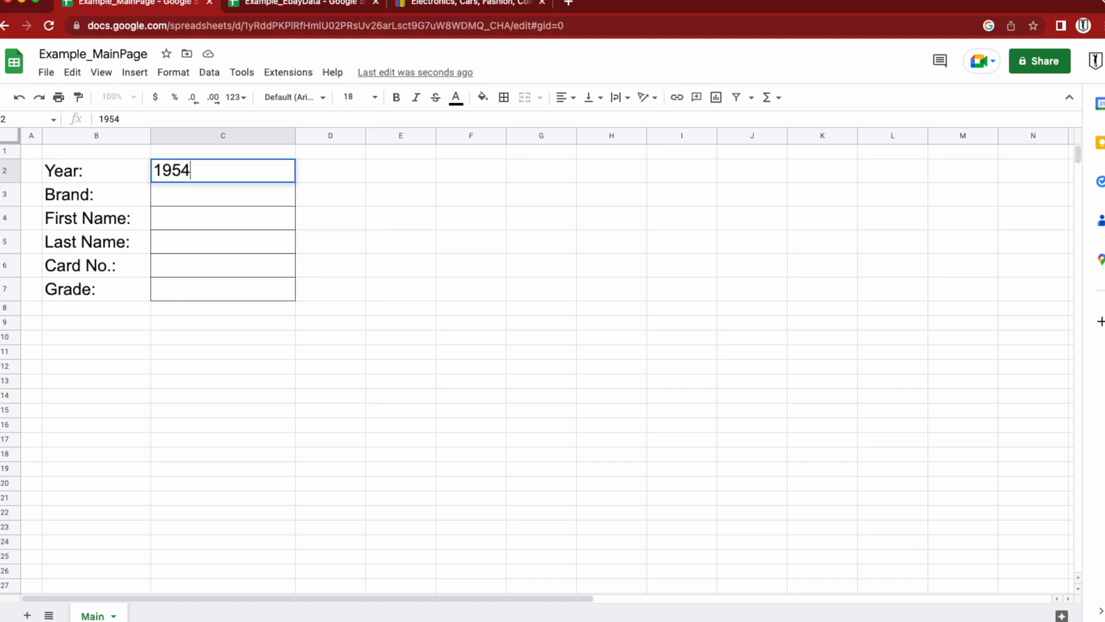
key("Return")
type("Topps")
key("Return")
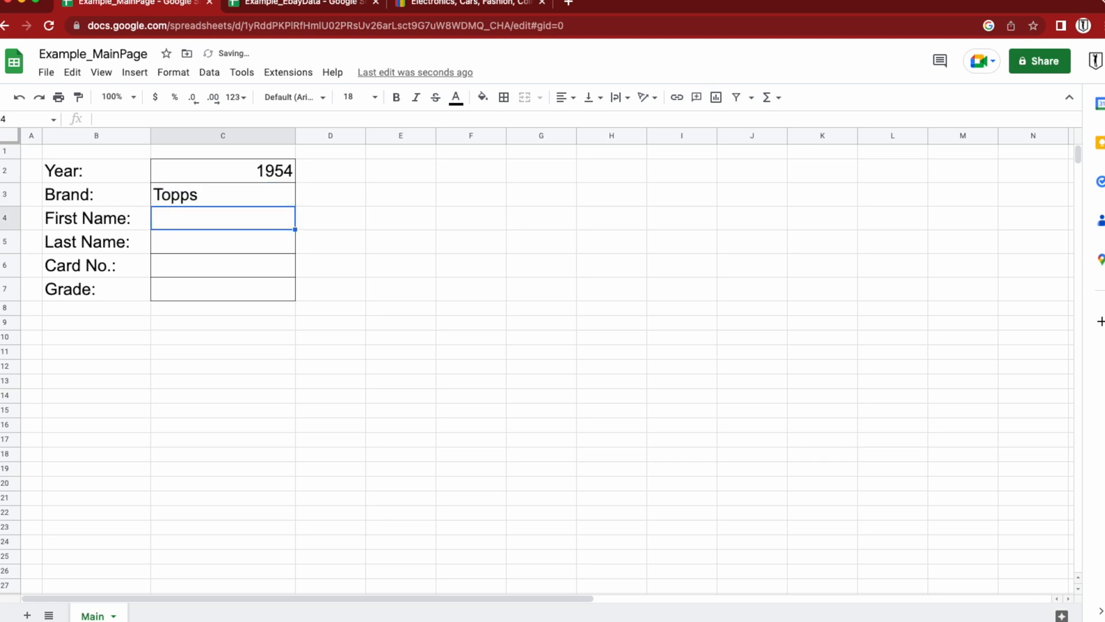
type("Hank")
key("Return")
type("Aaron")
key("Return")
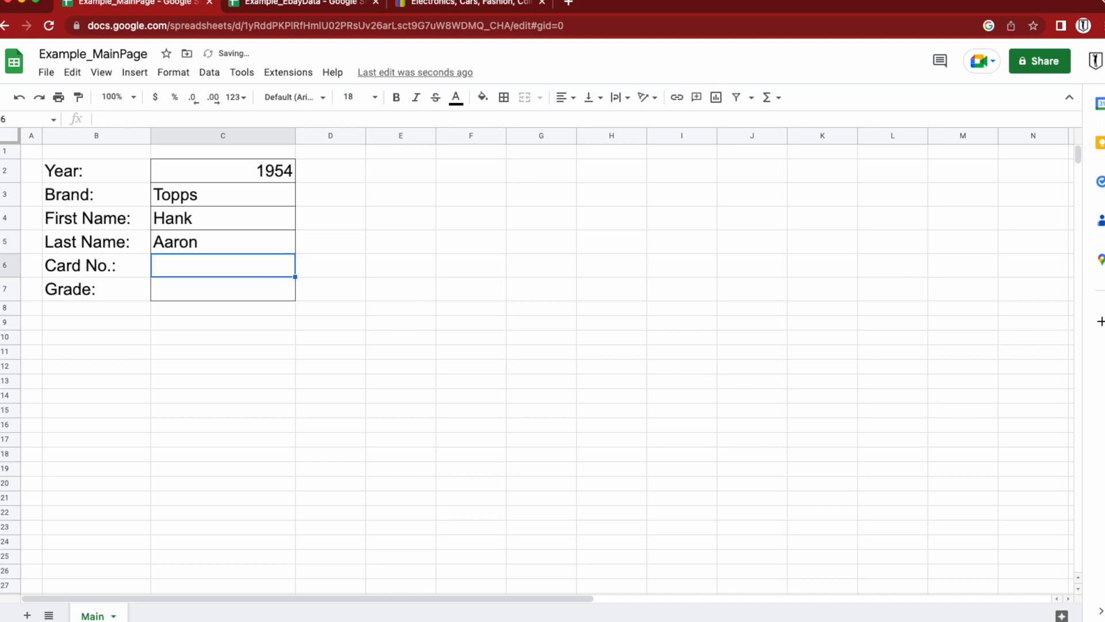
Step: Enter 128 as the card number in C6 and 3 as the grade in C7
type("128")
key("Return")
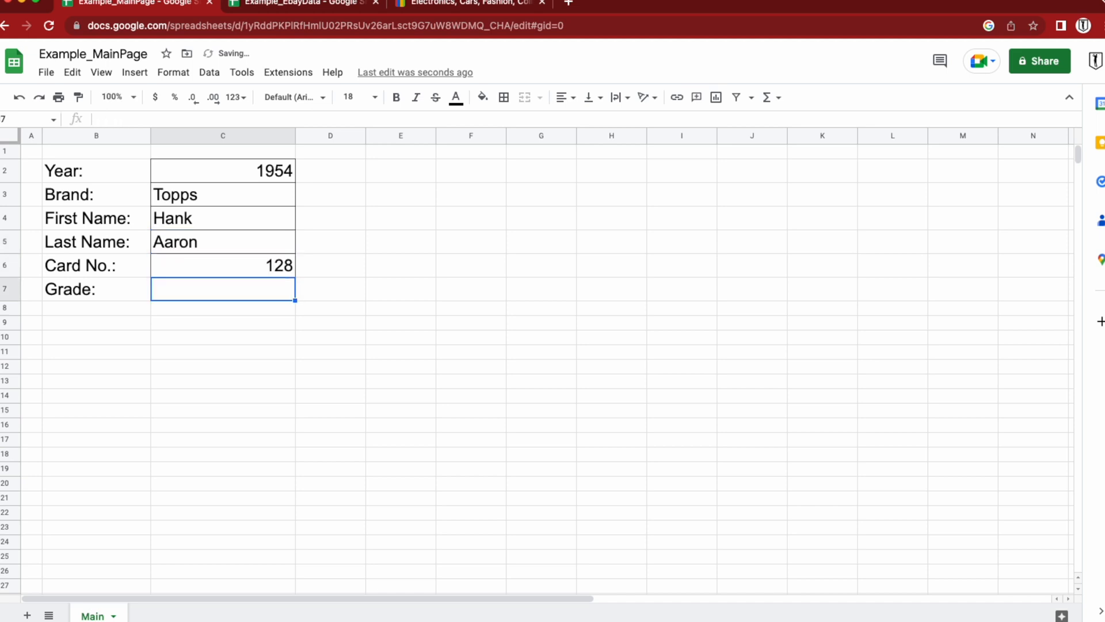
type("3")
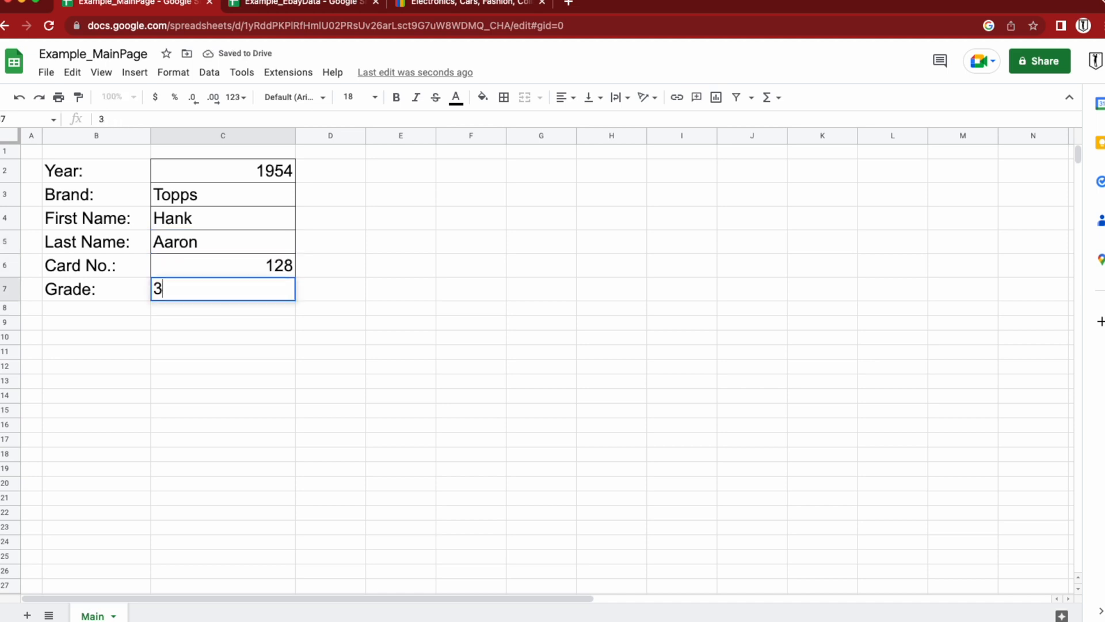
key("Return")
left_click(489, 152)
Step: Right-align the entries in cells C2:C7
left_click_drag(274, 171, 277, 297)
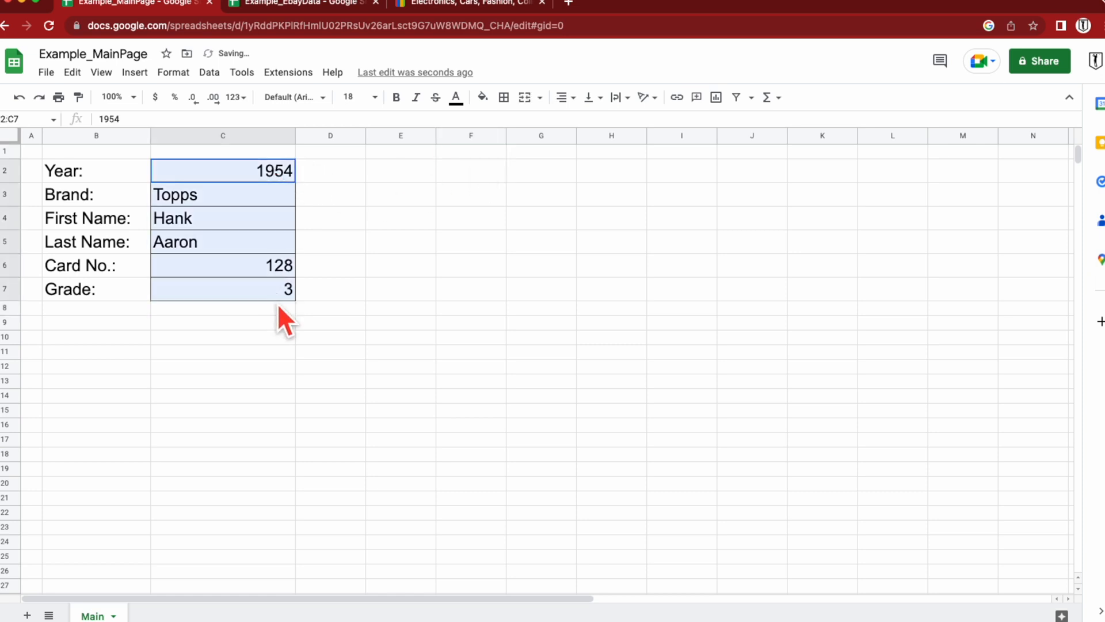
left_click(565, 105)
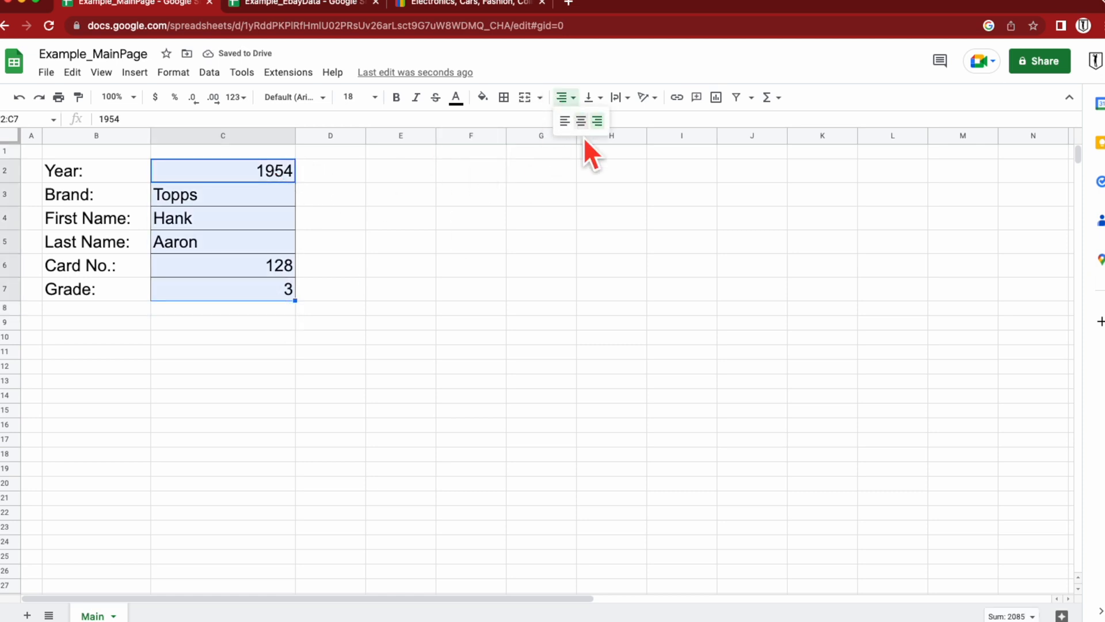
left_click(596, 120)
left_click(397, 266)
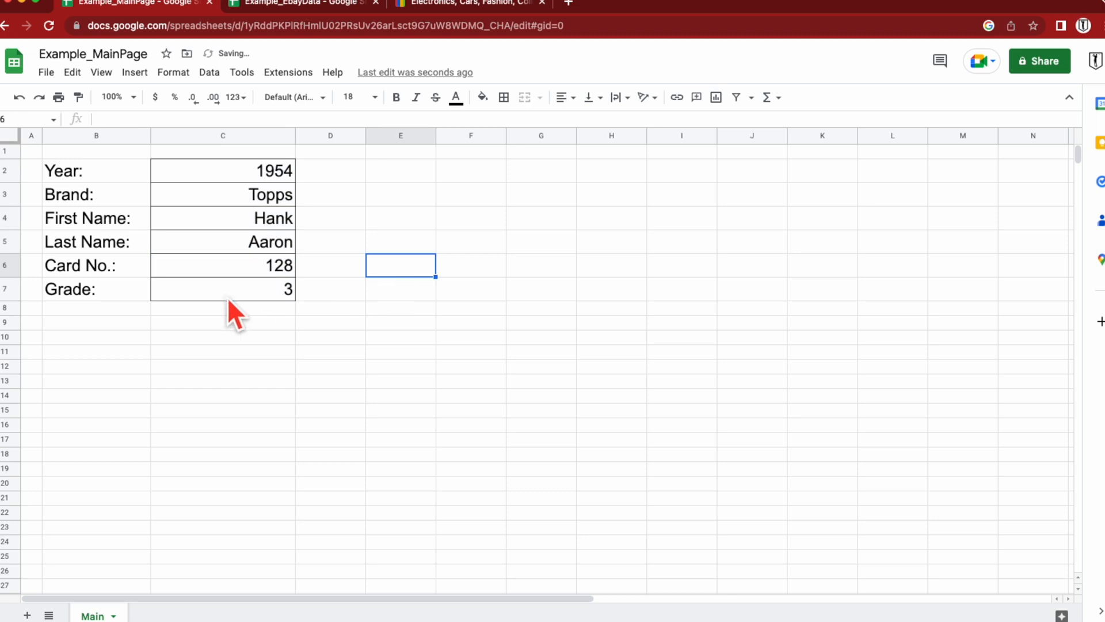
left_click(311, 341)
left_click_drag(73, 164, 230, 284)
left_click(540, 245)
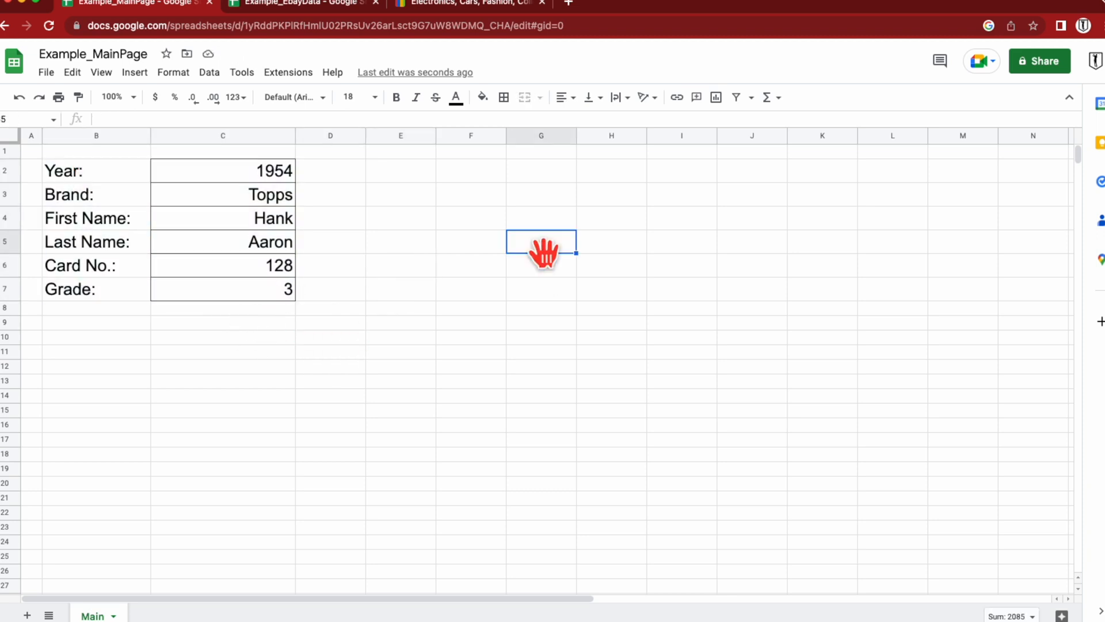
Step: Switch to the Example_EbayData spreadsheet and show its URL sheet
left_click(284, 6)
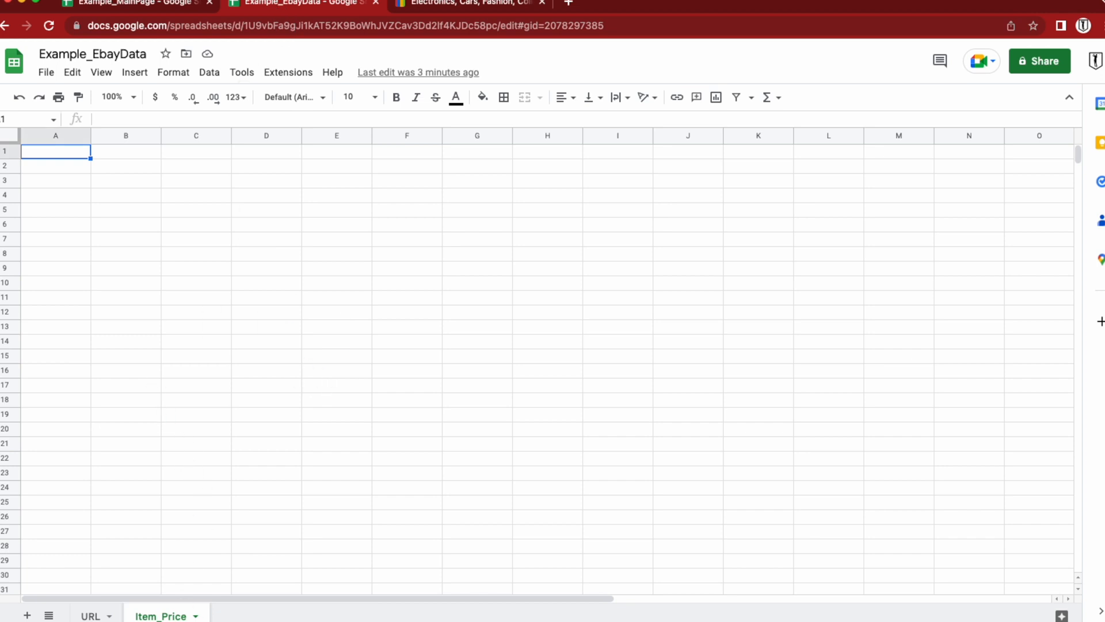
left_click(92, 615)
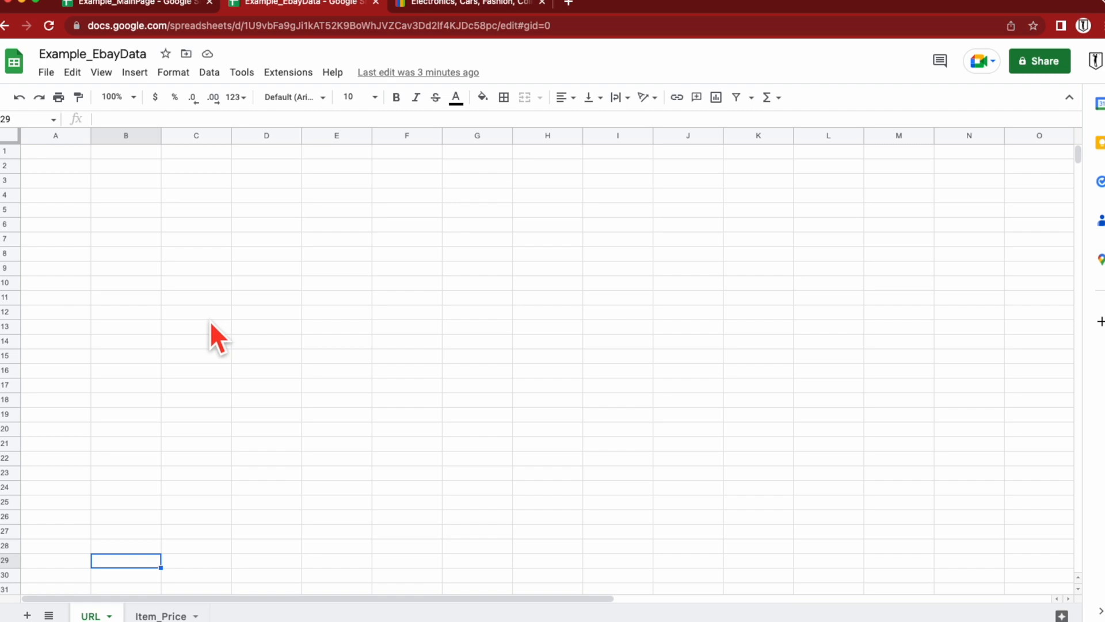
Step: Switch to the eBay page and enter 1954 Topps Hank Aaron 128 psa 4 as the search text
left_click(441, 6)
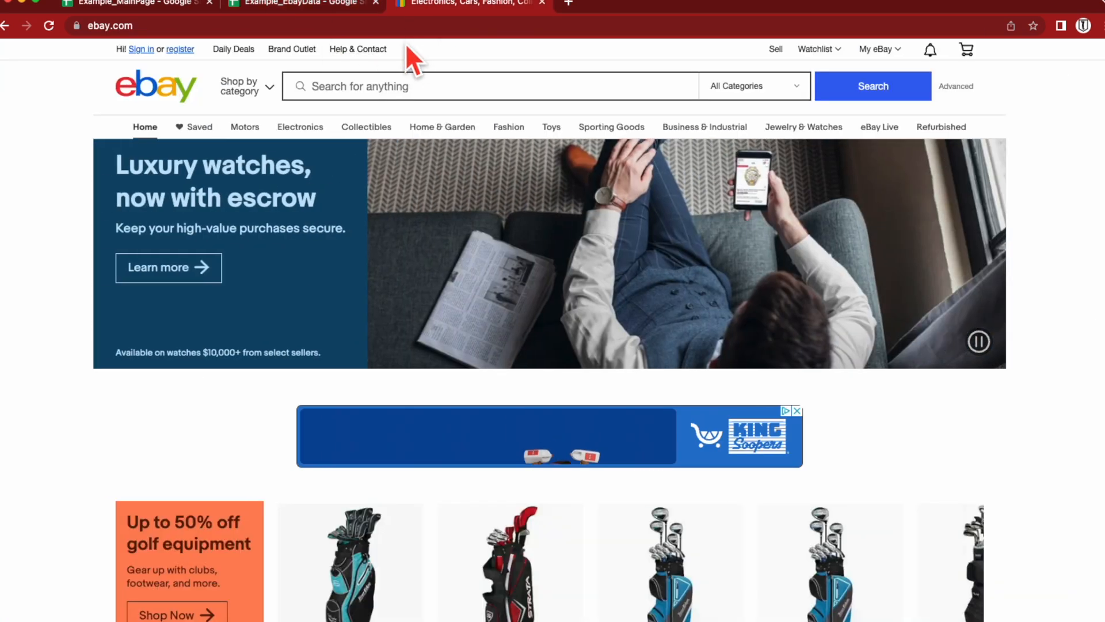
left_click(406, 85)
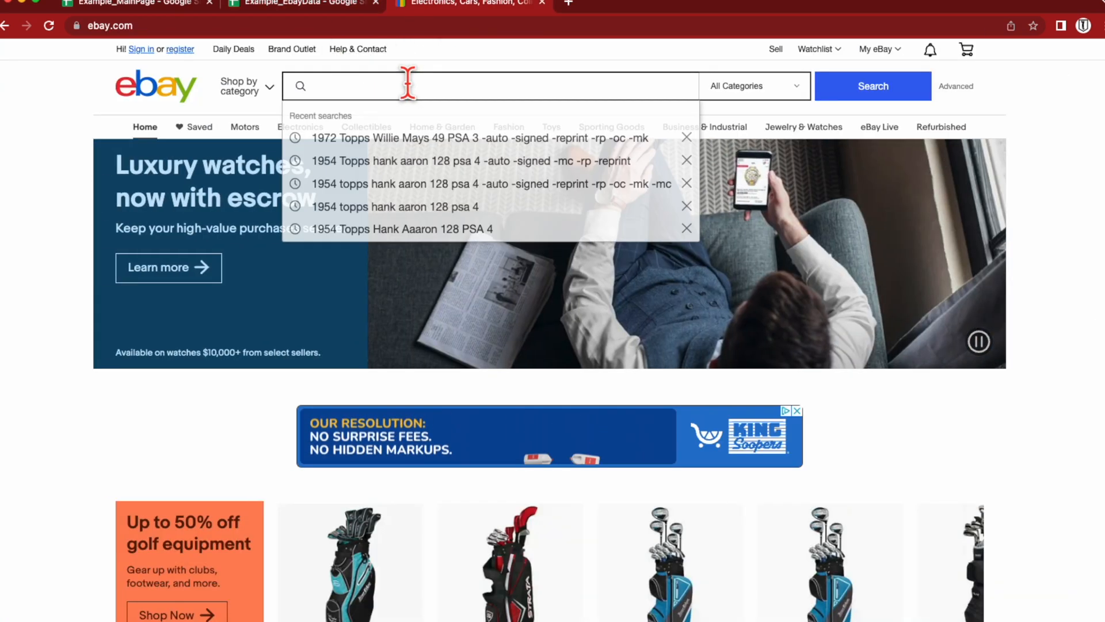
left_click(155, 6)
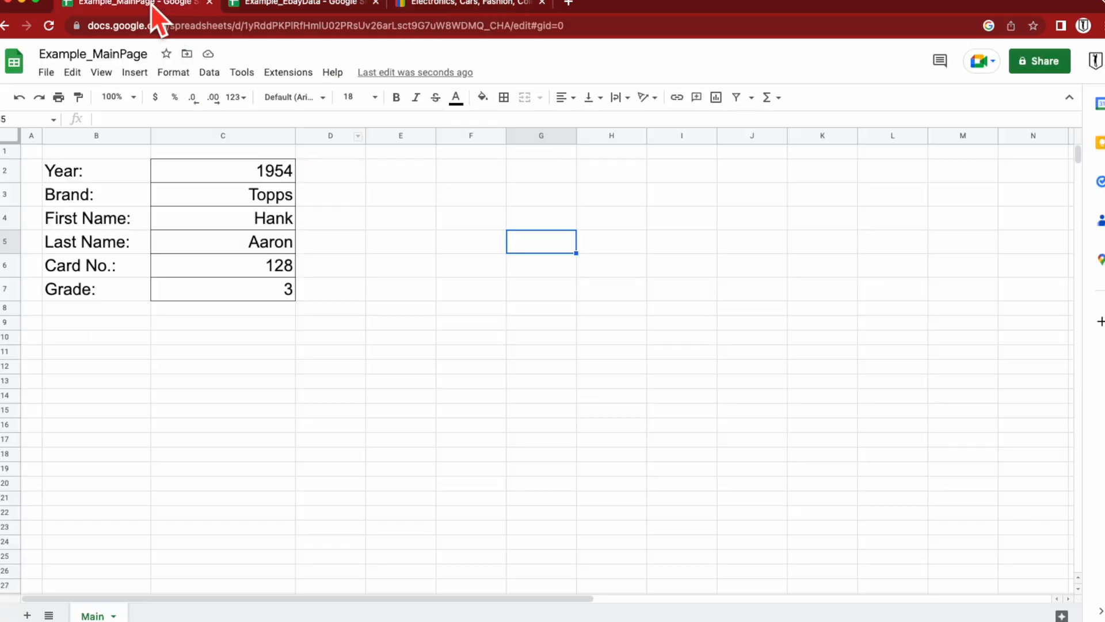
left_click(436, 4)
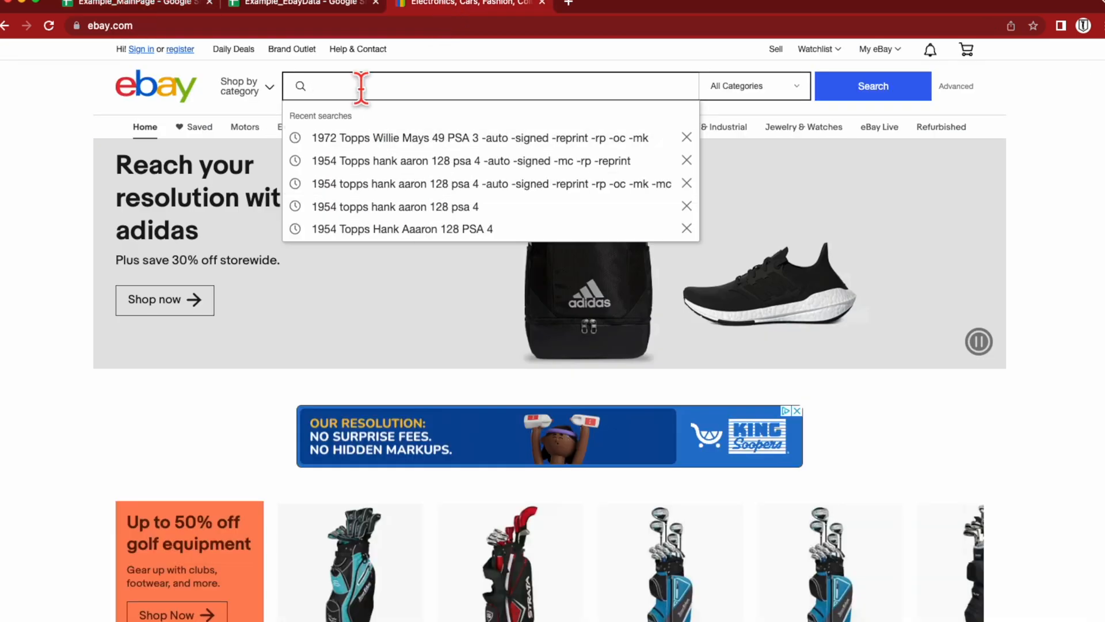
type("1954 T")
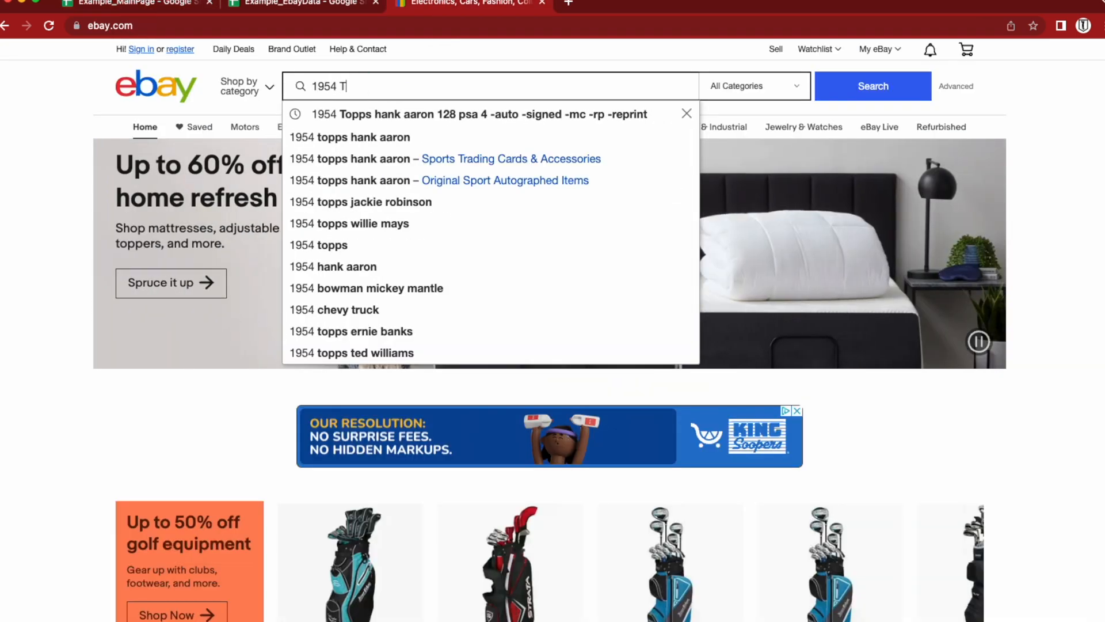
type("opps Hank")
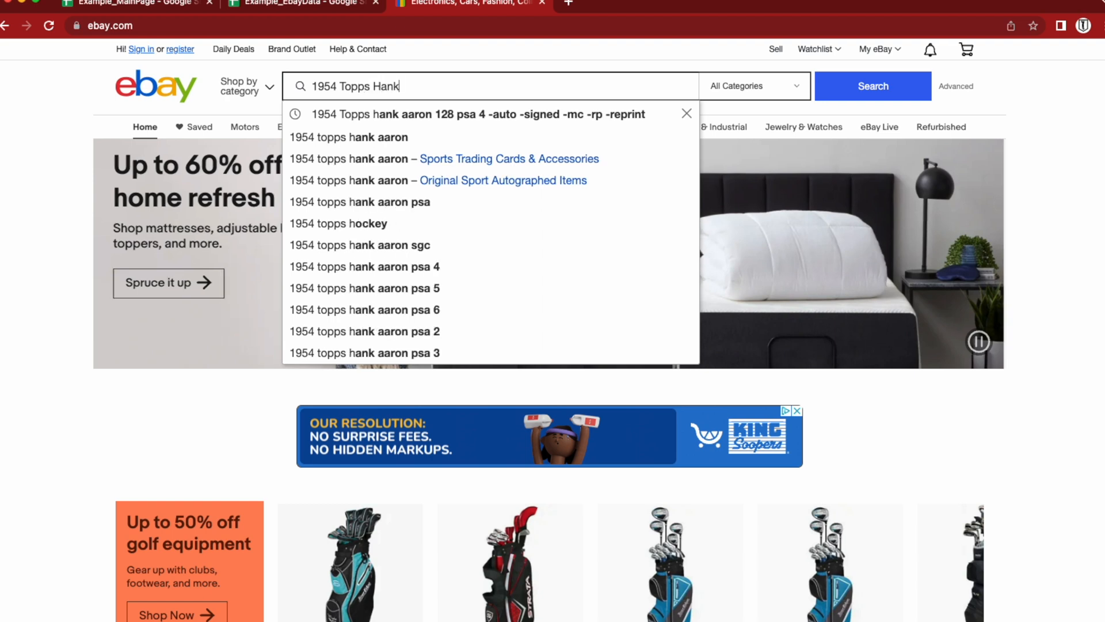
type(" Aaron 128 P")
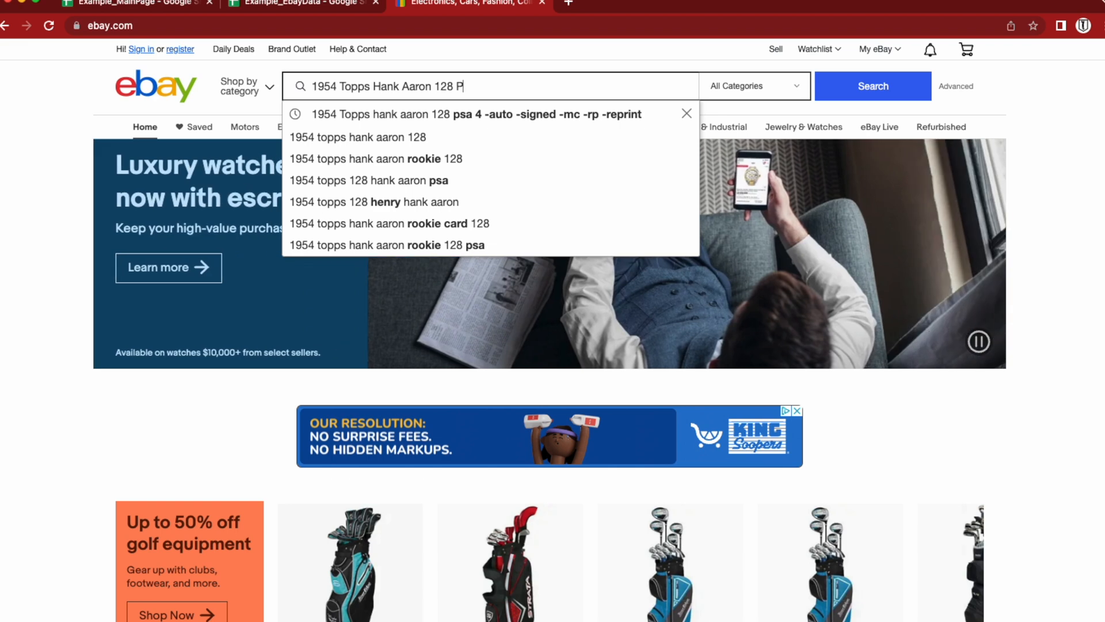
key("BackSpace")
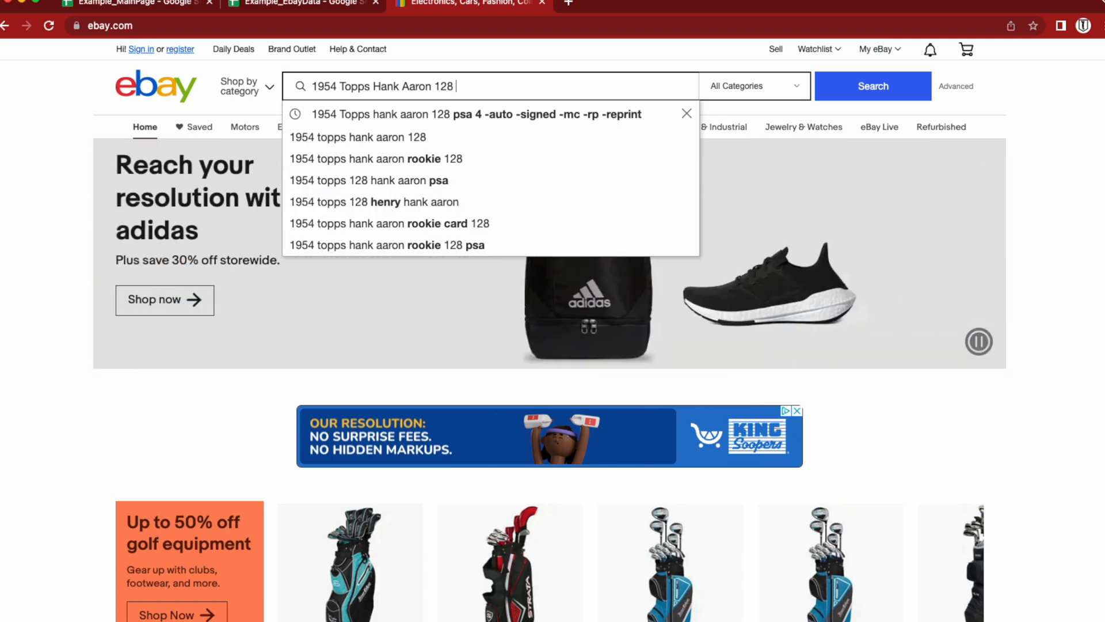
type("psa 4")
Step: Check the card's grade in Example_MainPage and change the grade in the eBay search text to 3
left_click(145, 4)
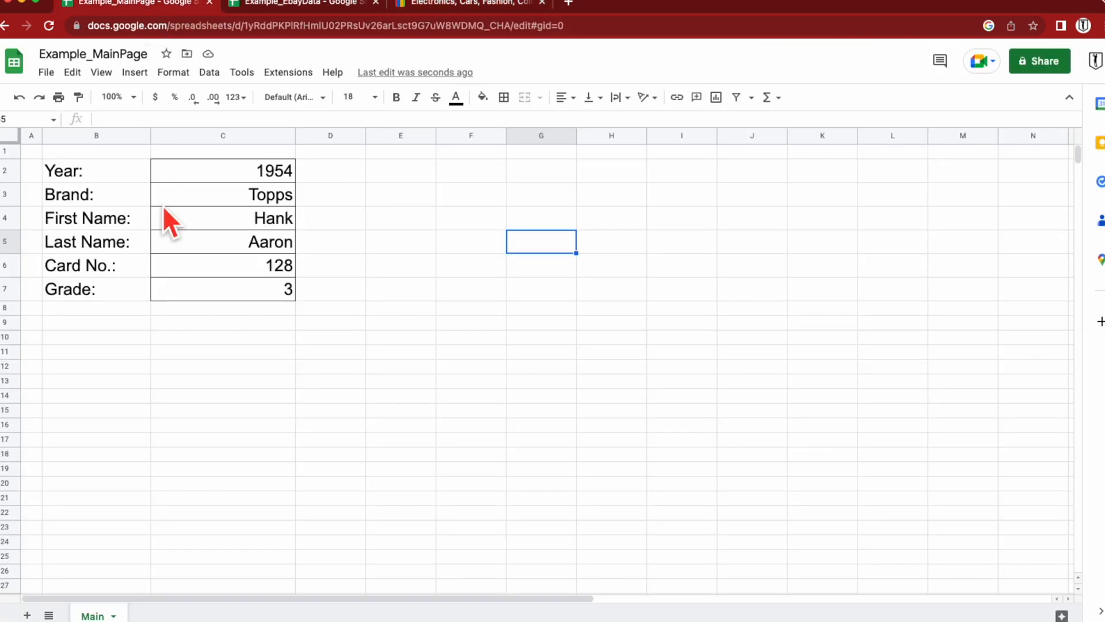
left_click(486, 9)
key("BackSpace")
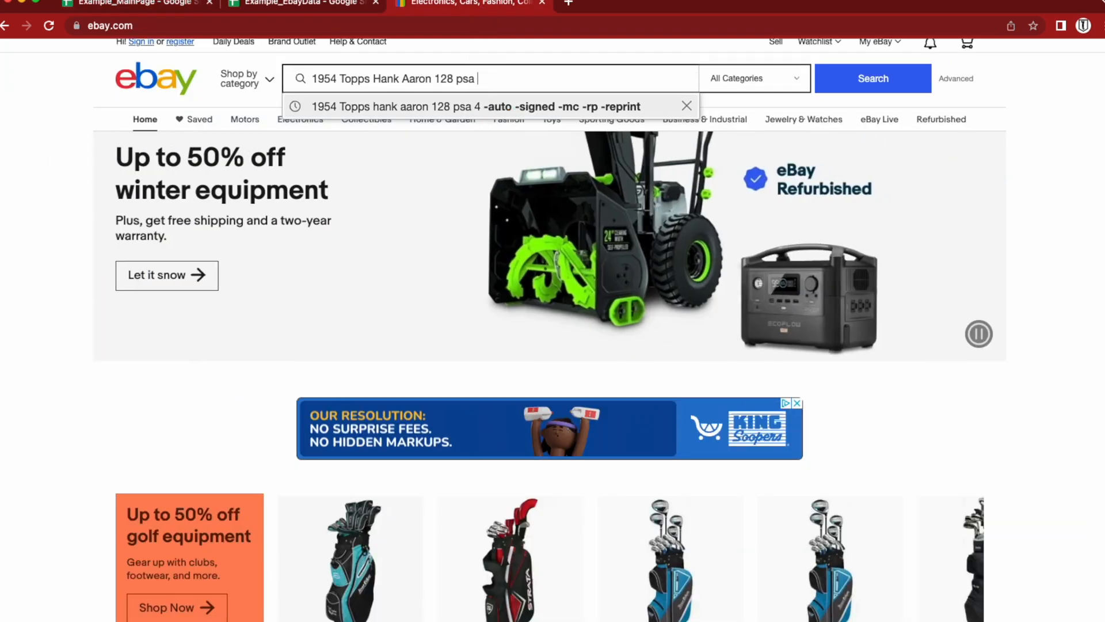
type("3 ")
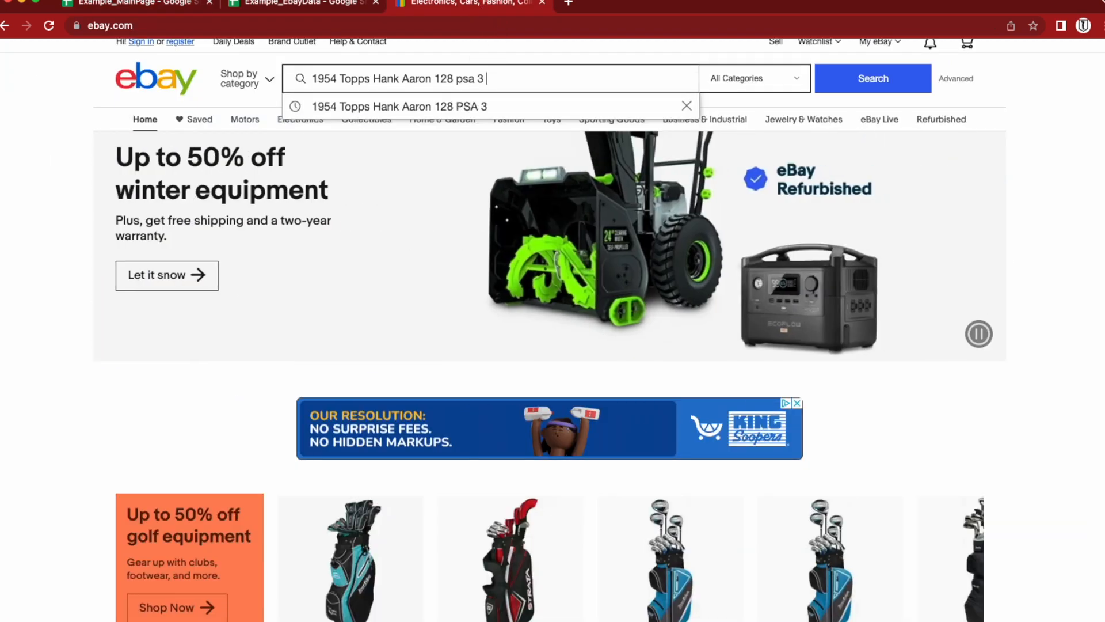
Step: Add the exclusion terms -auto -signed -dna -reprint -rp -oc -mk to the end of the eBay search text
type("-")
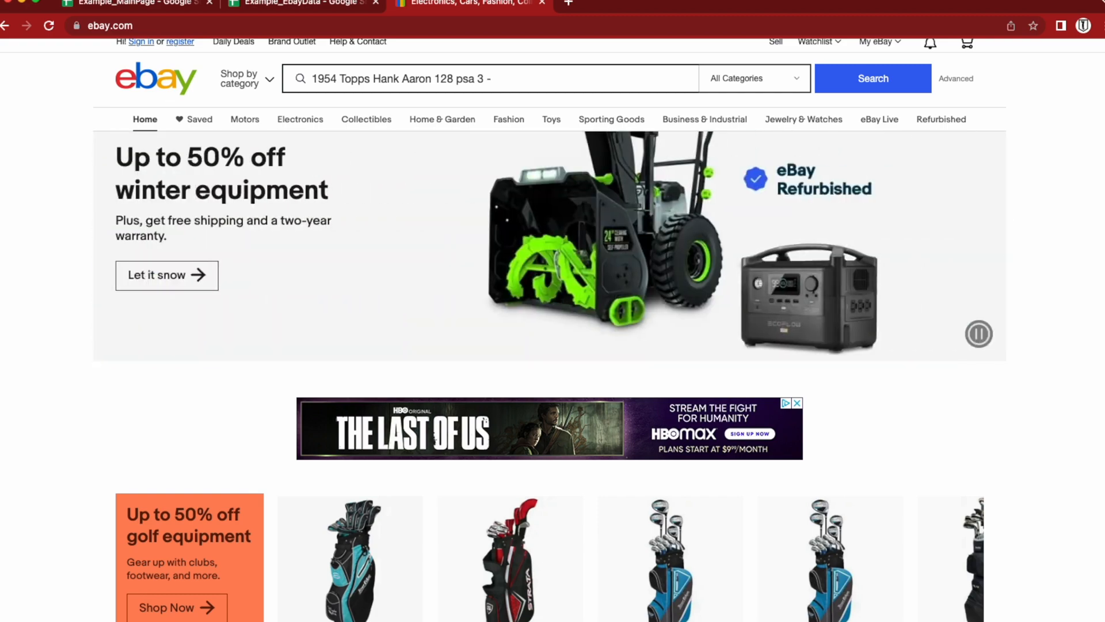
type("auot")
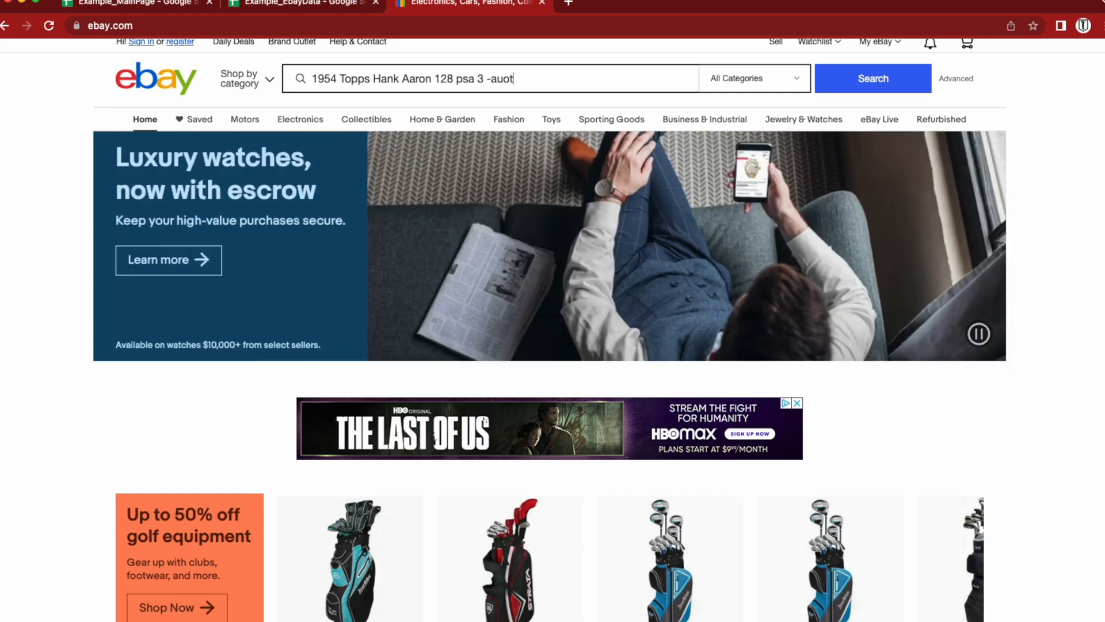
key("BackSpace")
key("BackSpace")
type("to -signed")
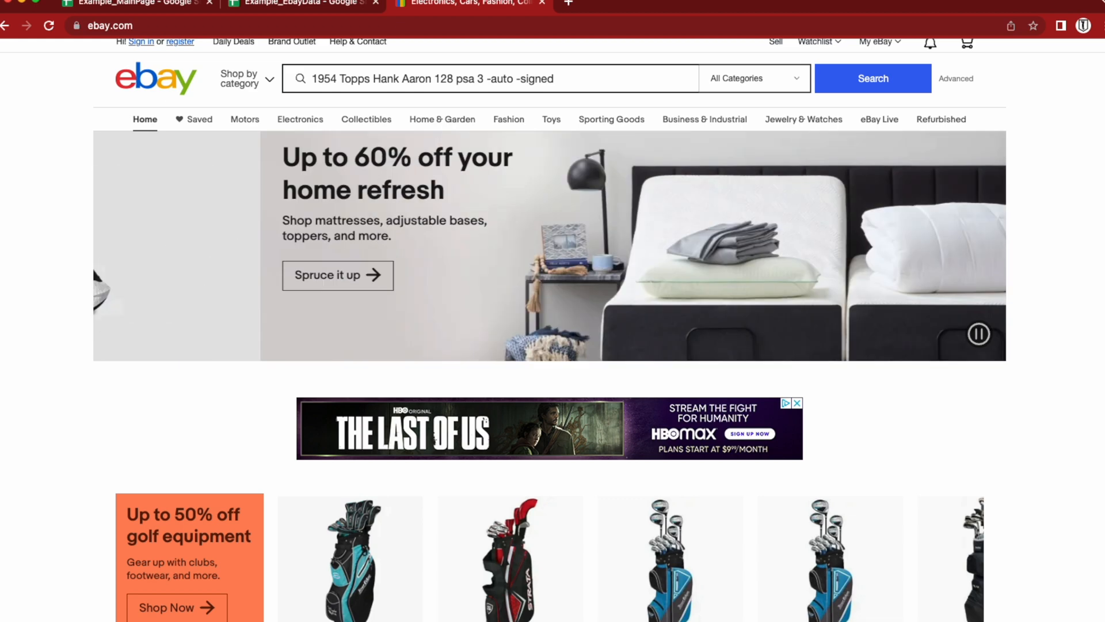
type("dna")
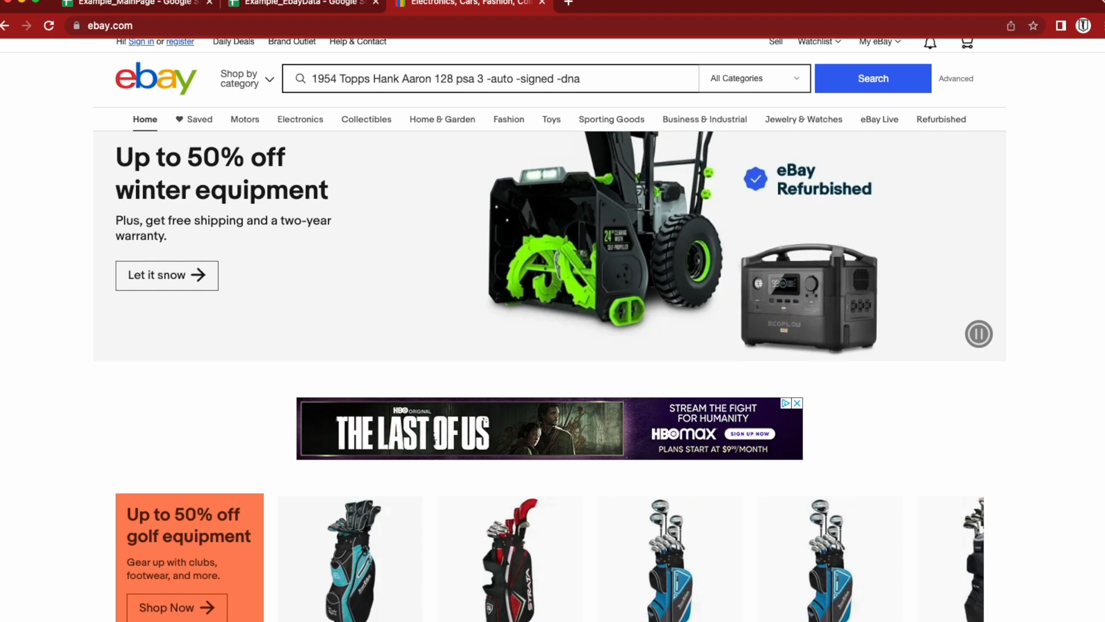
type(" -reprint")
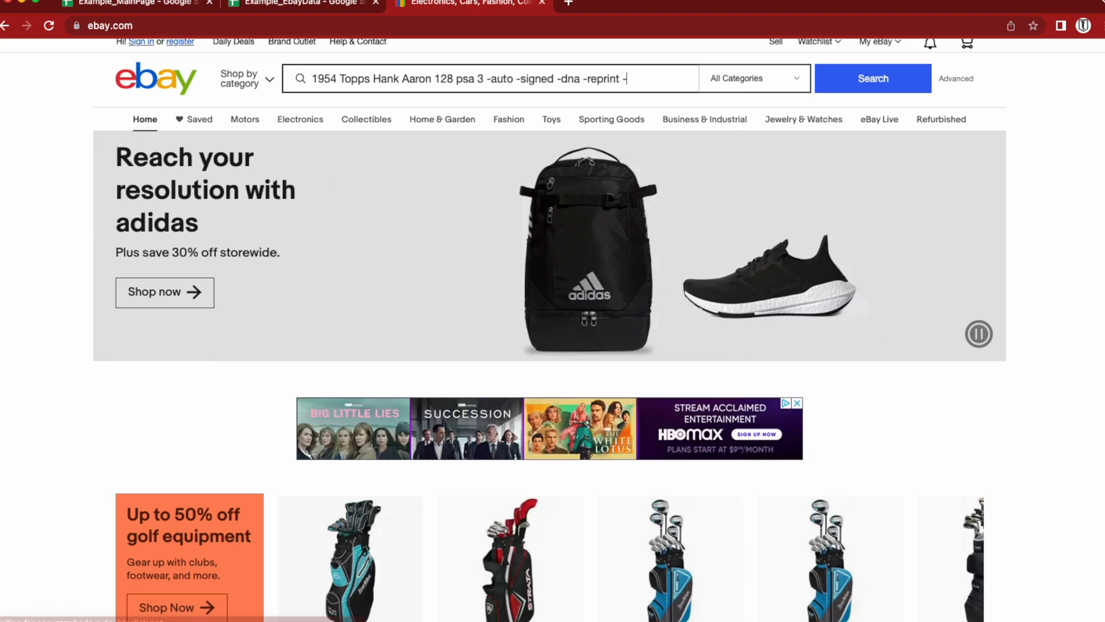
type(" -rp")
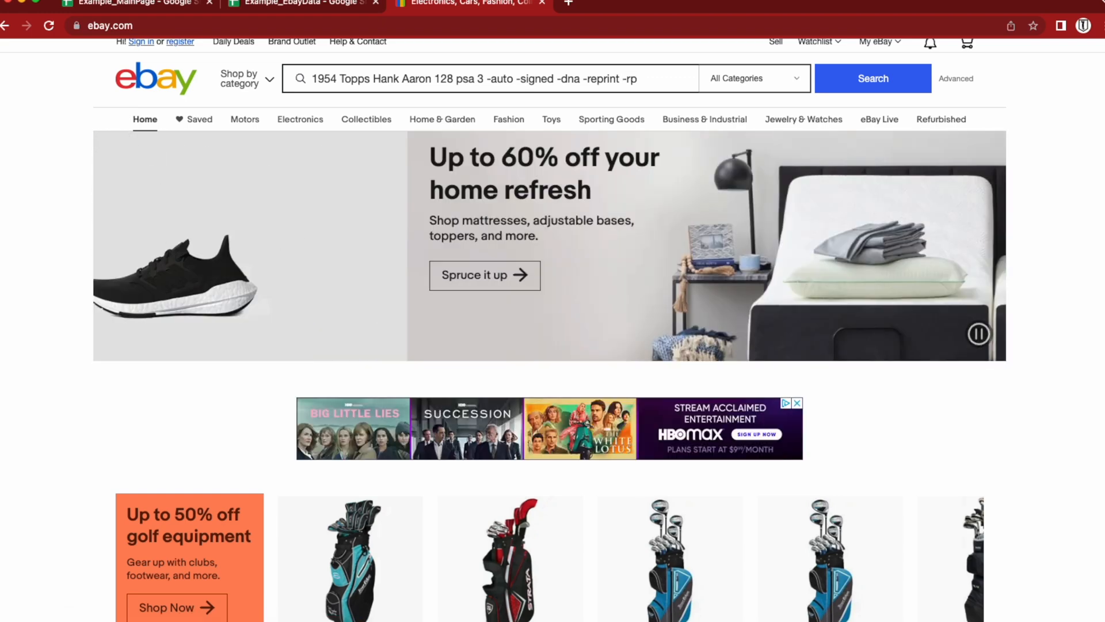
type(" -oc")
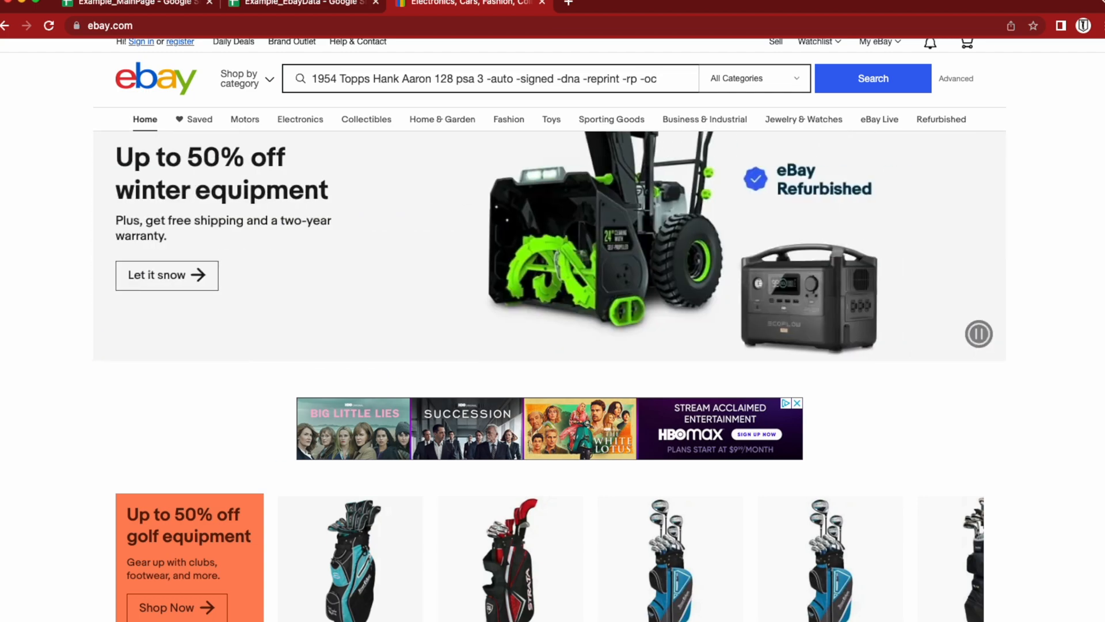
type(" -mk")
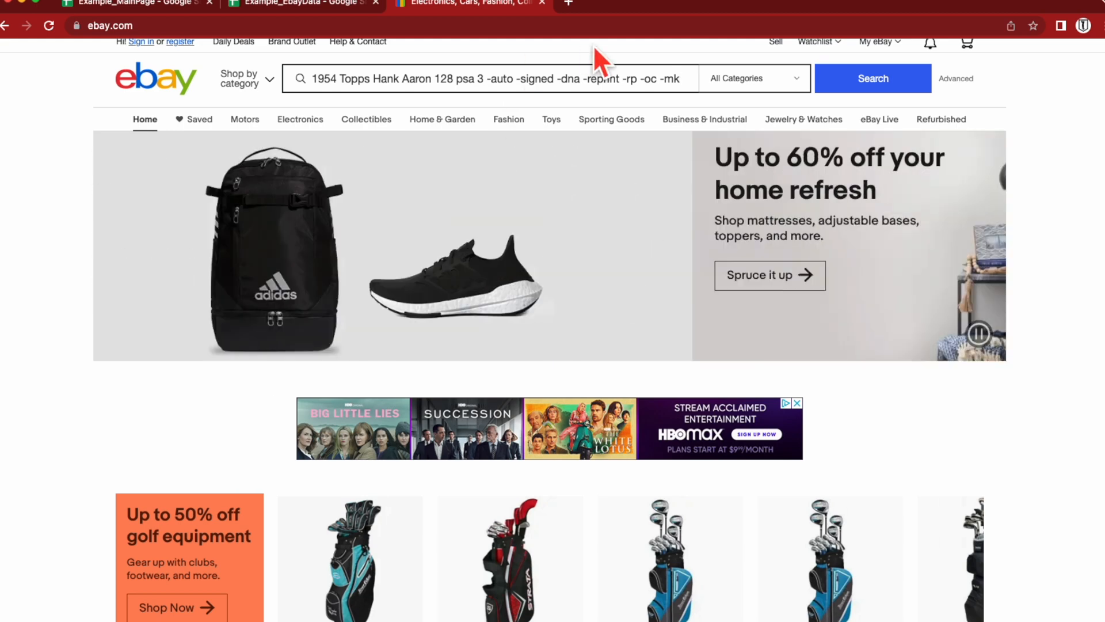
Step: Run the eBay search and limit the results to completed and sold listings
left_click(880, 87)
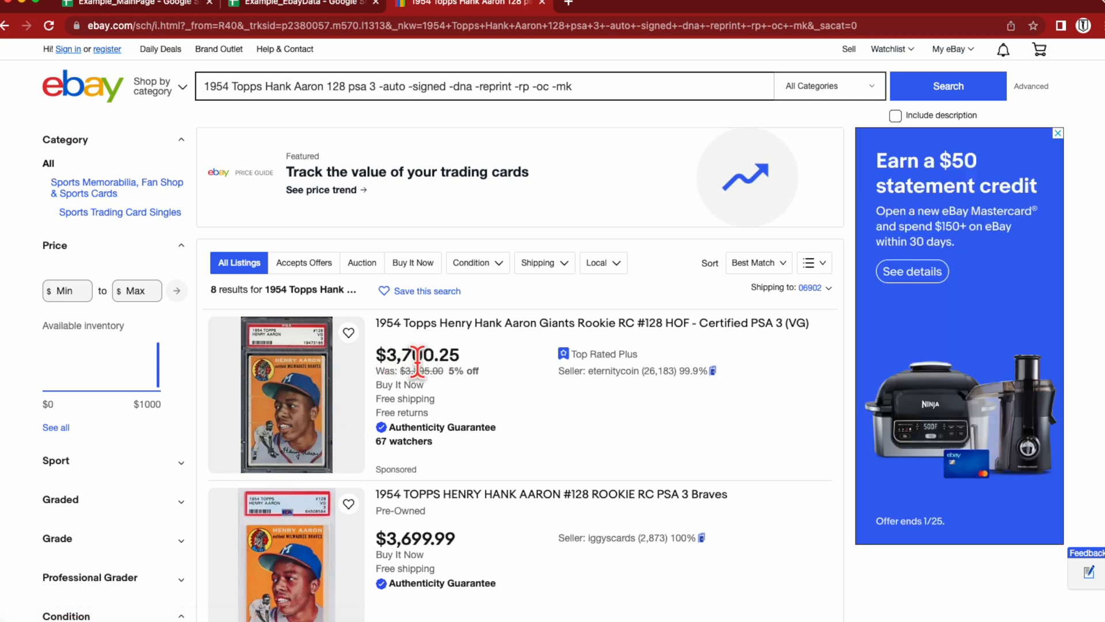
scroll(418, 358, "down", 14)
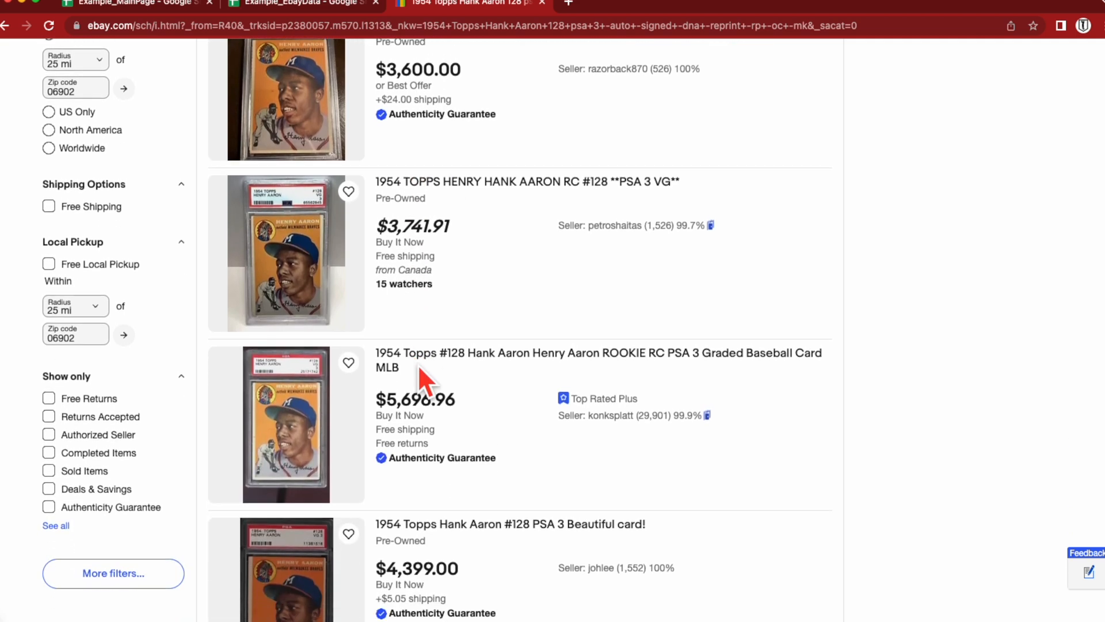
left_click(46, 456)
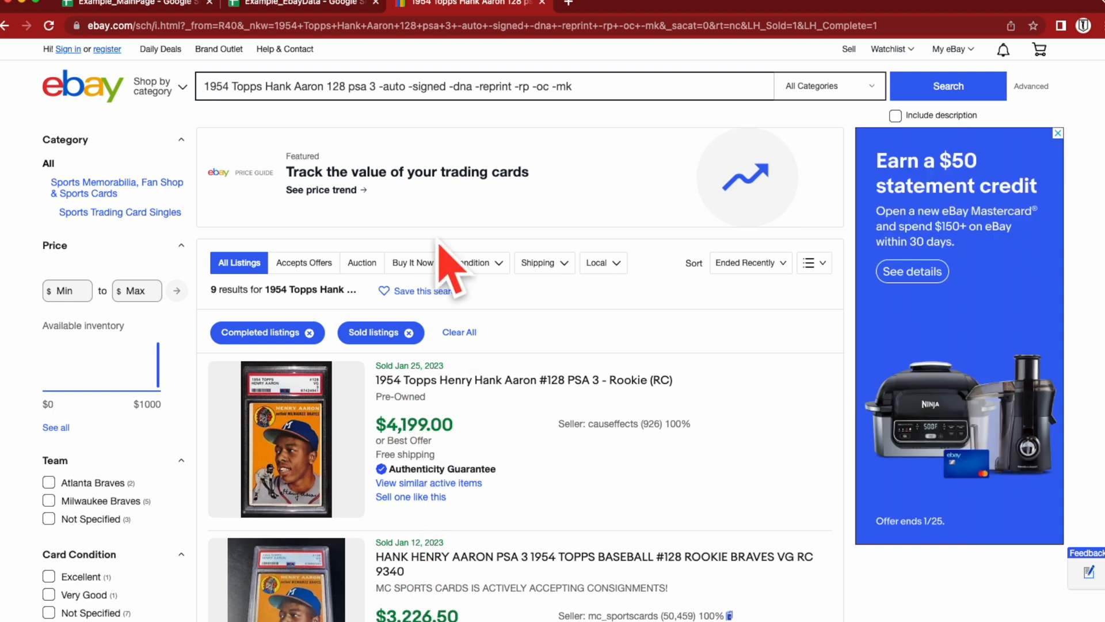
Step: Copy the URL of the filtered eBay results and paste it into cell A1 of the URL sheet in Example_EbayData
left_click(380, 25)
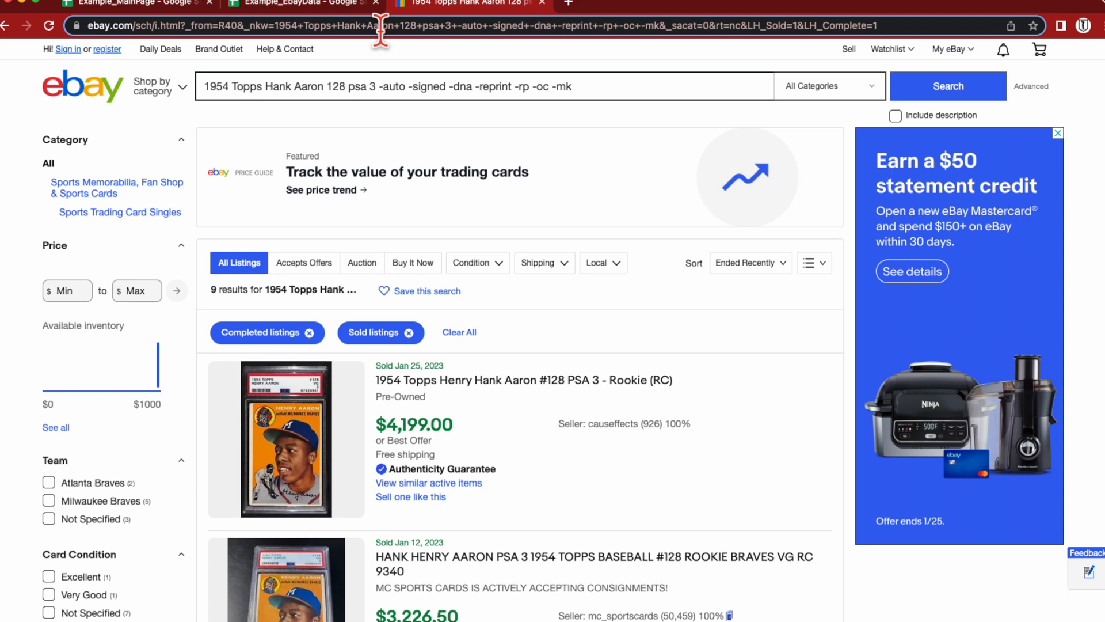
right_click(382, 30)
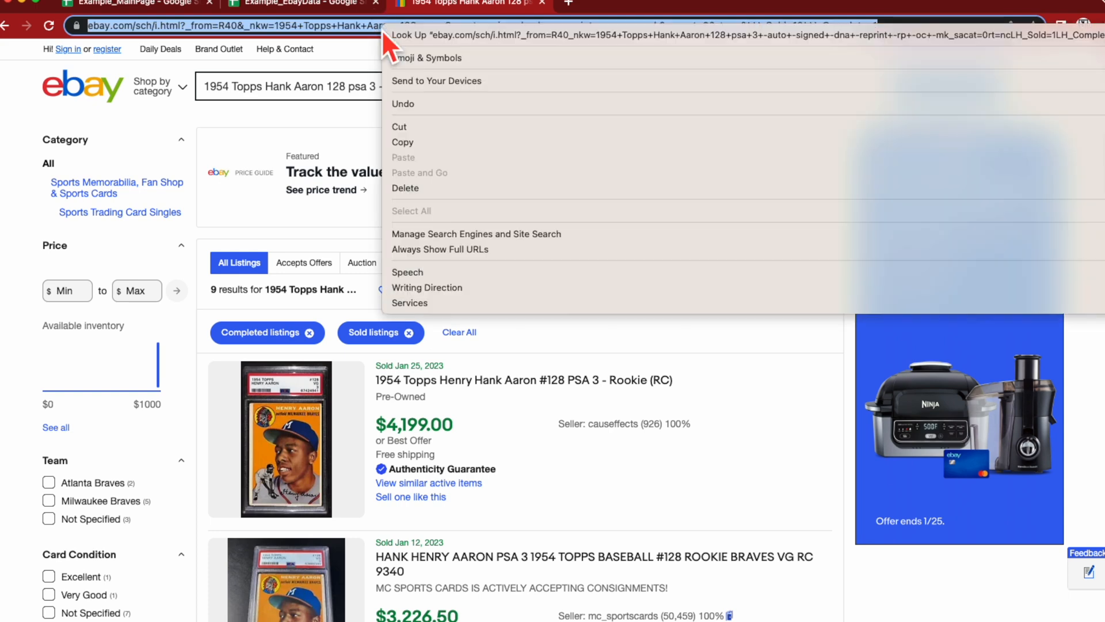
left_click(421, 147)
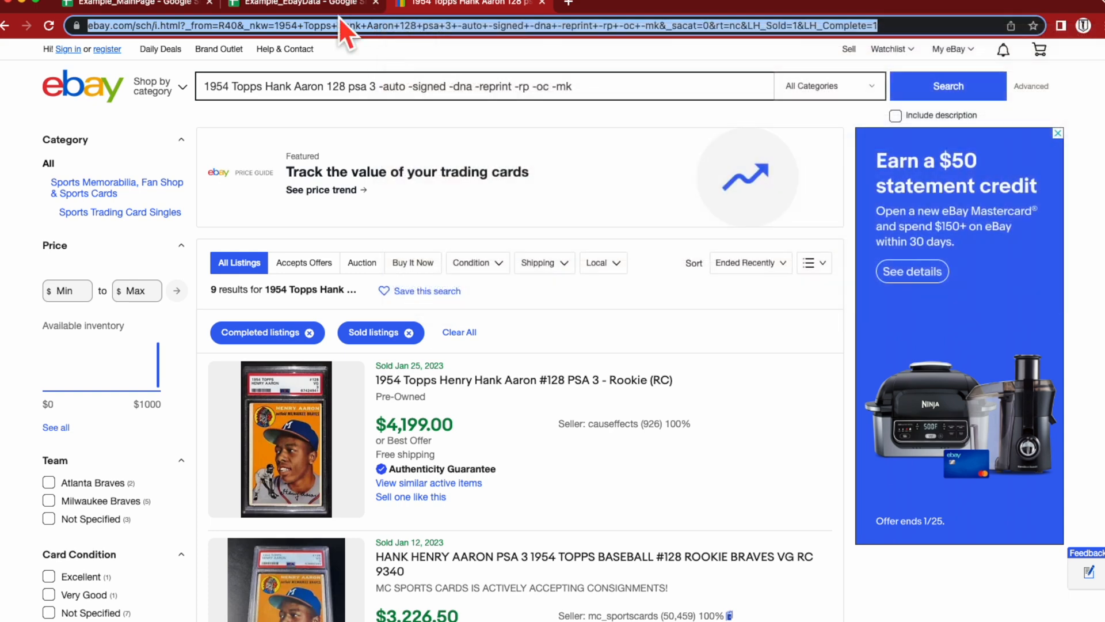
left_click(325, 4)
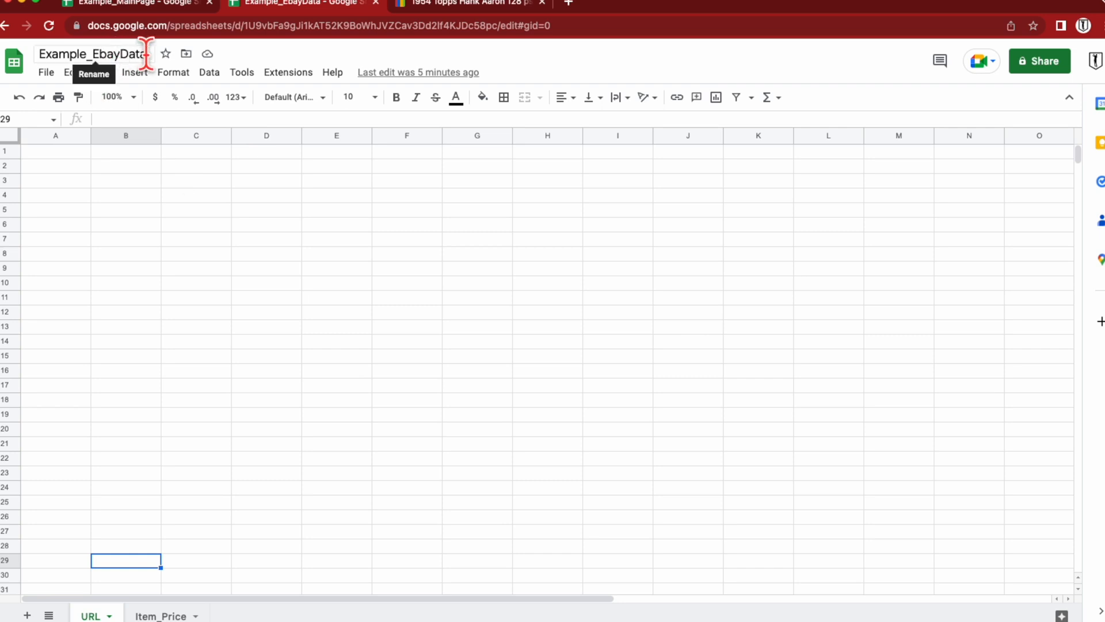
left_click(55, 152)
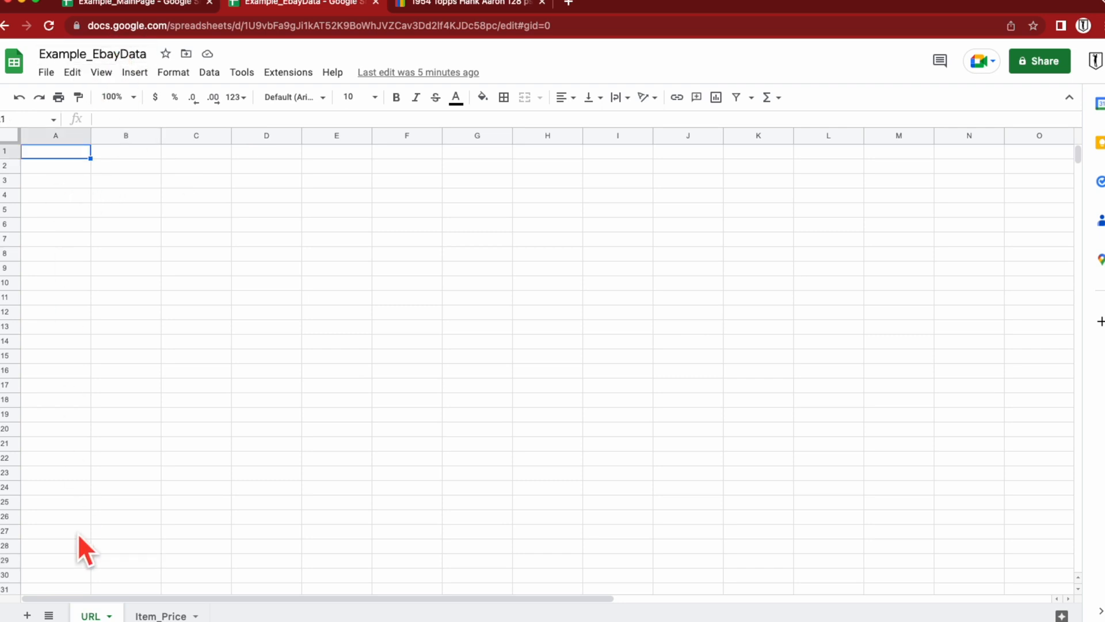
right_click(56, 153)
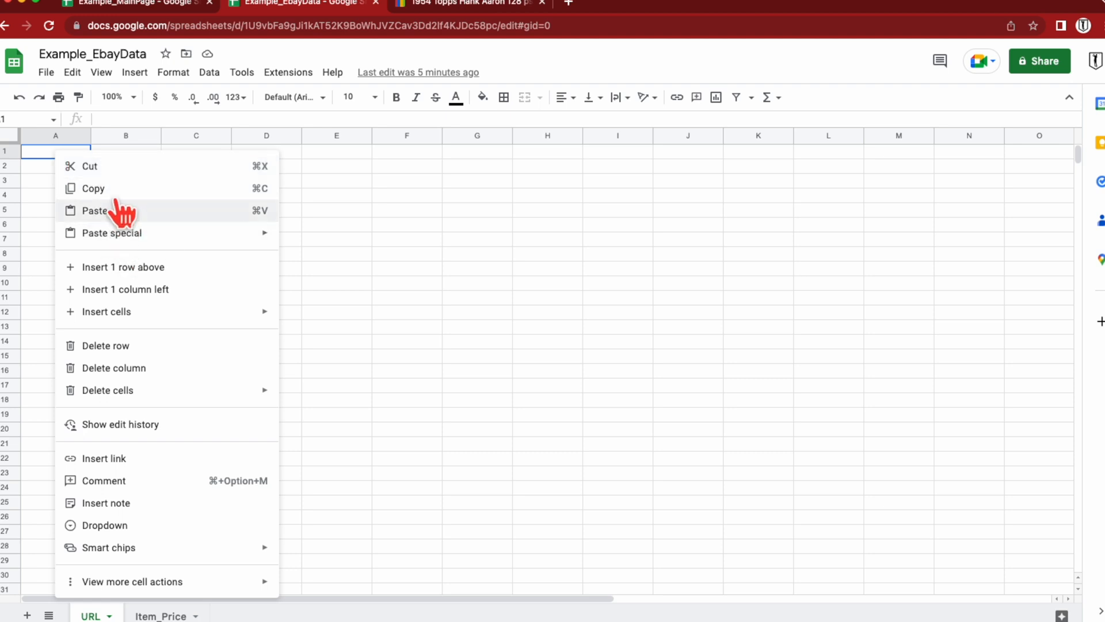
left_click(115, 211)
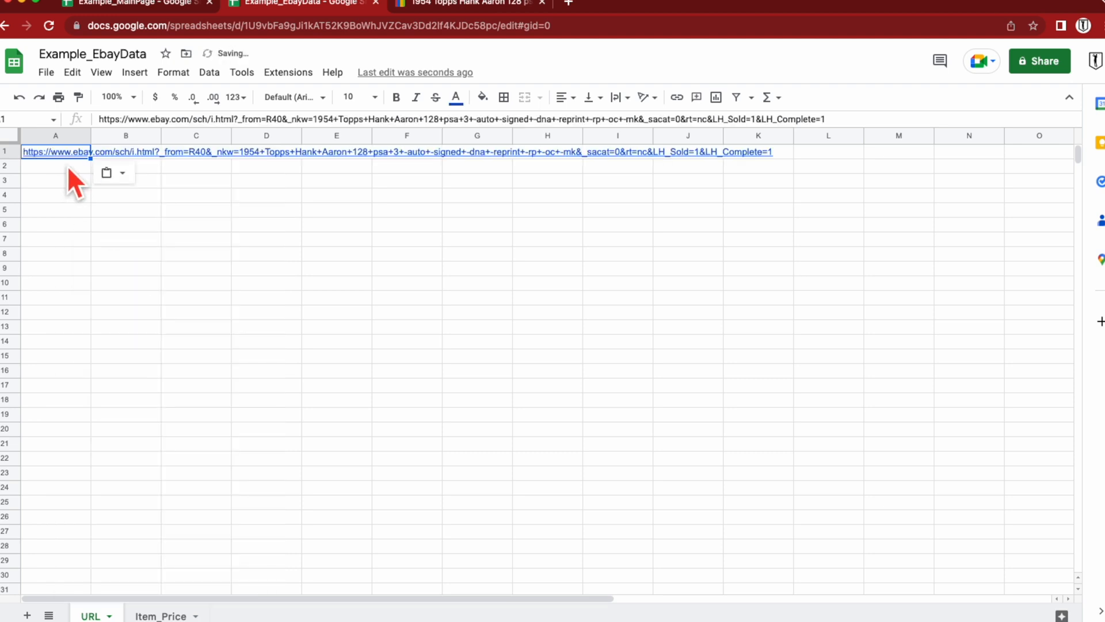
left_click(247, 252)
left_click(58, 167)
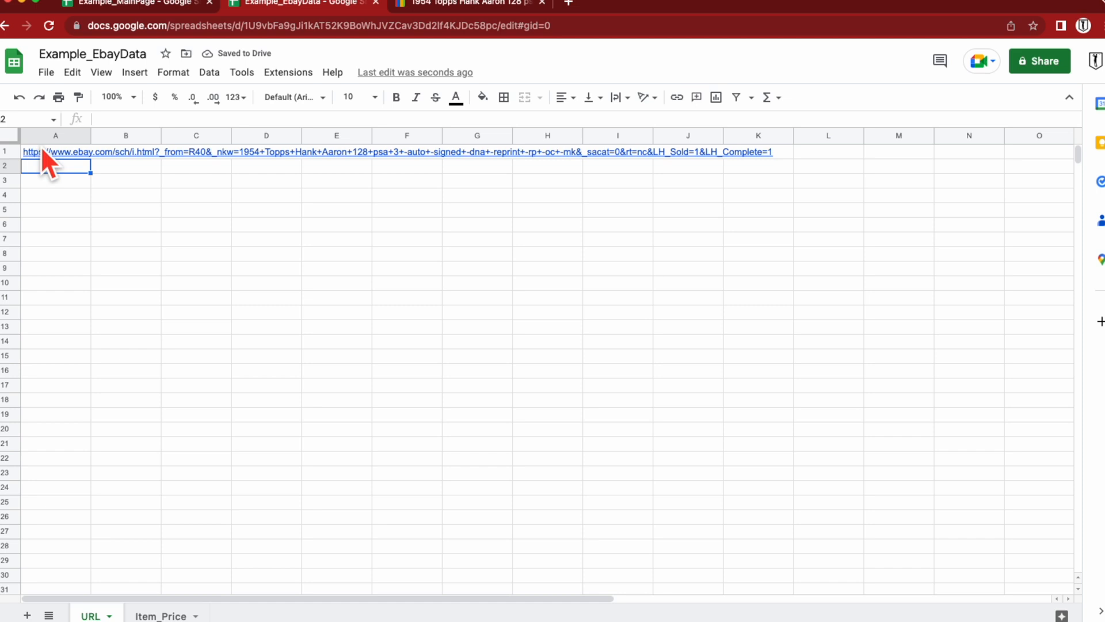
left_click(40, 148)
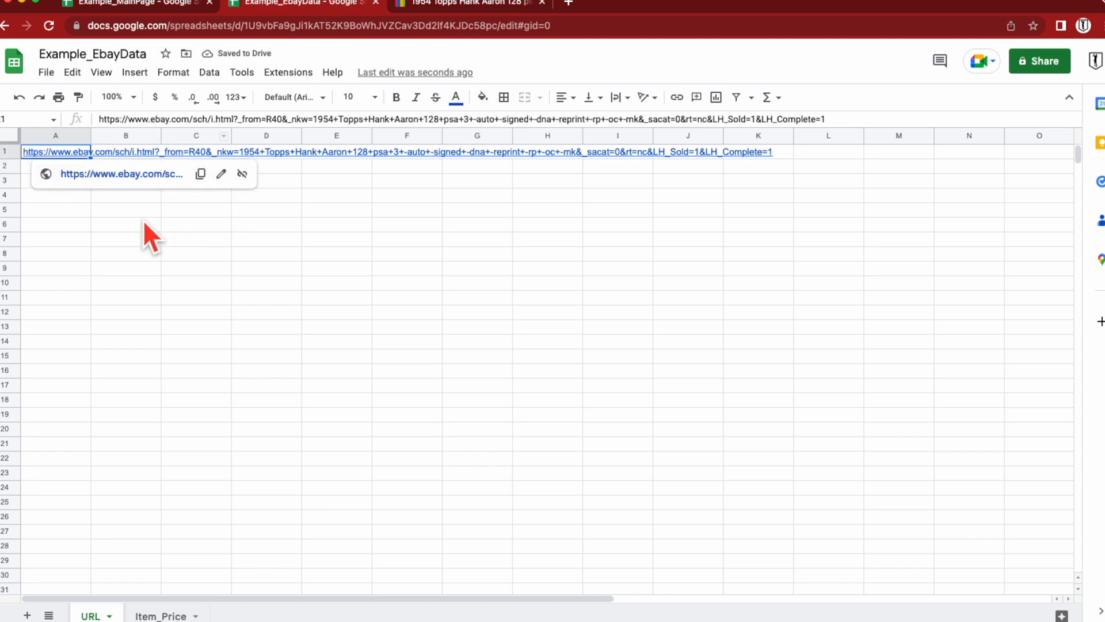
left_click(96, 119)
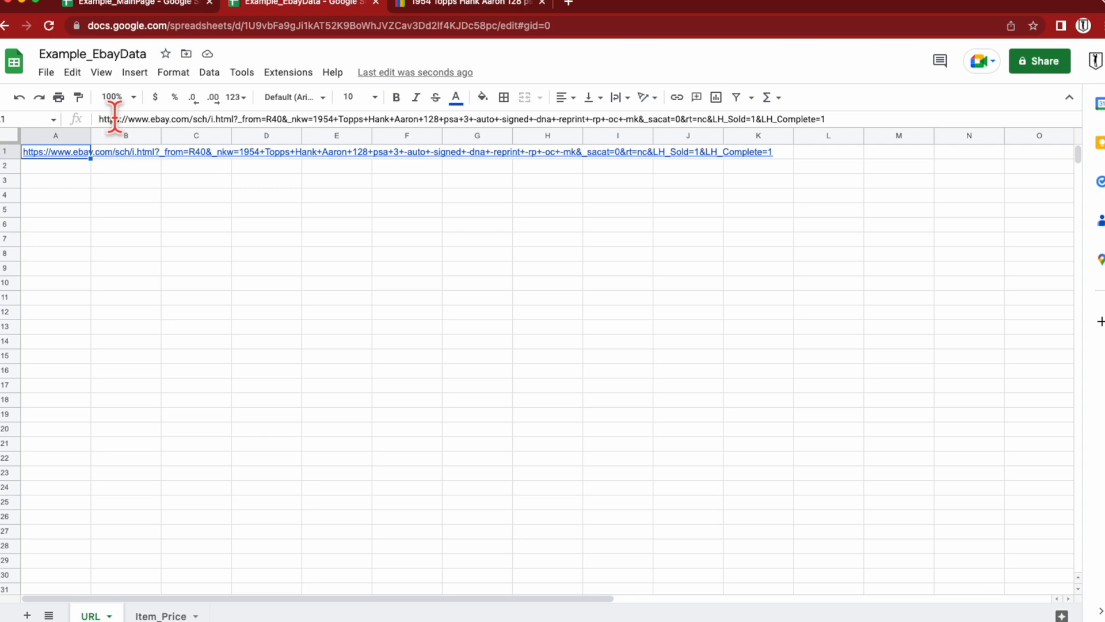
left_click(100, 118)
mouse_move(100, 119)
left_mouse_down()
mouse_move(313, 118)
mouse_move(91, 120)
left_mouse_up()
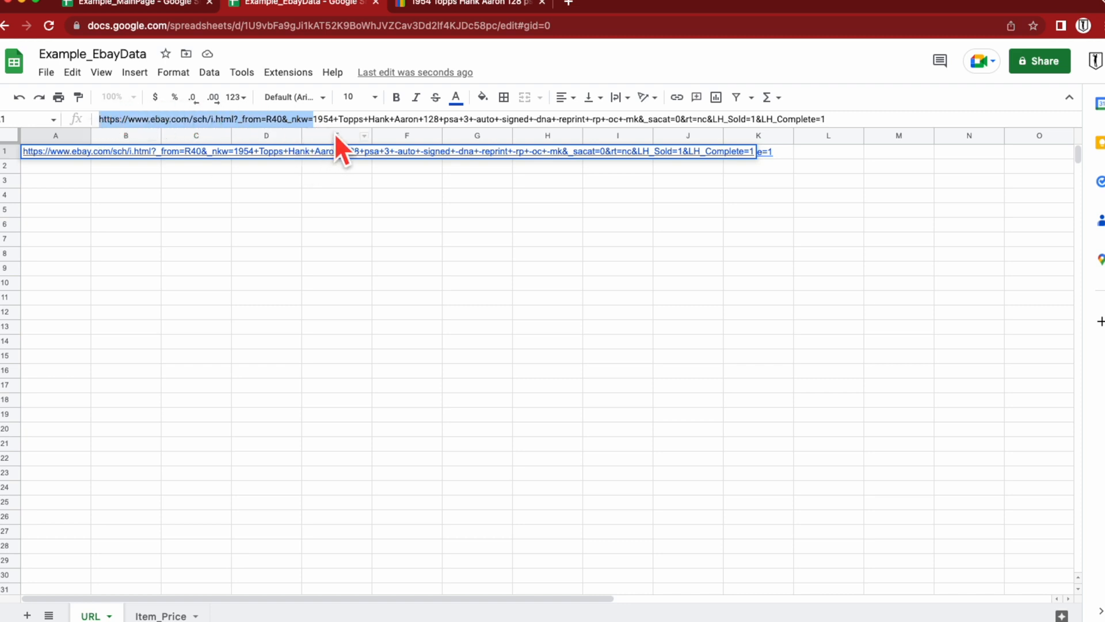
right_click(285, 118)
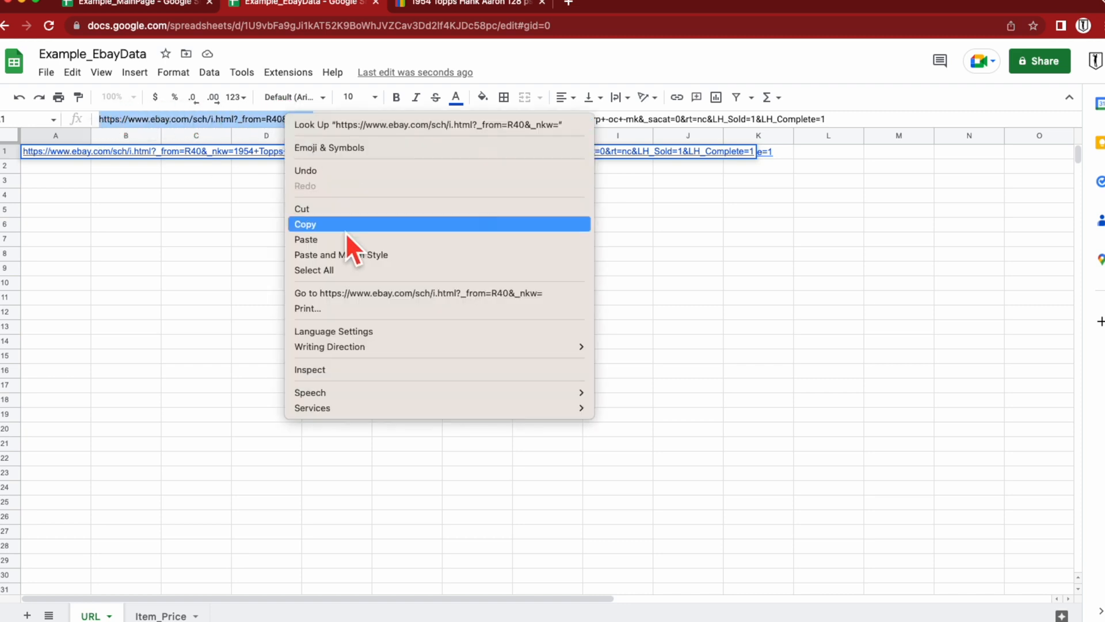
left_click(326, 229)
left_click(47, 171)
right_click(51, 171)
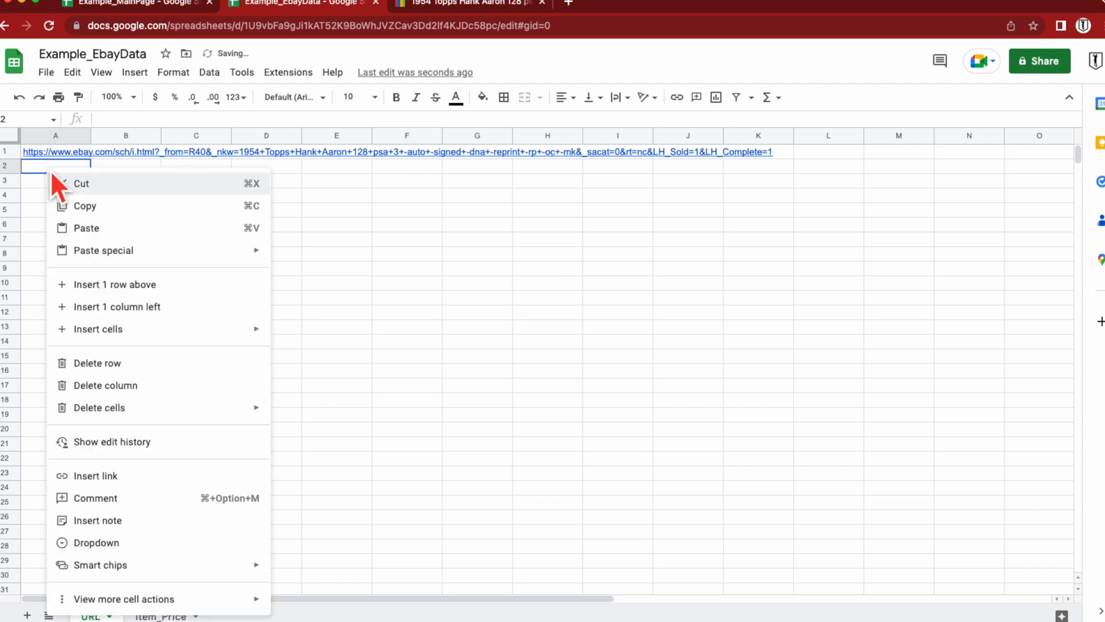
left_click(95, 229)
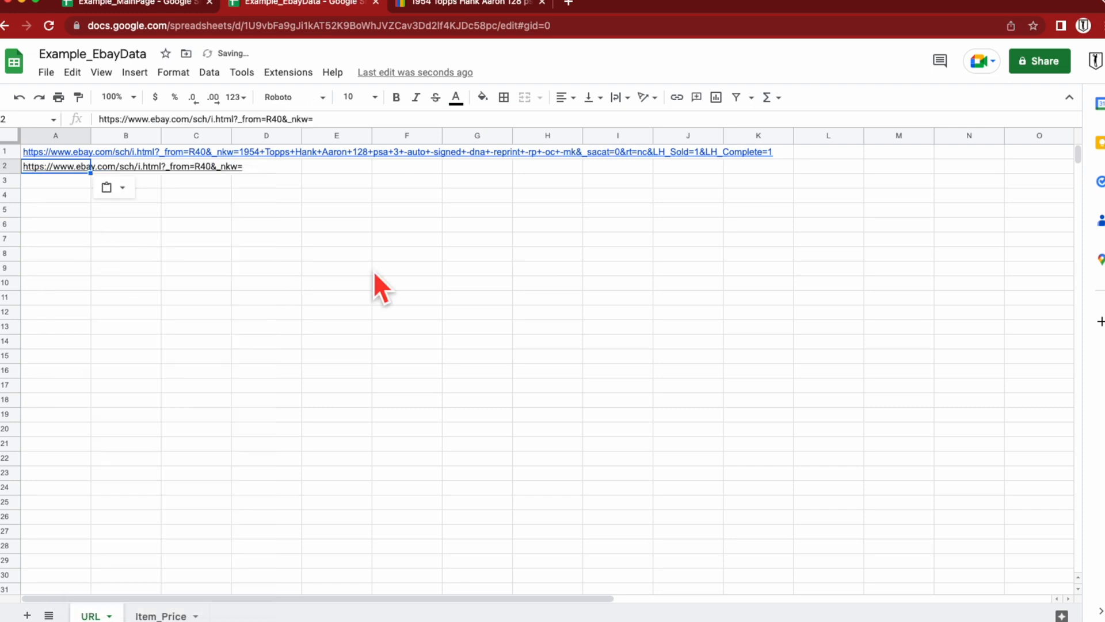
left_click(378, 270)
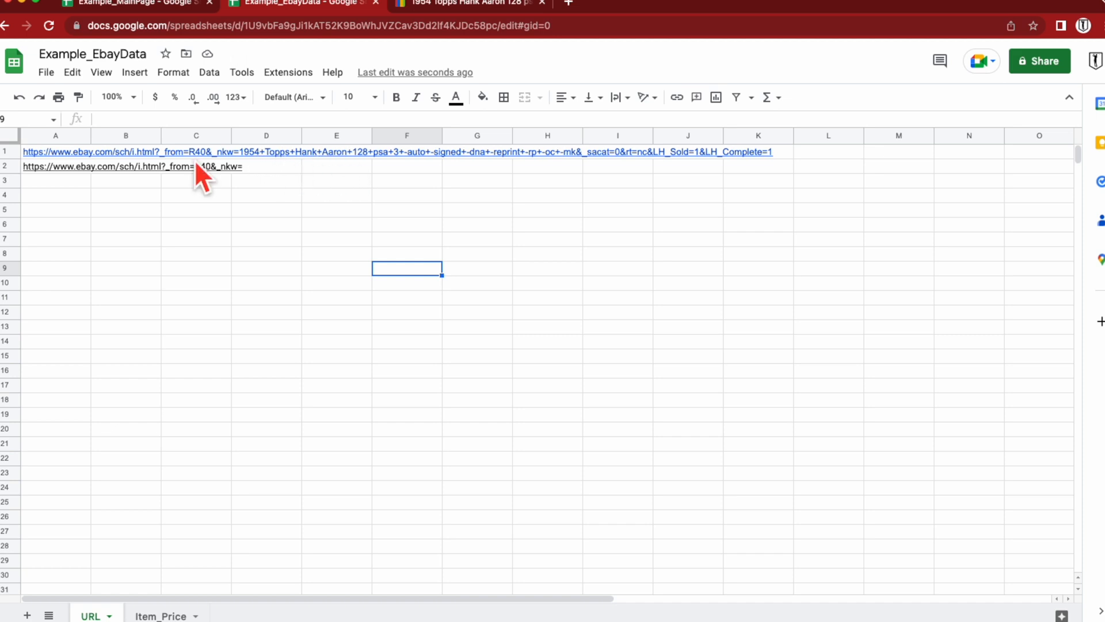
Step: Select cell A3 of the URL sheet and compare the card details in Example_MainPage with the stored eBay URL
left_click_drag(64, 180, 54, 250)
left_click(58, 182)
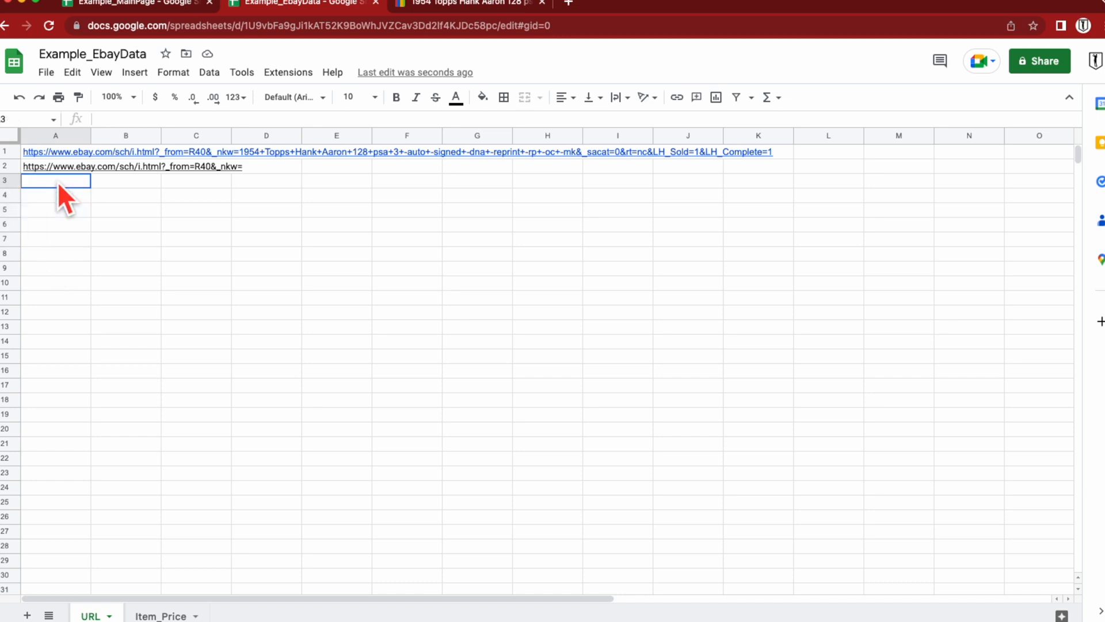
left_click(168, 6)
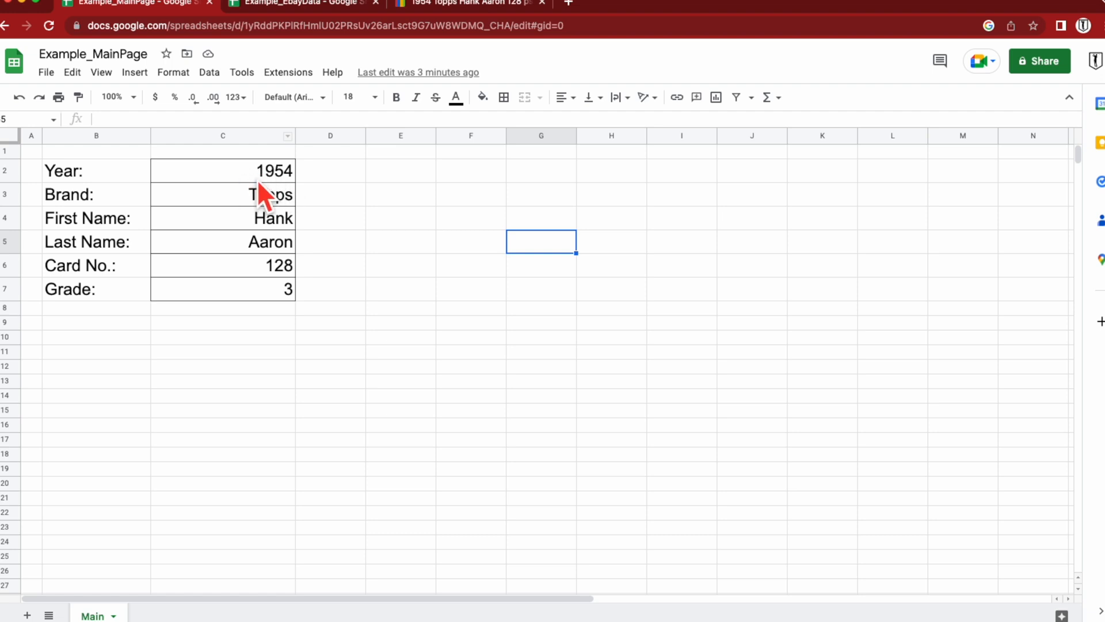
left_click(272, 6)
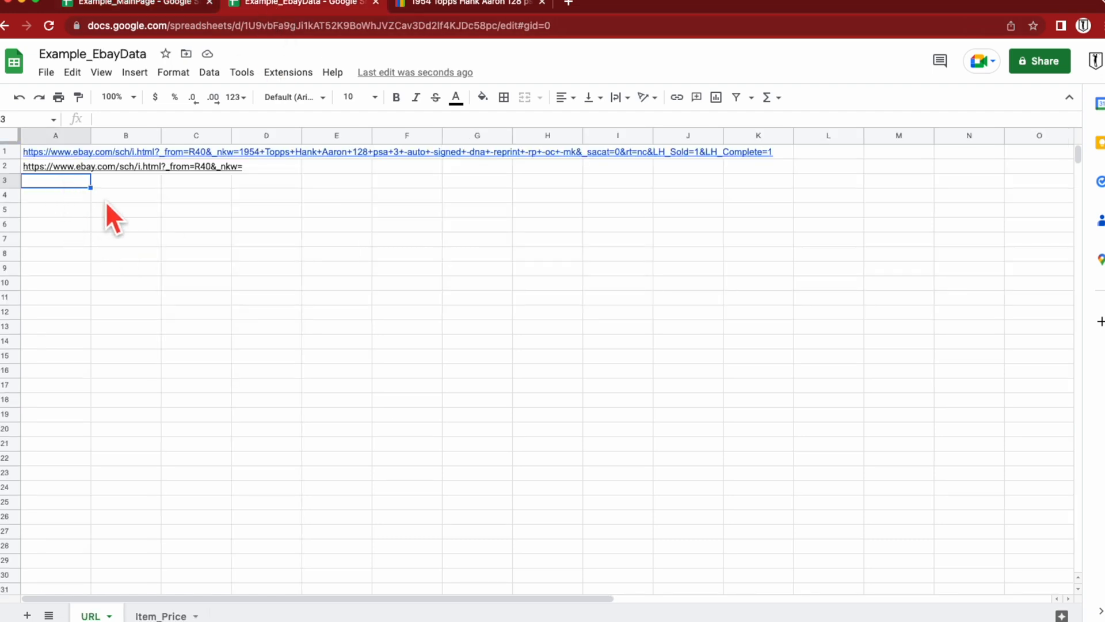
scroll(105, 201, "down", 3)
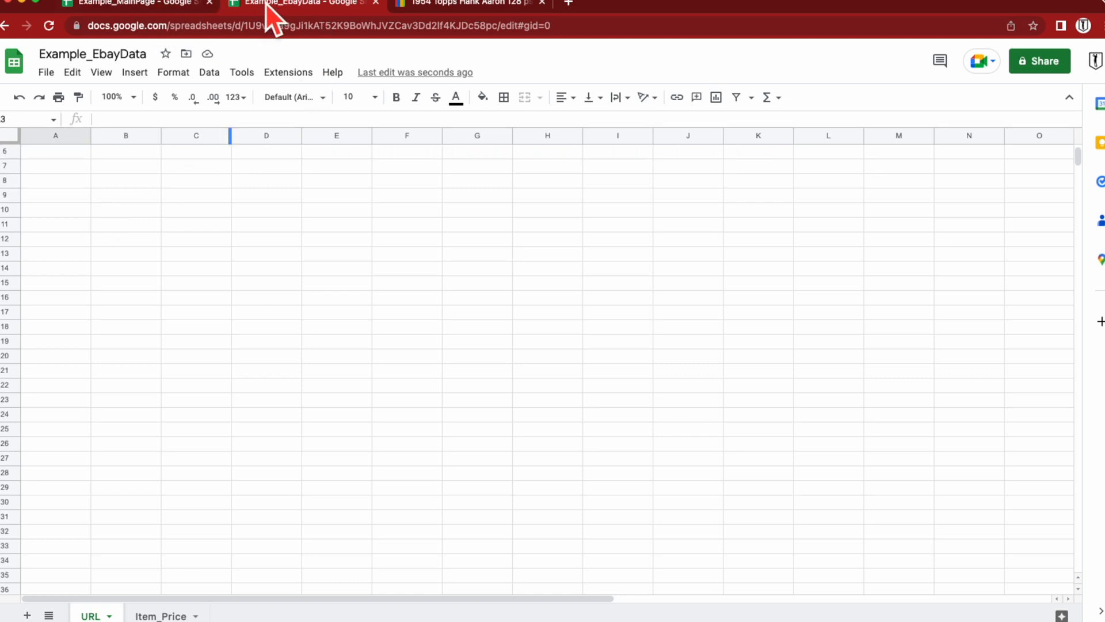
scroll(130, 189, "up", 3)
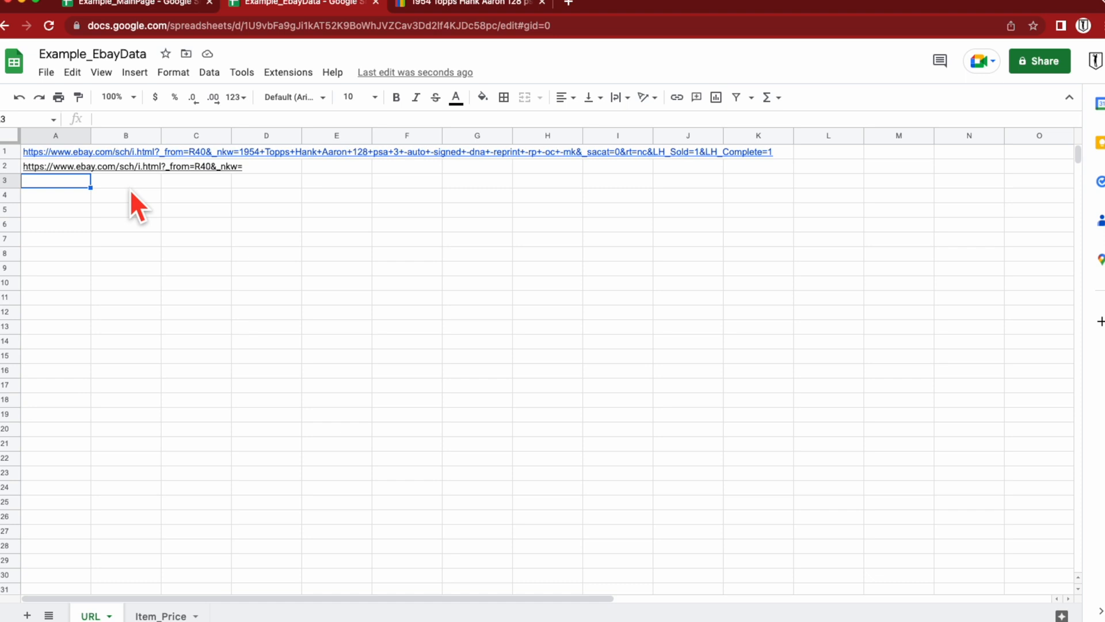
left_click(141, 4)
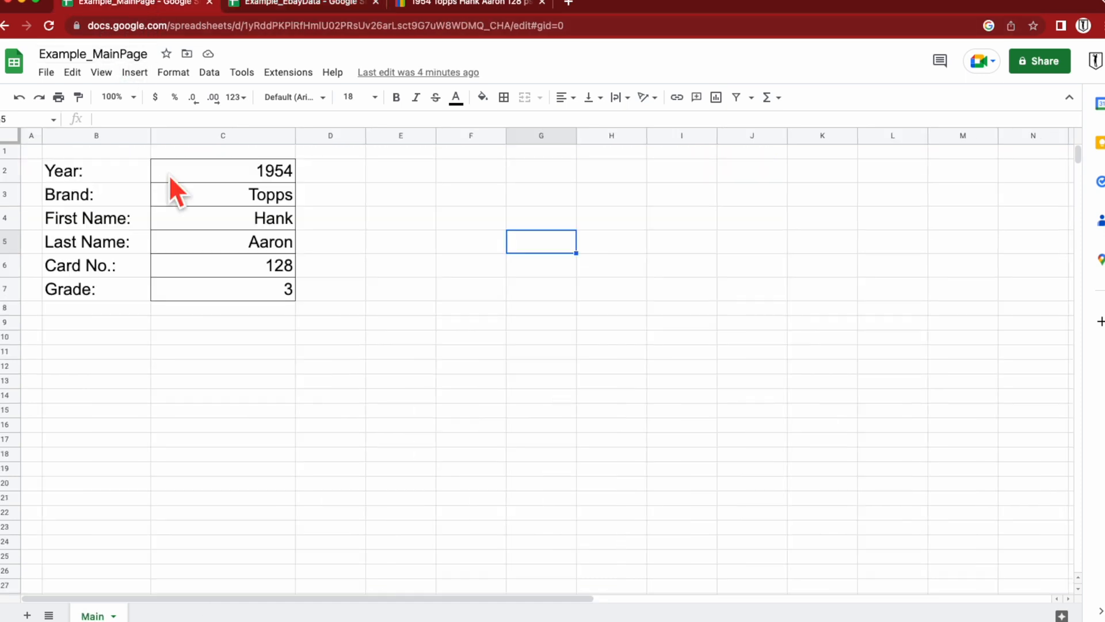
left_click(264, 5)
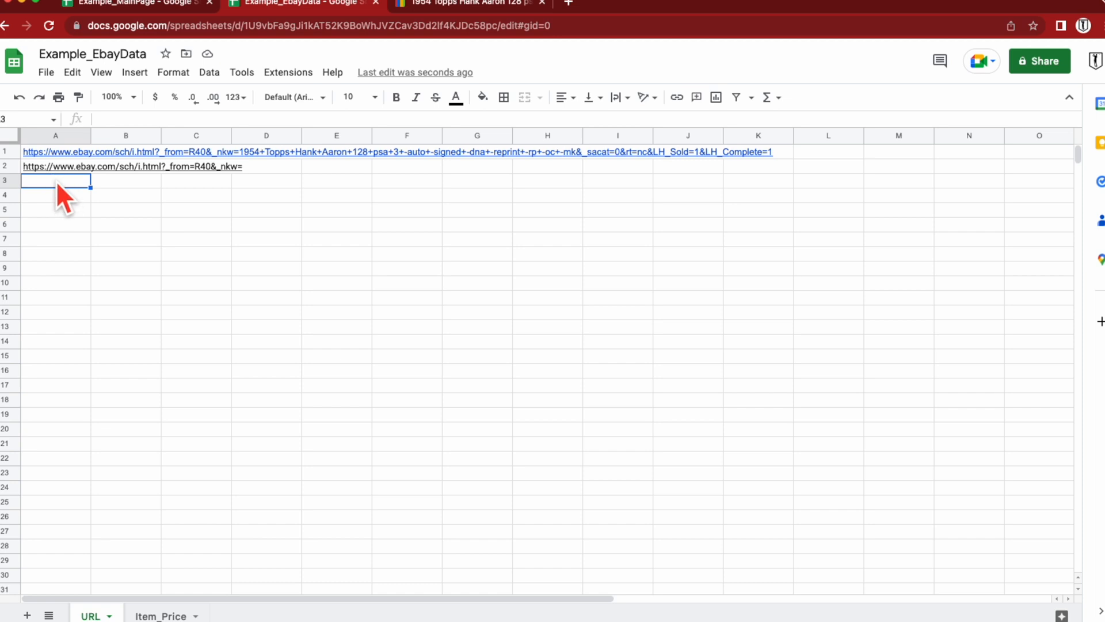
Step: Start an IMPORTRANGE formula in cell A3 with an opening double quote for the spreadsheet URL
type("=impo")
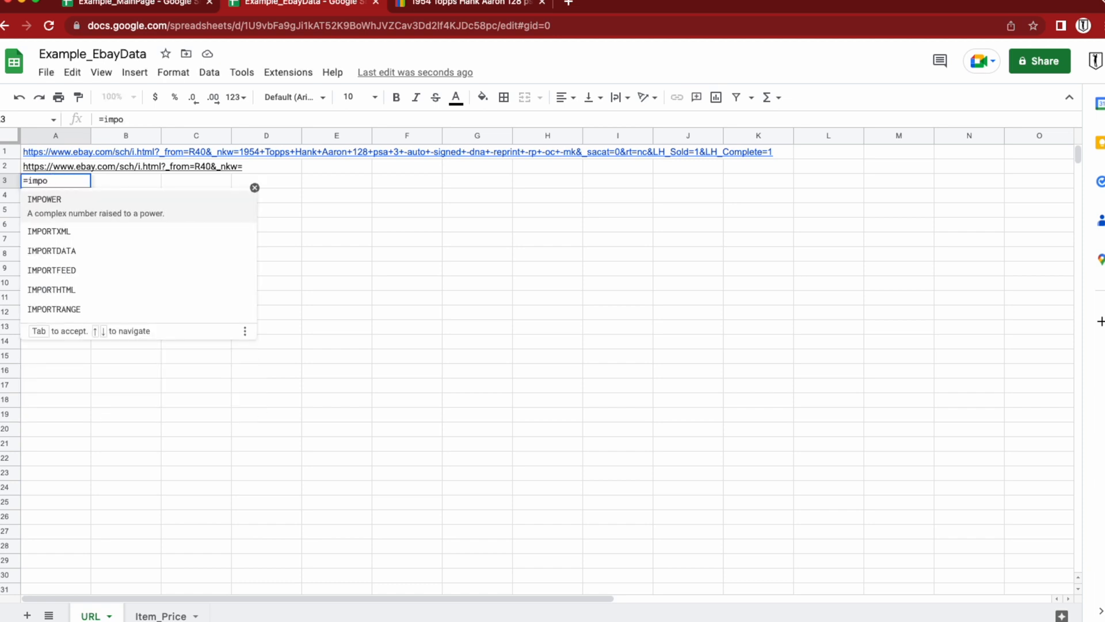
left_click(120, 305)
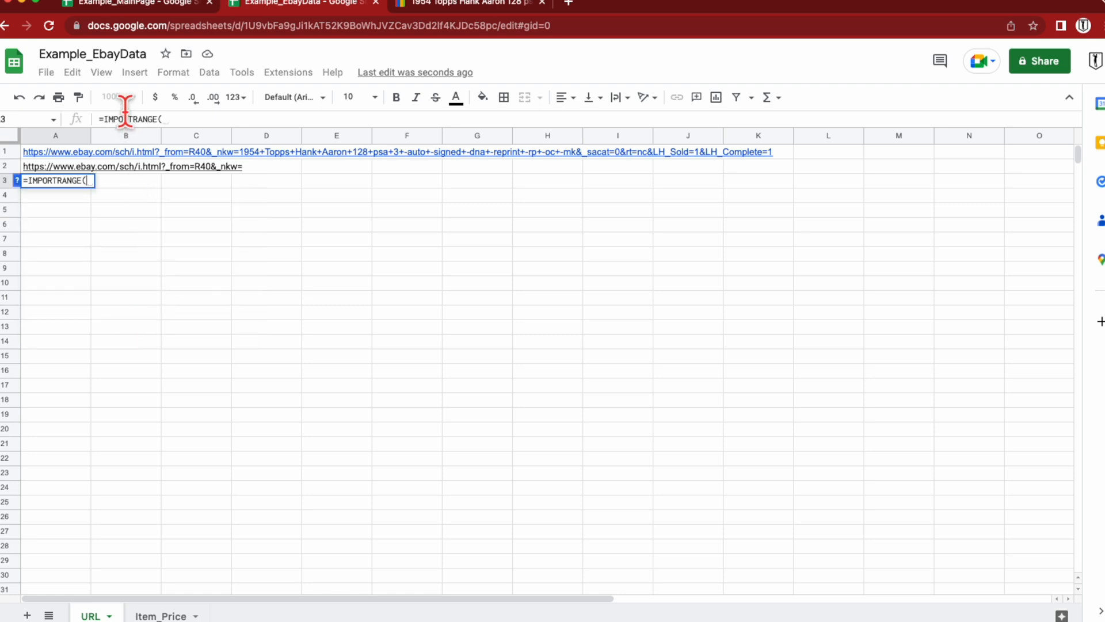
left_click(167, 119)
type("\"")
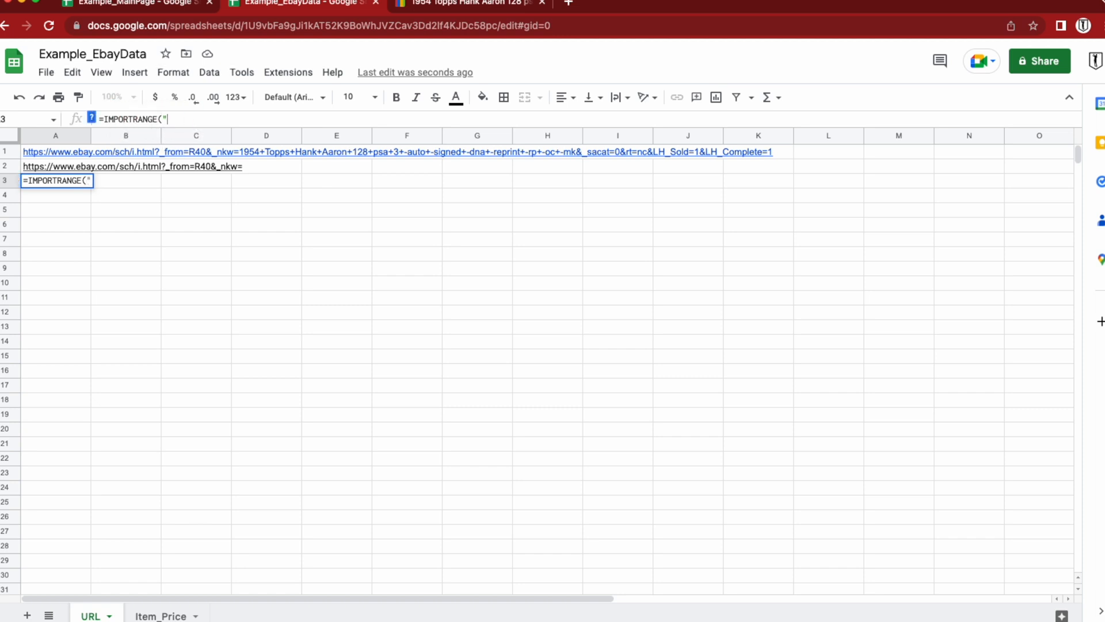
key("BackSpace")
type("''")
key("BackSpace")
key("BackSpace")
type("\"")
Step: Copy the Example_MainPage spreadsheet's URL and paste it into the IMPORTRANGE formula in Example_EbayData
left_click(155, 3)
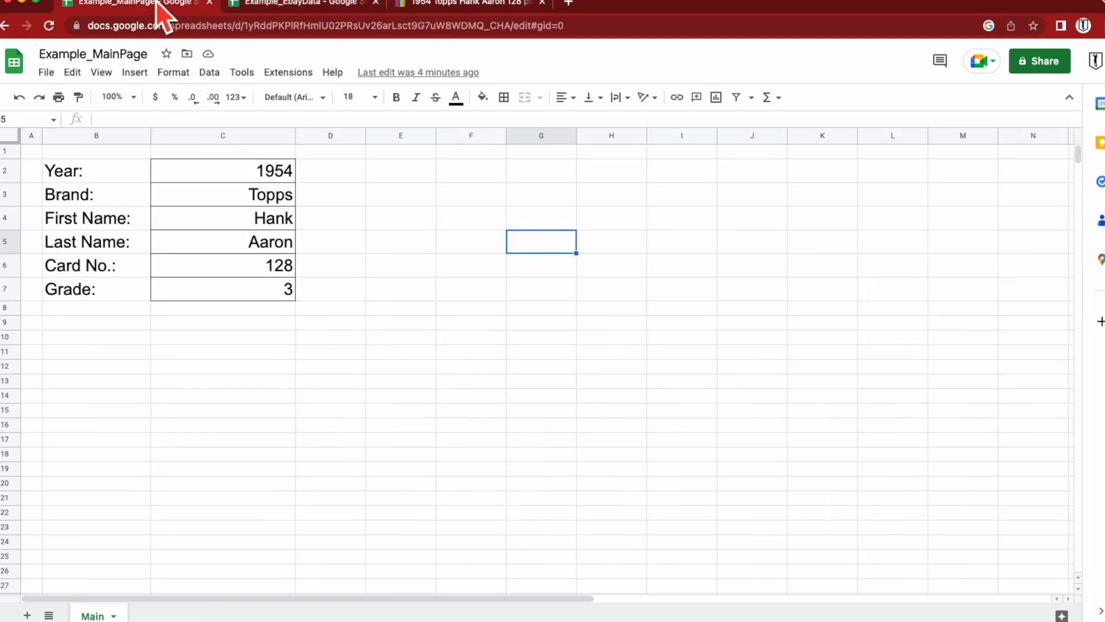
left_click(261, 27)
right_click(262, 27)
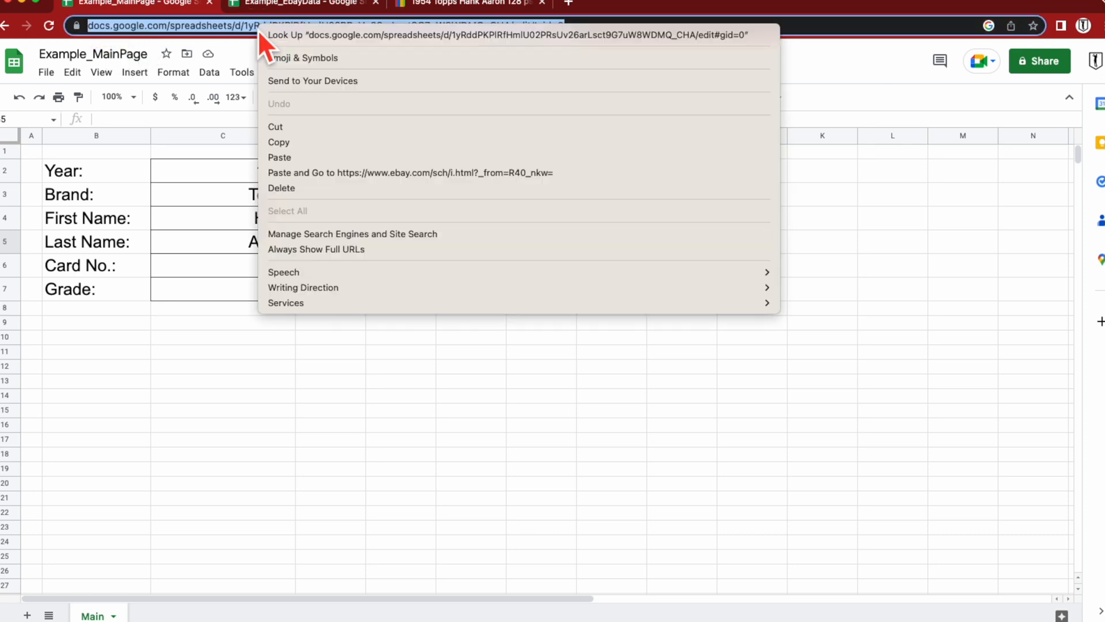
left_click(309, 143)
left_click(314, 6)
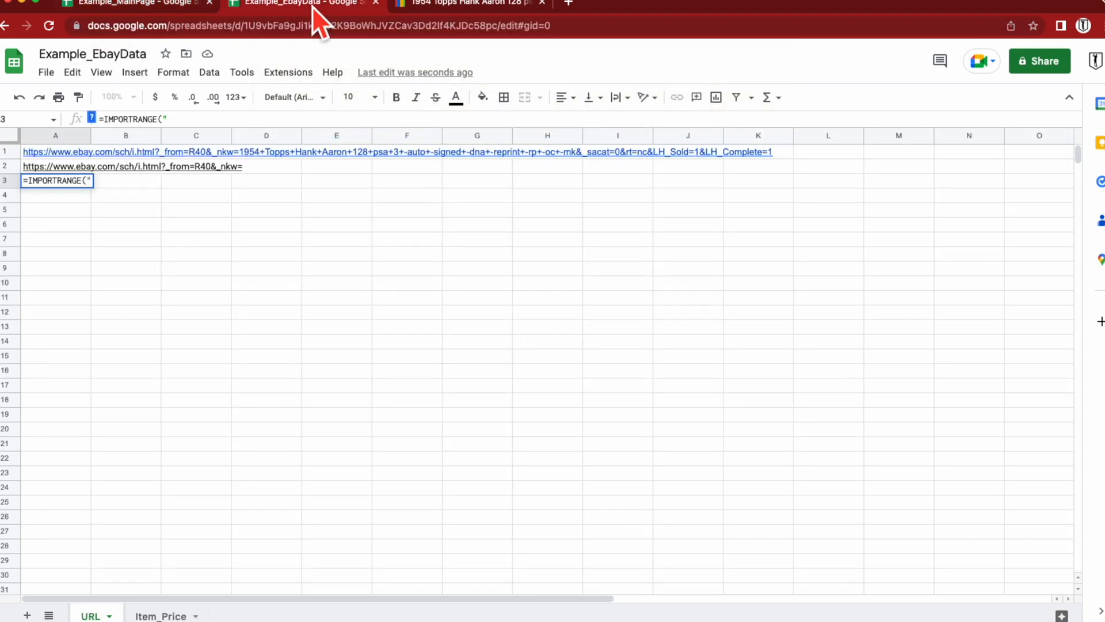
right_click(240, 118)
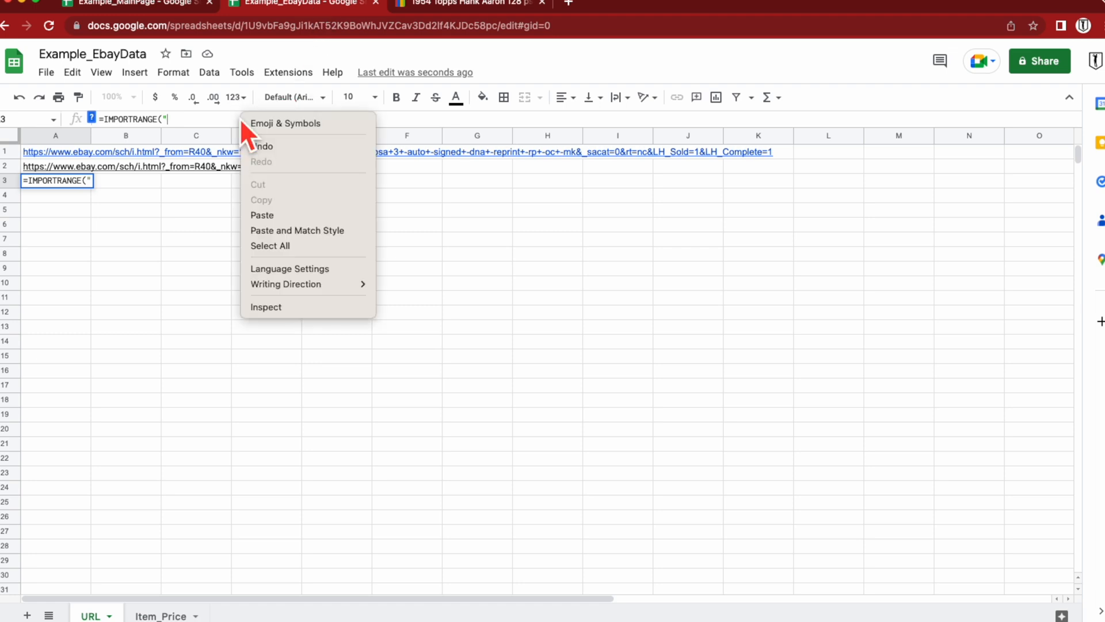
left_click(291, 216)
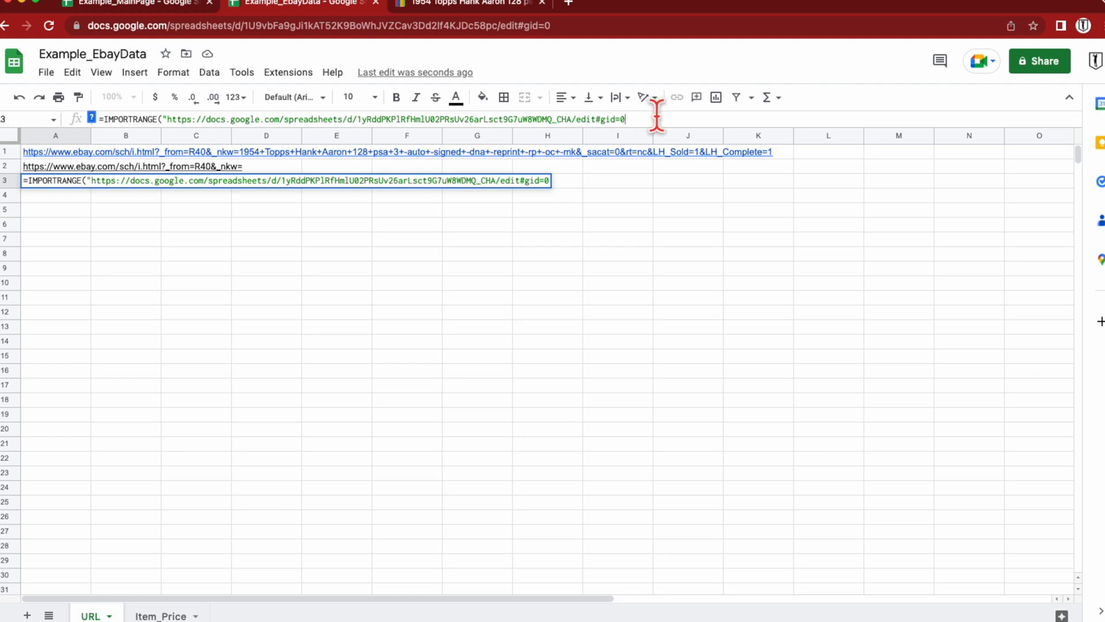
Step: Remove /edit#gid=0 from the pasted URL, close its quotes, and add a comma and an opening quote for the range
key("BackSpace")
key("BackSpace")
key("BackSpace")
key("BackSpace")
key("BackSpace")
key("BackSpace")
key("BackSpace")
key("BackSpace")
key("BackSpace")
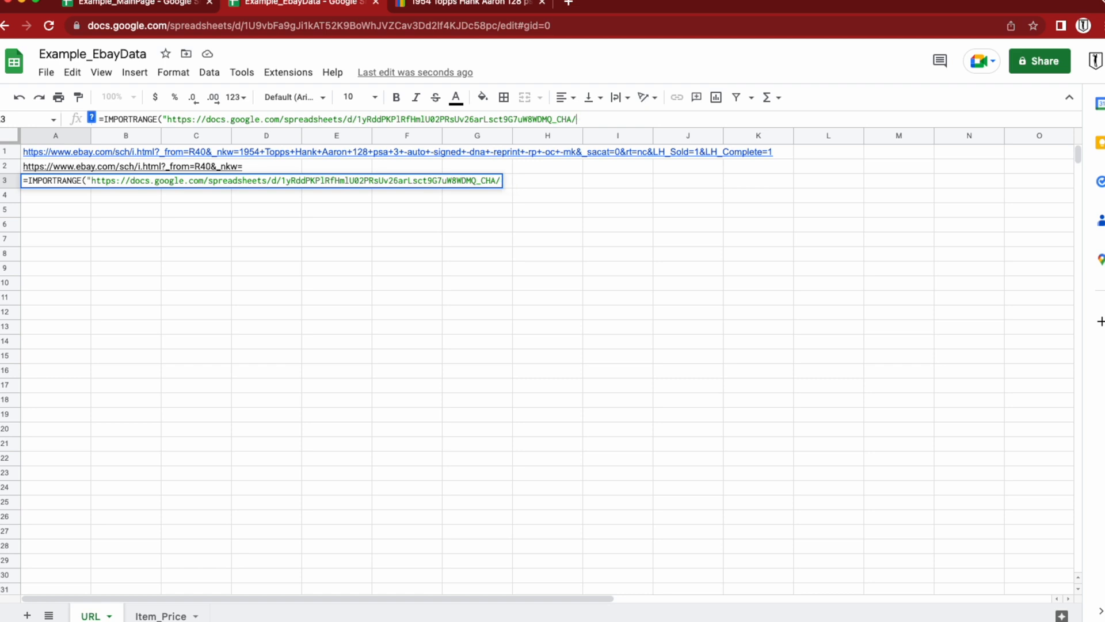
key("BackSpace")
type("\", \"")
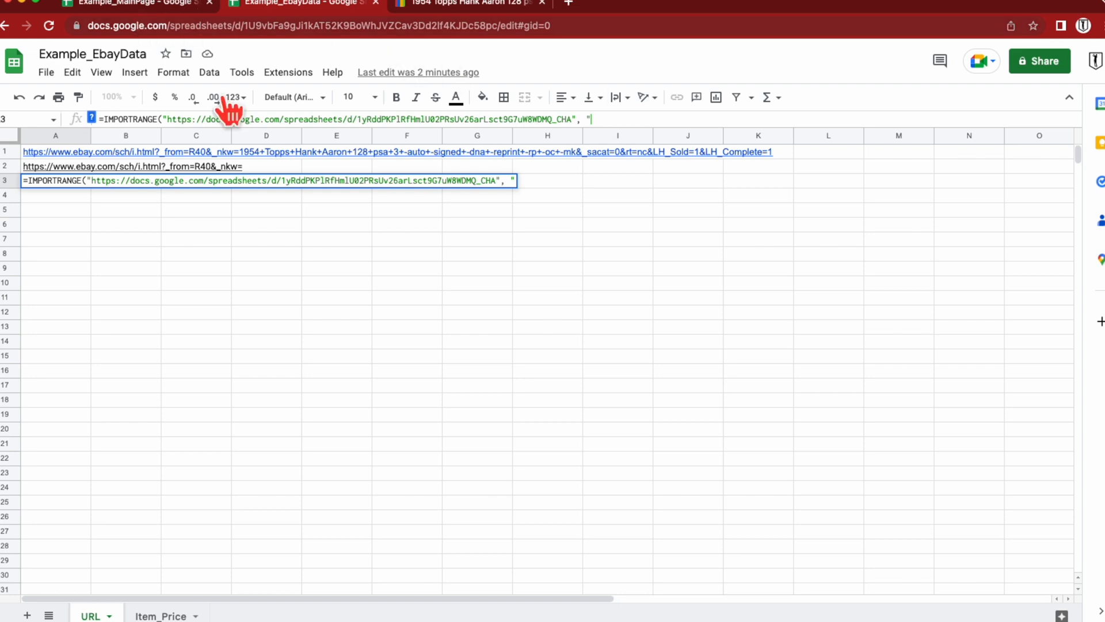
Step: Complete the IMPORTRANGE formula in A3 with the range "Main!C2", the year cell of Example_MainPage, and commit it
left_click(146, 4)
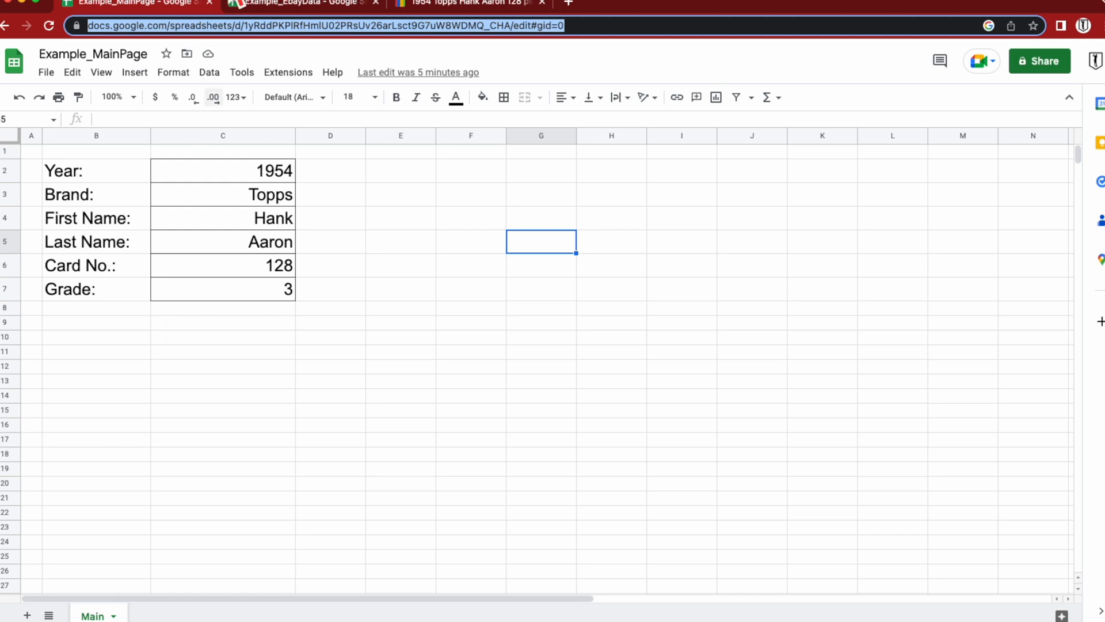
left_click(276, 5)
type("Main")
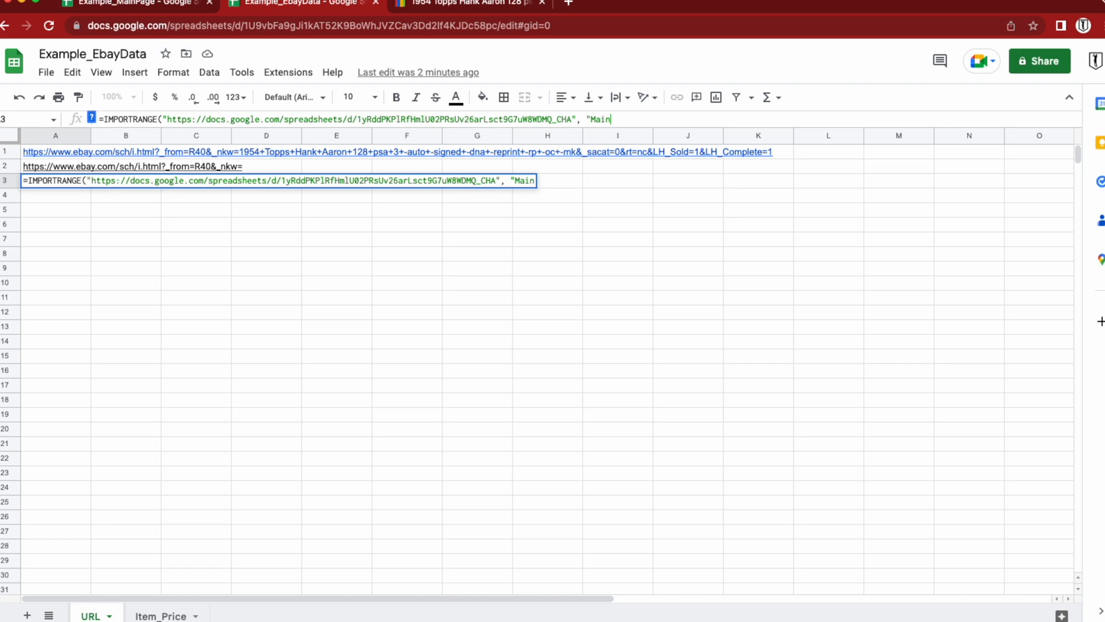
type("!")
left_click(132, 4)
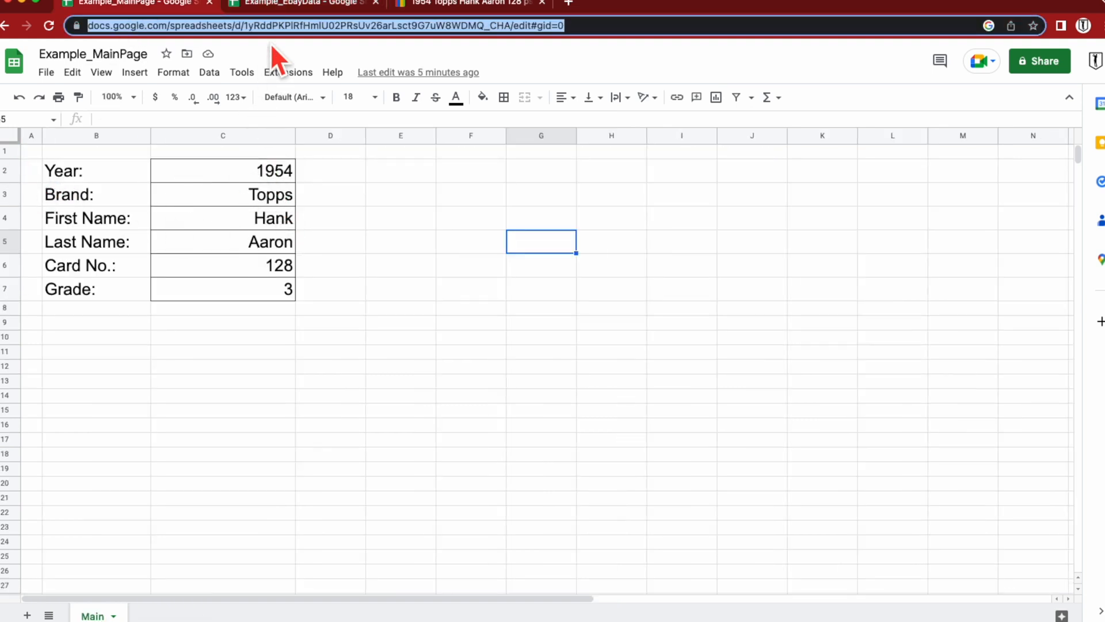
left_click(282, 7)
type("C2")
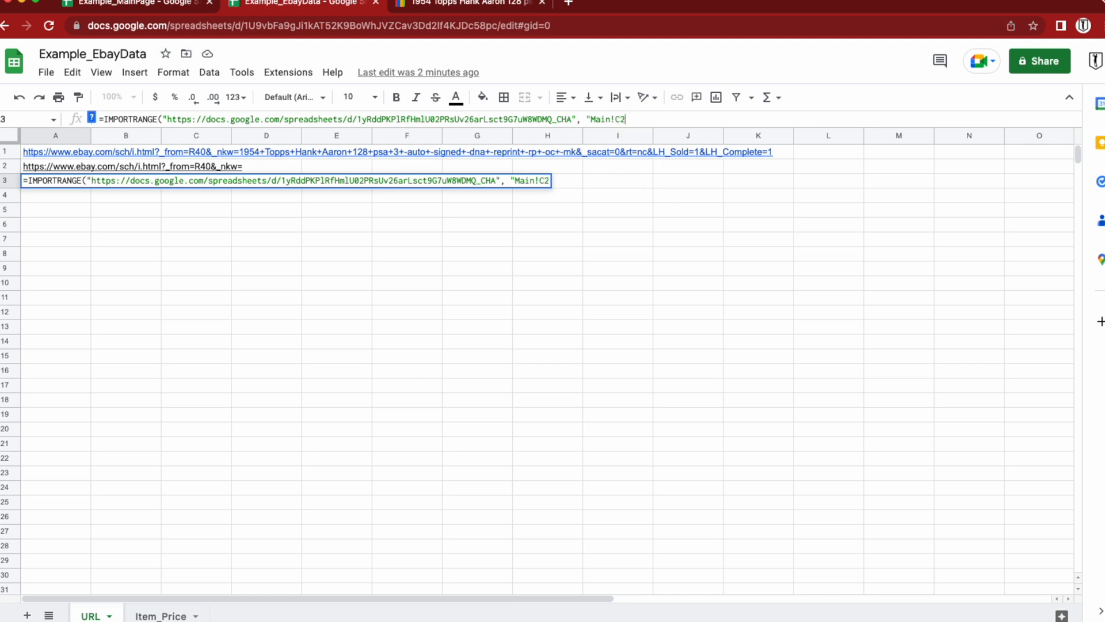
type("\")")
key("Return")
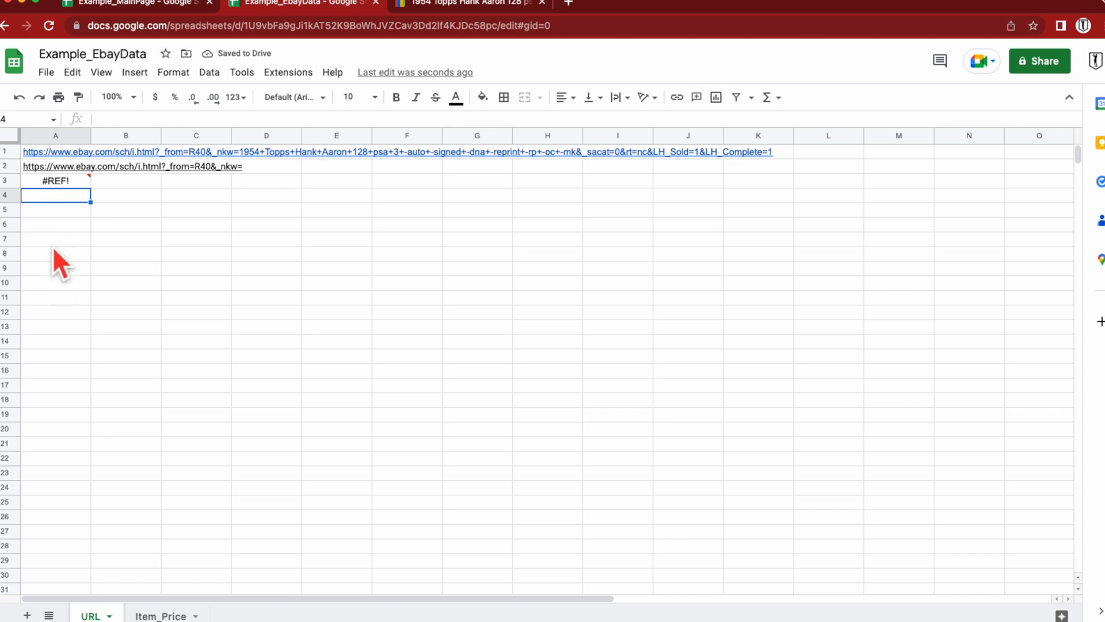
Step: Allow the formula in A3 access to Example_MainPage and check the imported year against the source sheet
mouse_move(57, 184)
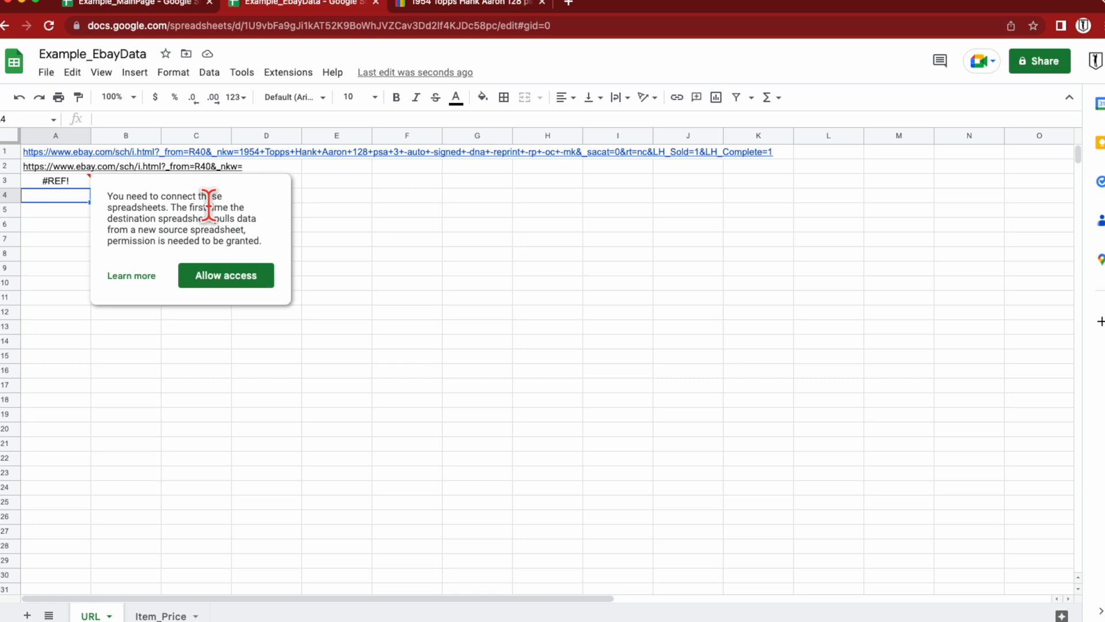
left_click(215, 276)
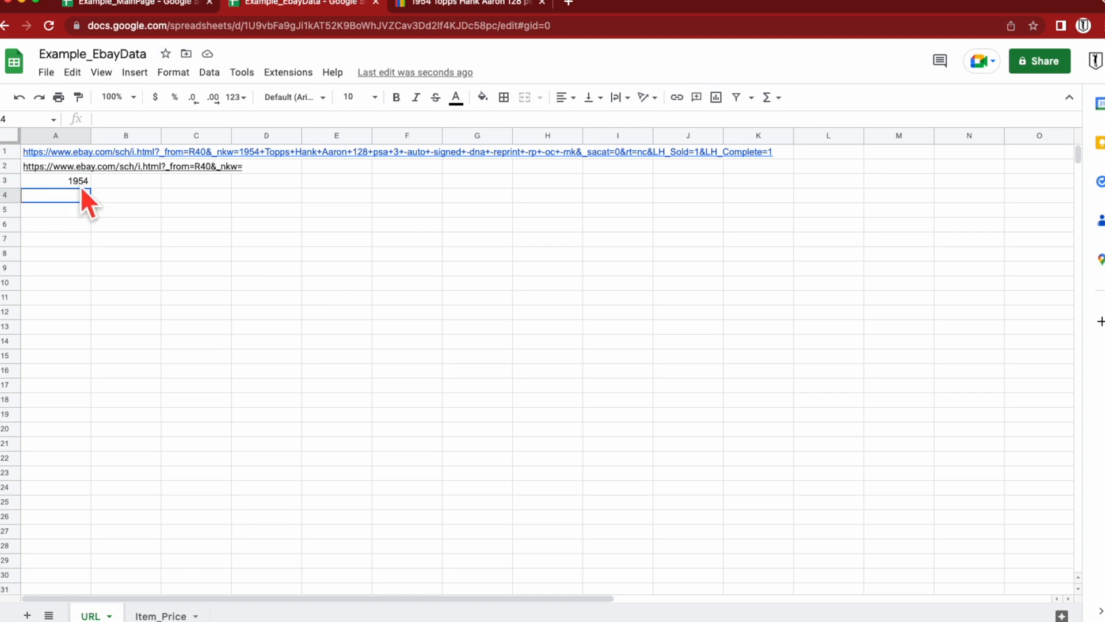
left_click(159, 5)
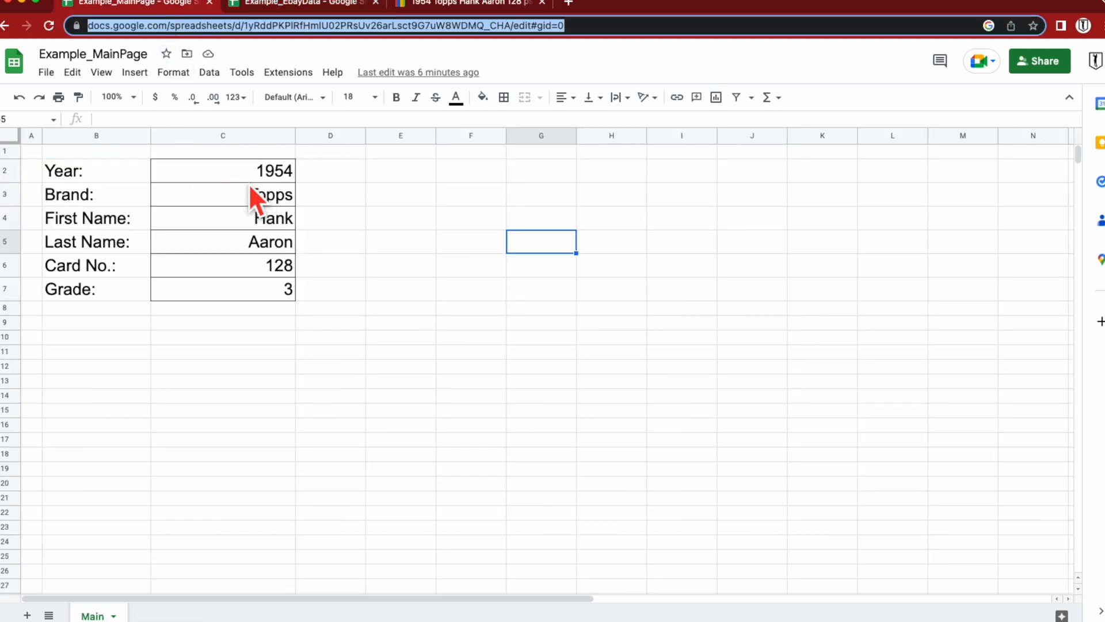
left_click(287, 5)
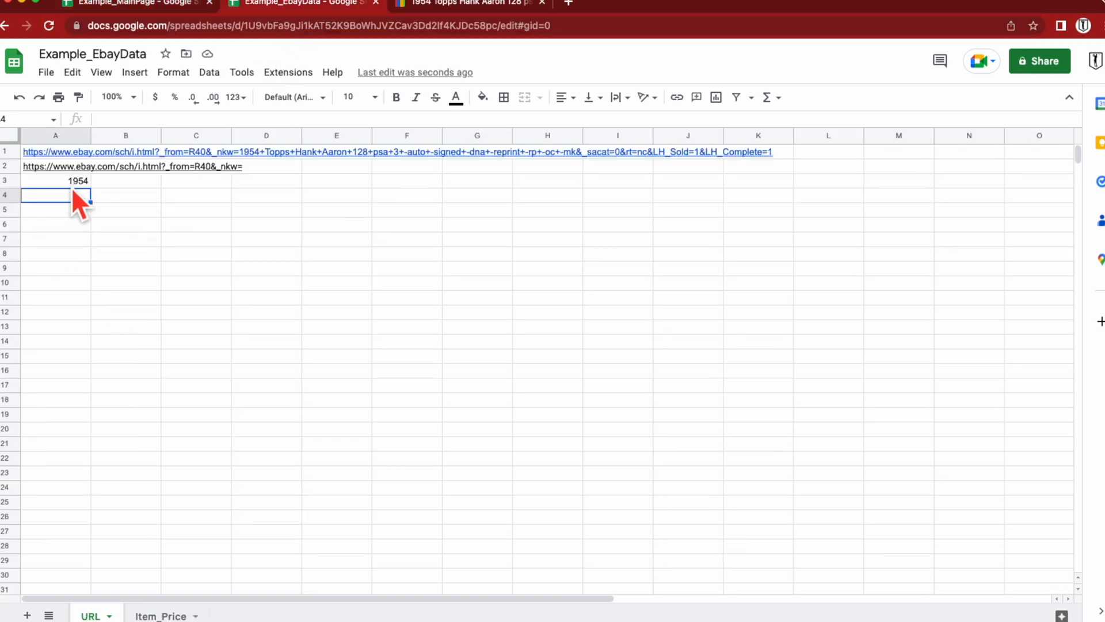
Step: Copy the IMPORTRANGE formula from A3 into cells A4 to A8 and select A4
left_click(53, 183)
key("ctrl+c")
left_click(62, 199)
left_click_drag(53, 209, 56, 255)
key("ctrl+v")
left_click(157, 269)
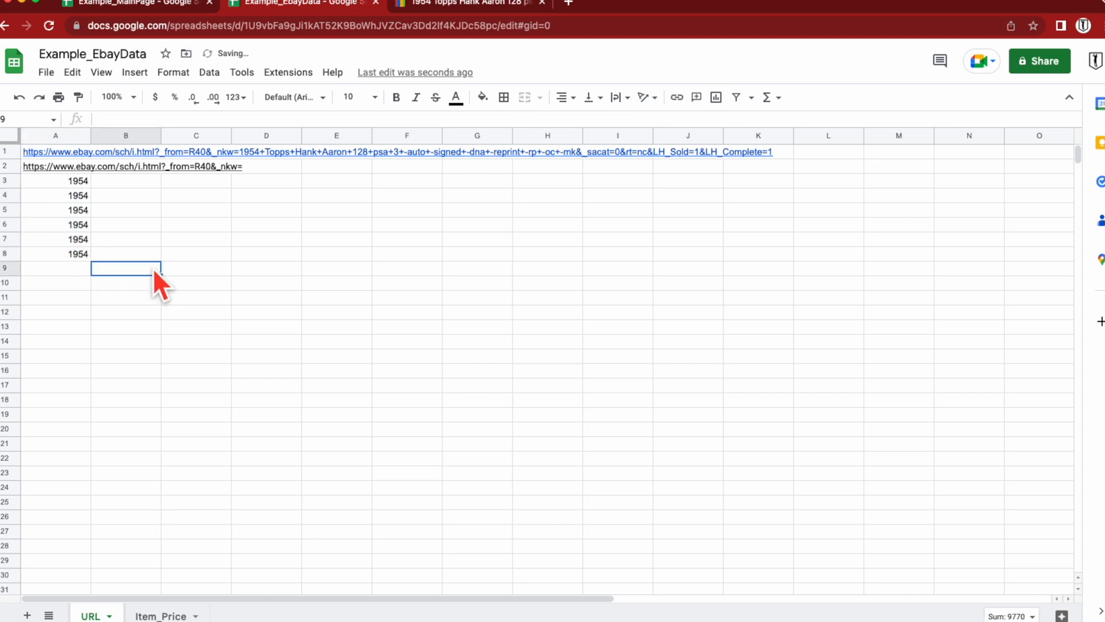
left_click(78, 197)
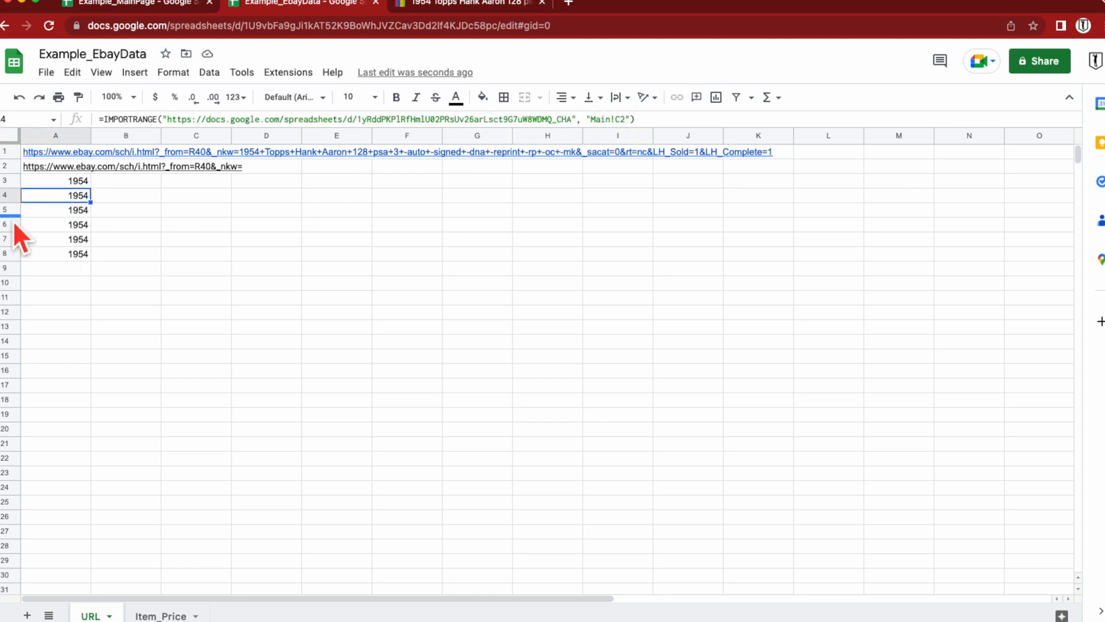
Step: Change the IMPORTRANGE range in A4 to Main!C3 and the one in A5 to Main!C4
left_click(624, 119)
key("BackSpace")
type("2")
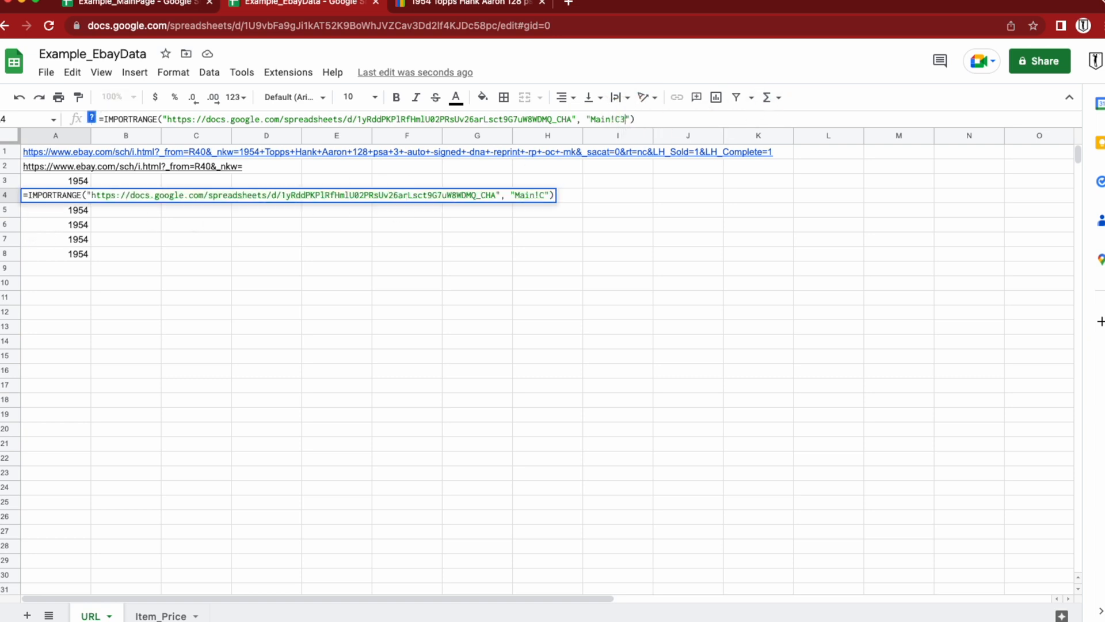
key("Return")
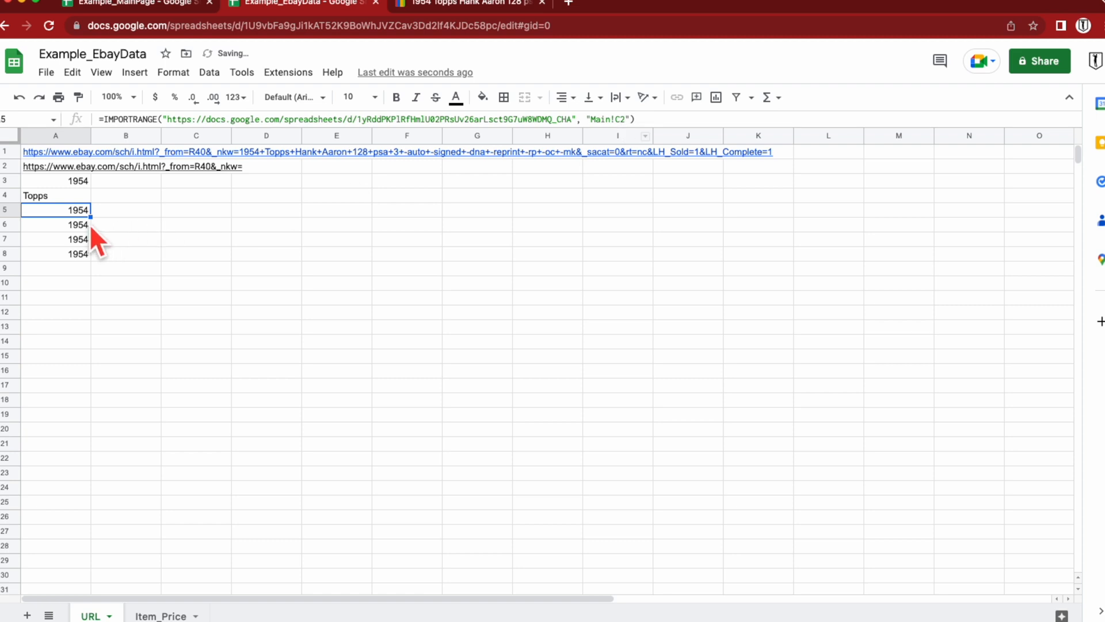
left_click(624, 119)
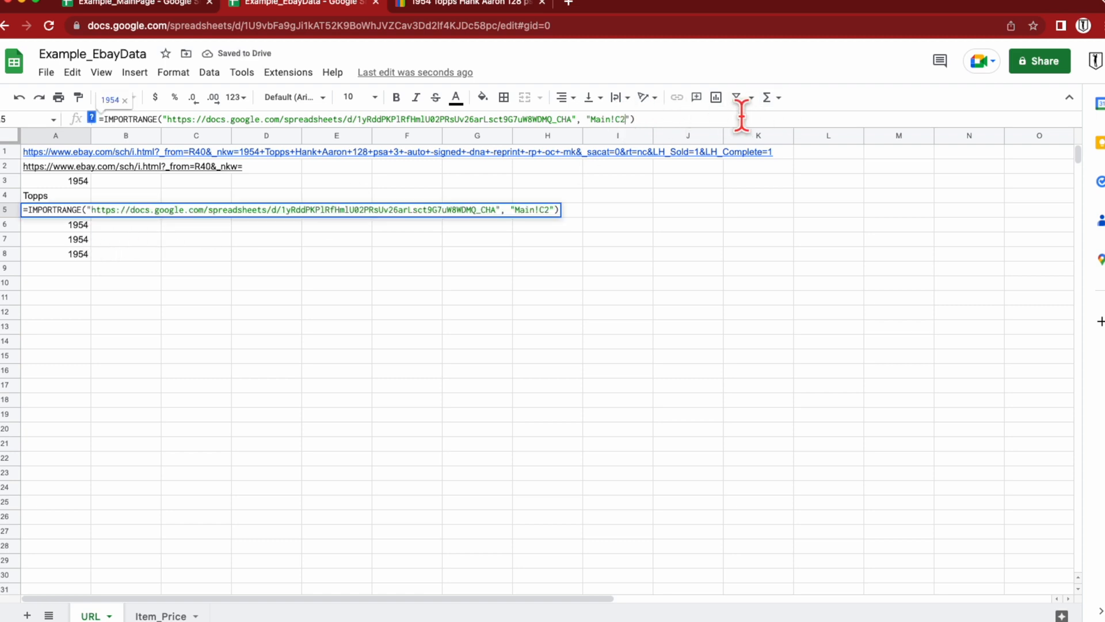
key("BackSpace")
type("4")
key("Return")
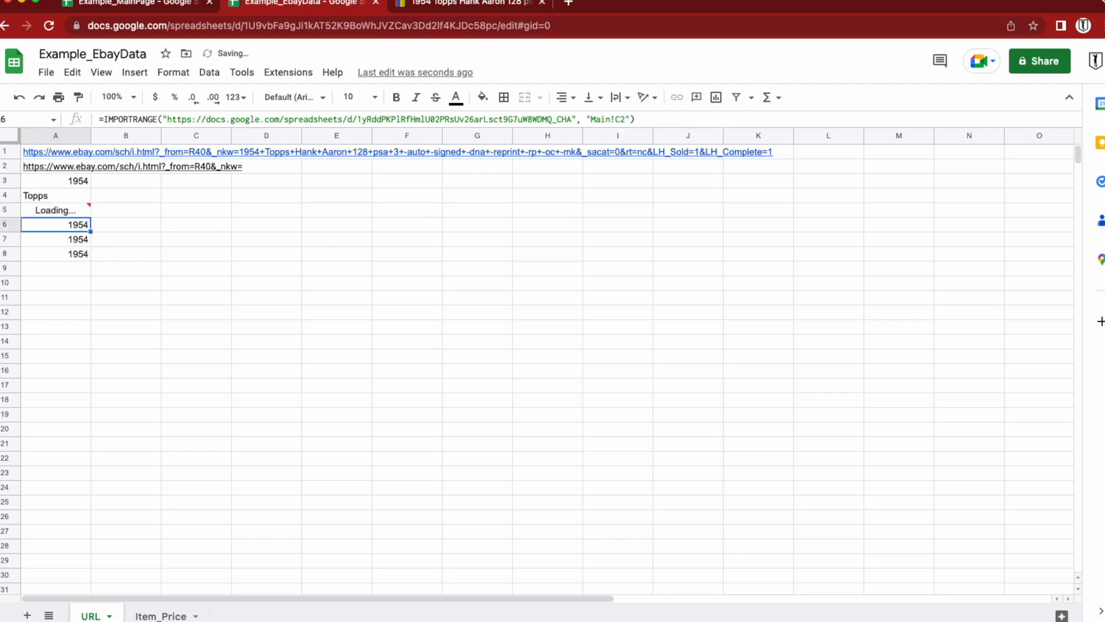
Step: Change the IMPORTRANGE range in A6 to Main!C5 and the one in A7 to Main!C6
left_click(626, 119)
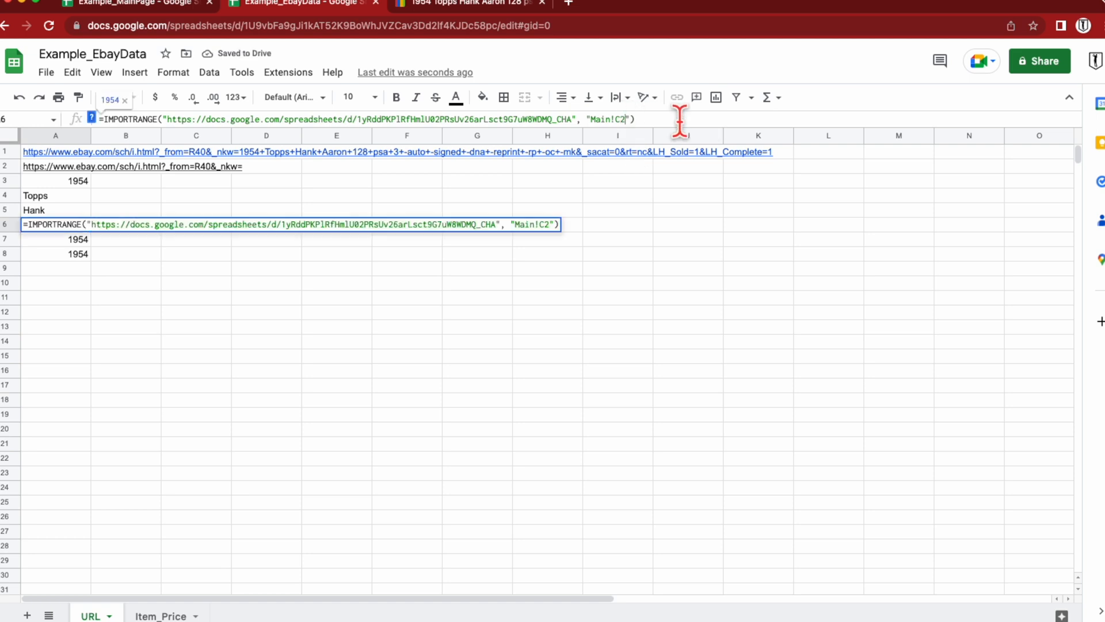
key("BackSpace")
type("5")
key("Return")
left_click(624, 118)
left_click_drag(621, 118, 625, 118)
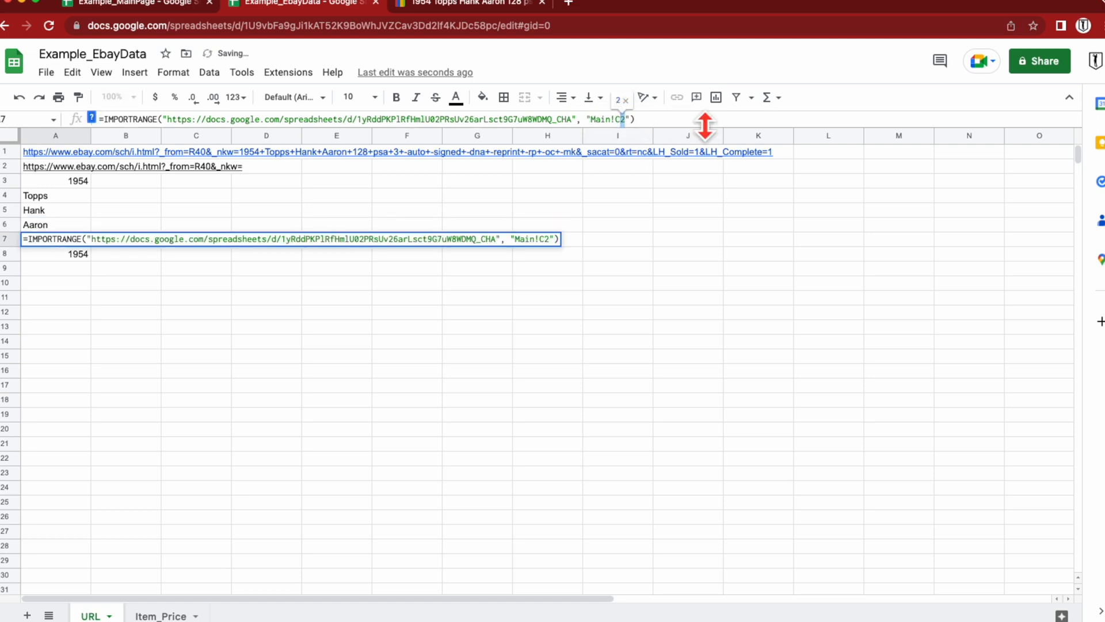
type("6")
key("Return")
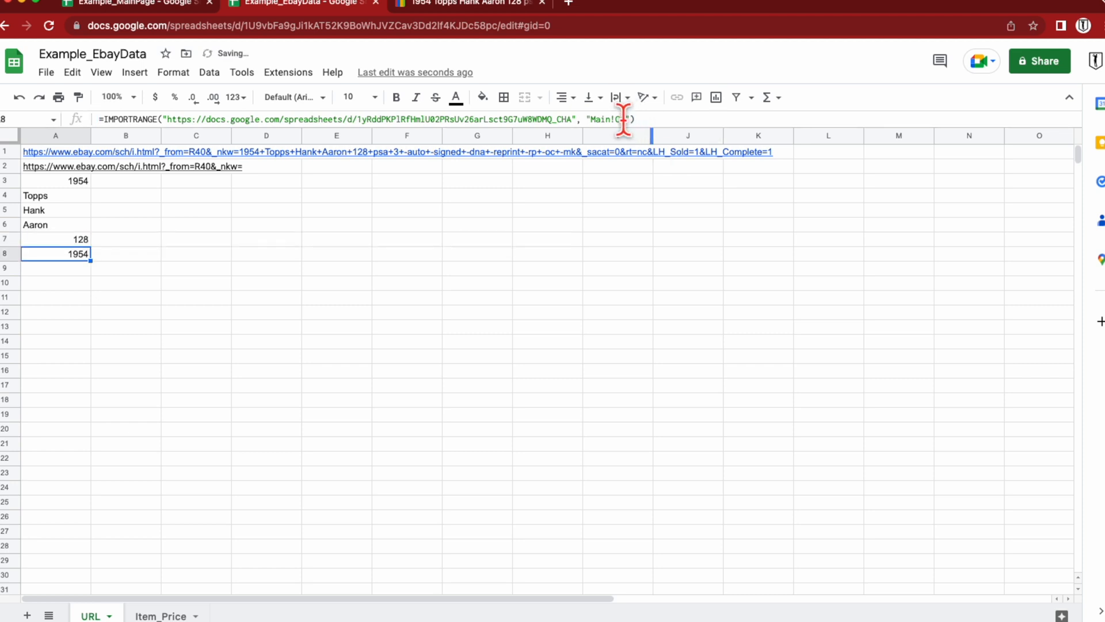
Step: Change the IMPORTRANGE range in A8 to Main!C7, the grade cell of Example_MainPage
left_click(625, 119)
key("BackSpace")
type("7")
key("Return")
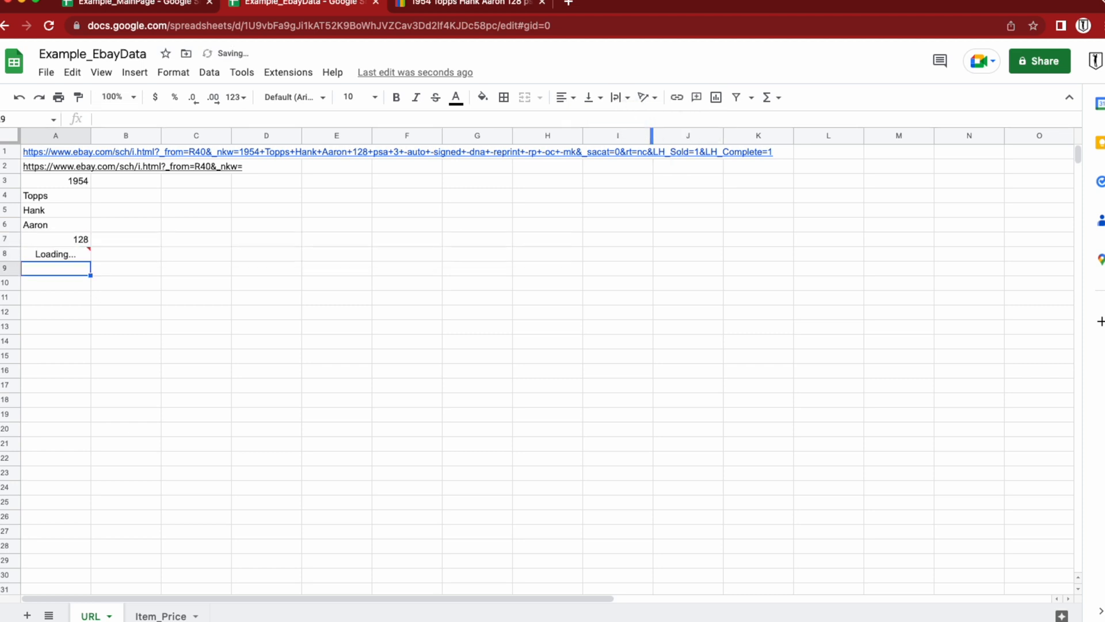
left_click(497, 271)
Step: Right-align the imported card details in cells A3 to A8
left_click_drag(76, 181, 70, 251)
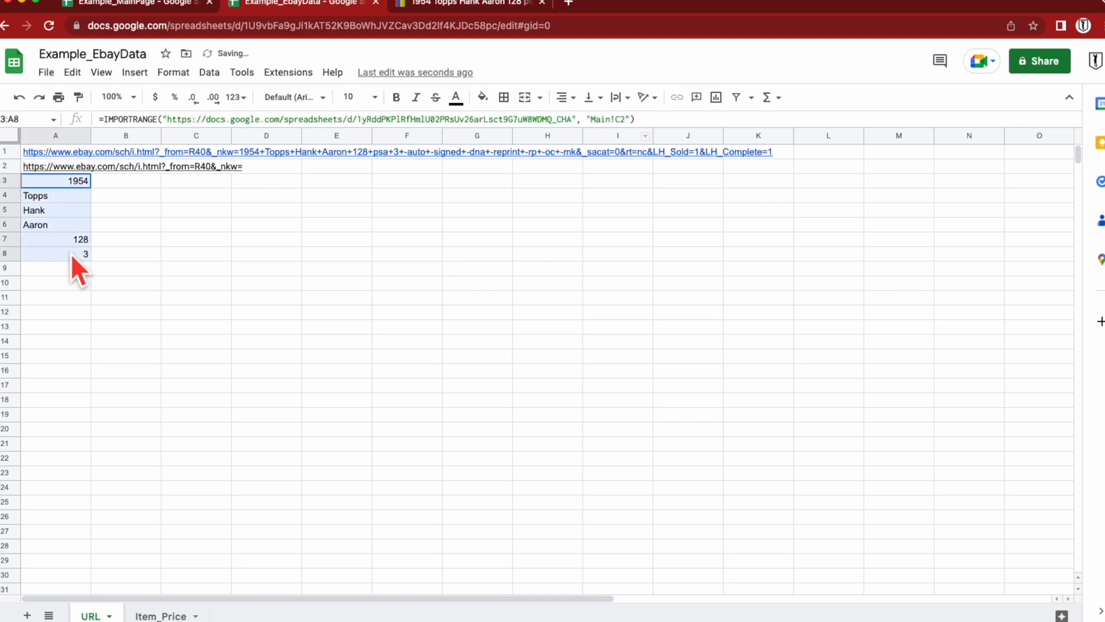
left_click(565, 96)
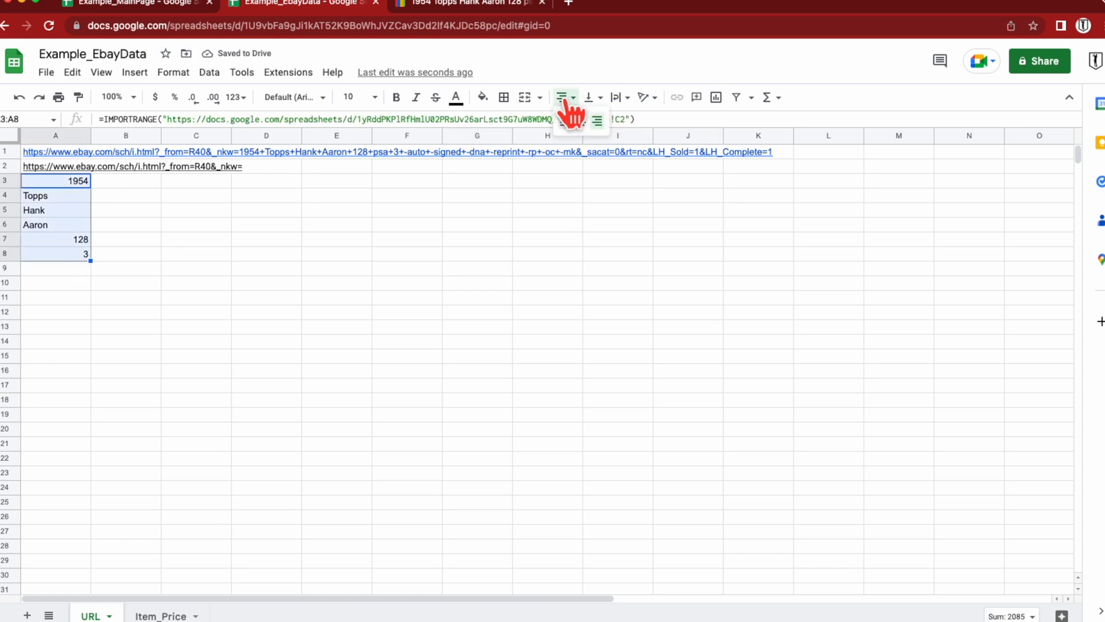
left_click(598, 119)
left_click(547, 297)
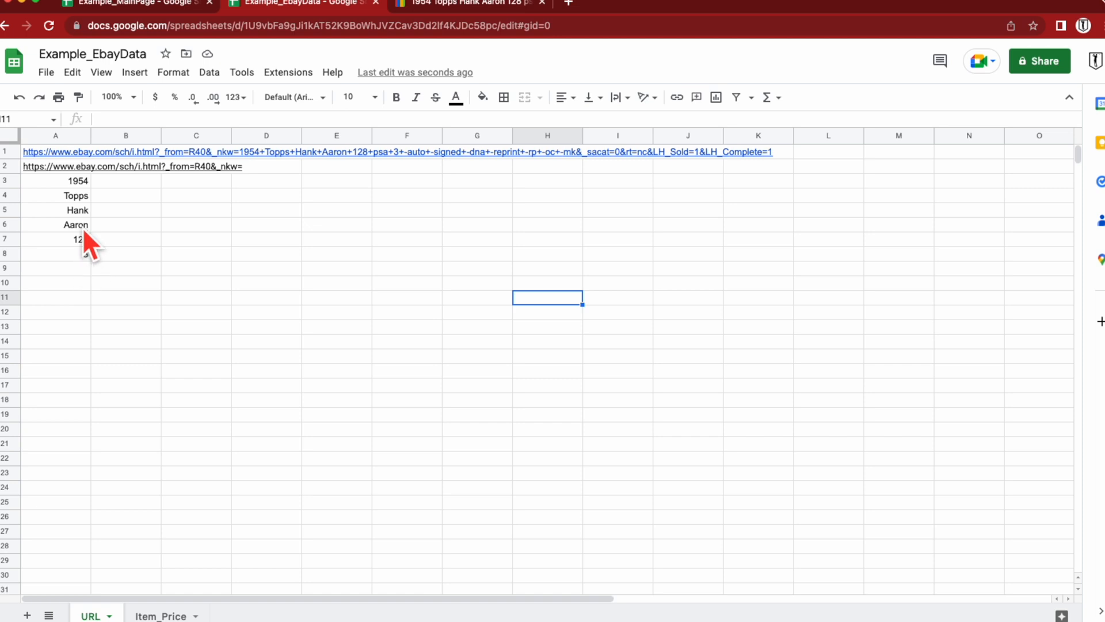
Step: Set the year in Example_MainPage to 2023 and check the imported year in Example_EbayData
left_click(154, 5)
left_click(252, 173)
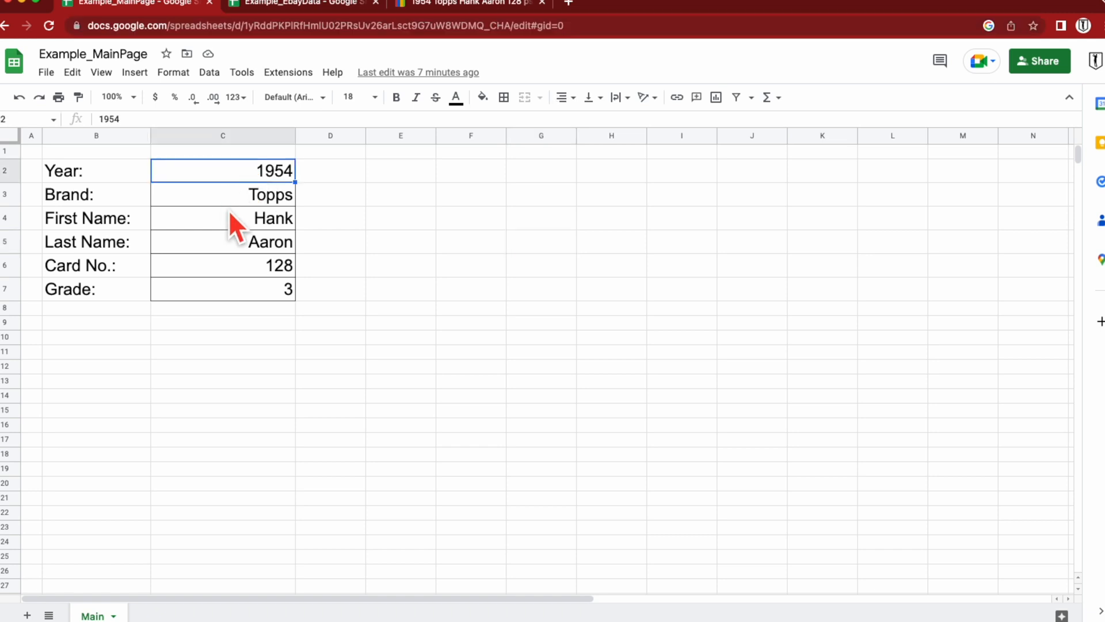
type("2023")
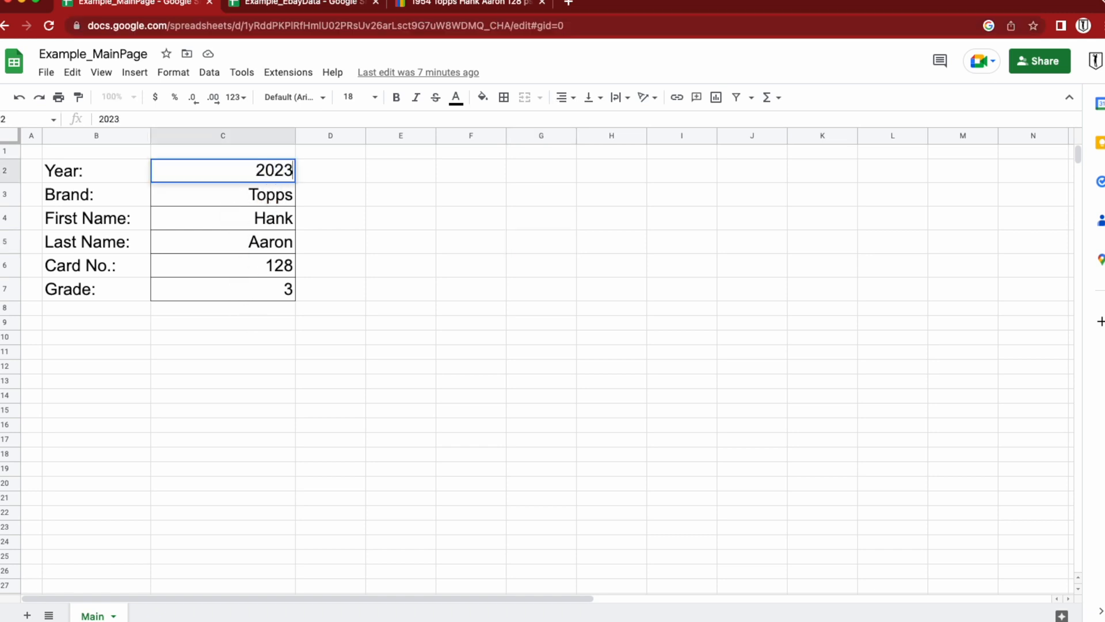
key("Return")
left_click(310, 3)
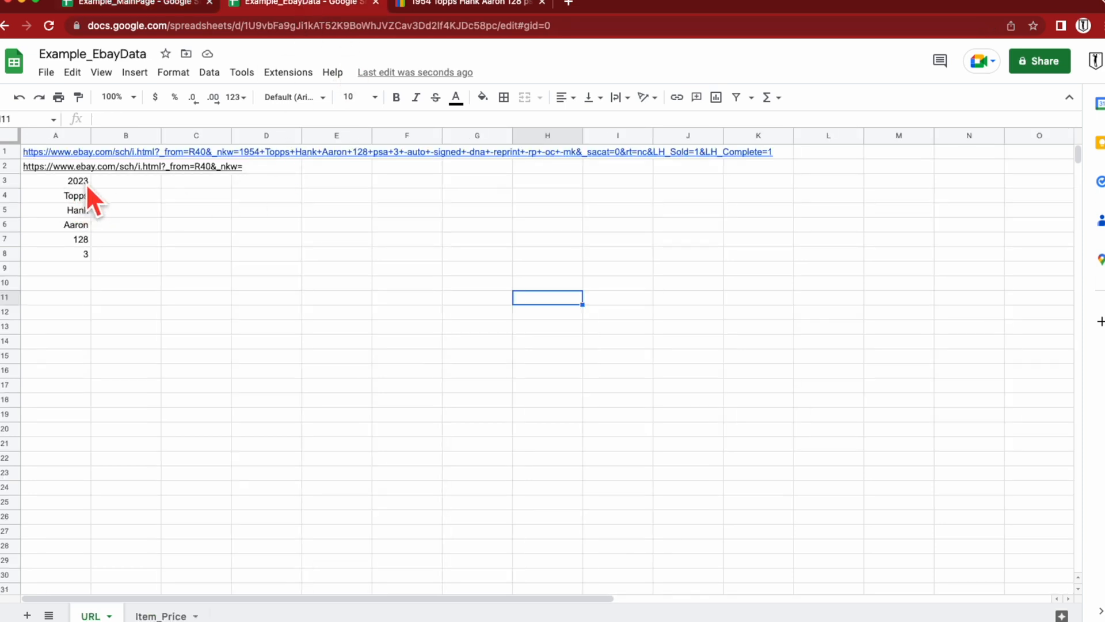
Step: Set the year in Example_MainPage back to 1954 and return to Example_EbayData
left_click(141, 5)
left_click(261, 170)
type("1954")
key("Return")
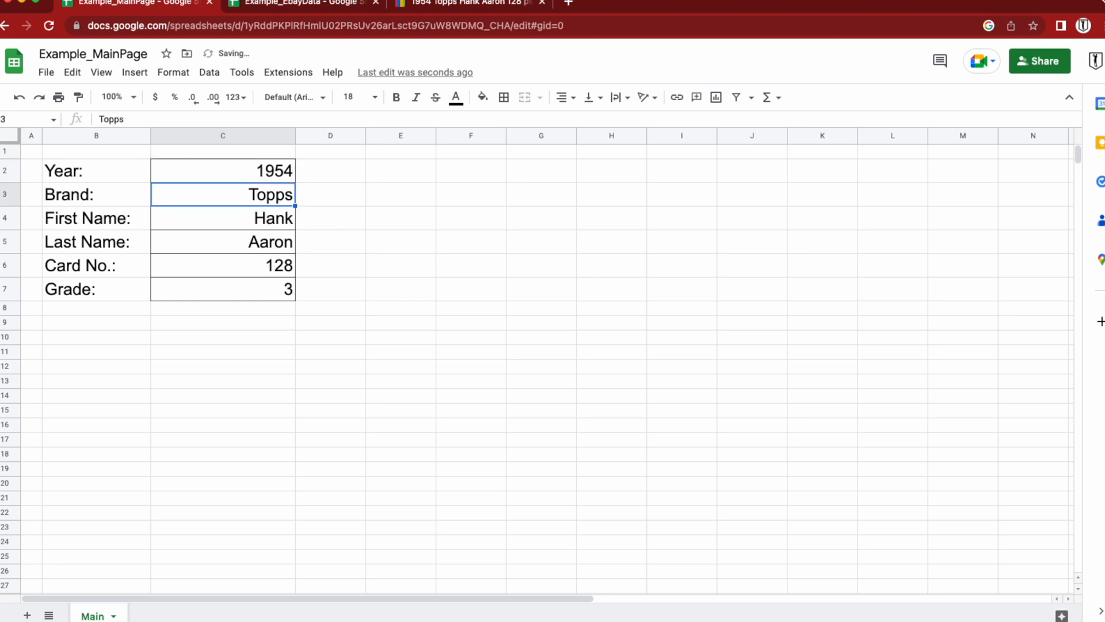
left_click(305, 4)
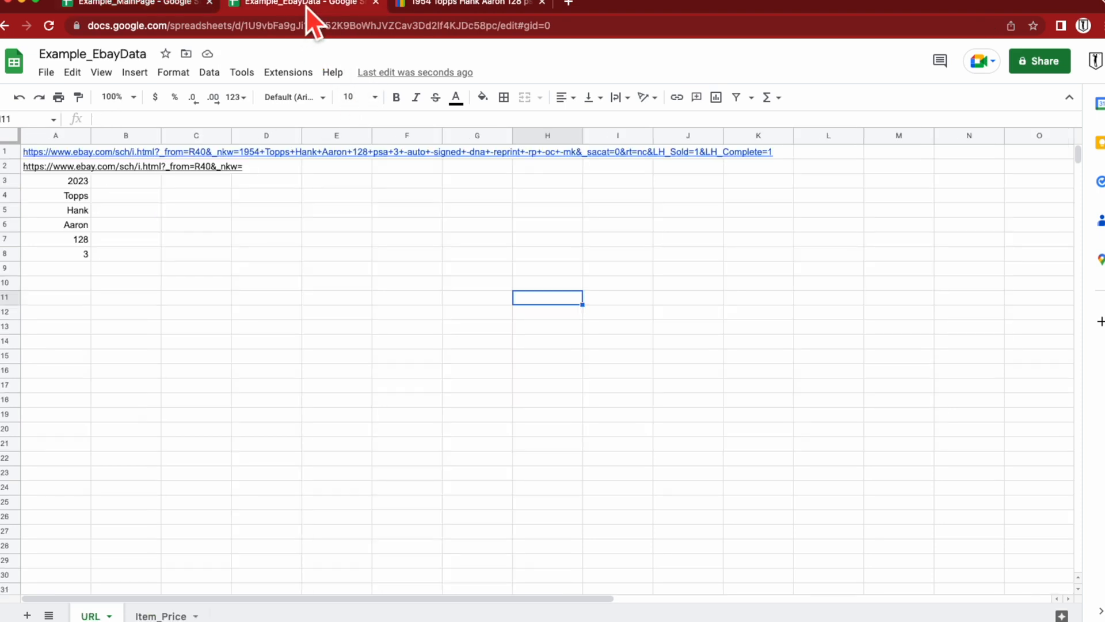
Step: Enter a plus sign as literal text ('+) in B3, beside the imported year
left_click(127, 257)
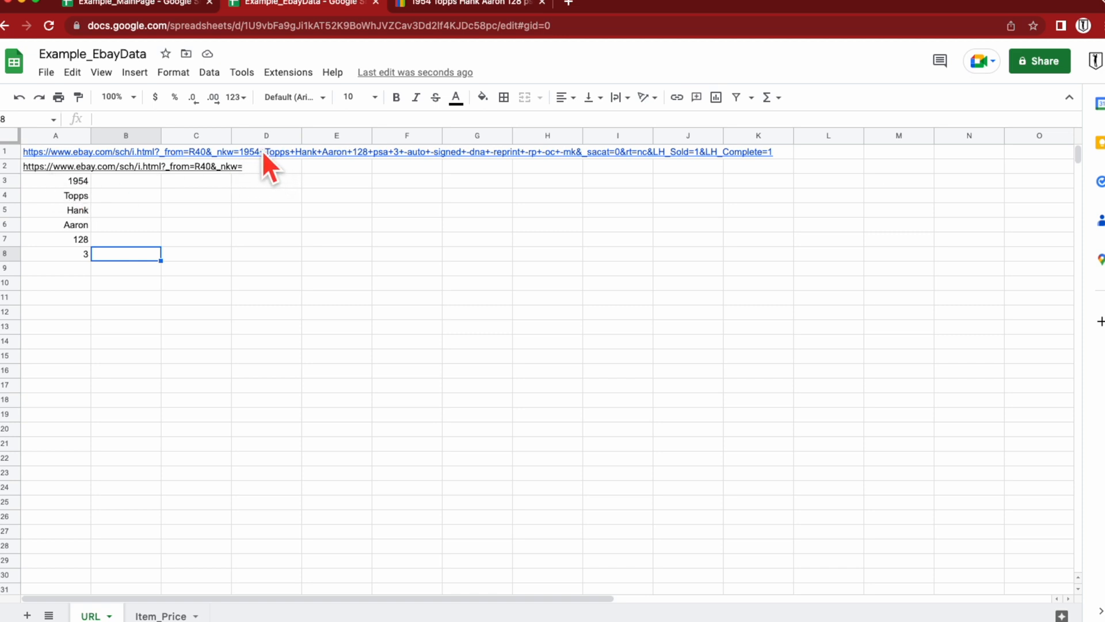
left_click(111, 181)
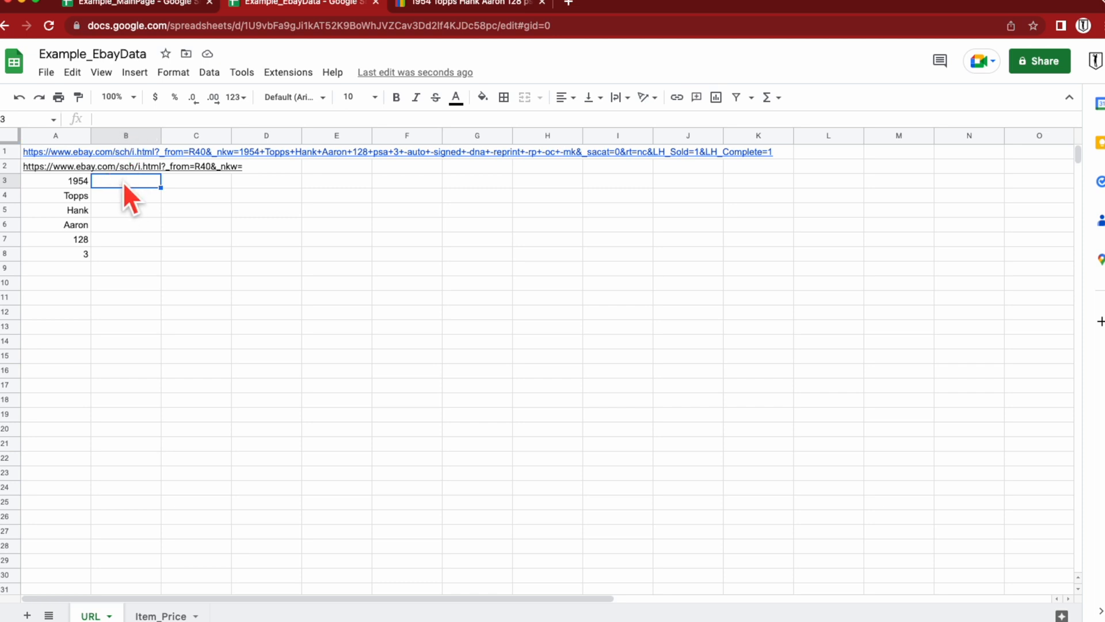
type("'+")
key("Return")
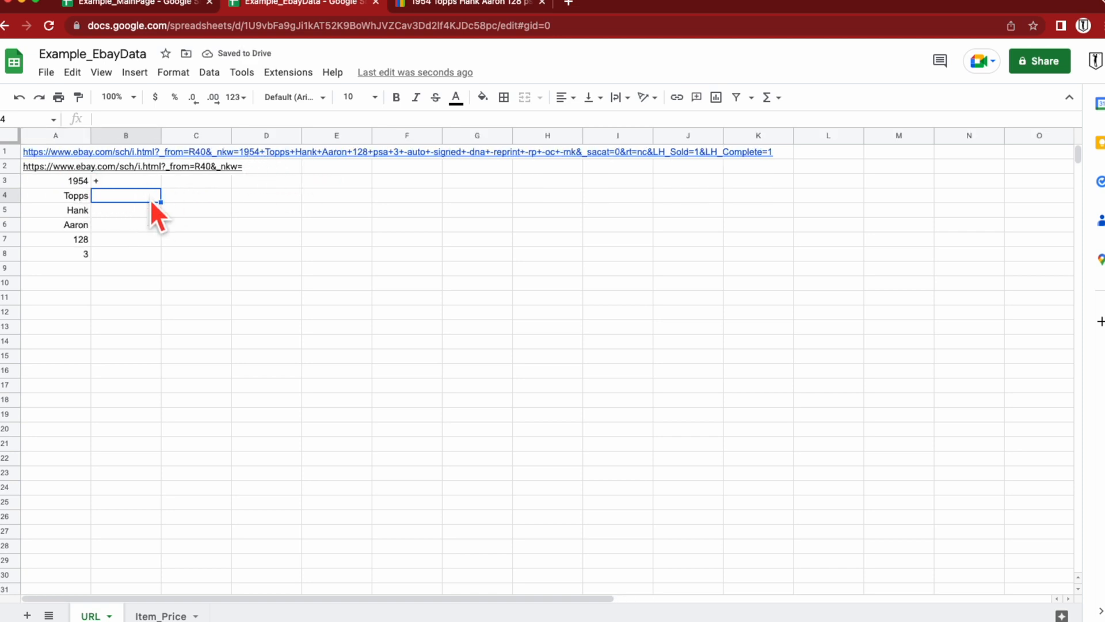
Step: Copy the plus sign from B3 into cells B4 to B8
left_click(137, 182)
right_click(137, 182)
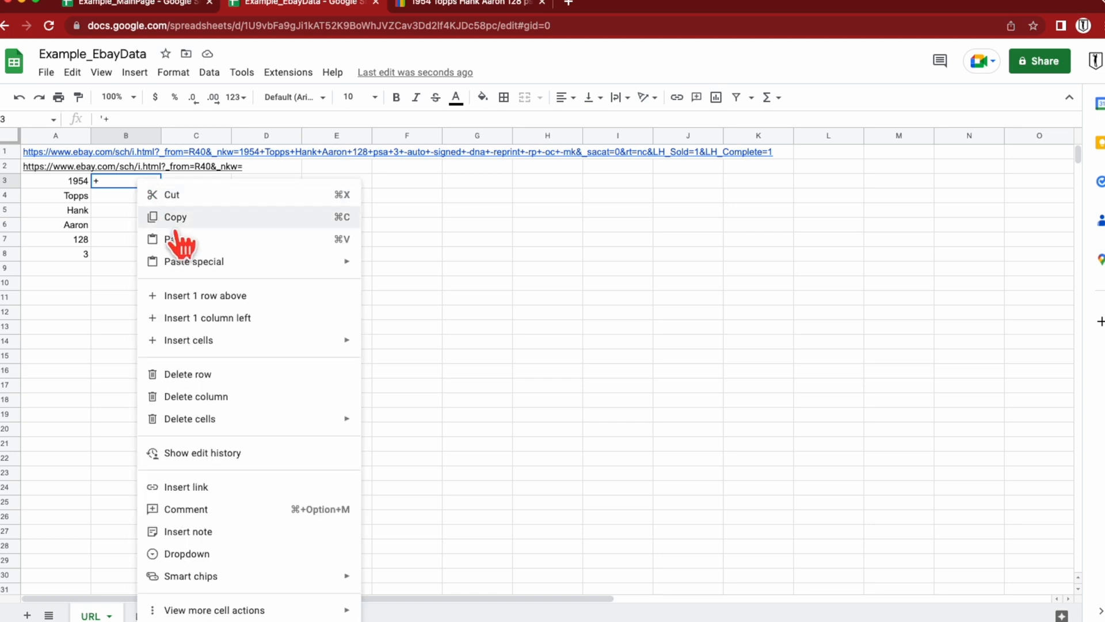
left_click(180, 216)
left_click_drag(116, 199, 119, 254)
right_click(129, 259)
left_click(193, 278)
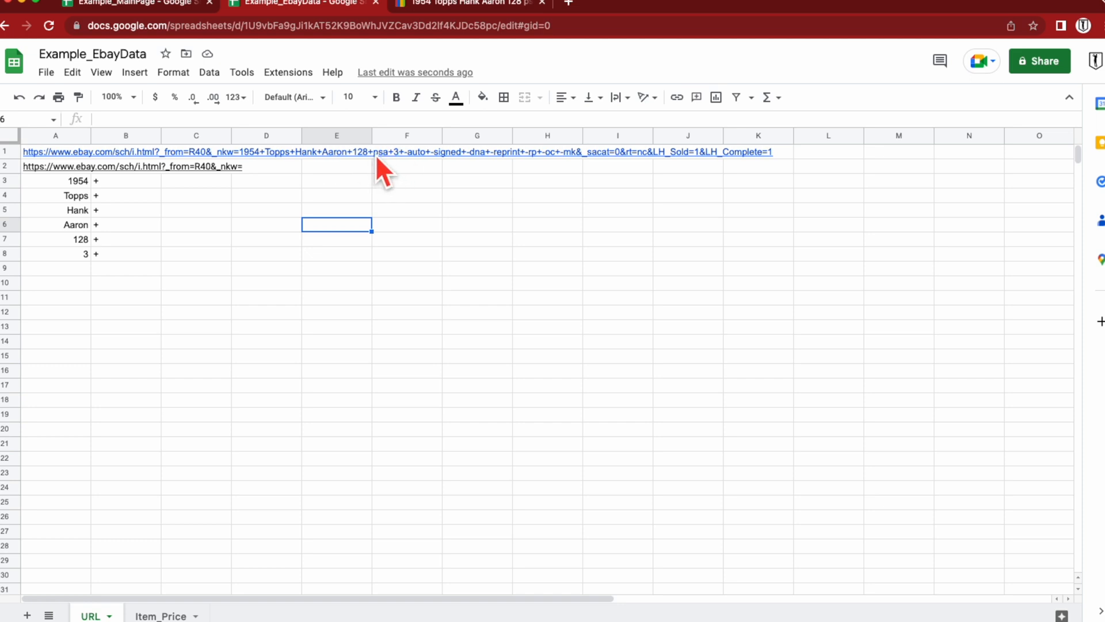
Step: Extend the text in B7, beside the card number, to '+psa+
left_click(144, 241)
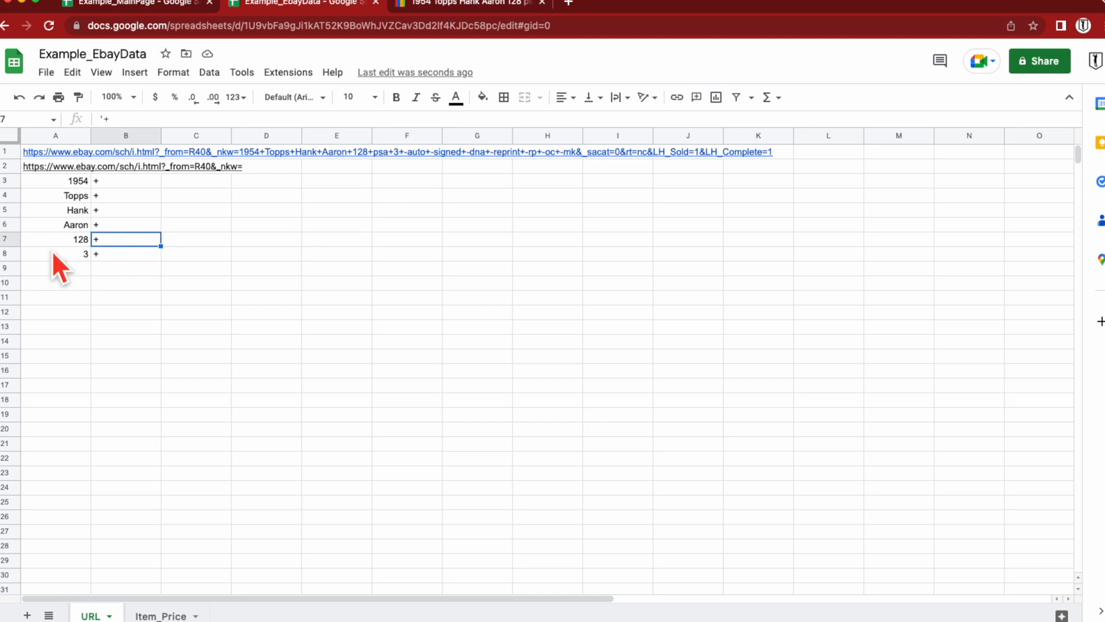
left_click(153, 119)
type("psa")
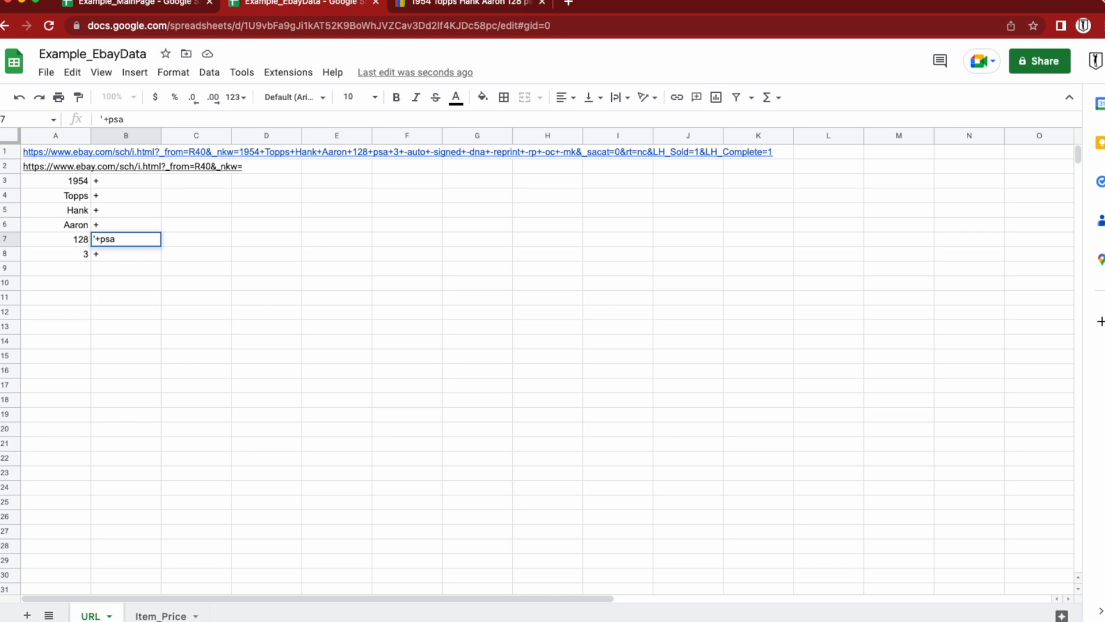
type("+")
key("Return")
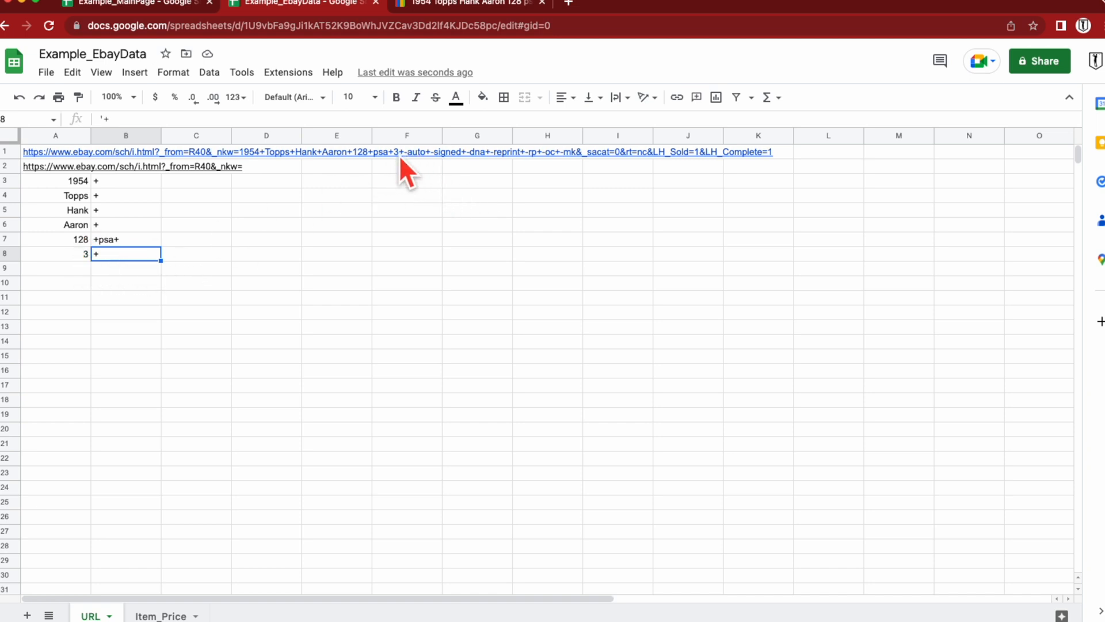
Step: Copy the end of the eBay URL in A1, from "-auto" through "LH_Complete=1", into A9
left_click(53, 269)
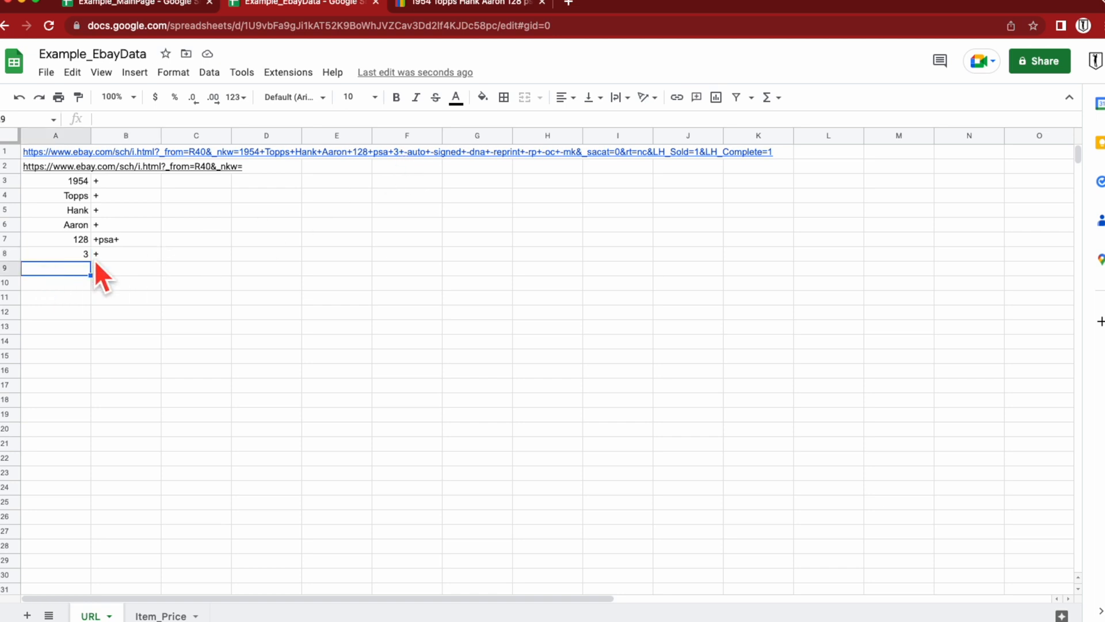
left_click(47, 151)
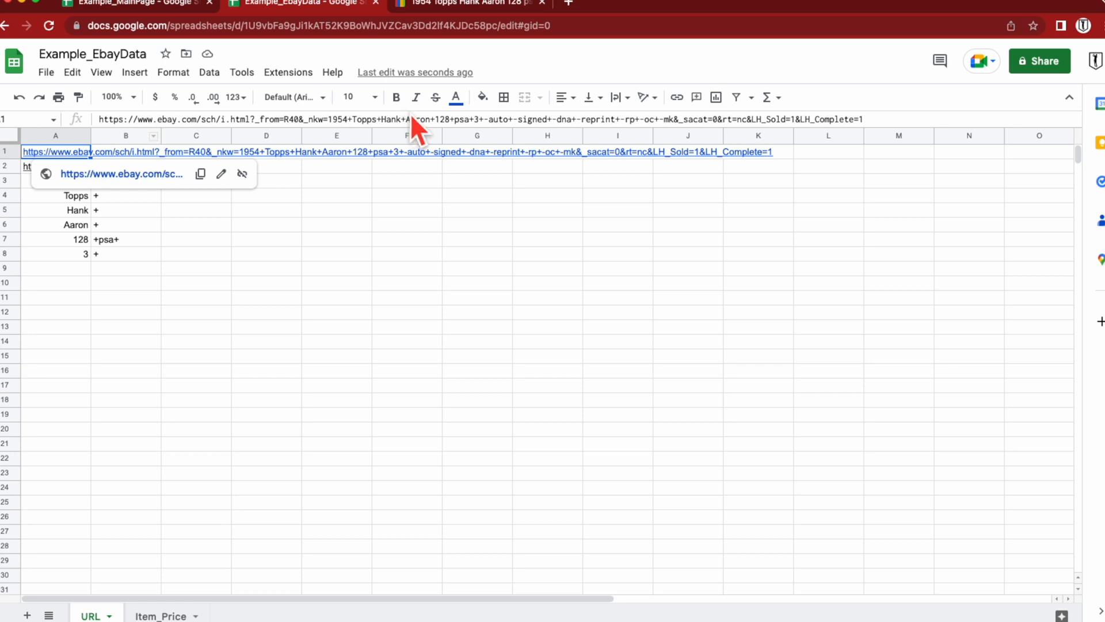
left_click_drag(484, 119, 898, 113)
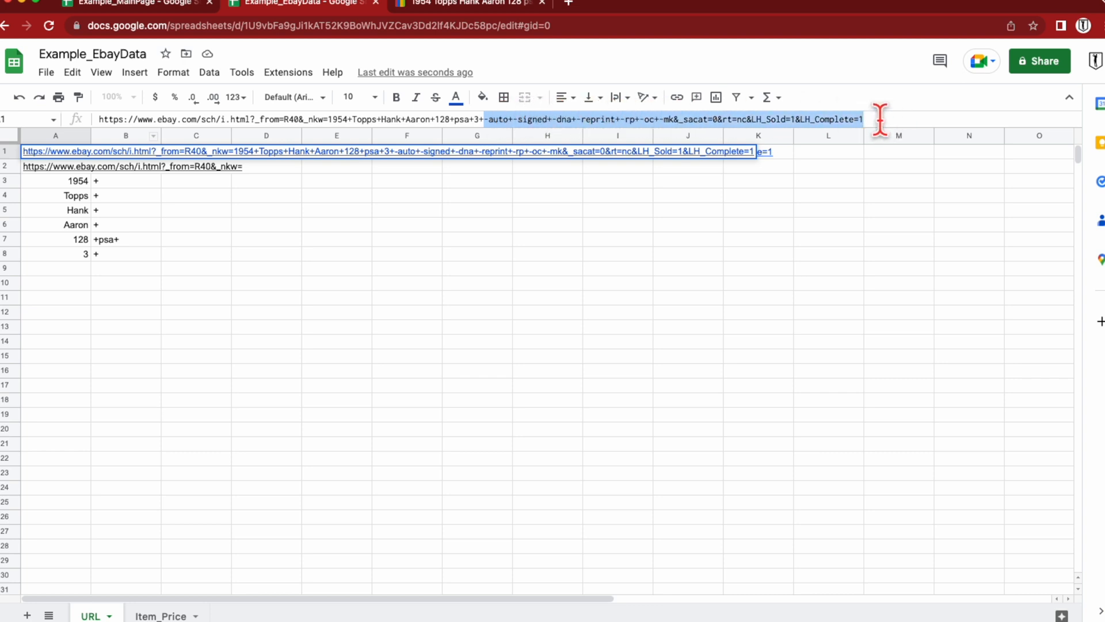
right_click(804, 119)
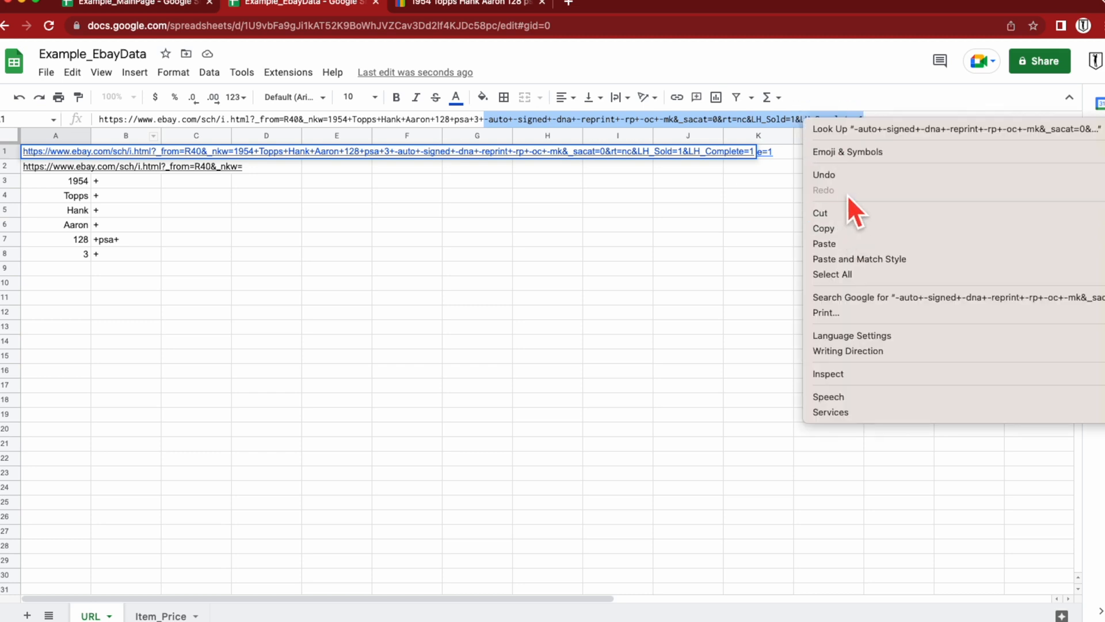
left_click(850, 234)
left_click(58, 268)
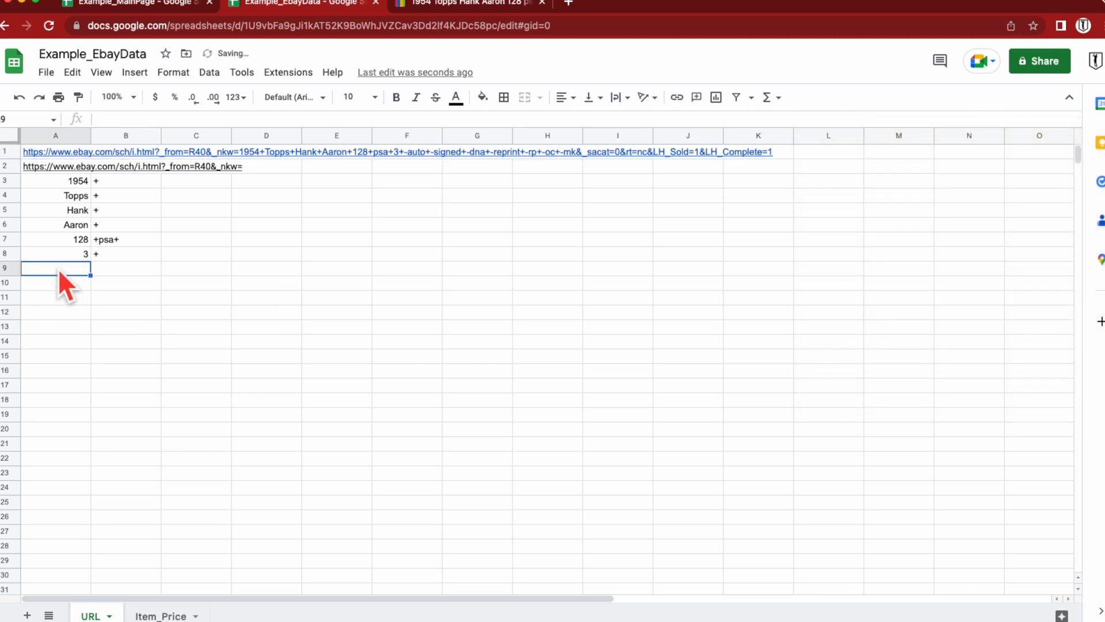
right_click(57, 268)
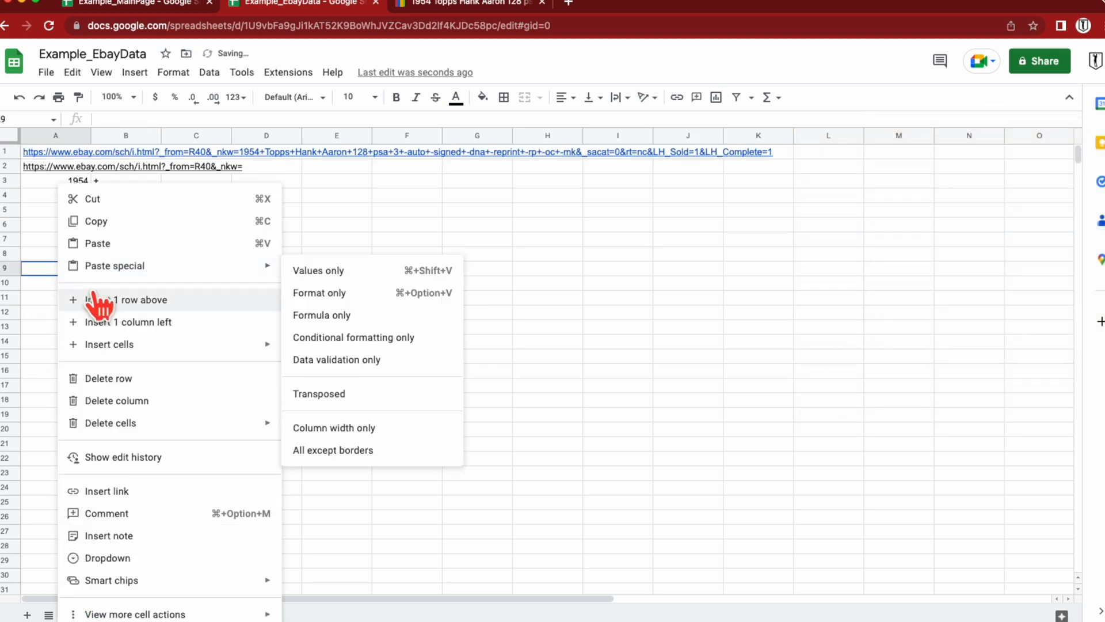
left_click(117, 246)
left_click(452, 329)
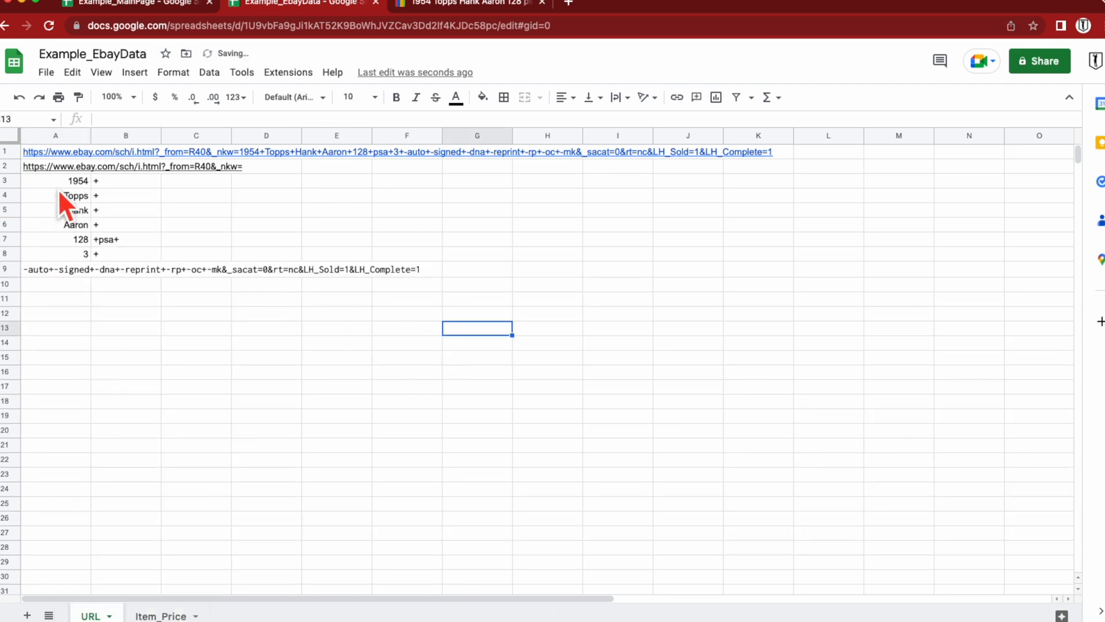
Step: Start a formula in A11 that joins the URL beginning with the year and brand and their separators: =A2&A3&B3&A4&B4&
left_click_drag(53, 168, 285, 277)
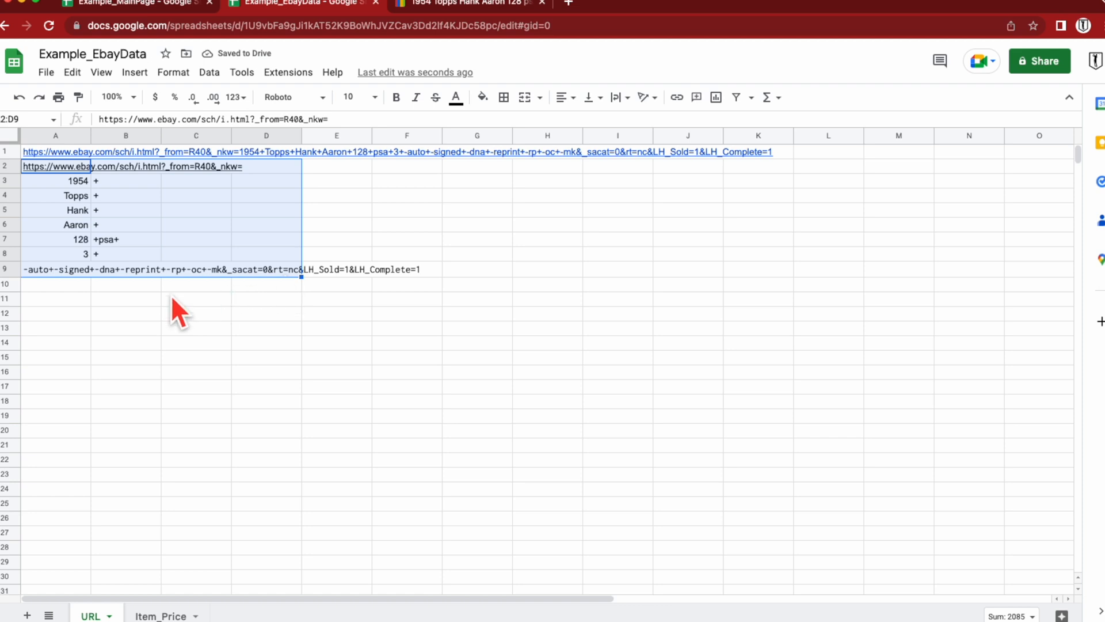
left_click(7, 284)
left_click(53, 300)
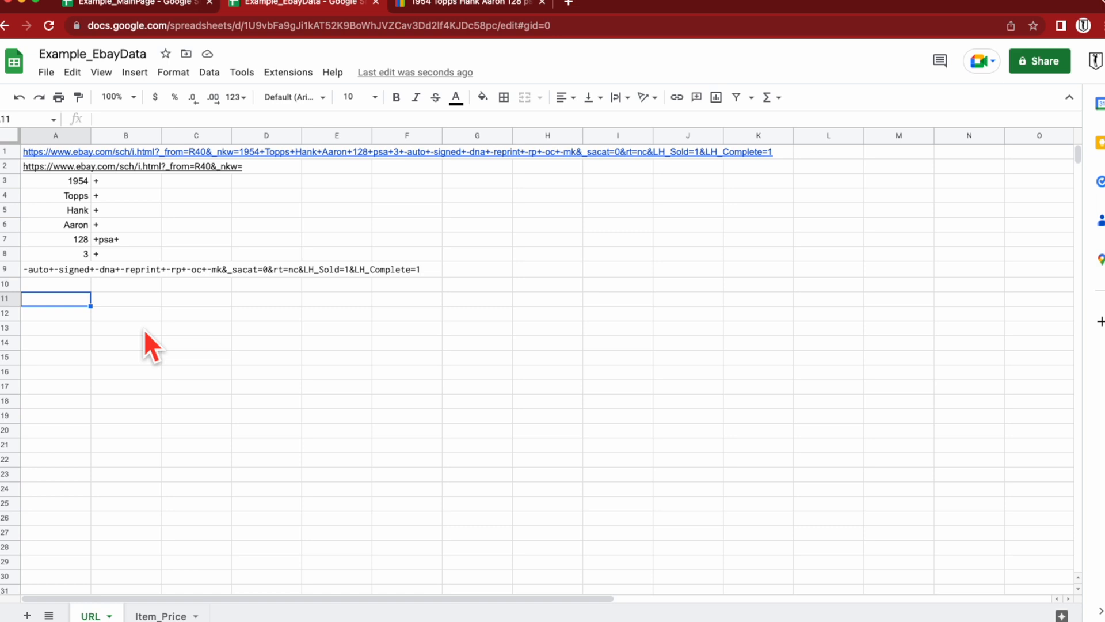
type("=")
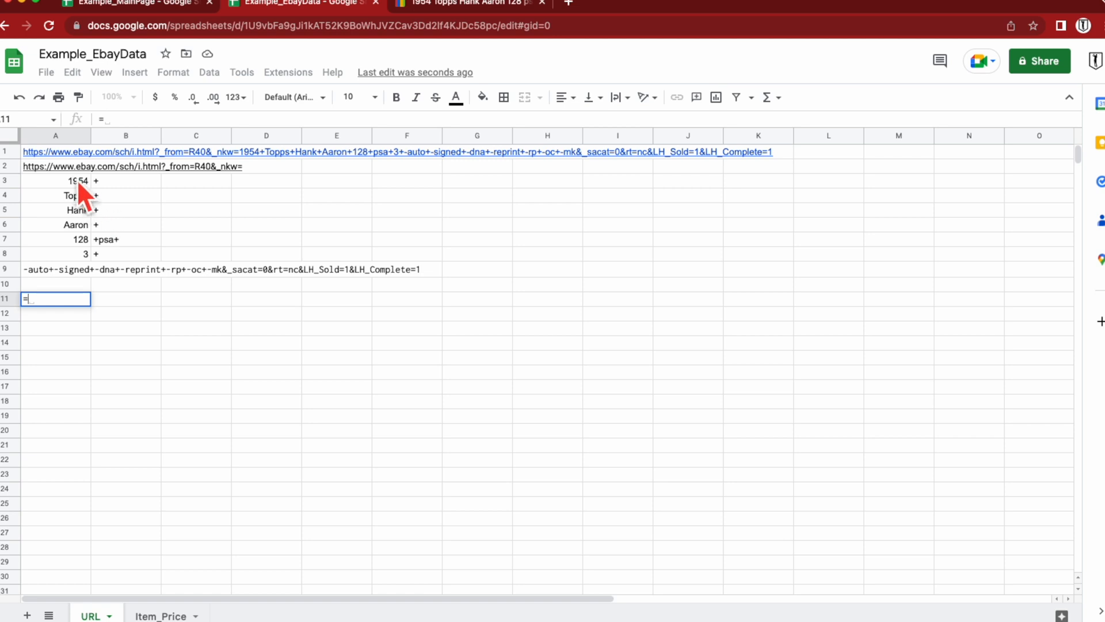
left_click(69, 167)
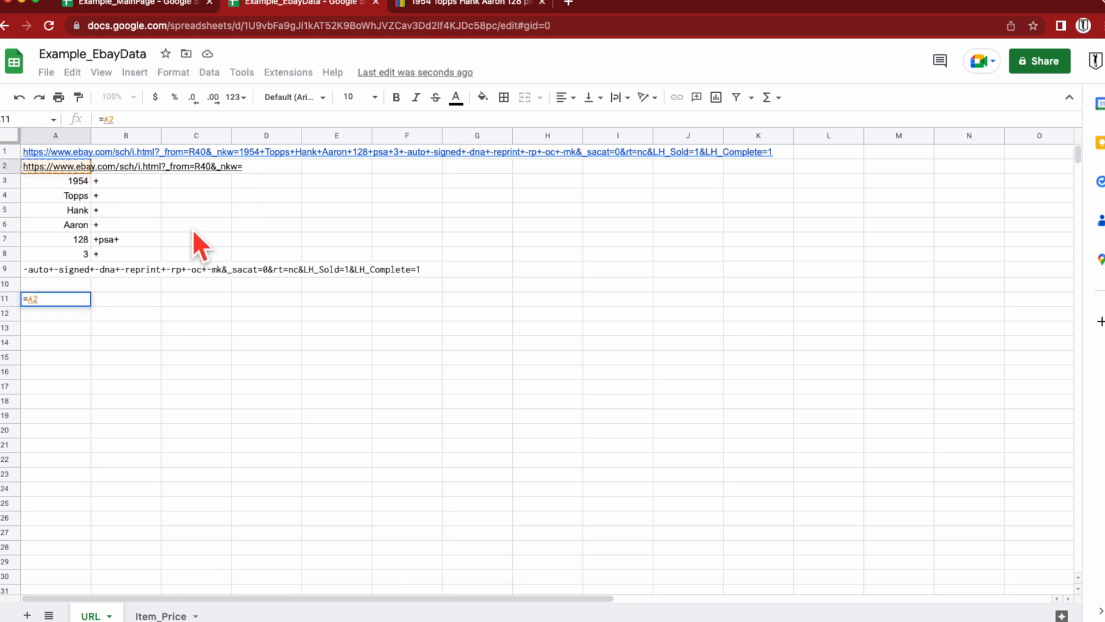
type("&")
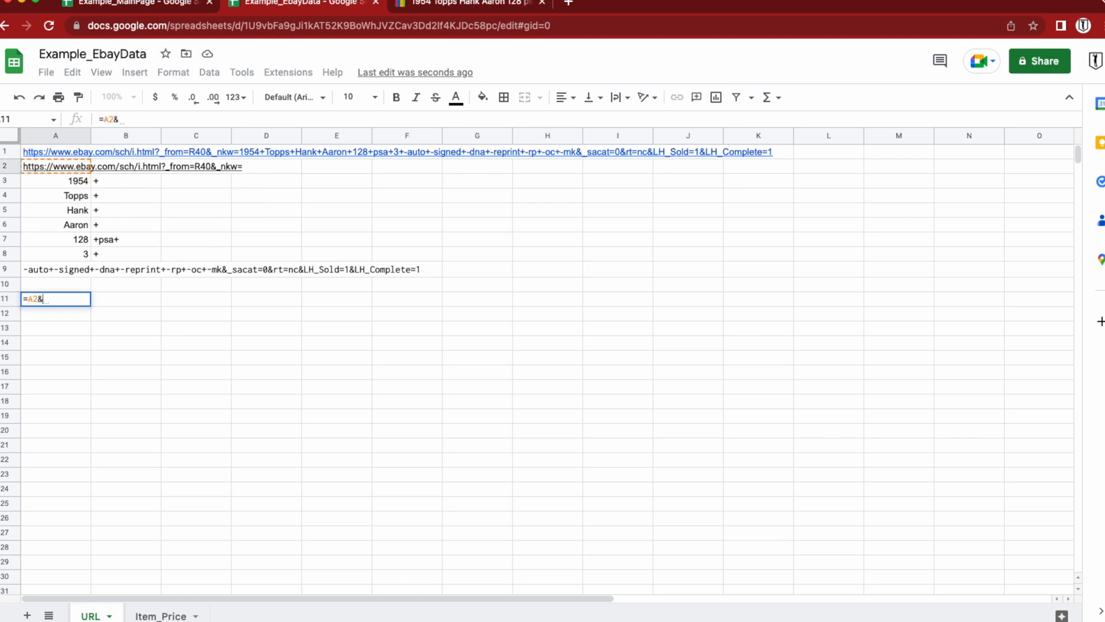
left_click(72, 181)
type("&")
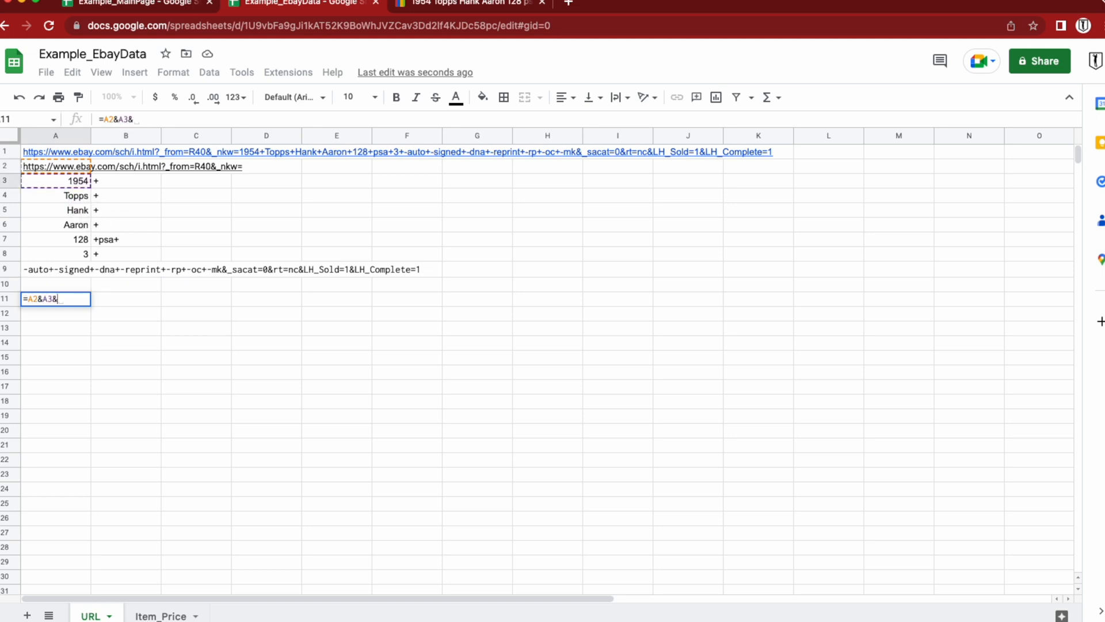
left_click(108, 181)
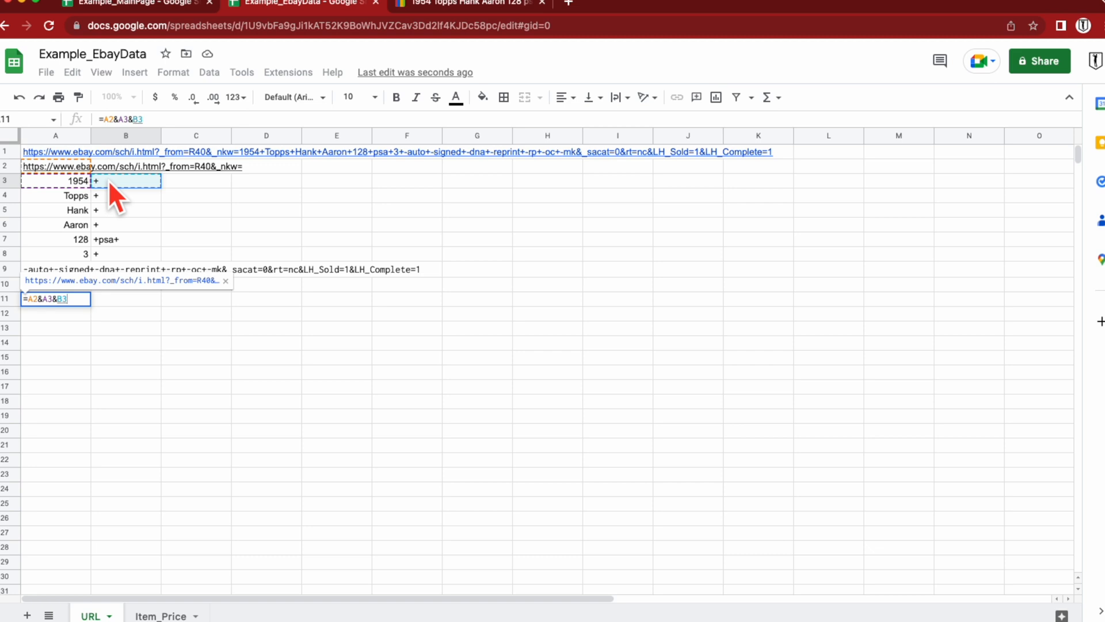
type("&")
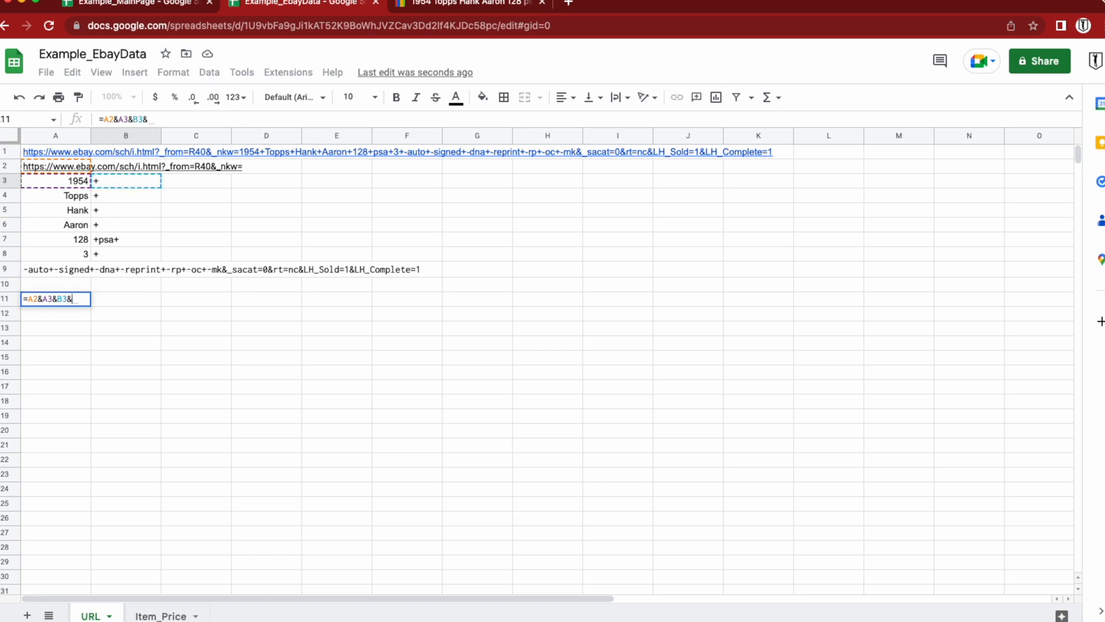
left_click(55, 200)
type("&")
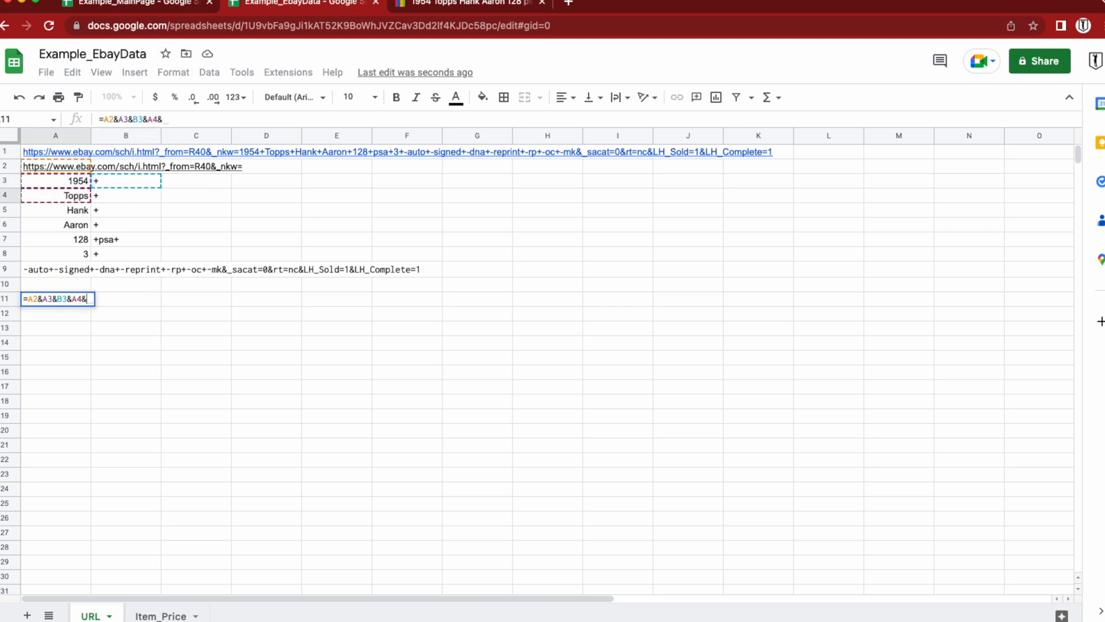
left_click(116, 197)
type("&")
Step: Extend the A11 formula with the first and last name cells and their plus signs: A5&B5&A6&B6&
left_click(76, 214)
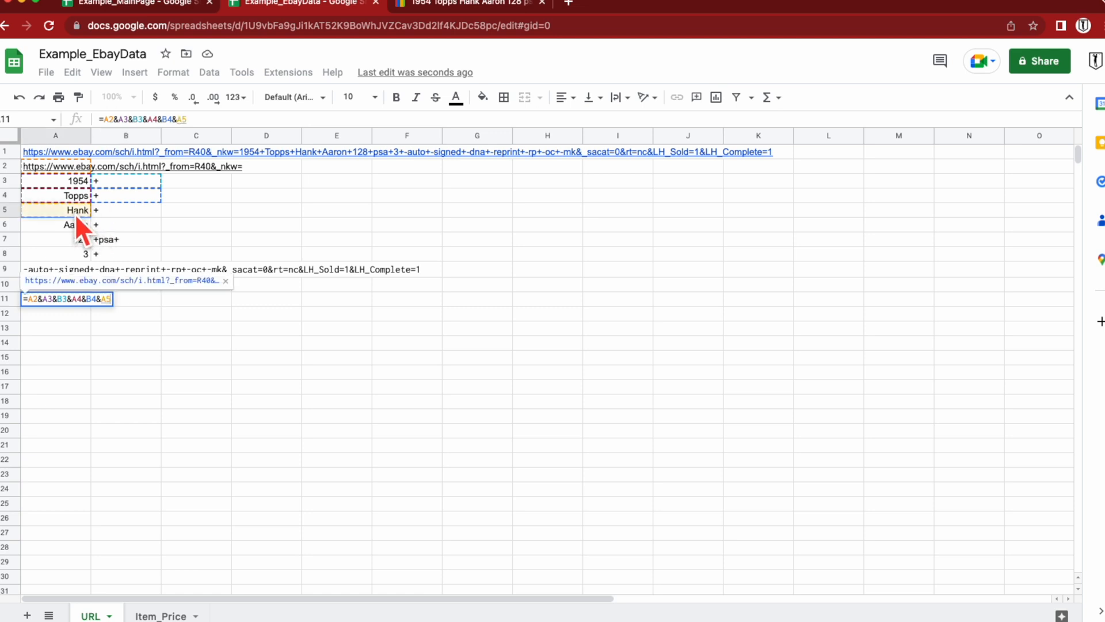
type("&")
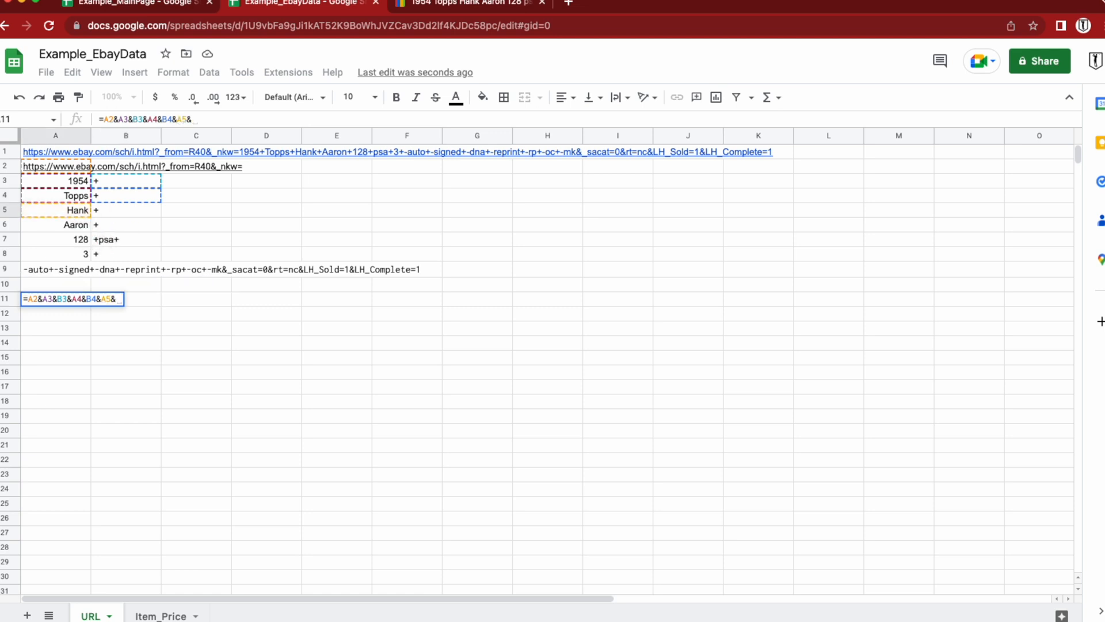
left_click(120, 213)
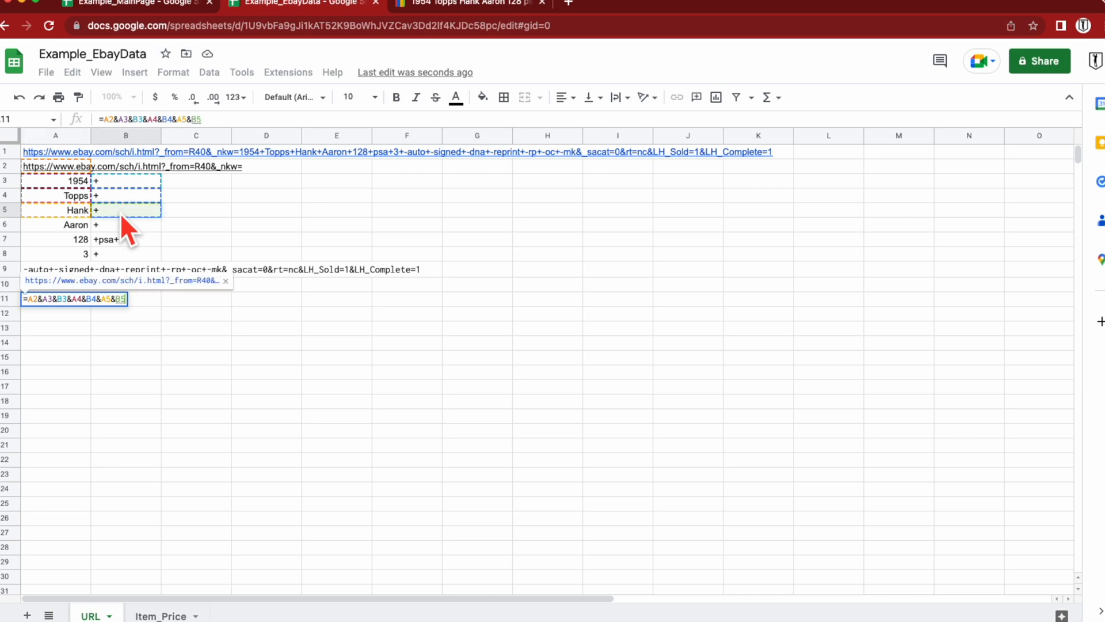
type("&")
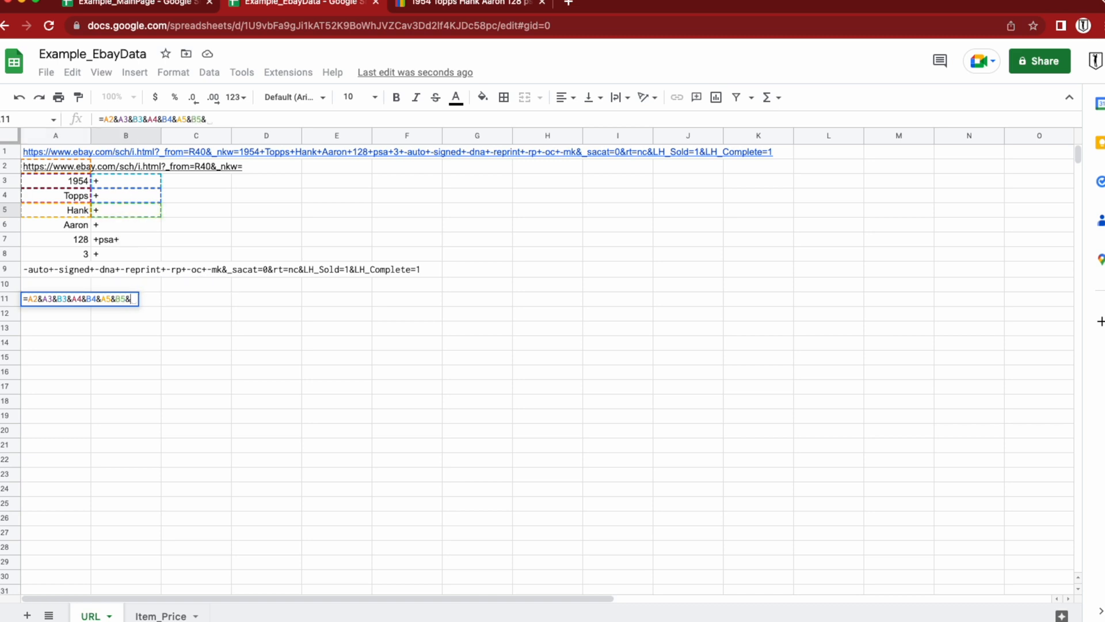
left_click(70, 228)
type("&")
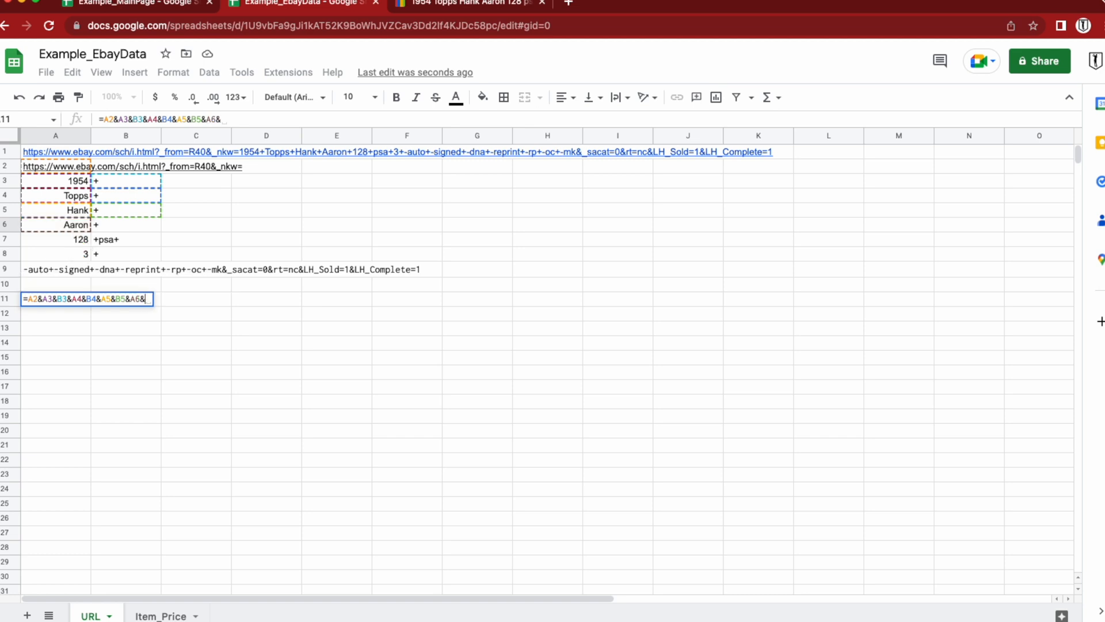
left_click(123, 228)
type("&")
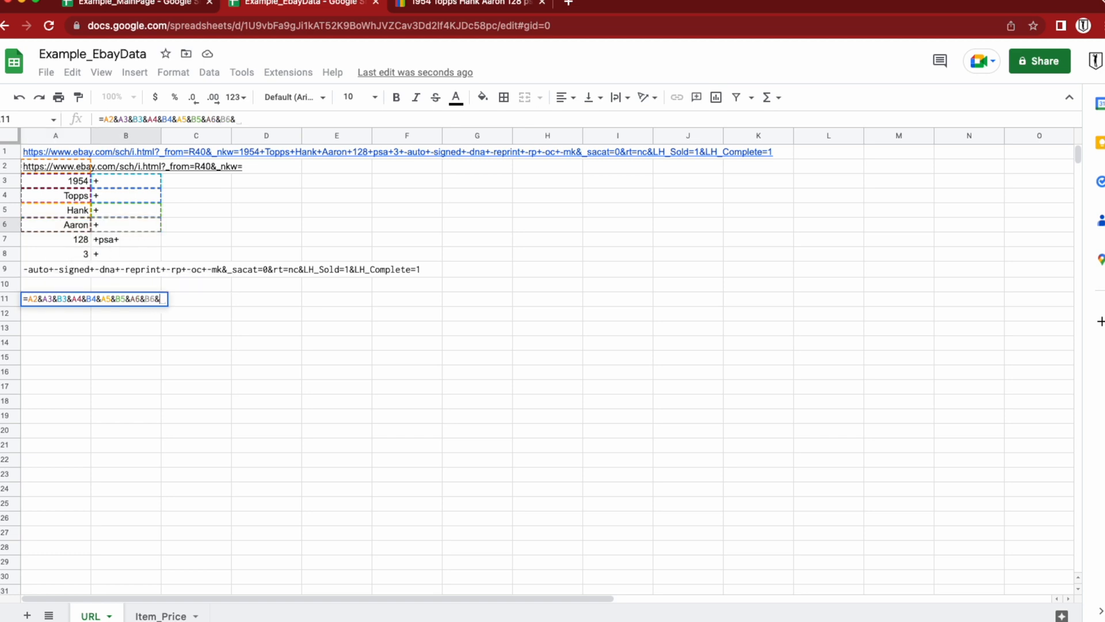
Step: Complete the A11 formula with the card number, grade, their separators and the URL ending: A7&B7&A8&B8&A9
left_click(75, 241)
type("&")
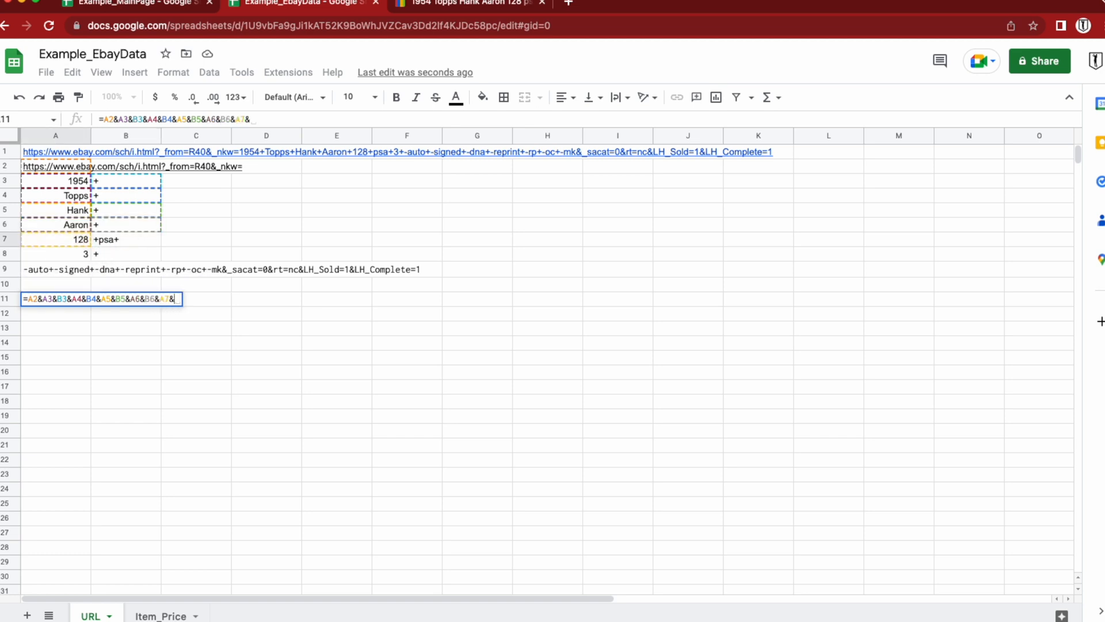
left_click(138, 241)
type("&")
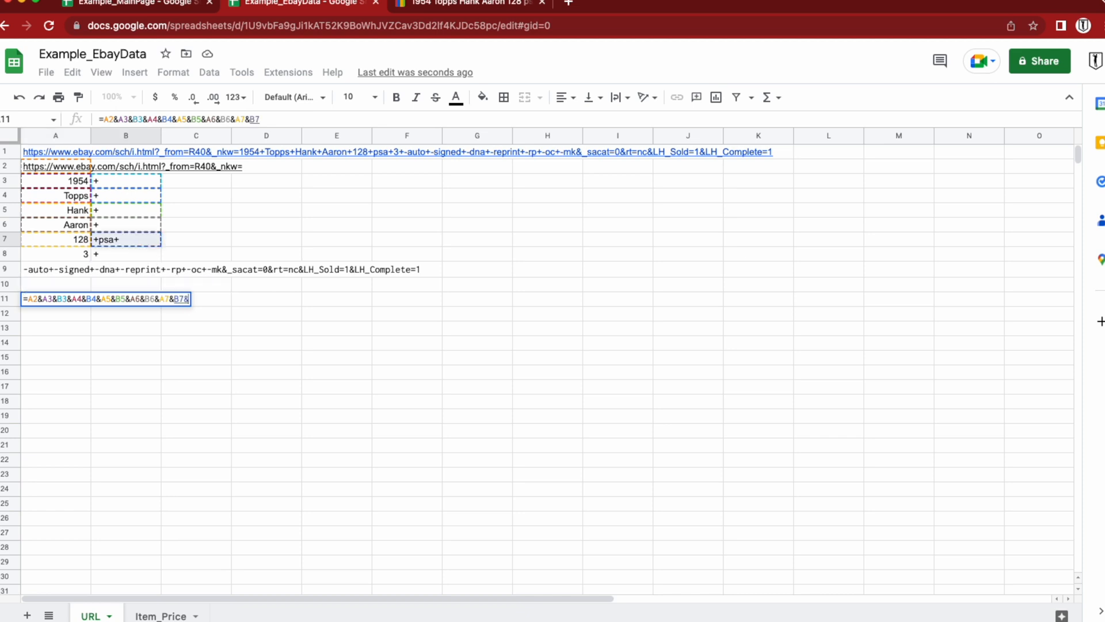
left_click(81, 255)
type("&")
left_click(132, 257)
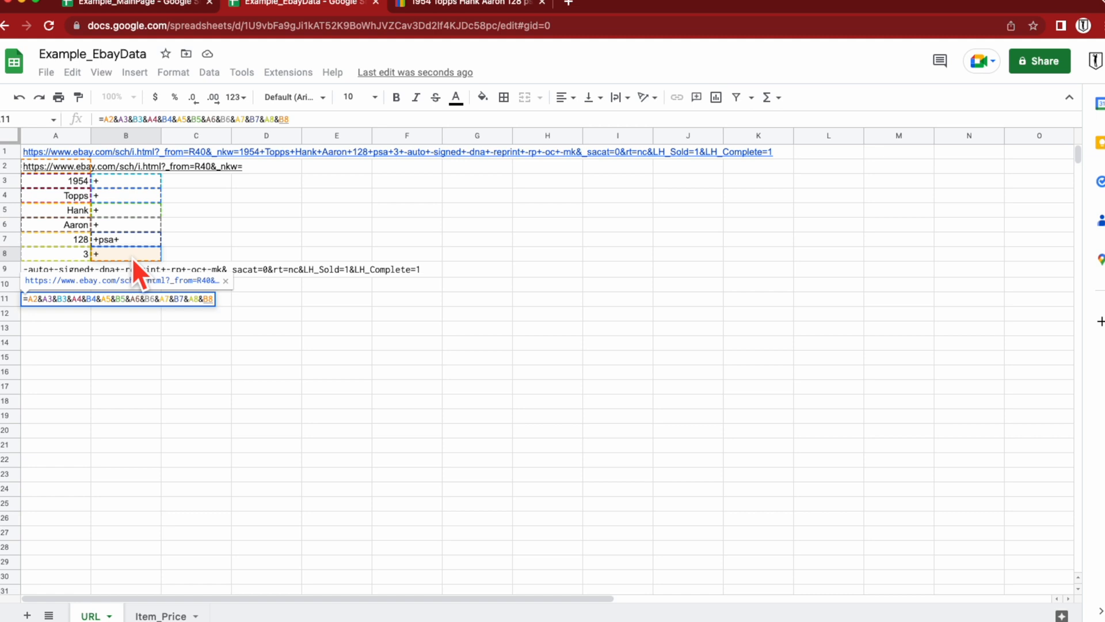
type("&")
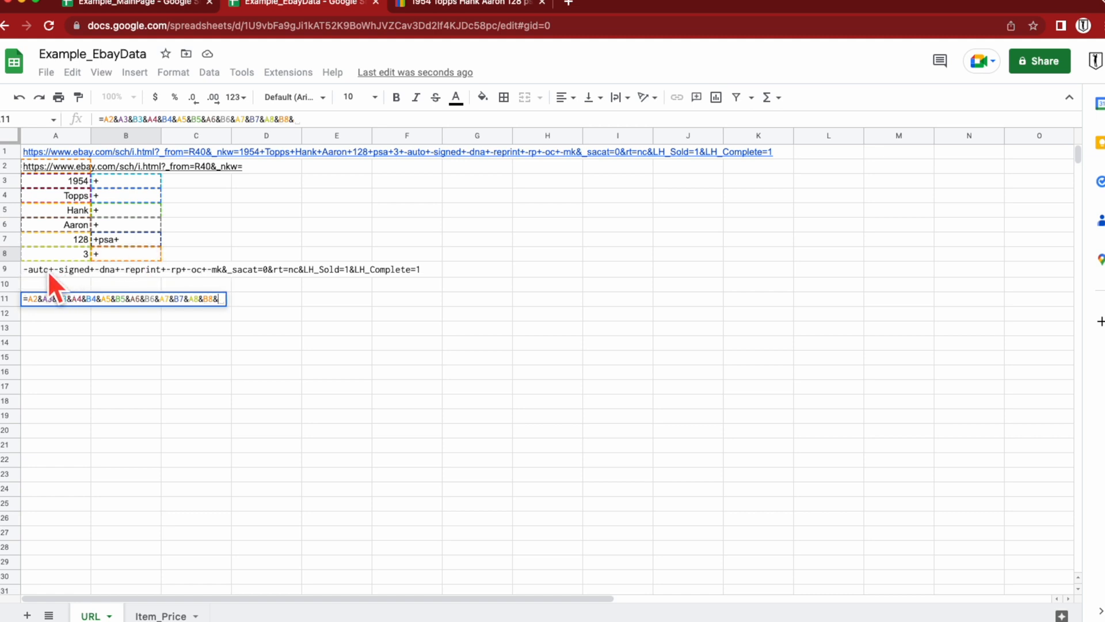
left_click(47, 270)
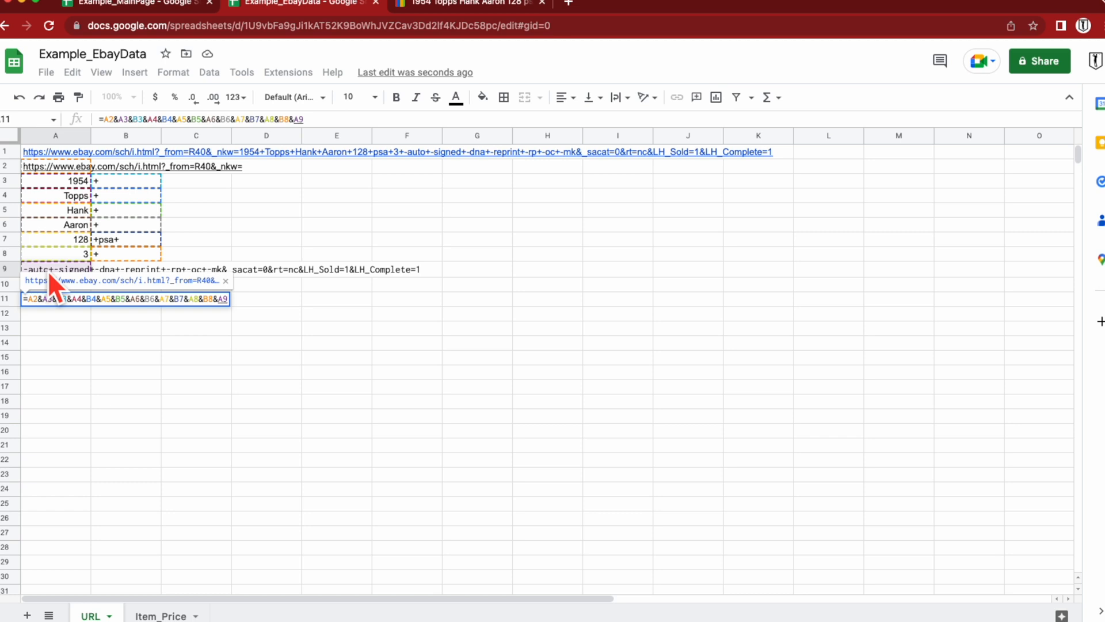
key("Return")
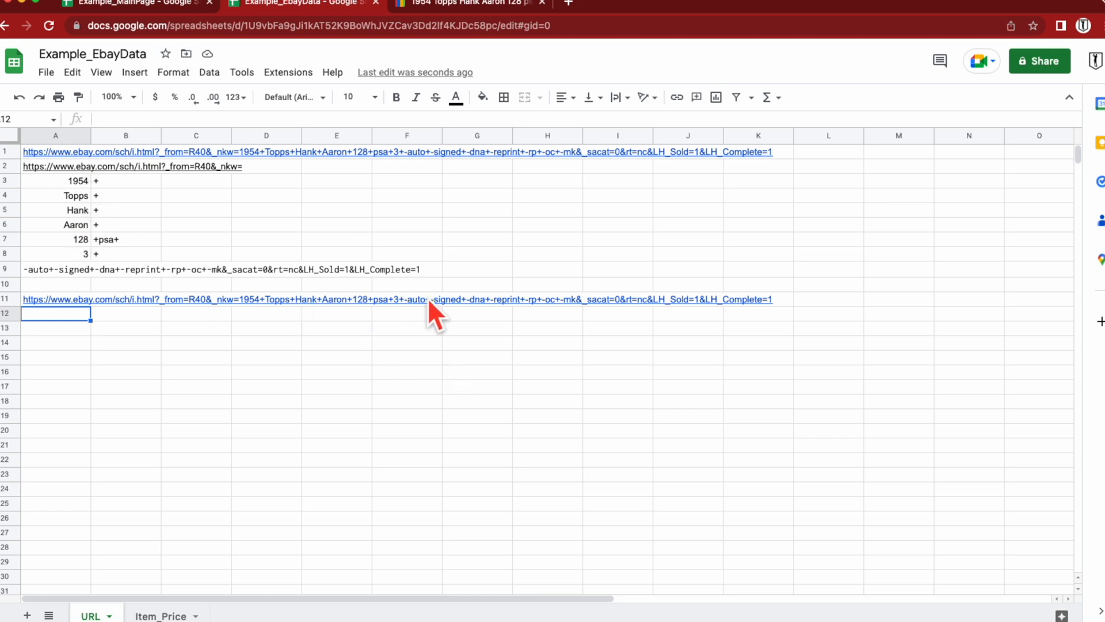
left_click(128, 357)
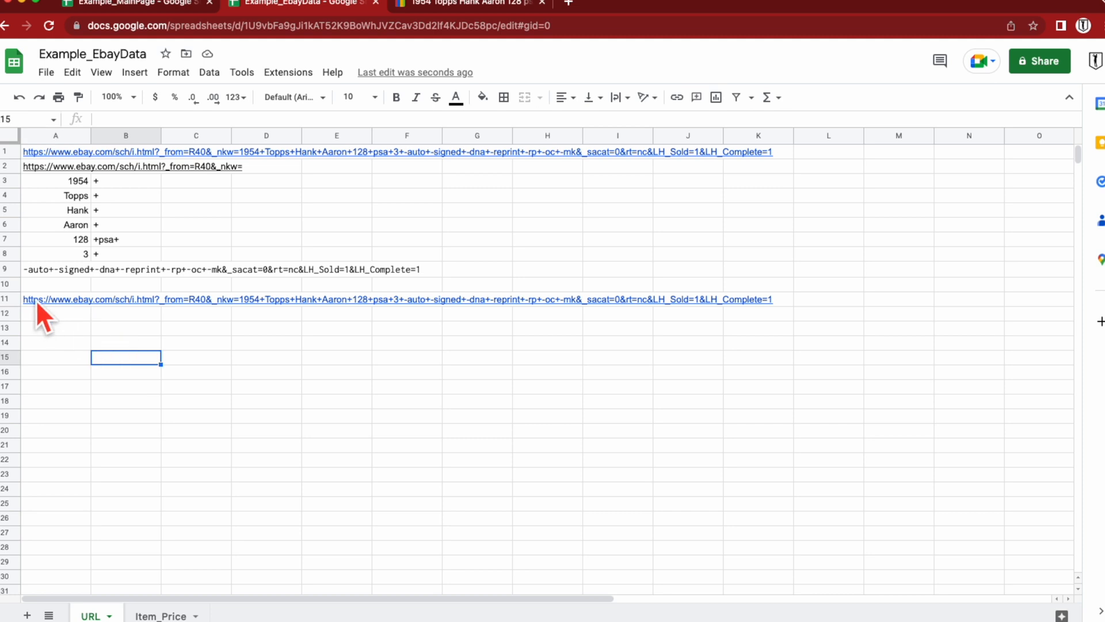
mouse_move(79, 305)
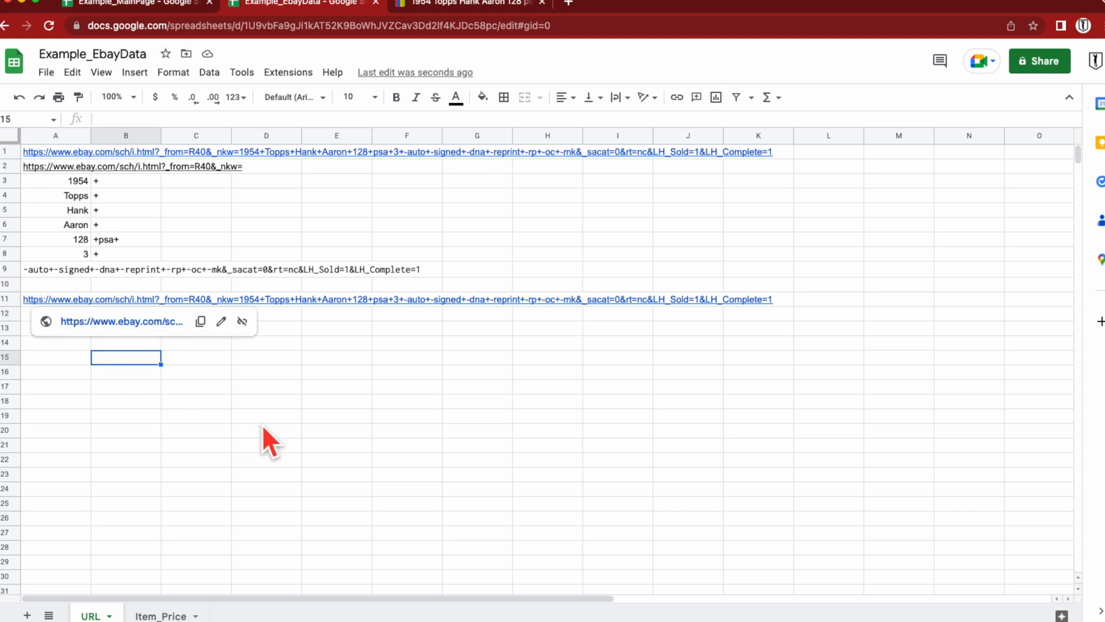
Step: In Example_MainPage, change the card details to year 1972, first name Willie, last name Mays, card number 49 and grade 5
left_click(149, 3)
left_click(260, 175)
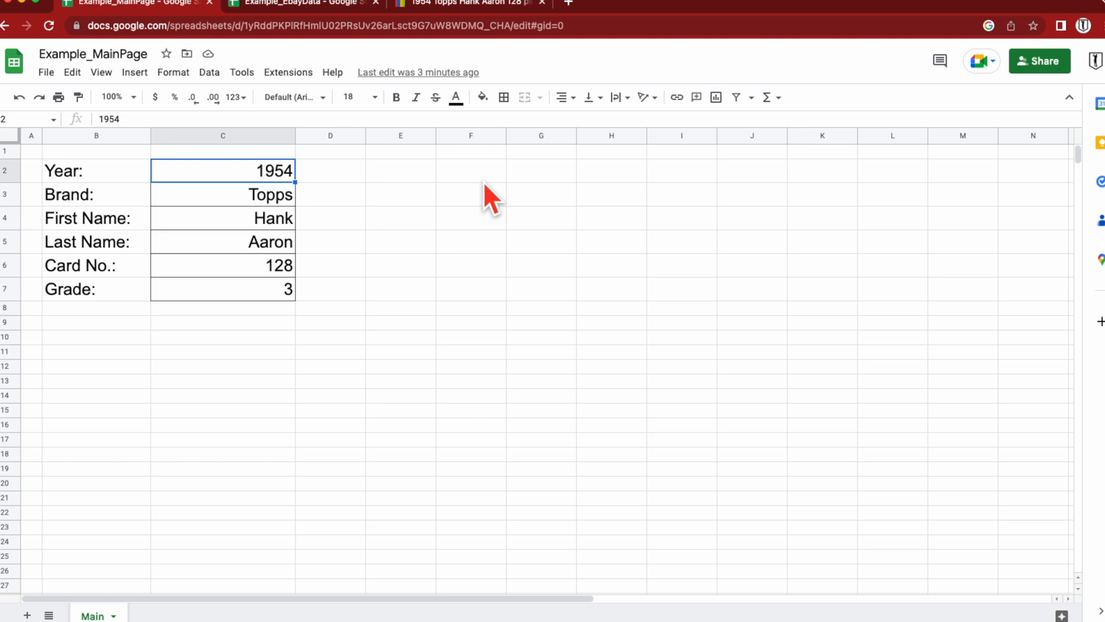
type("1972")
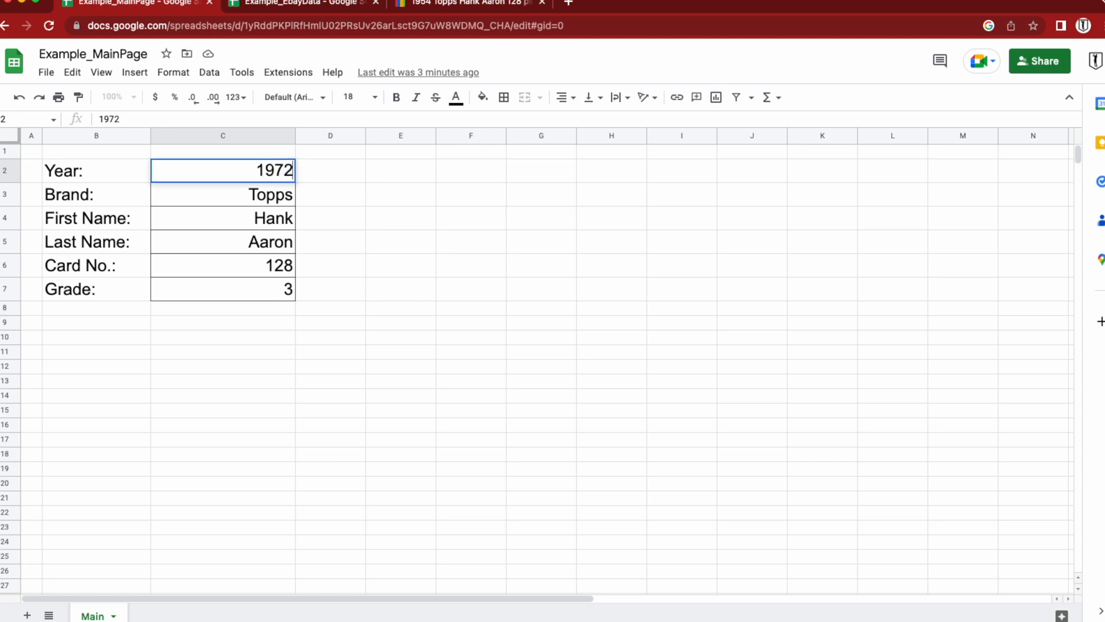
key("Return")
key("Return")
key("Return")
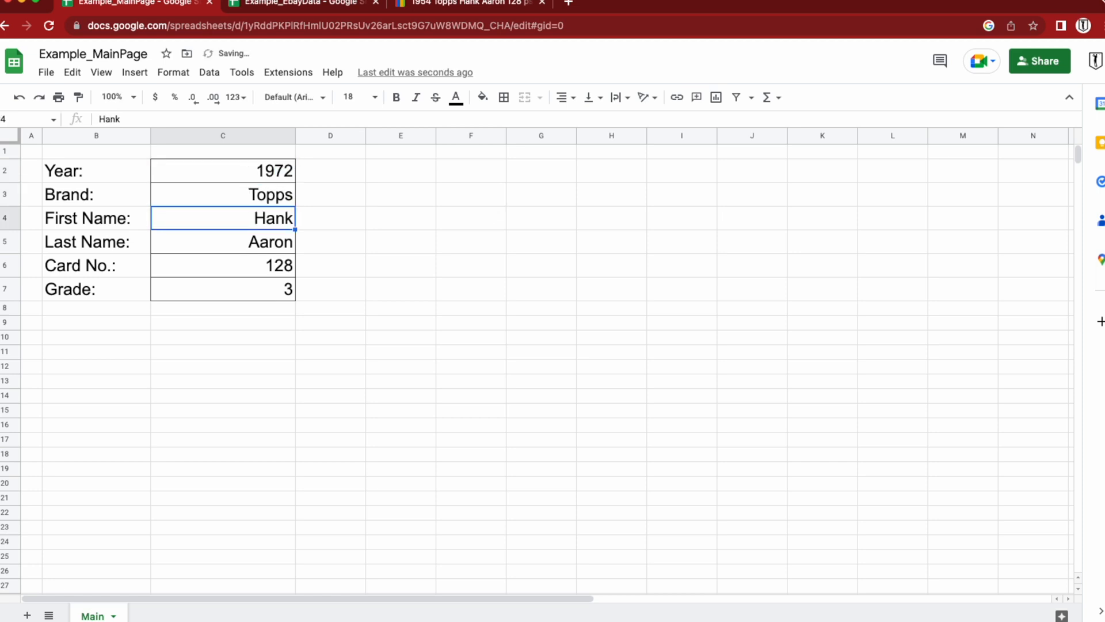
type("Willie")
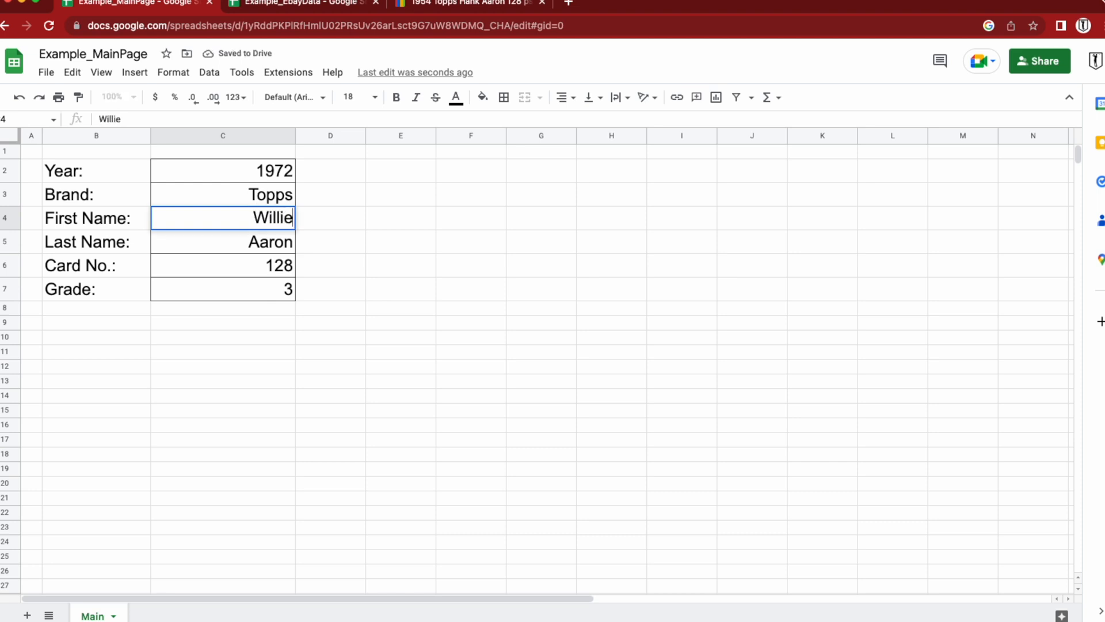
key("Return")
type("Mays")
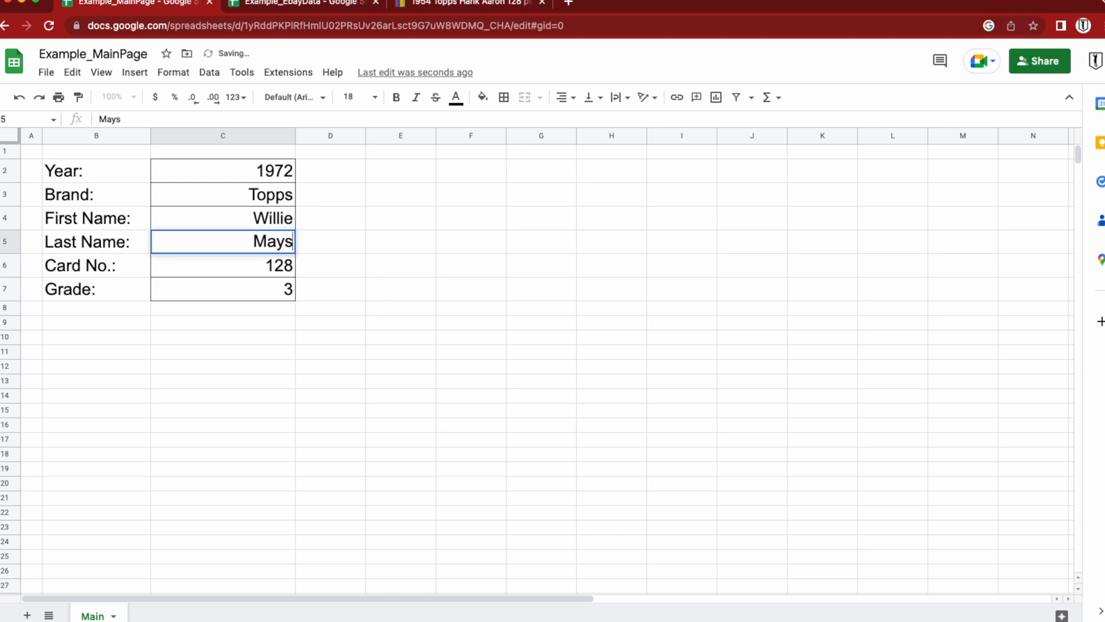
key("Return")
type("49")
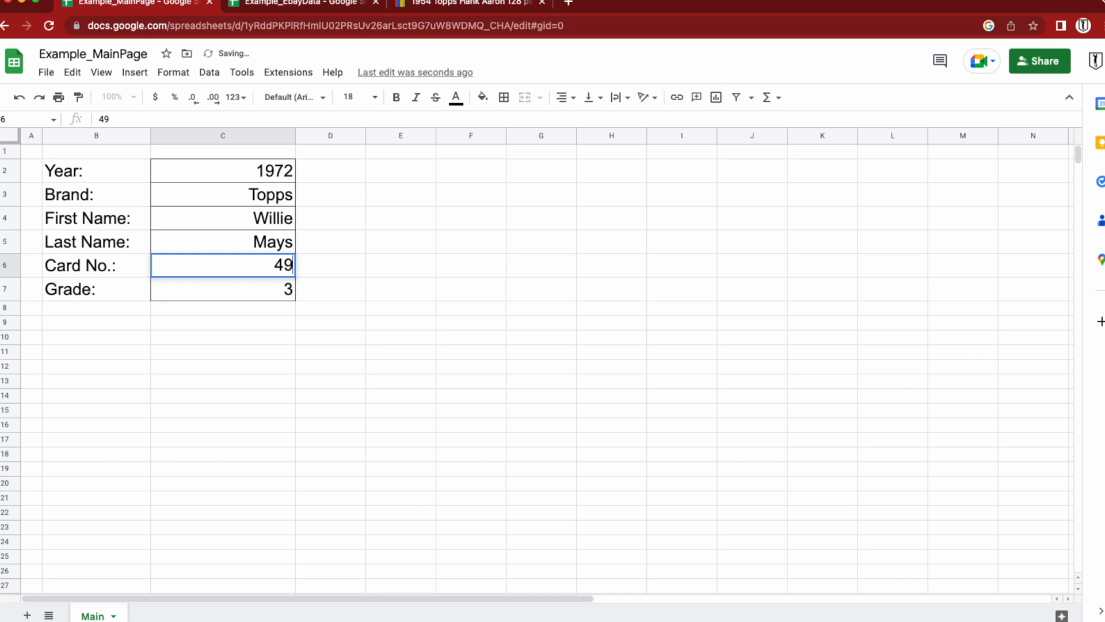
key("Return")
type("5")
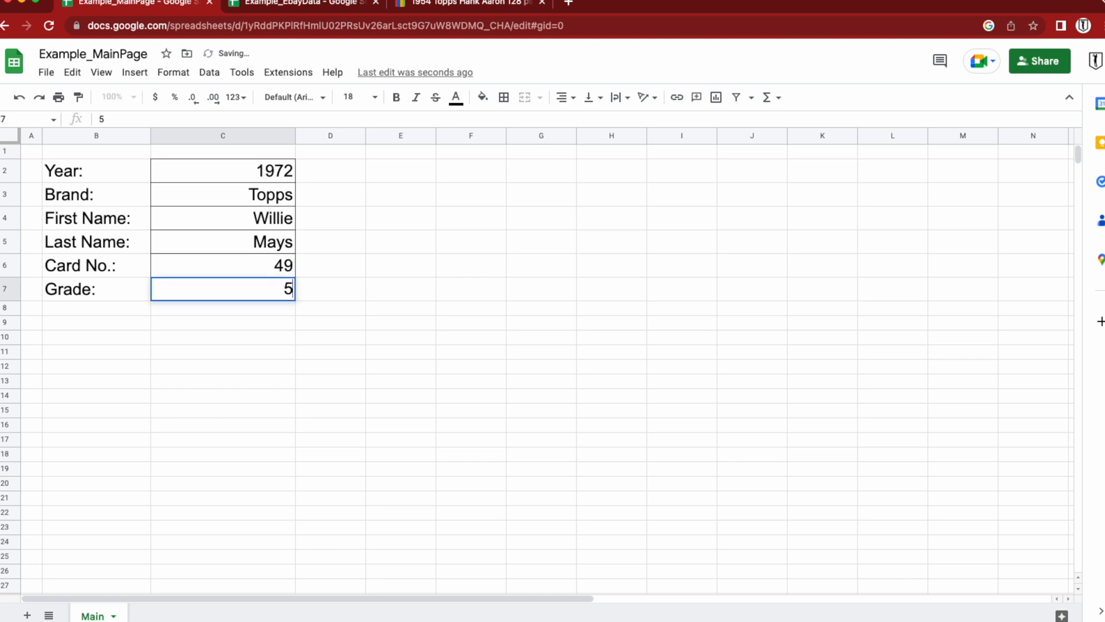
key("Return")
Step: Return to Example_EbayData to check the rebuilt search URL, and open the Item_Price sheet
left_click(312, 4)
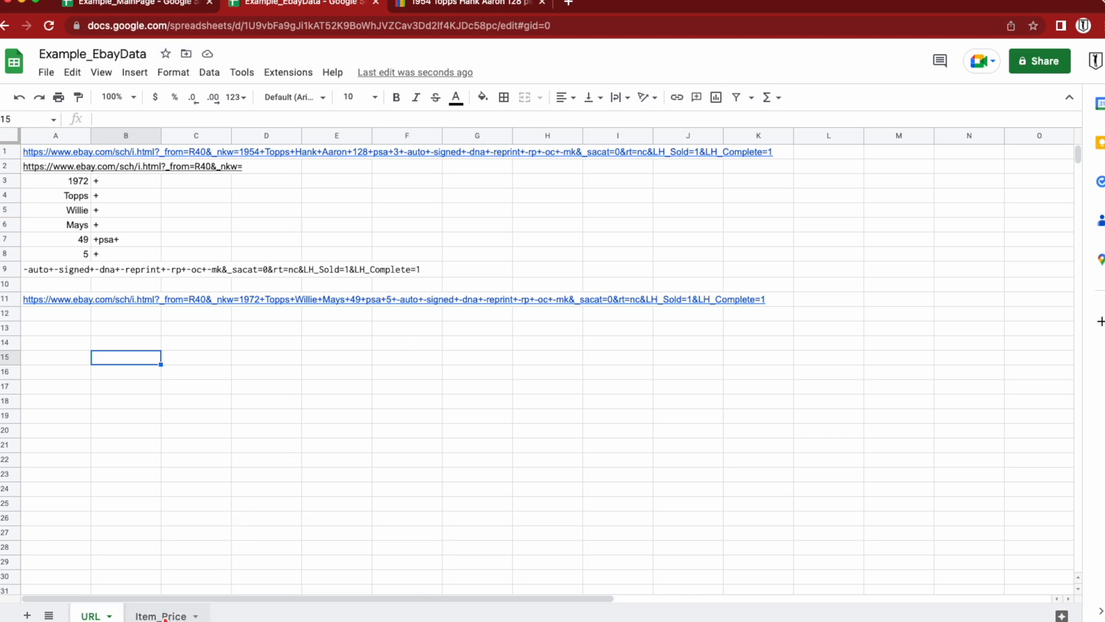
left_click(161, 615)
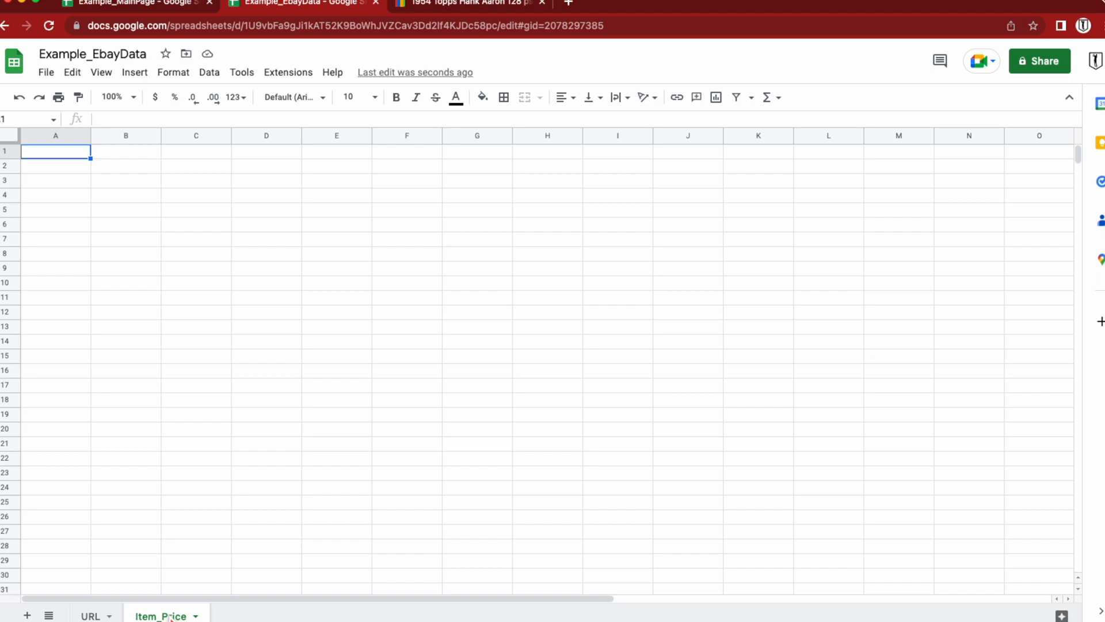
Step: Switch to the eBay sold-listings page and highlight the price of the first listing
left_click(455, 4)
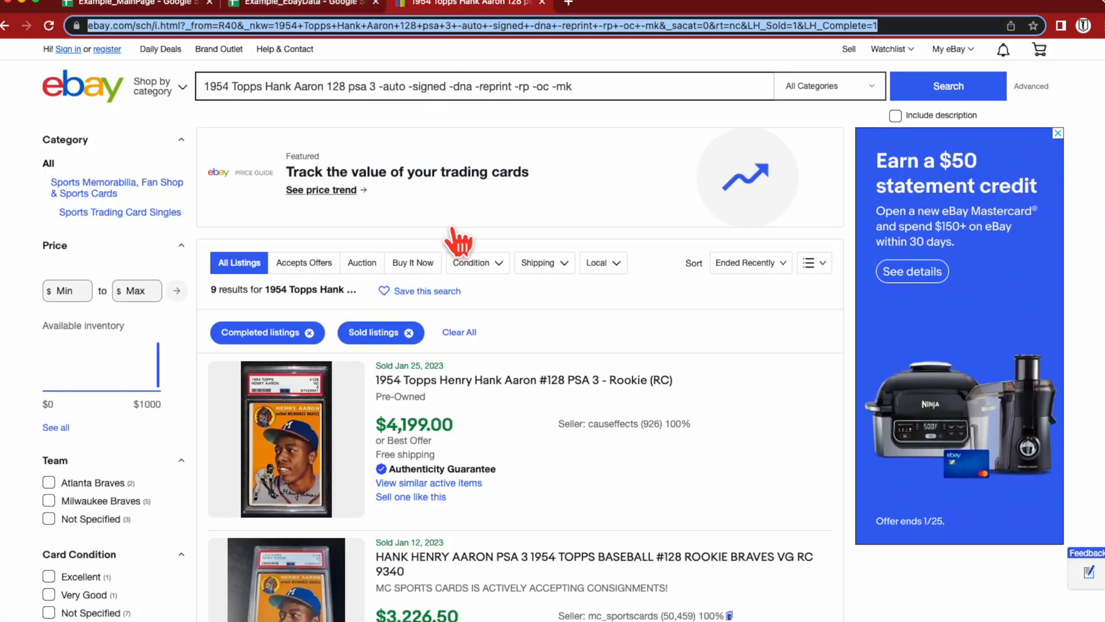
left_click(449, 424)
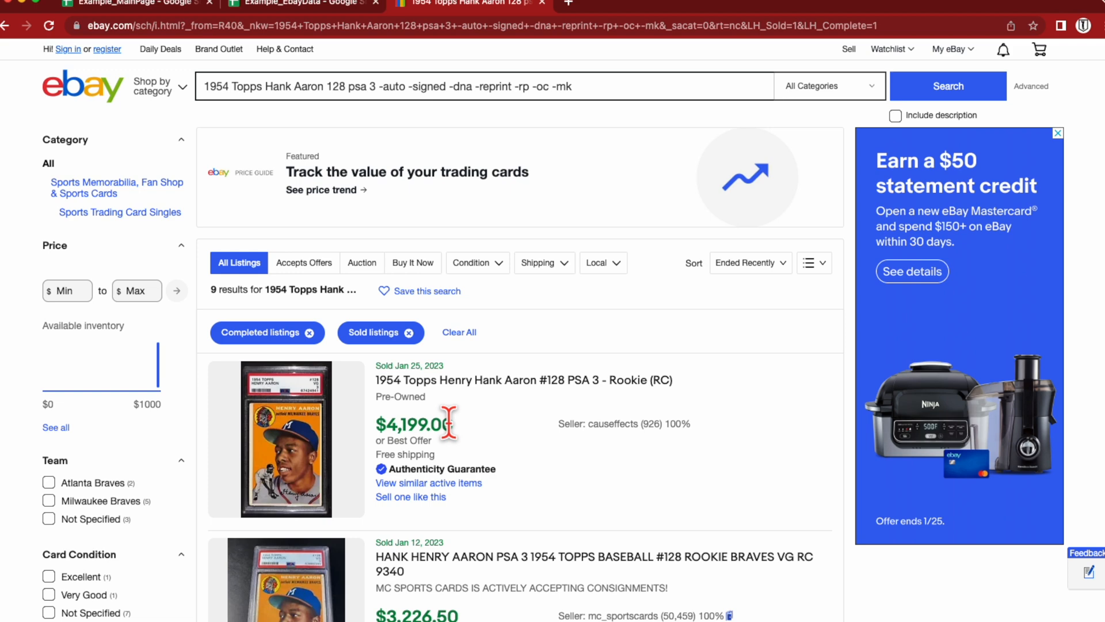
left_click_drag(452, 425, 379, 425)
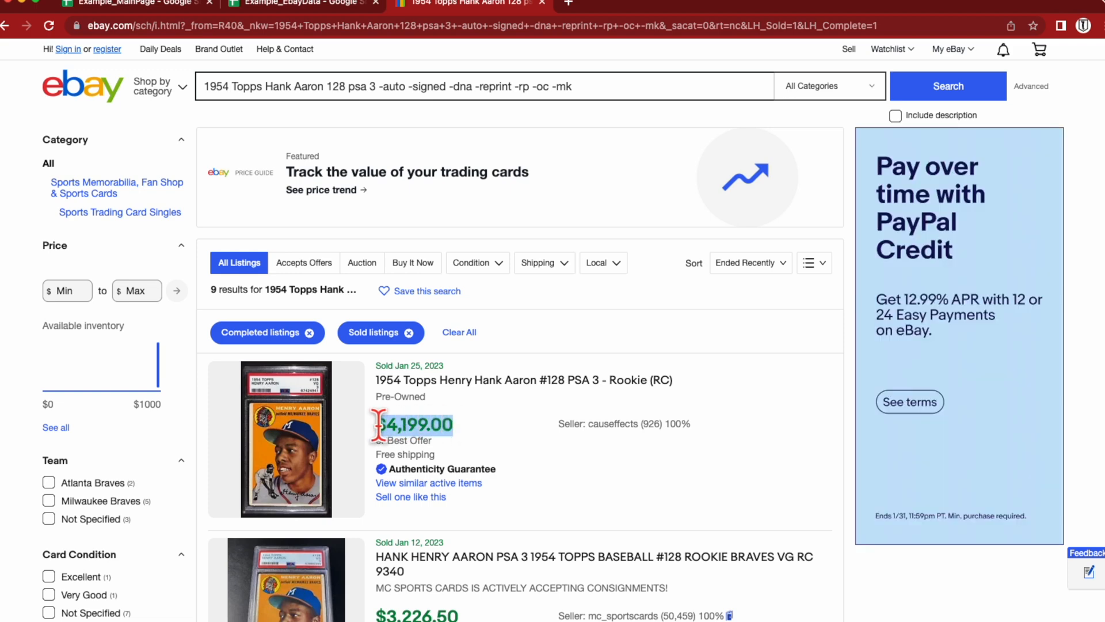
Step: Inspect the HTML element behind the first listing's price, and close the developer tools
right_click(425, 426)
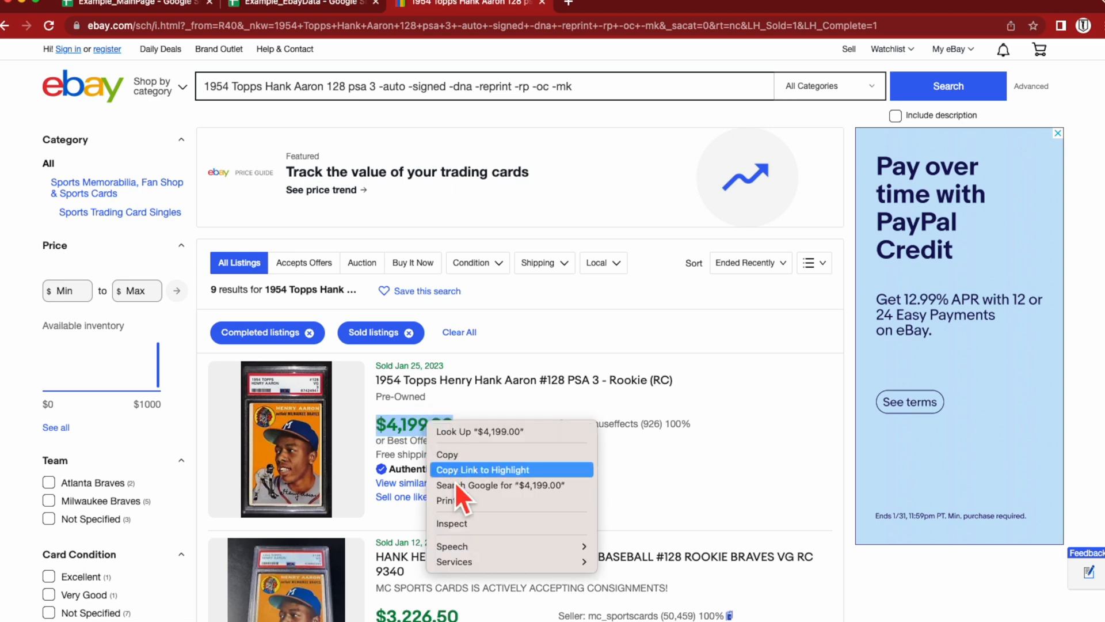
left_click(457, 524)
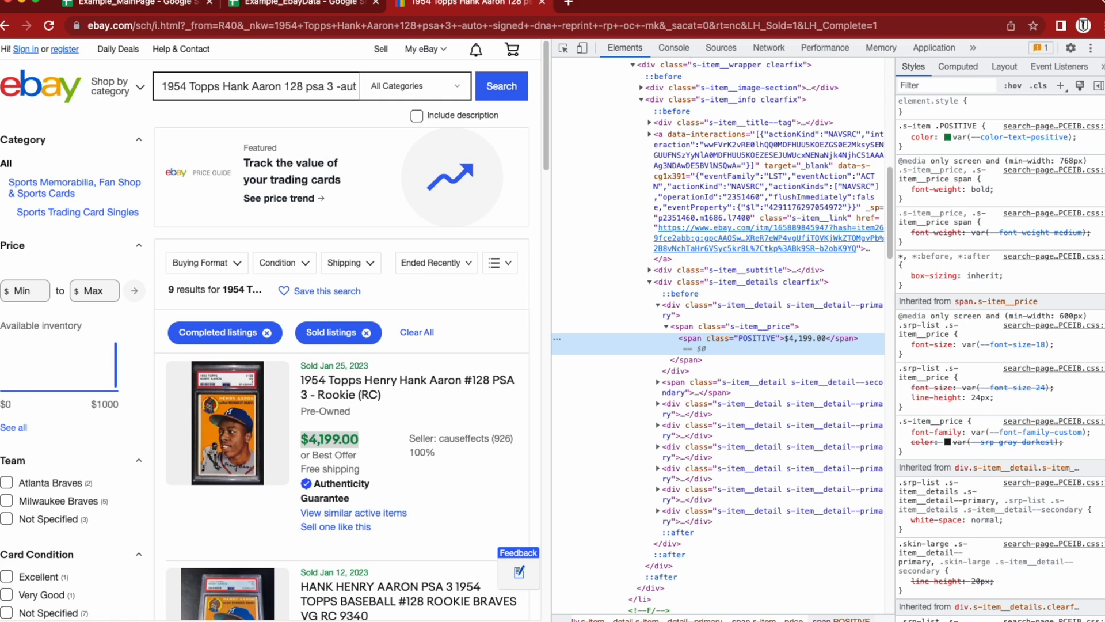
key("super+alt+i")
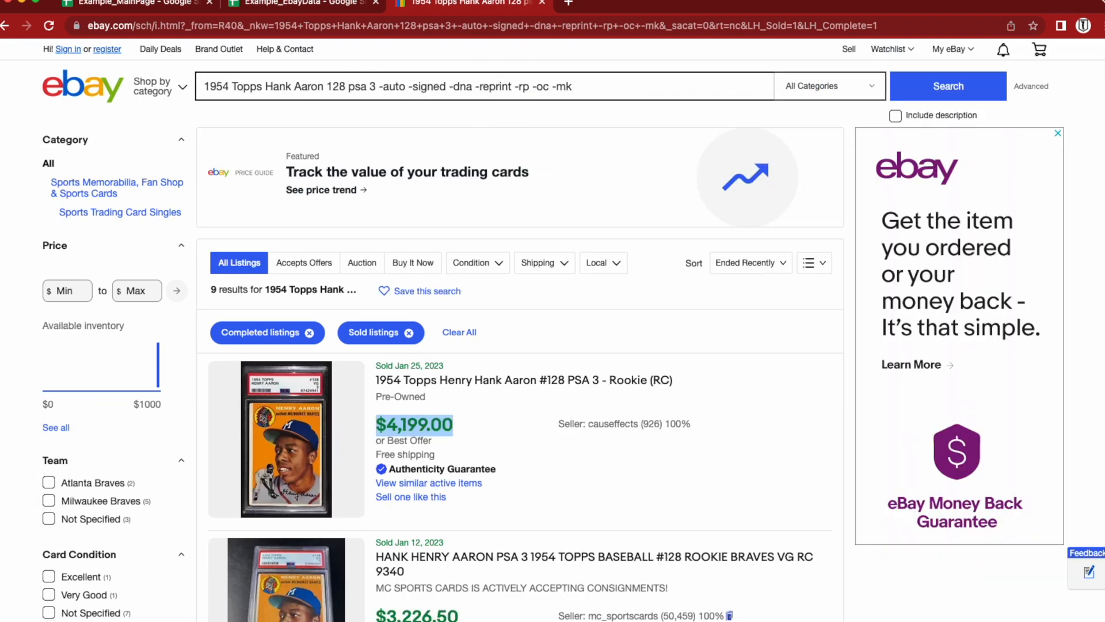
left_click(320, 5)
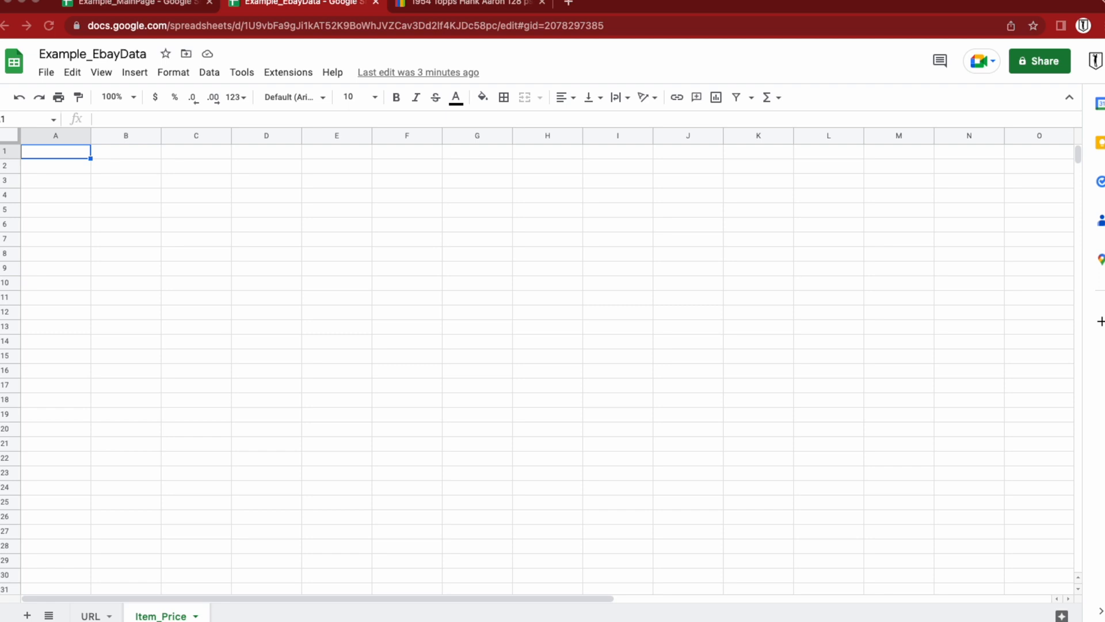
left_click(368, 217)
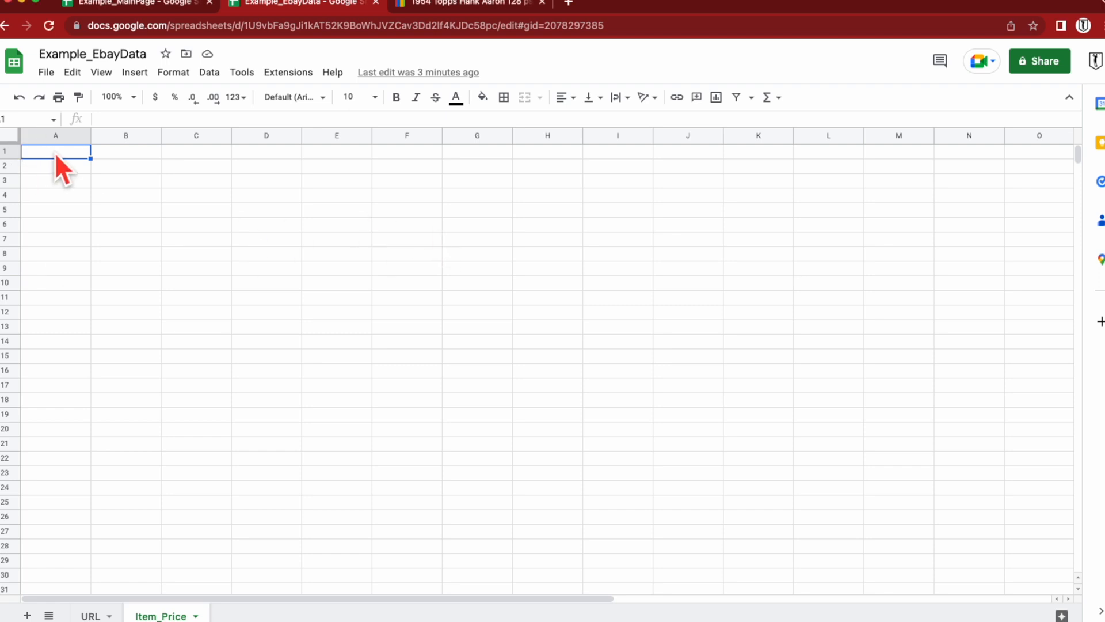
left_click(131, 119)
type("//*[@id='srp-river-main']//li//*[@class=\"s-item__price\"]")
key("Return")
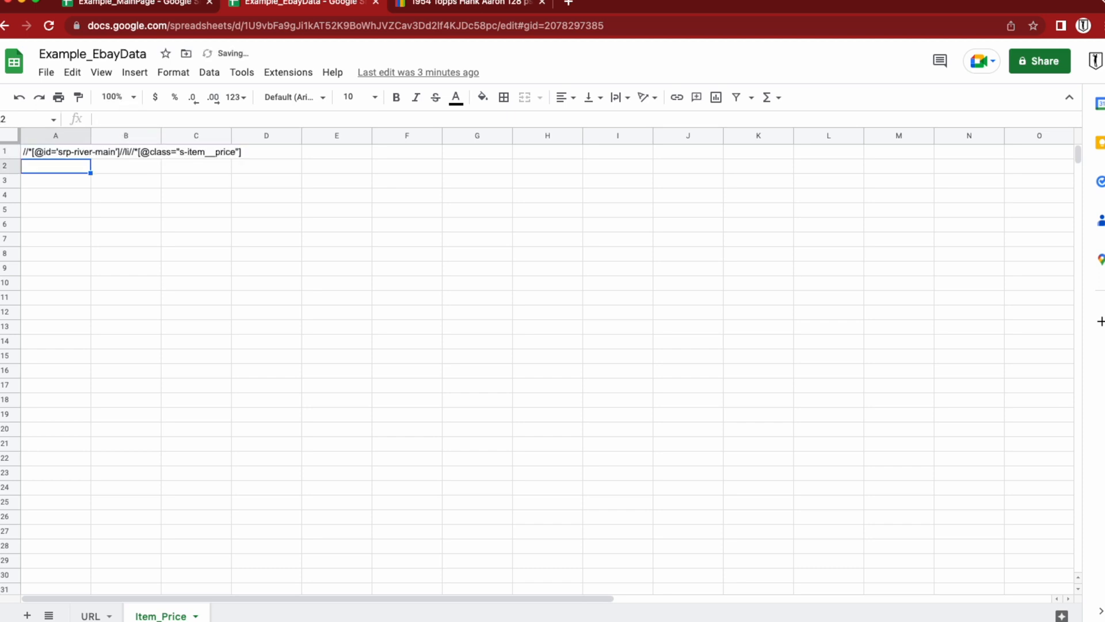
left_click(325, 253)
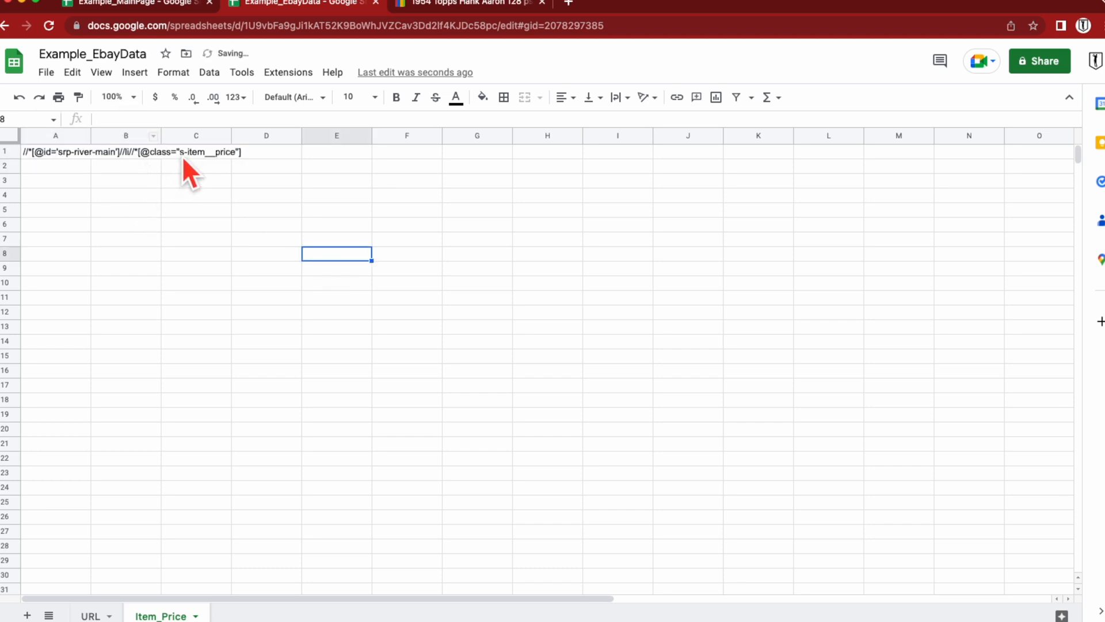
Step: Set the font size of the XPath text in A1 to 18
left_click(45, 153)
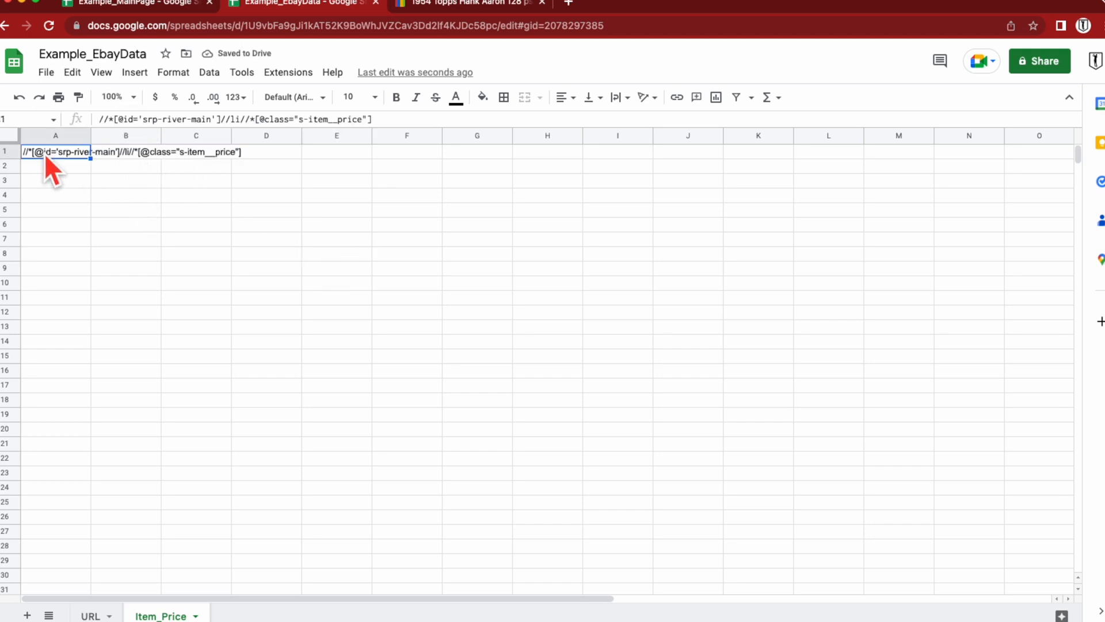
left_click(374, 97)
left_click(362, 299)
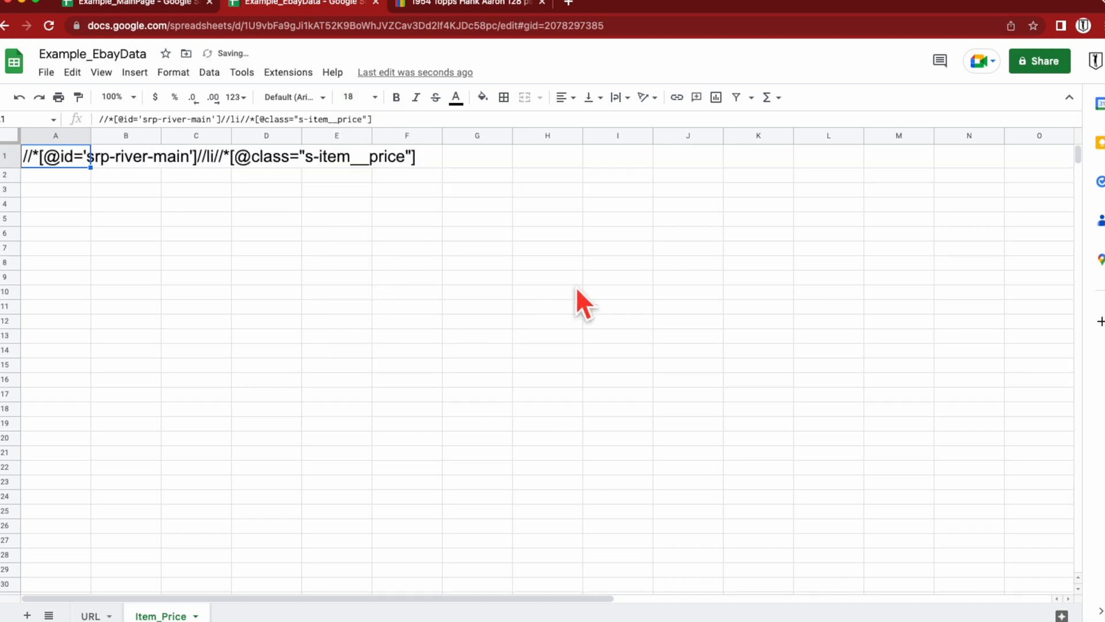
left_click(616, 277)
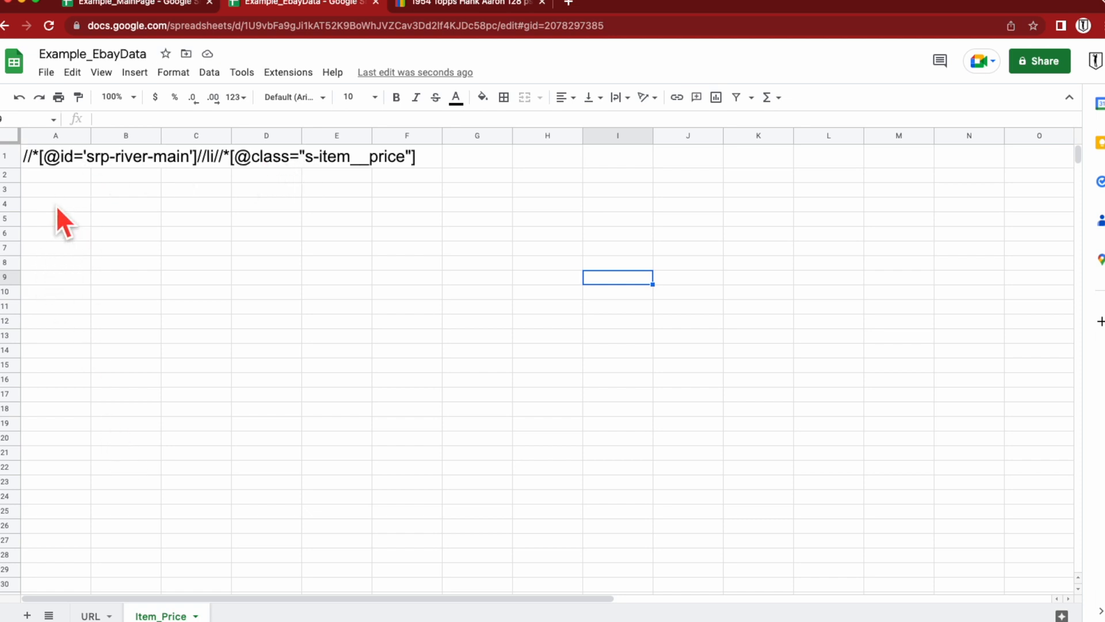
Step: Check the URL sheet, then start an IMPORTXML formula in Item_Price cell A3 with URL!A11 as its first argument
left_click(91, 615)
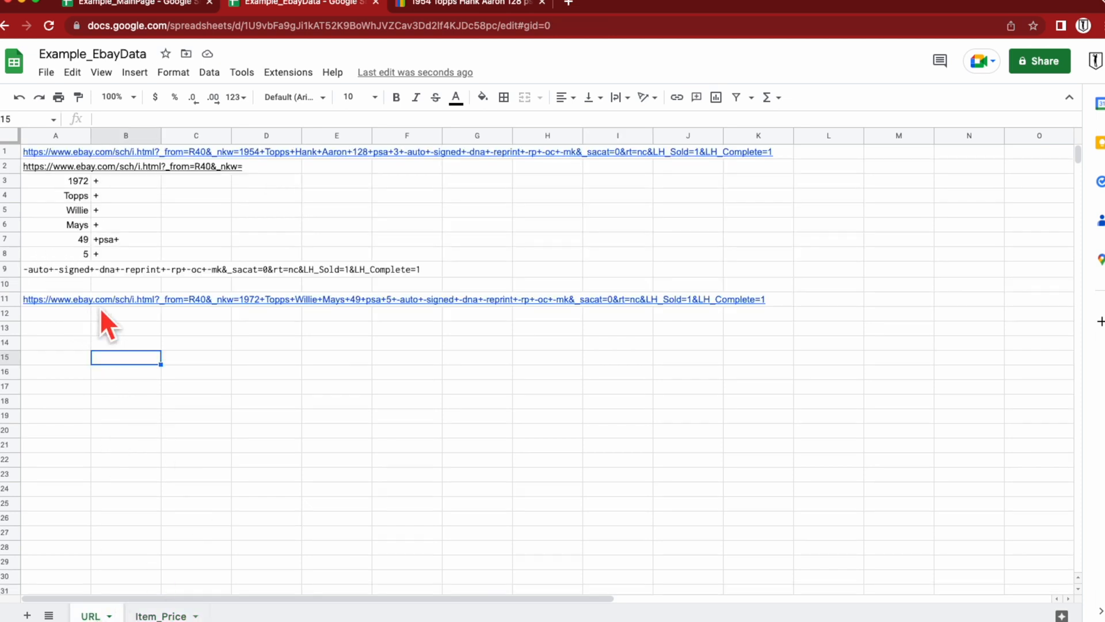
left_click(161, 616)
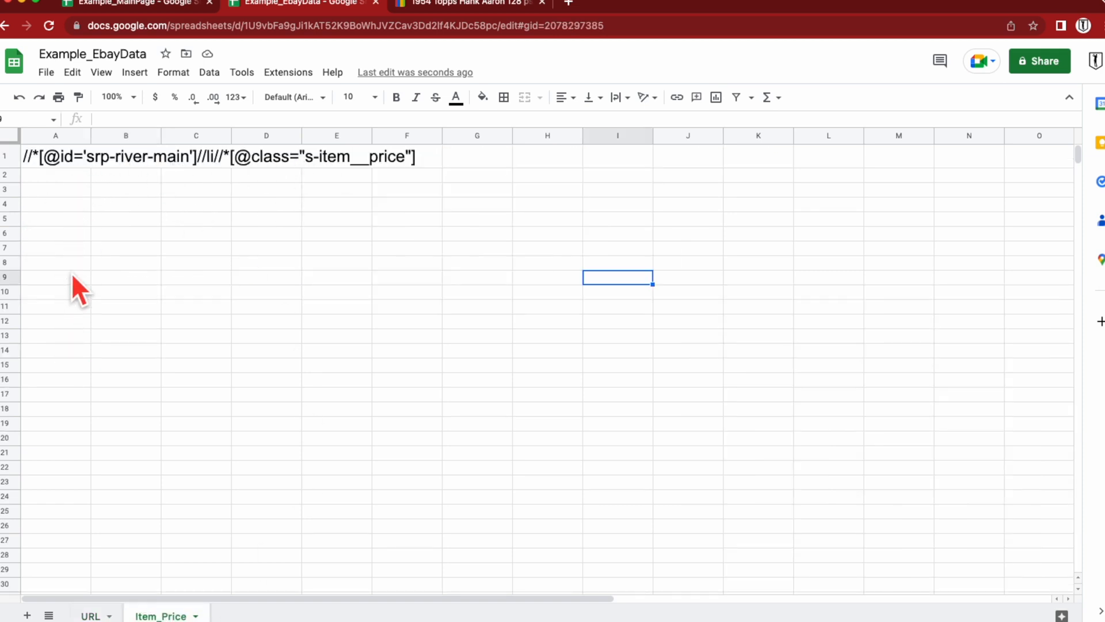
left_click(57, 191)
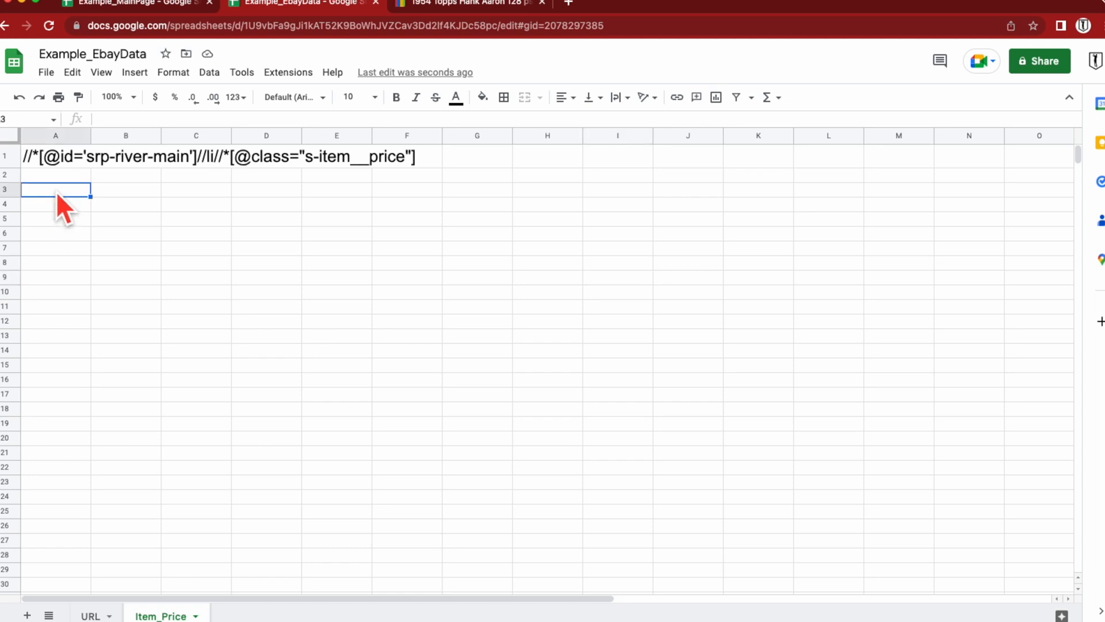
type("=")
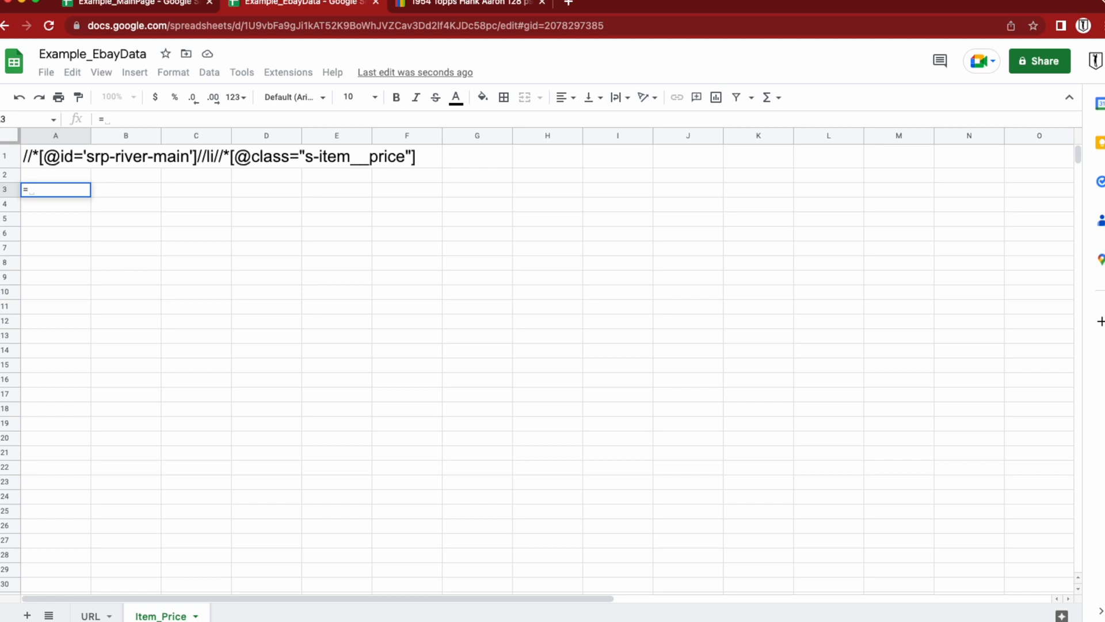
type("imp")
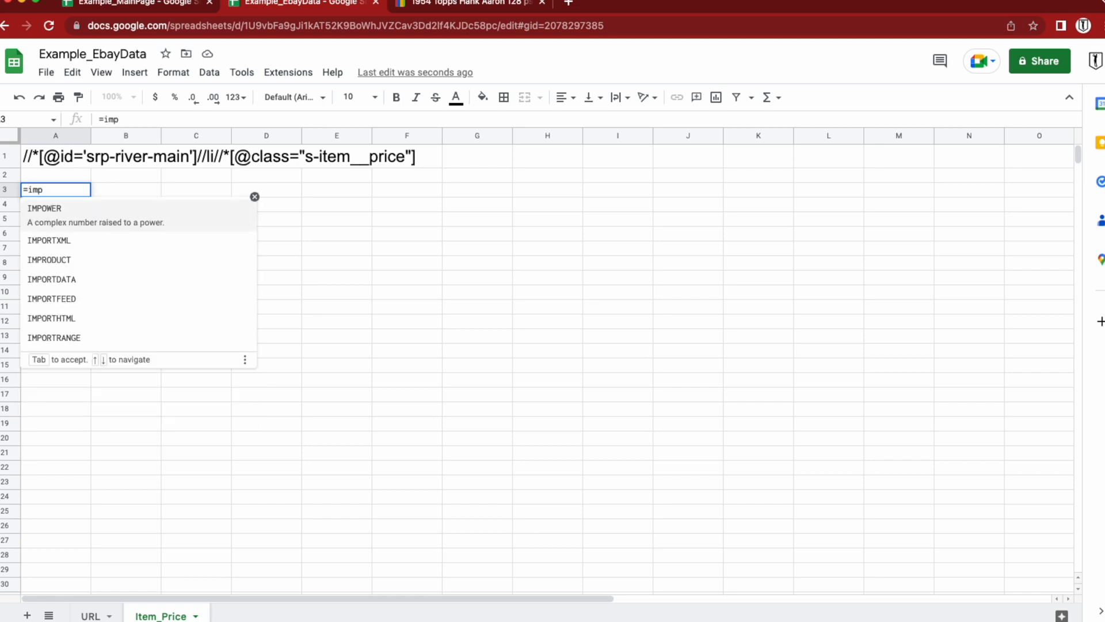
left_click(67, 242)
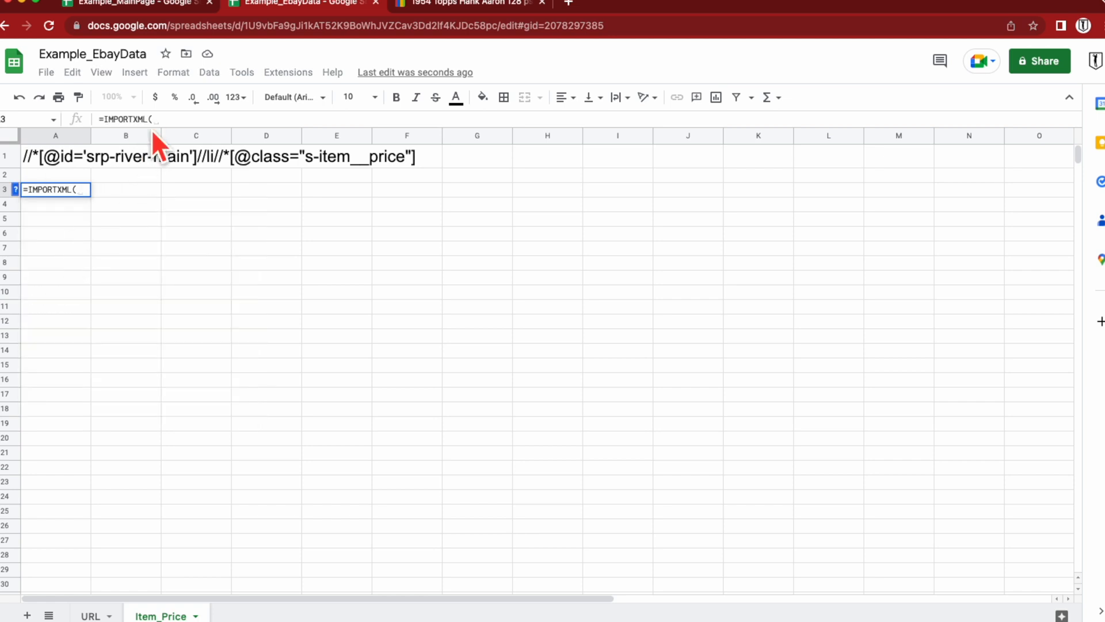
left_click(98, 615)
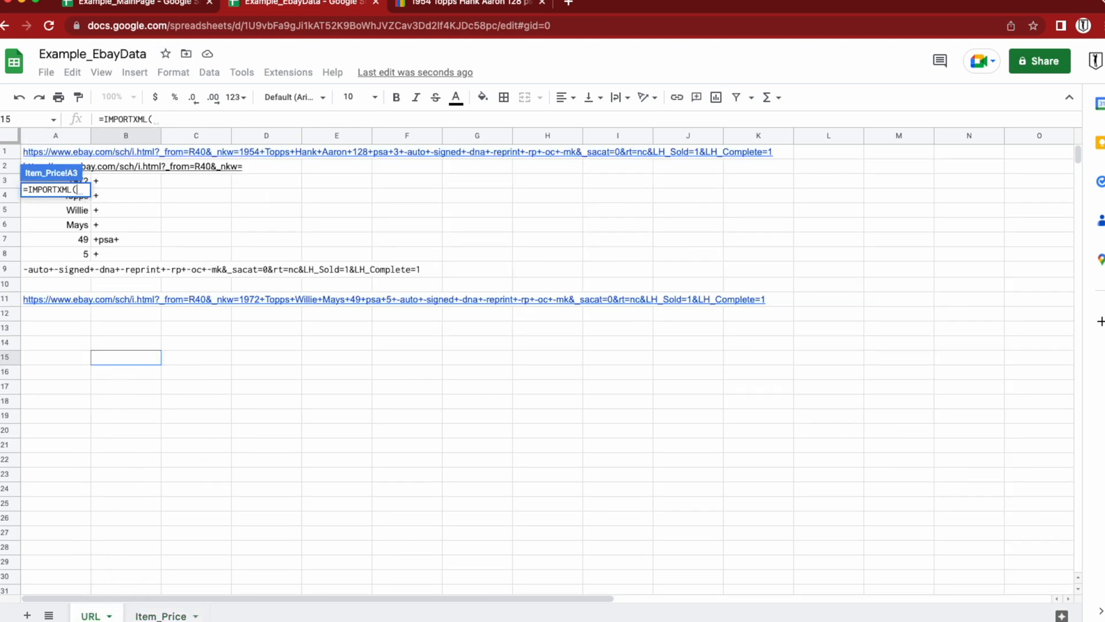
left_click(50, 298)
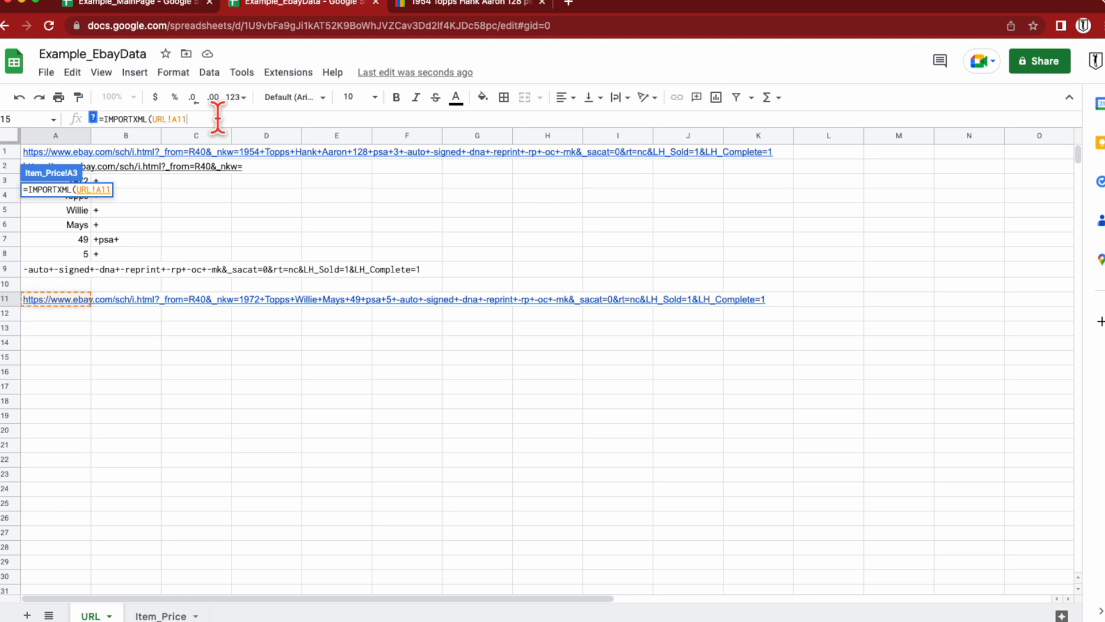
type(",")
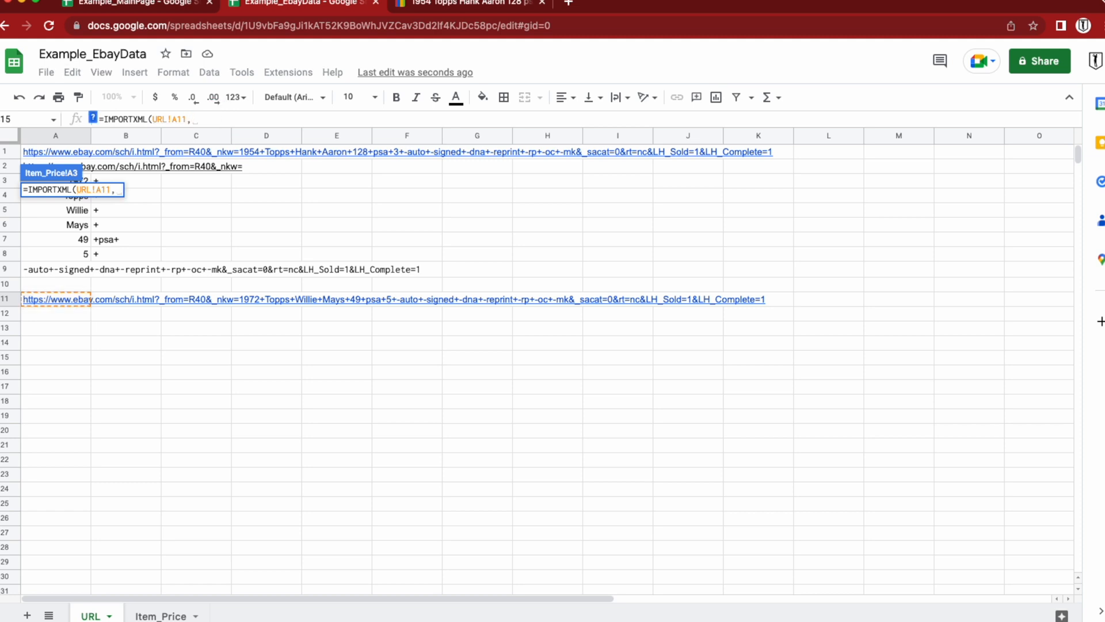
Step: Complete the IMPORTXML formula with the XPath cell A1 on Item_Price as its second argument
left_click(164, 614)
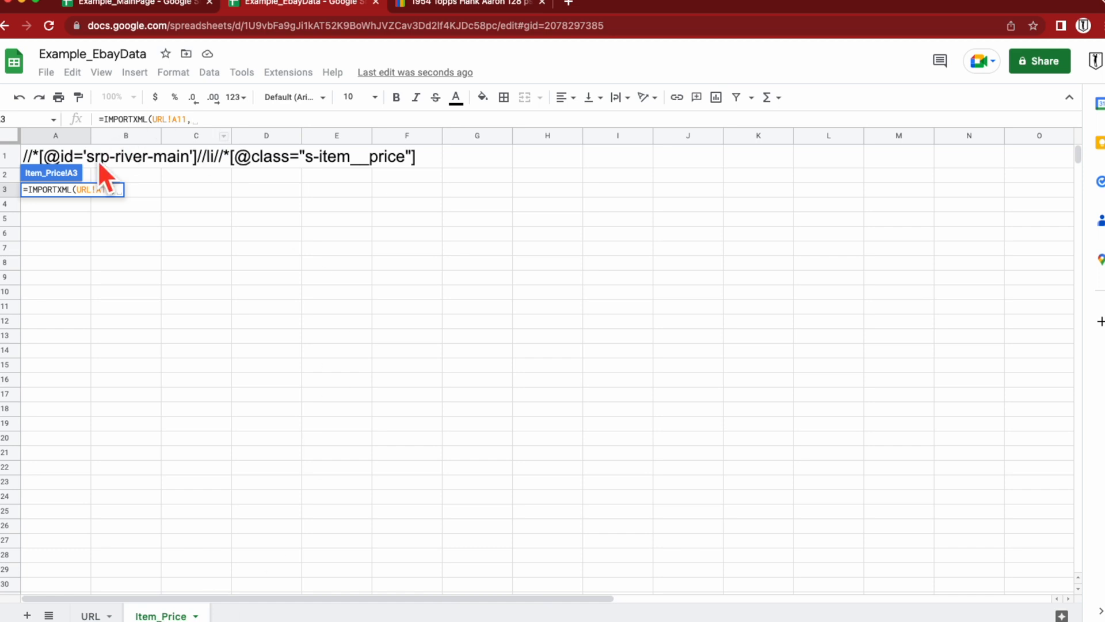
left_click(60, 156)
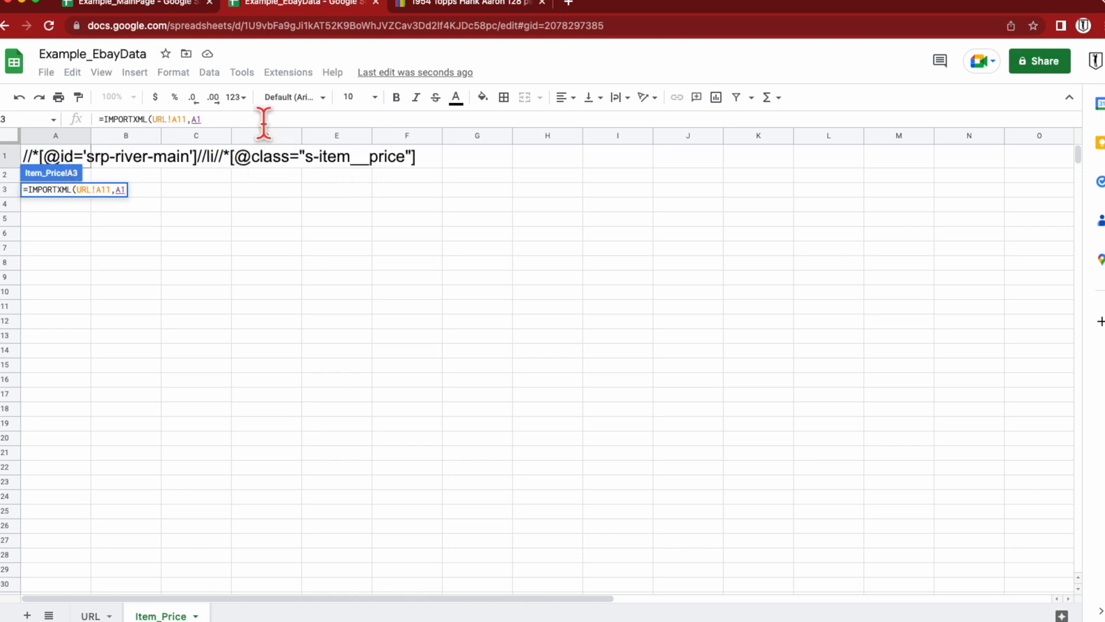
type(")")
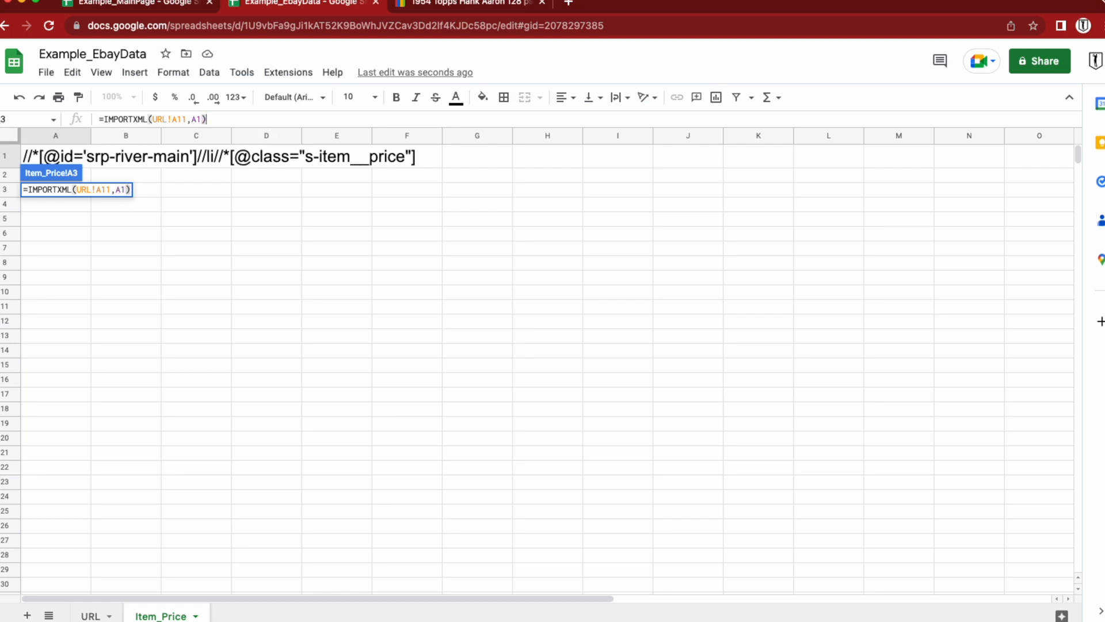
key("Return")
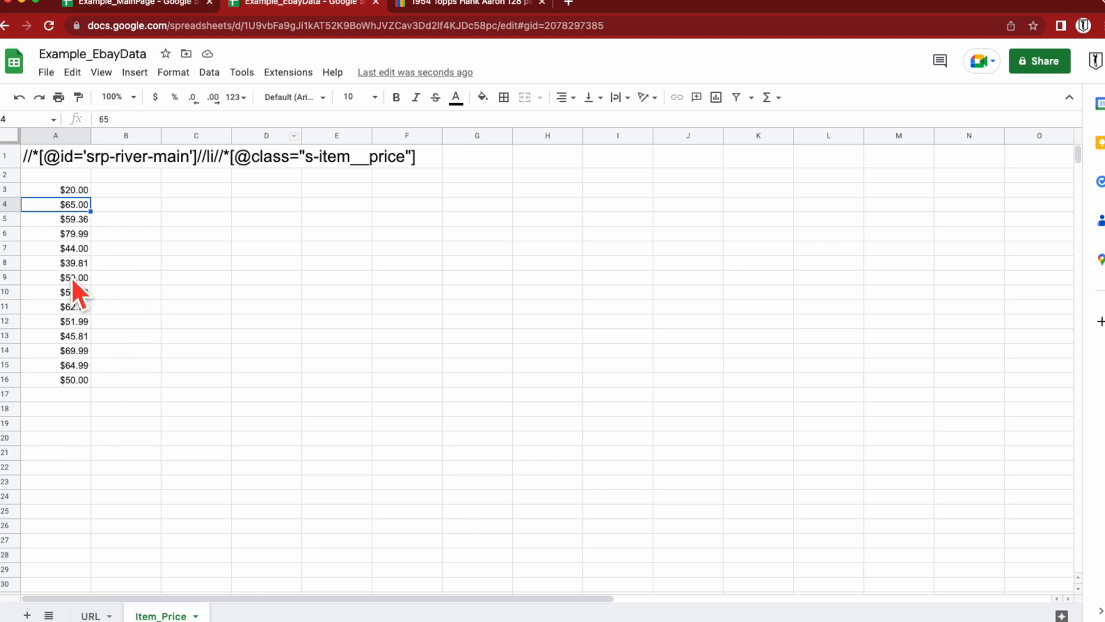
Step: Close the old Hank Aaron eBay results and open the rebuilt search link from A11 of the URL sheet
left_click(441, 3)
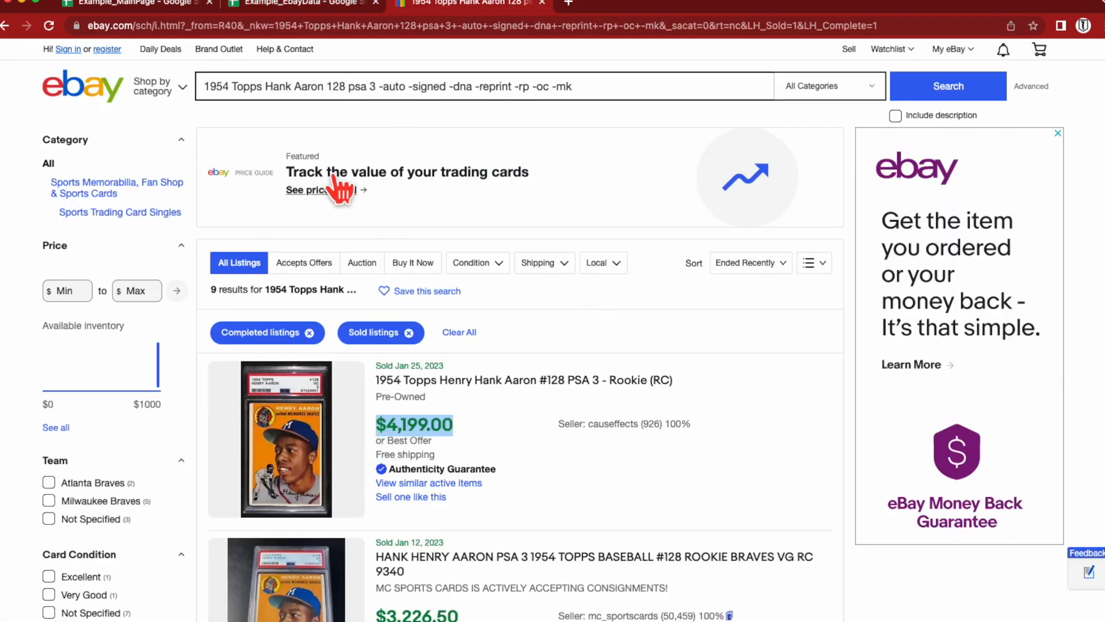
left_click(542, 3)
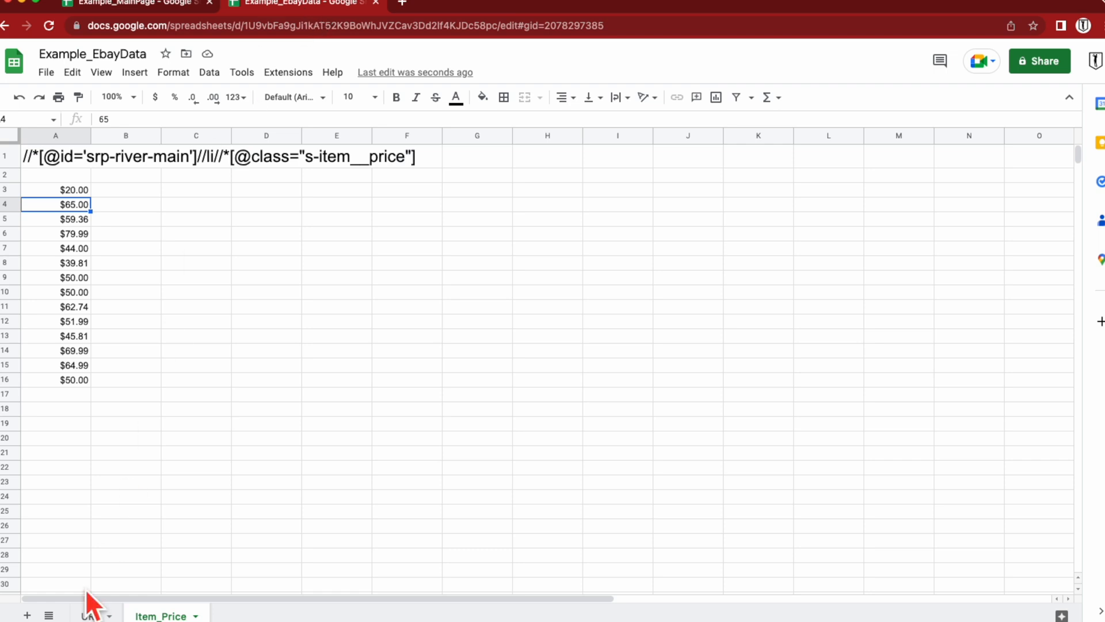
left_click(91, 615)
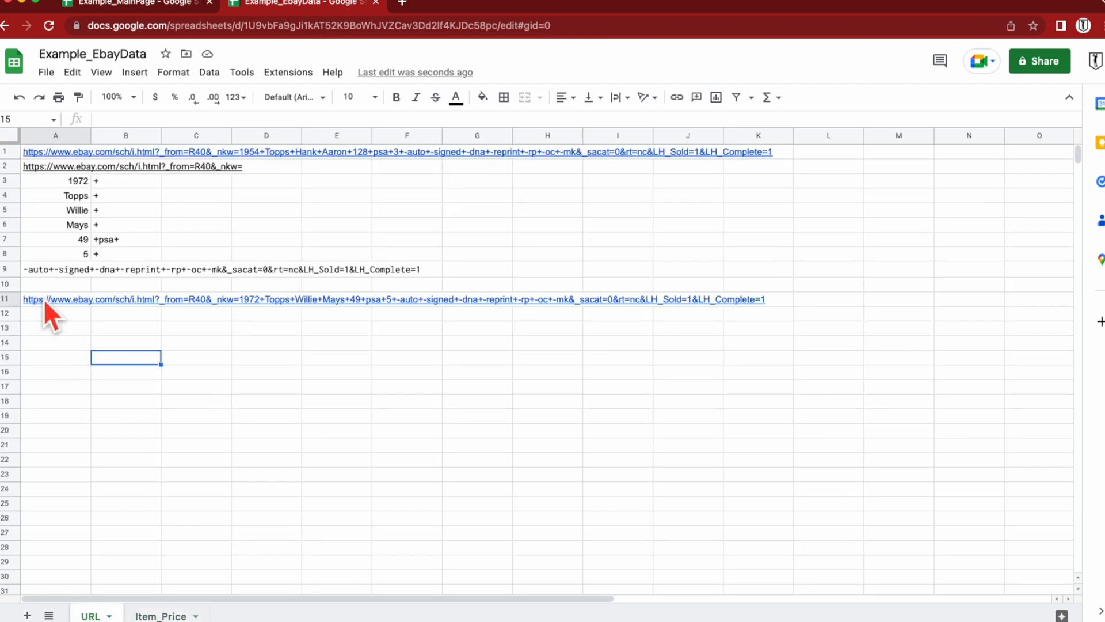
mouse_move(43, 300)
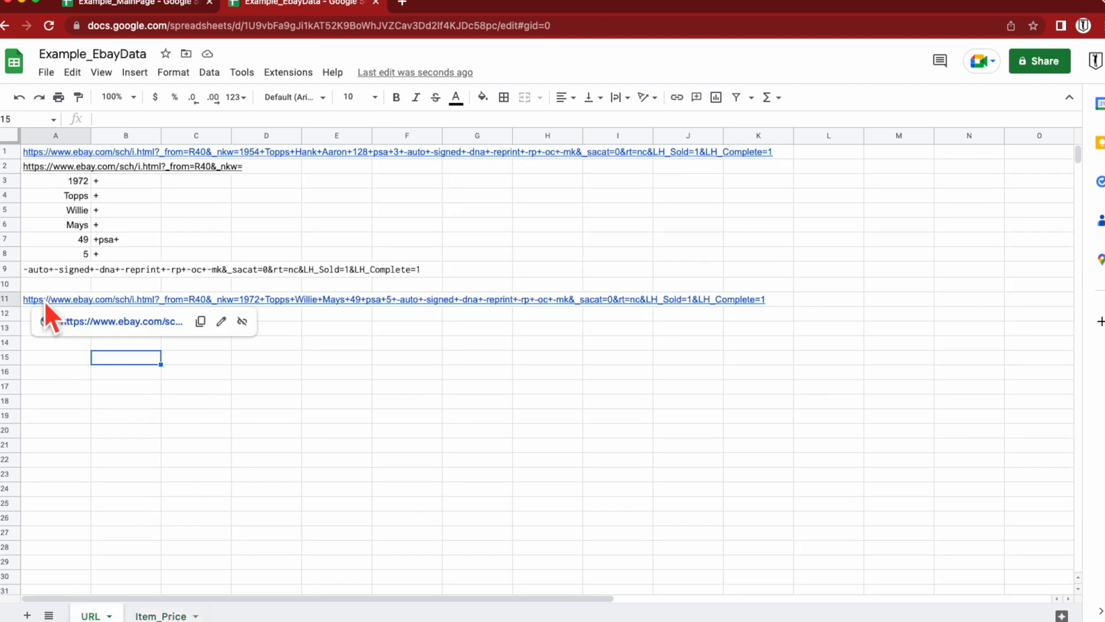
left_click(107, 322)
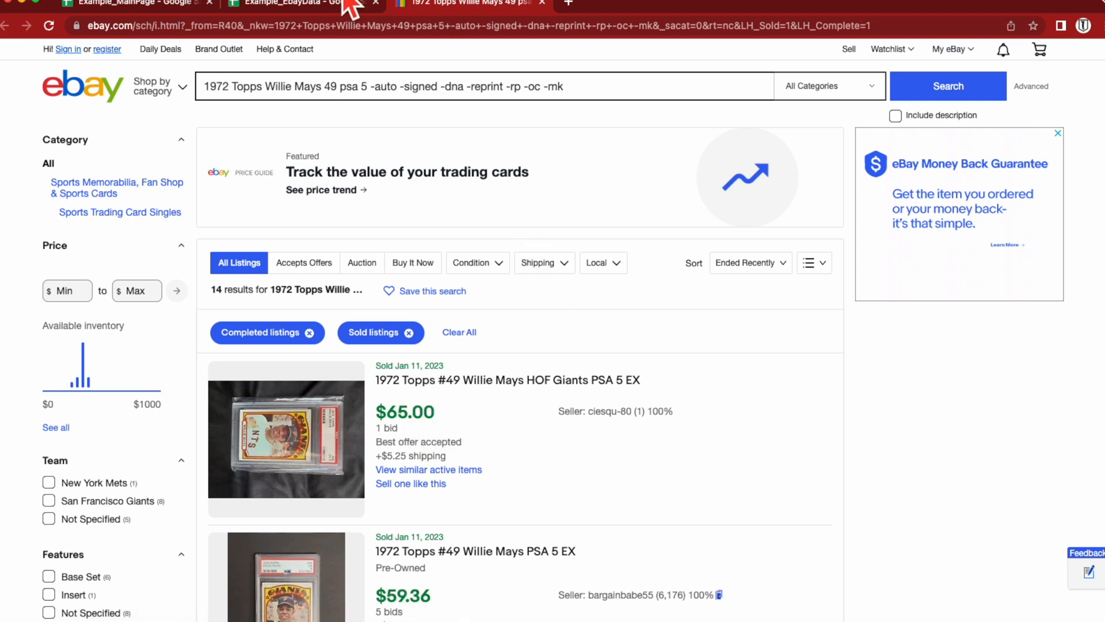
Step: Return to Item_Price in Example_EbayData and check the formula cell A3 and the imported prices in A4 and A5
left_click(319, 6)
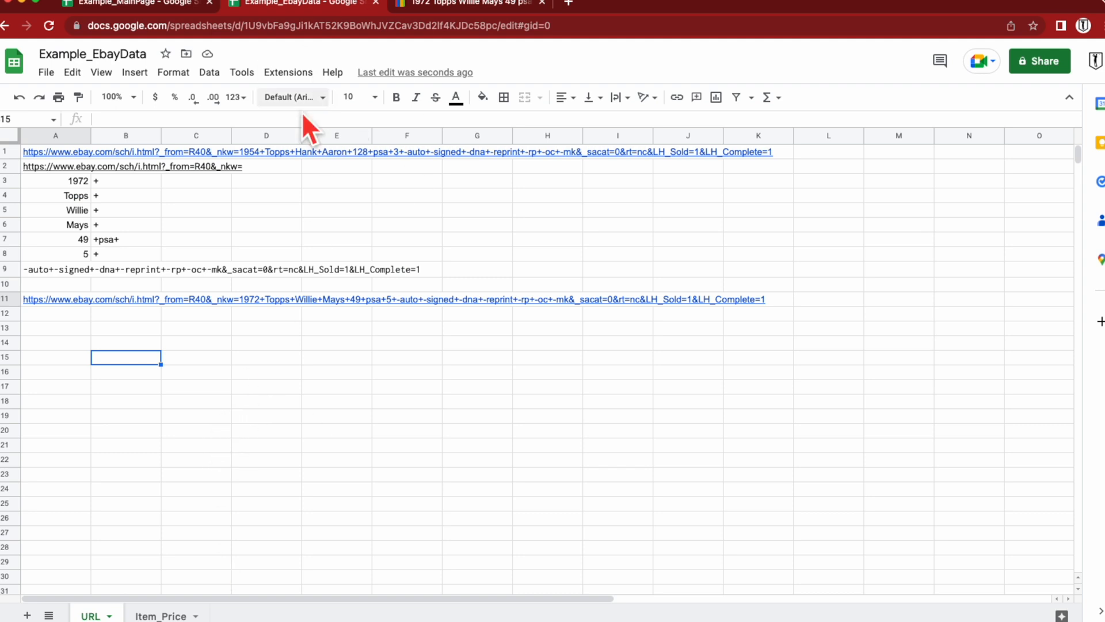
left_click(161, 616)
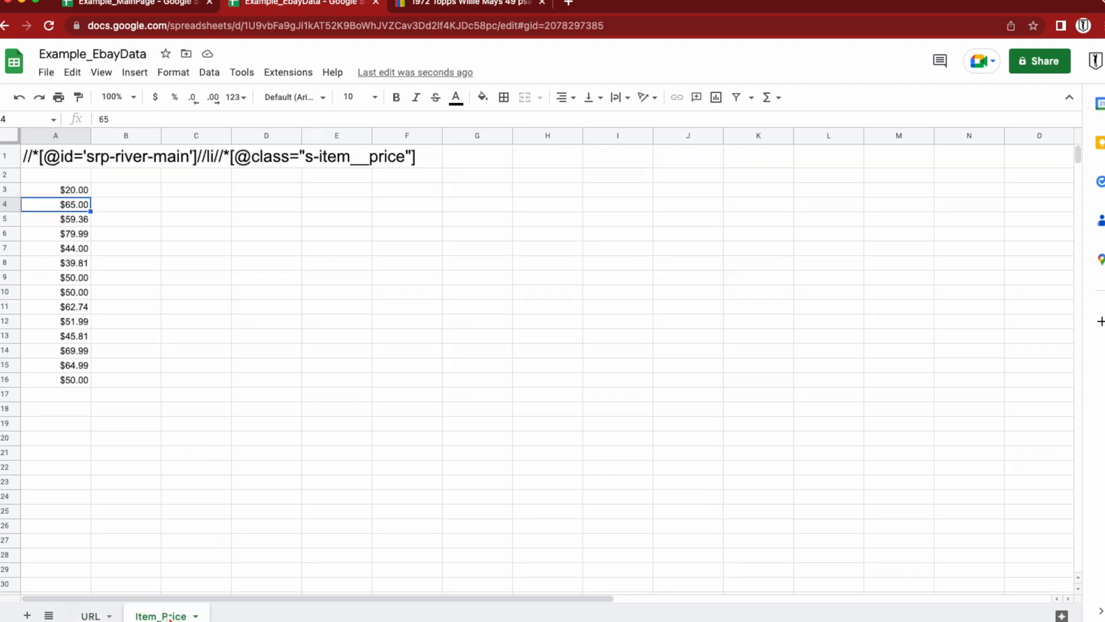
left_click(36, 190)
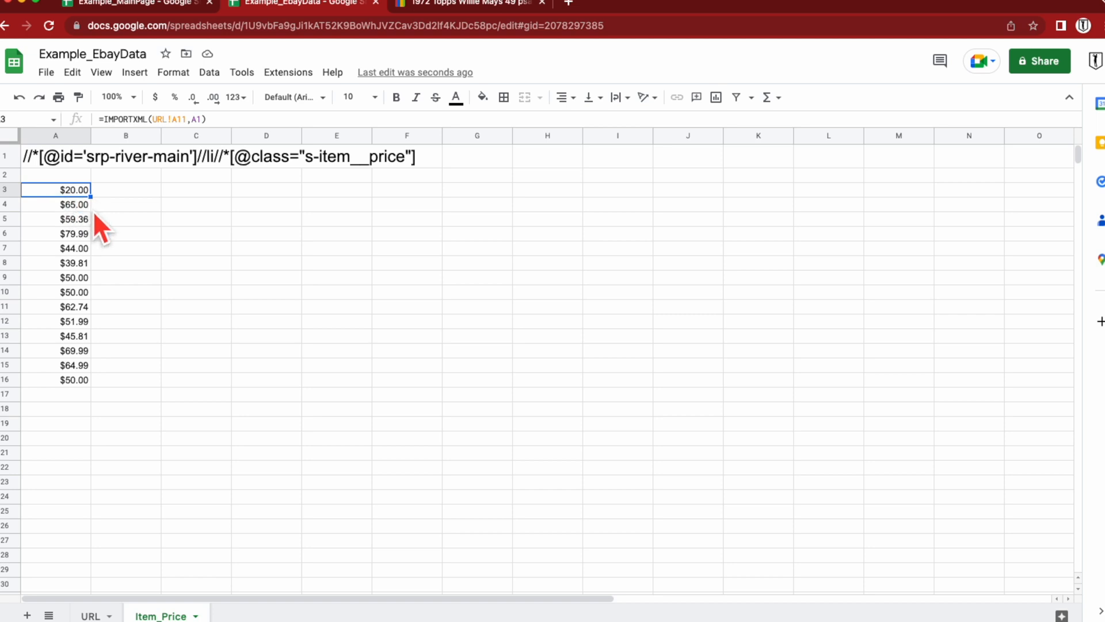
left_click(46, 207)
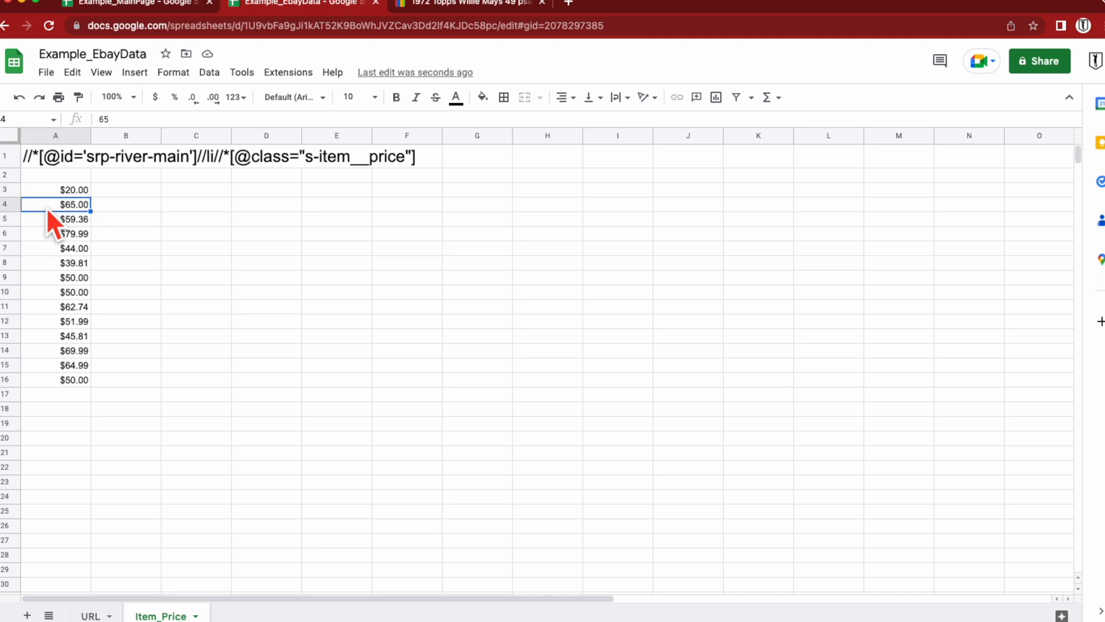
left_click(49, 219)
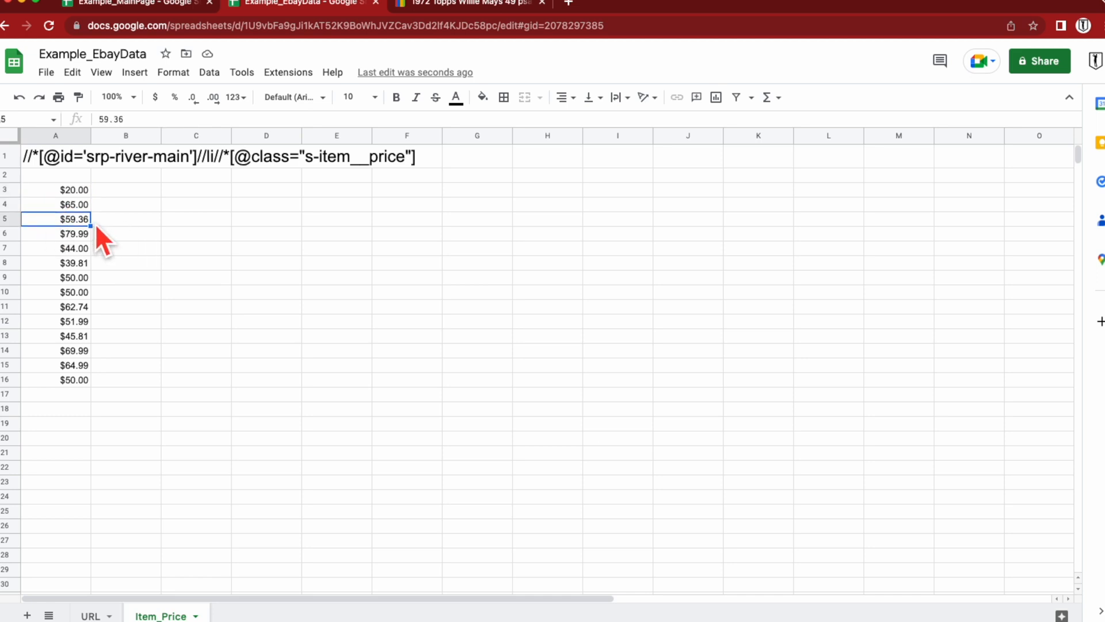
Step: Review the imported price list and select the prices in A4:A16
left_click(173, 350)
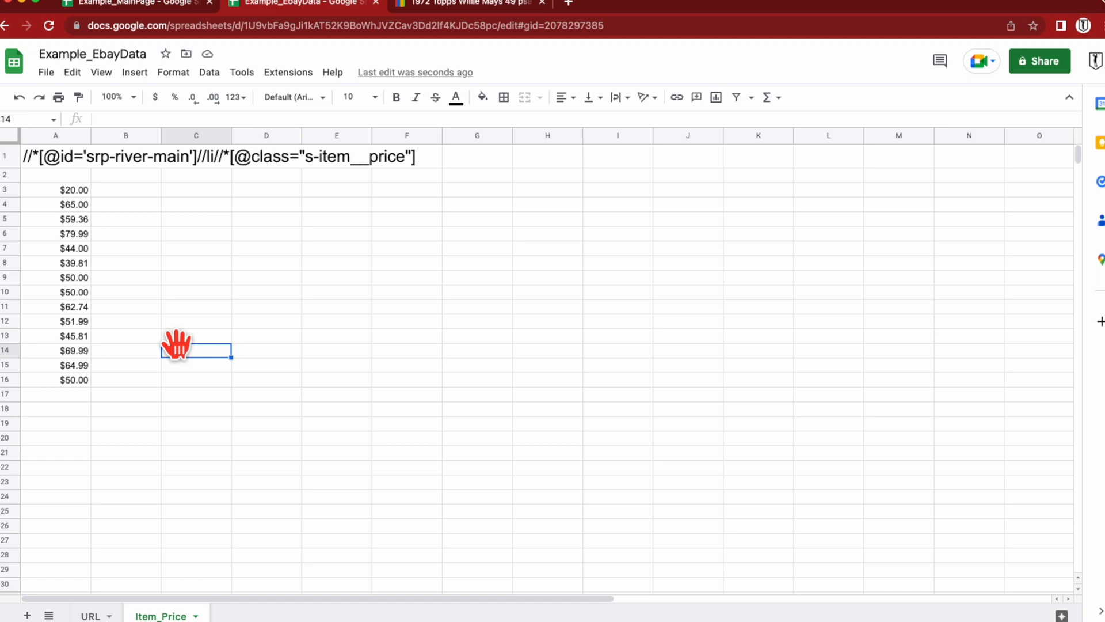
scroll(177, 346, "down", 2)
scroll(72, 203, "up", 2)
scroll(75, 199, "down", 2)
scroll(75, 194, "up", 2)
left_click_drag(74, 202, 80, 383)
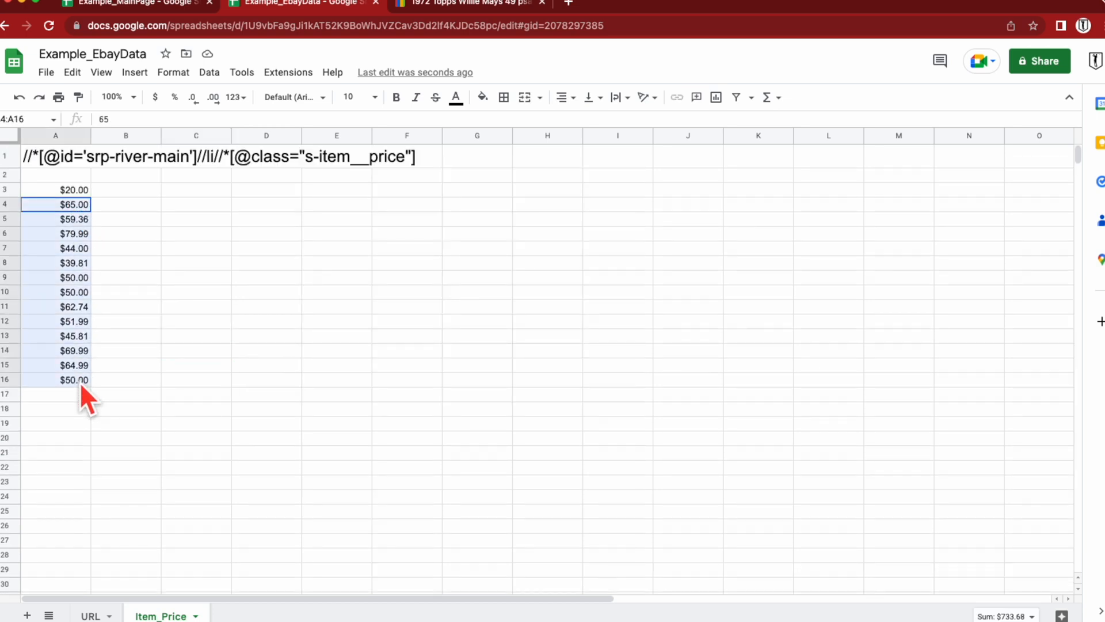
Step: Switch the selection summary for the prices in A4:A16 of Item_Price to Count
left_click(1007, 615)
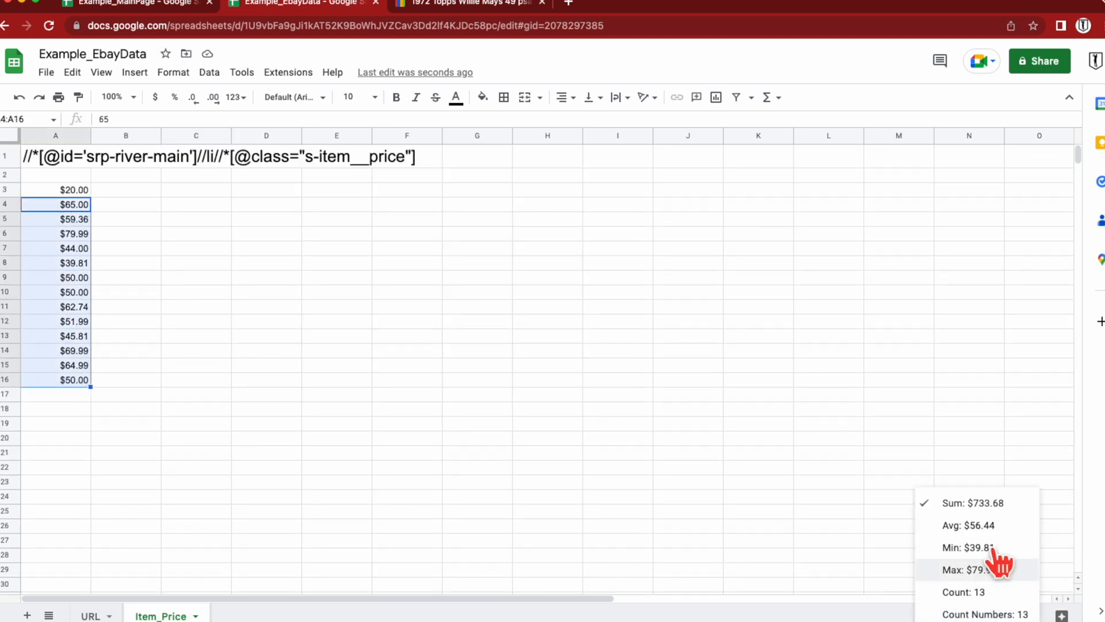
left_click(987, 592)
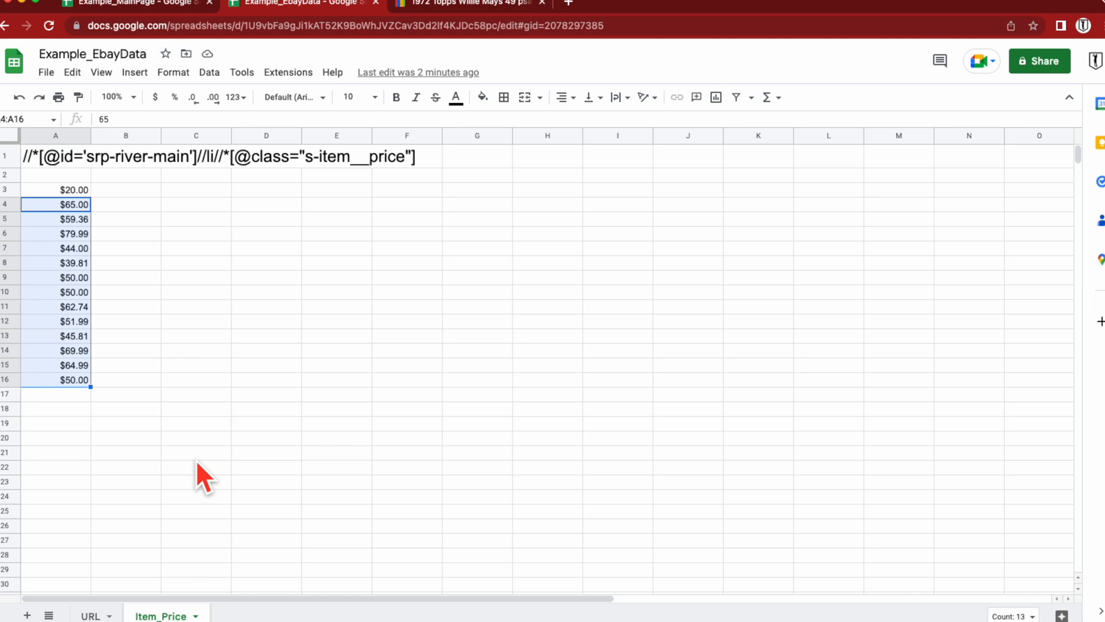
Step: Switch to Example_MainPage and enter the label Count in B11 of the Main sheet
left_click(91, 615)
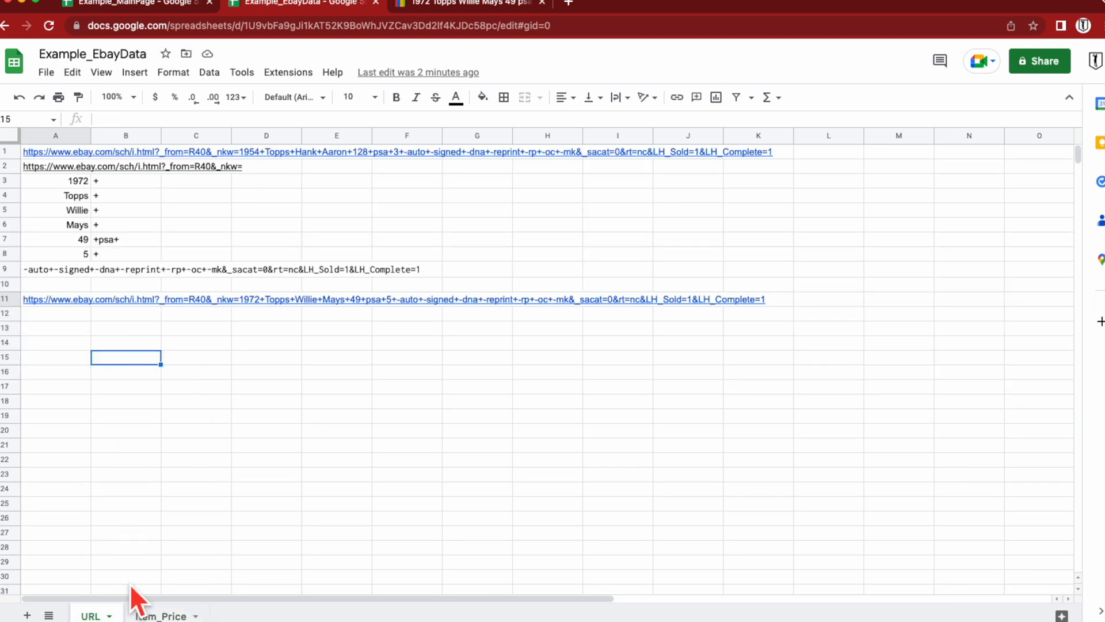
left_click(146, 6)
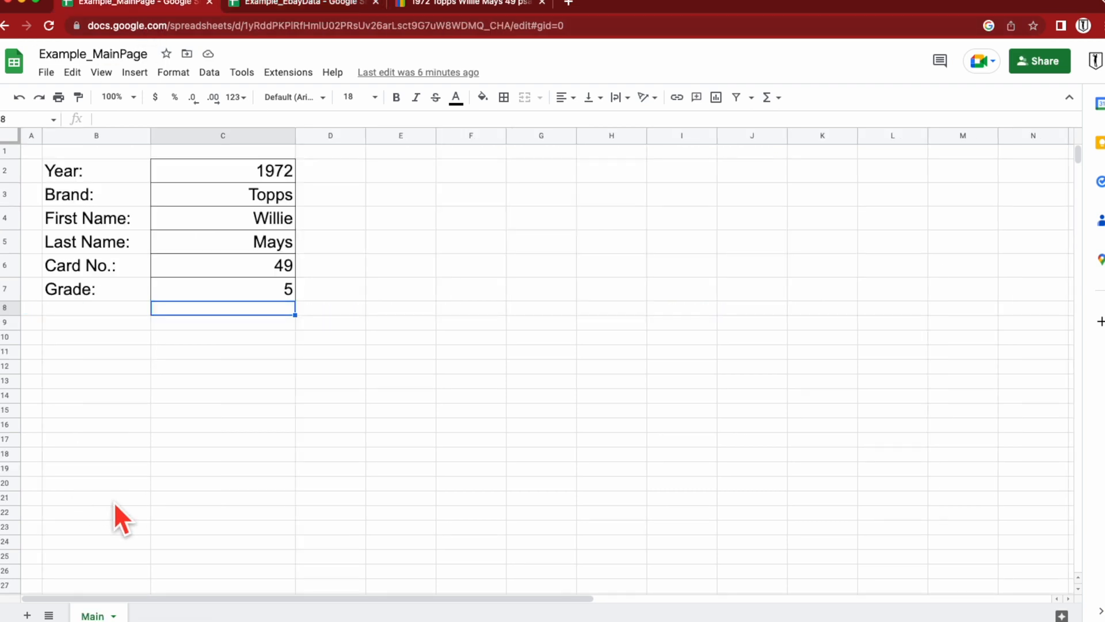
left_click(88, 325)
left_click(101, 353)
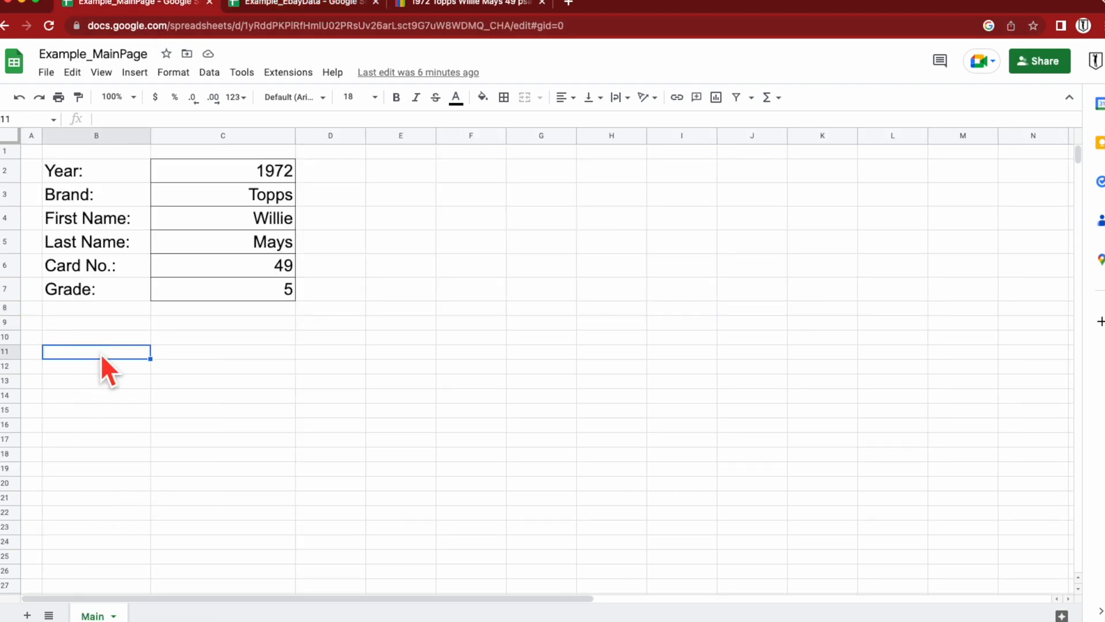
type("Count")
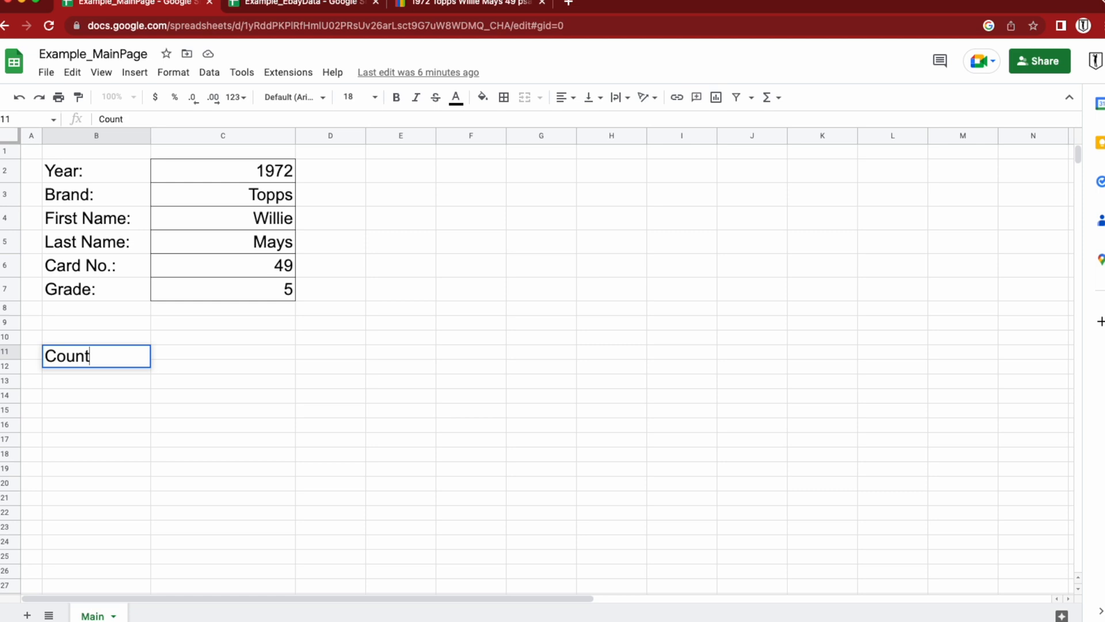
key("Tab")
key("Left")
key("Right")
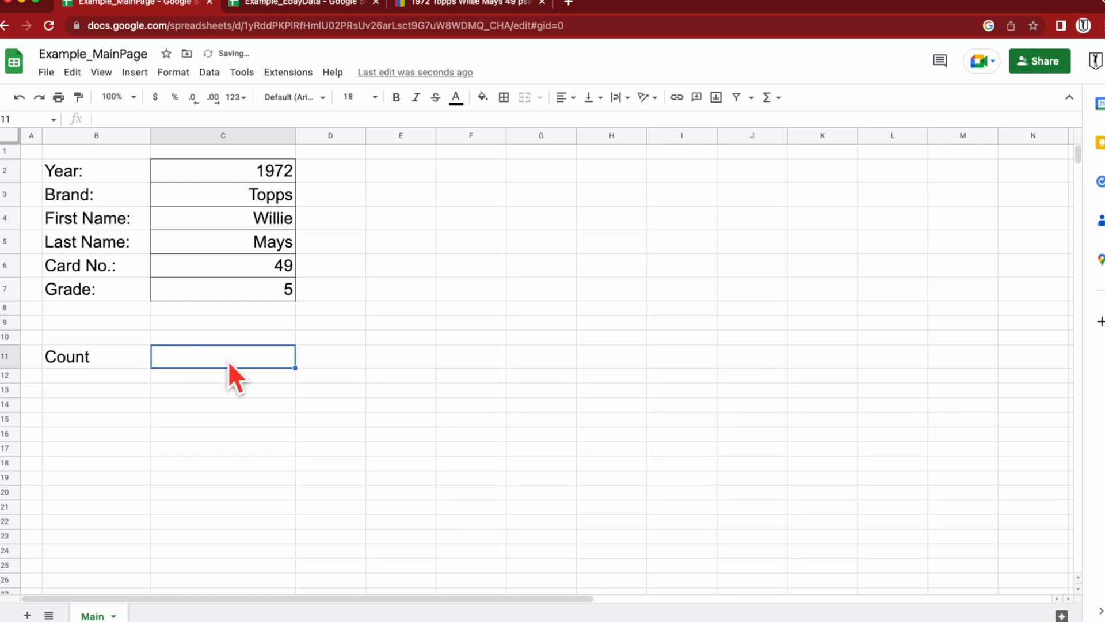
Step: Return to Item_Price in Example_EbayData and enter the label Count in L1
left_click(299, 3)
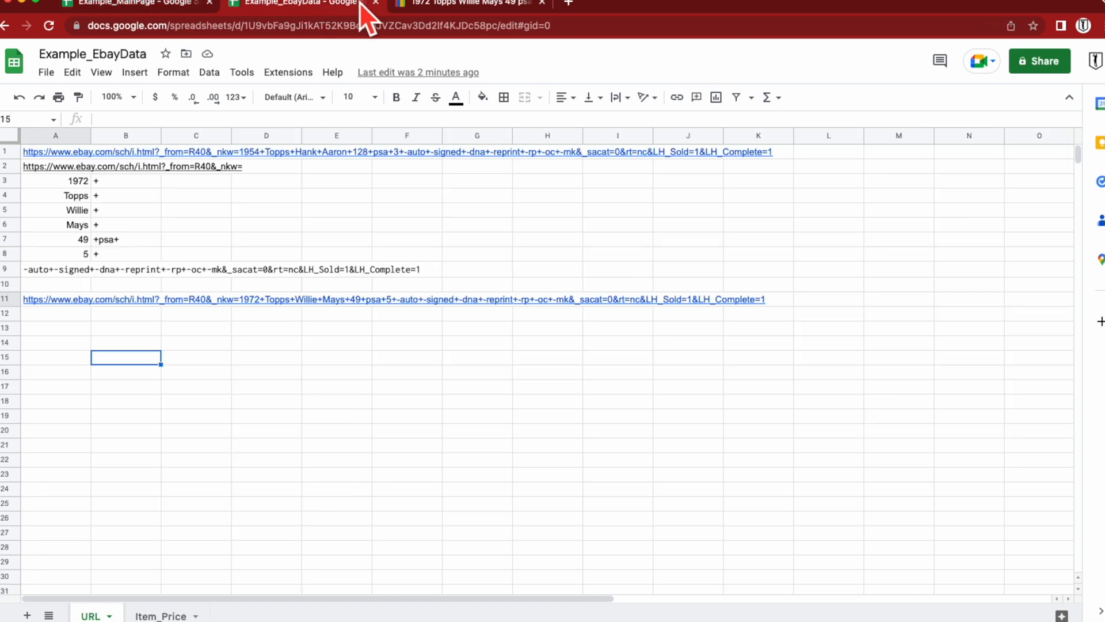
left_click(161, 616)
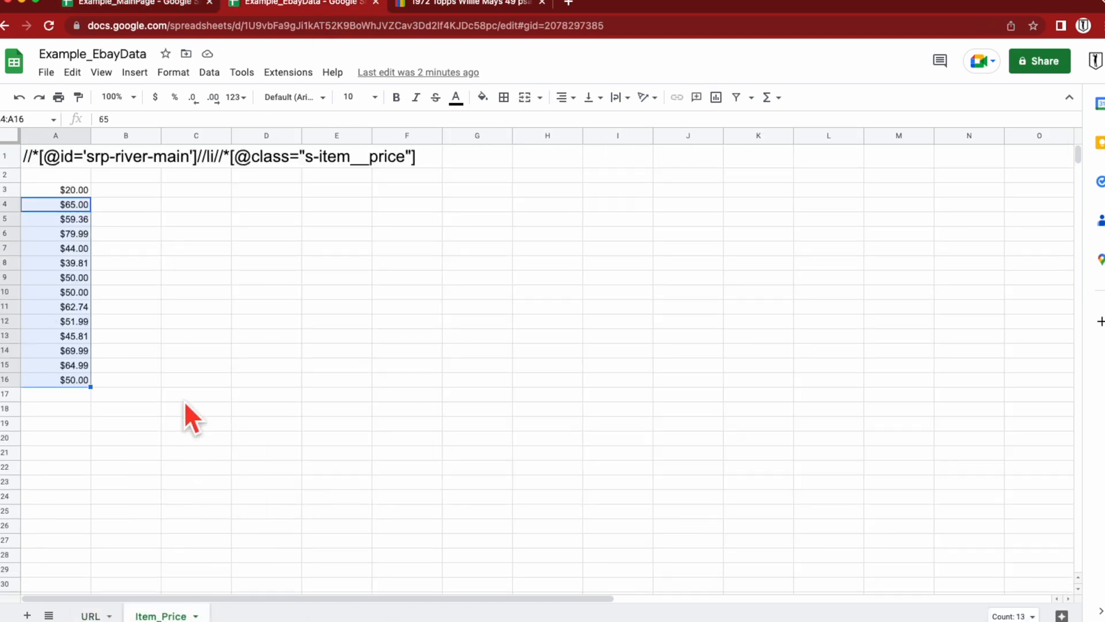
left_click(837, 159)
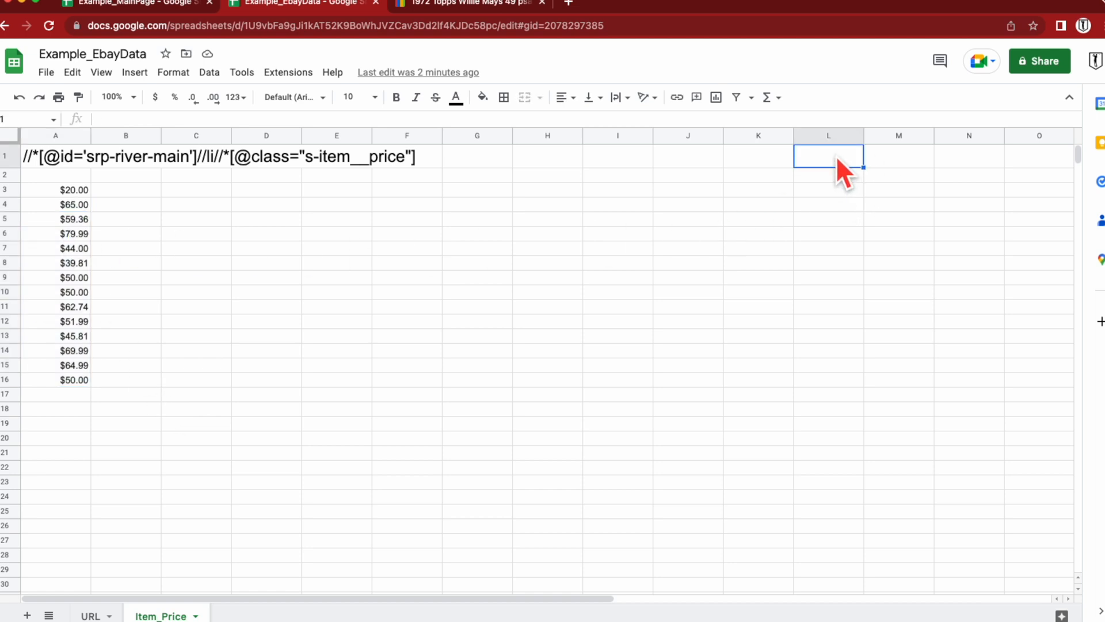
type("Count")
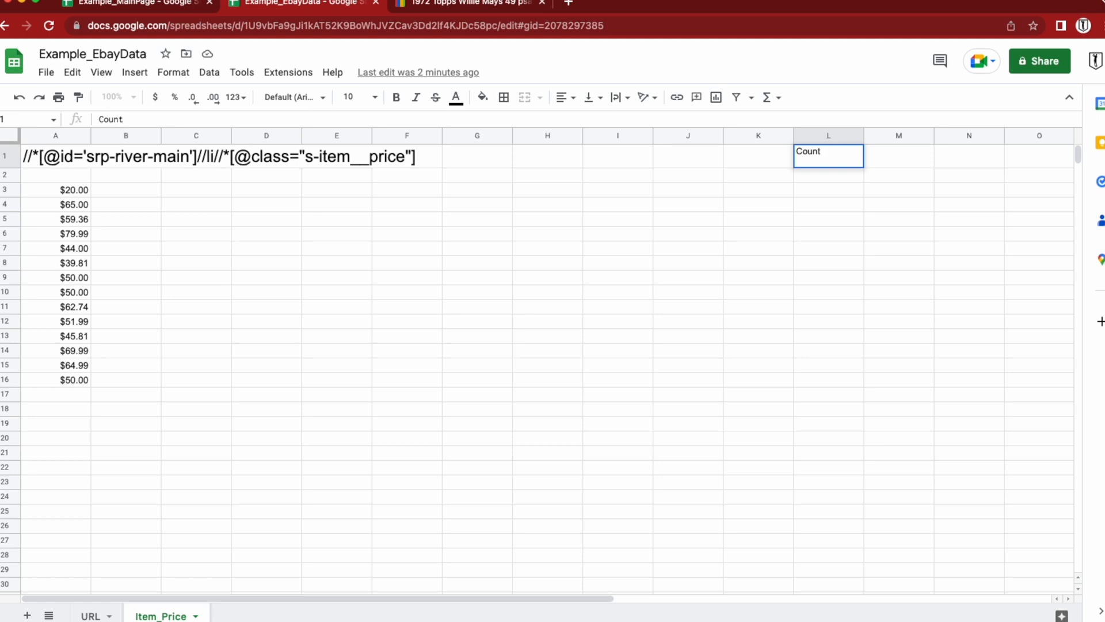
key("Return")
Step: Enter the formula =COUNT(A4:A100) in M1, beside the Count label
key("Up")
key("Right")
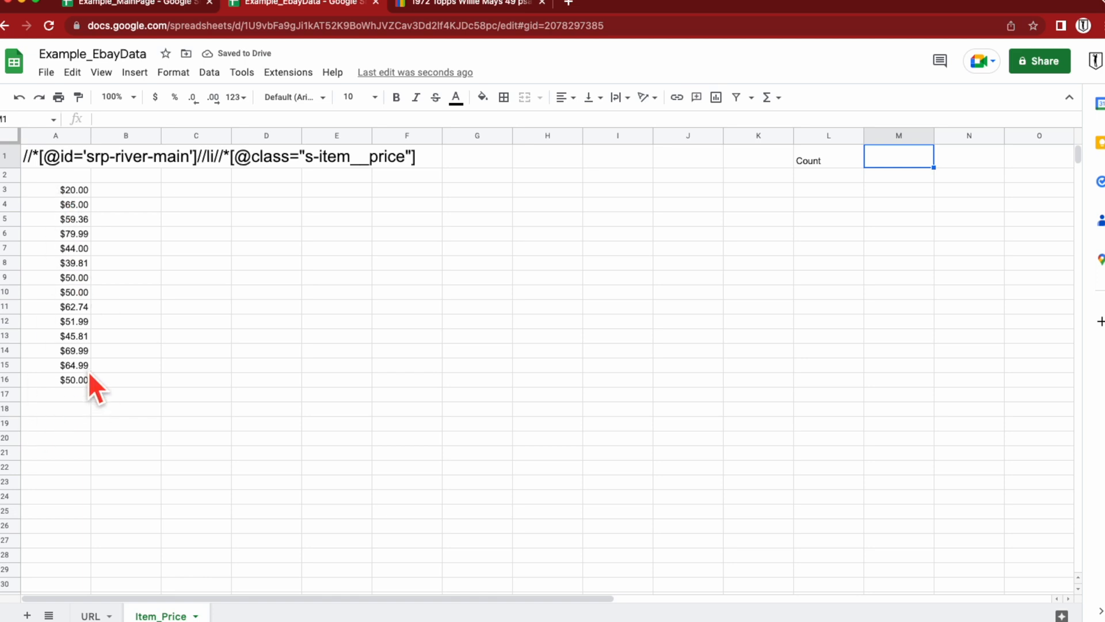
type("=cou")
key("Tab")
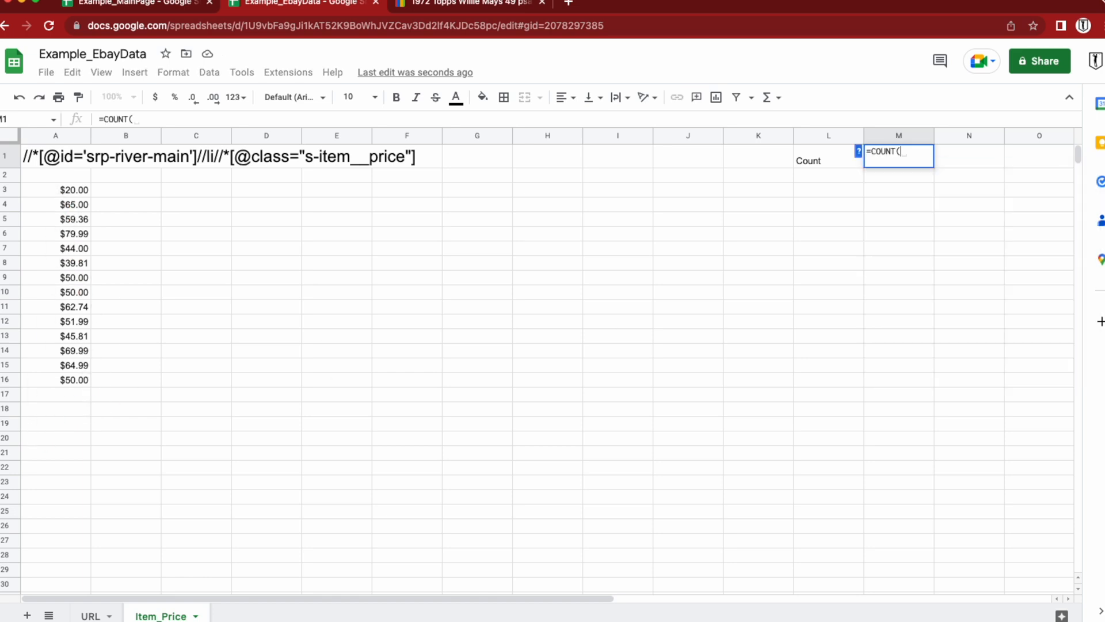
left_click(73, 206)
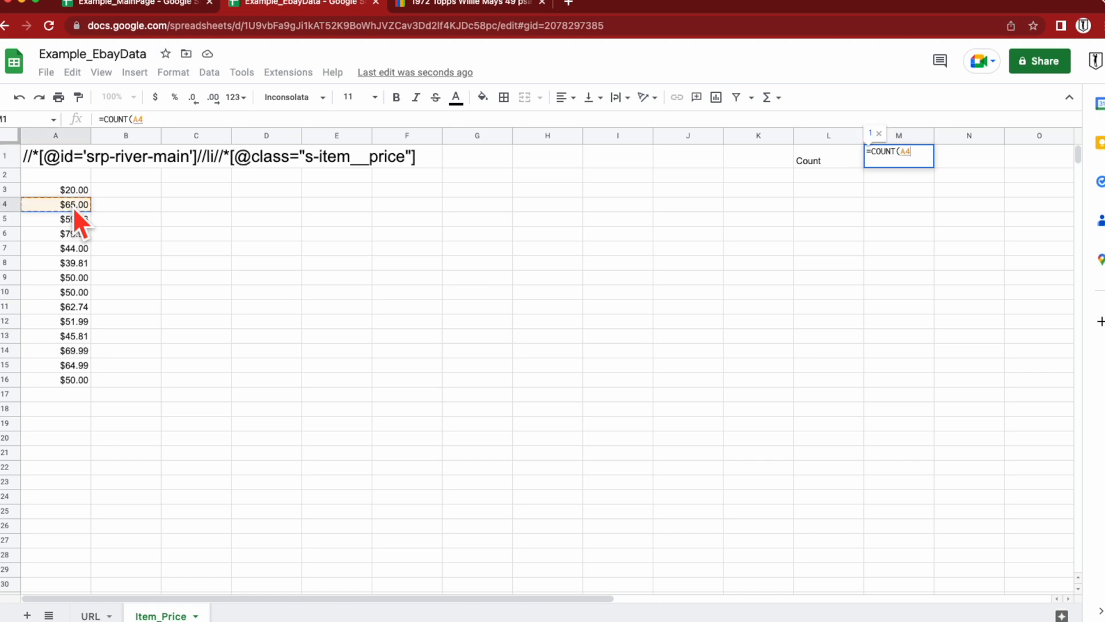
left_click_drag(73, 206, 70, 221)
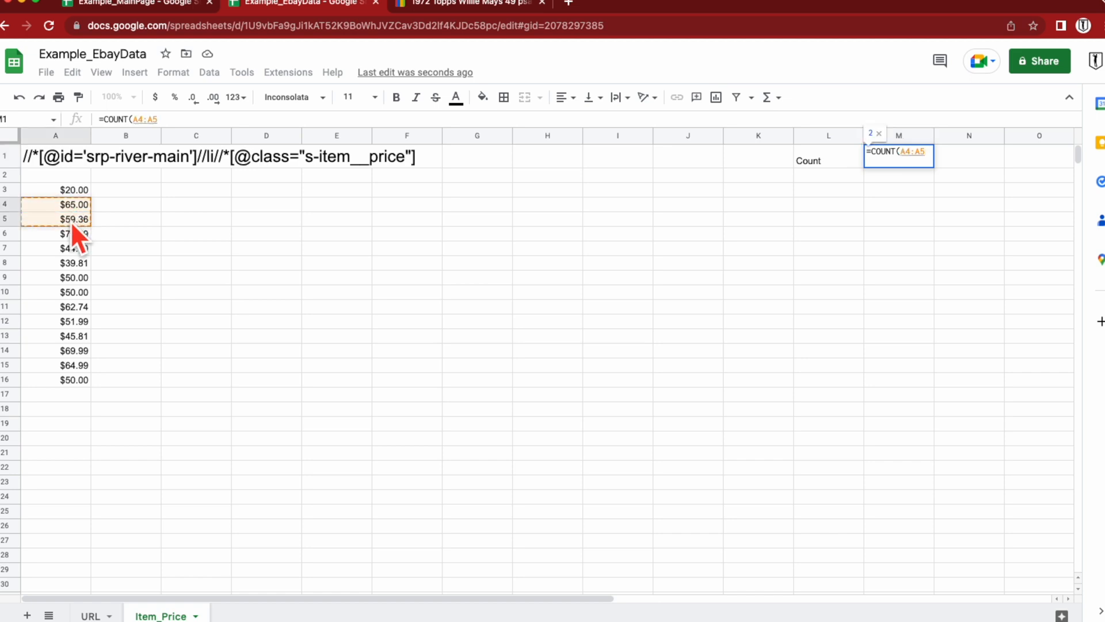
left_click(172, 119)
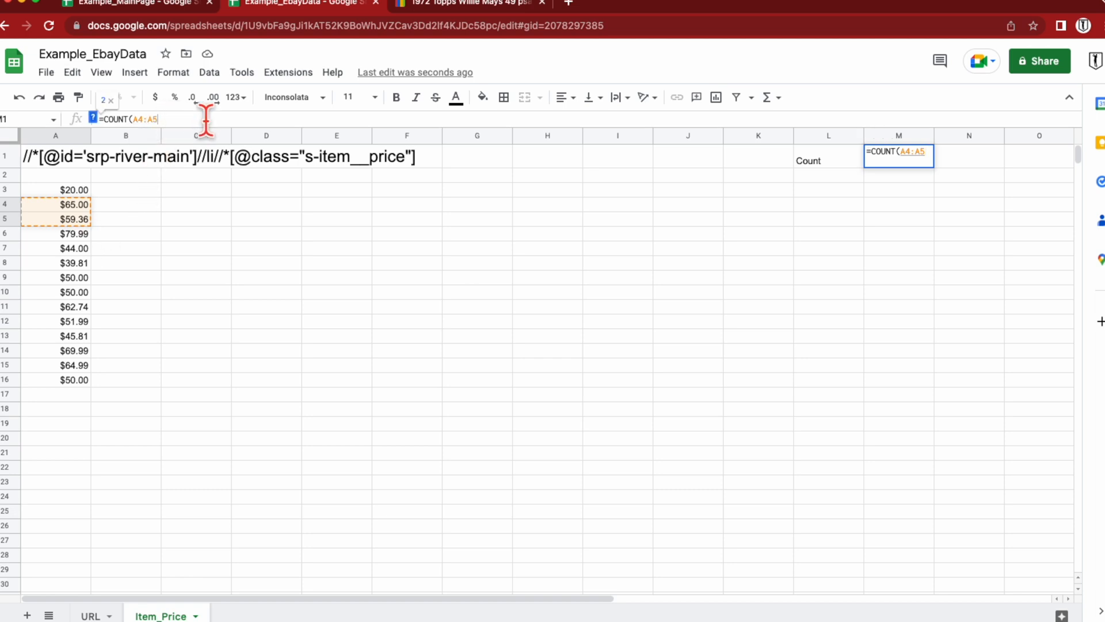
key("BackSpace")
type("100")
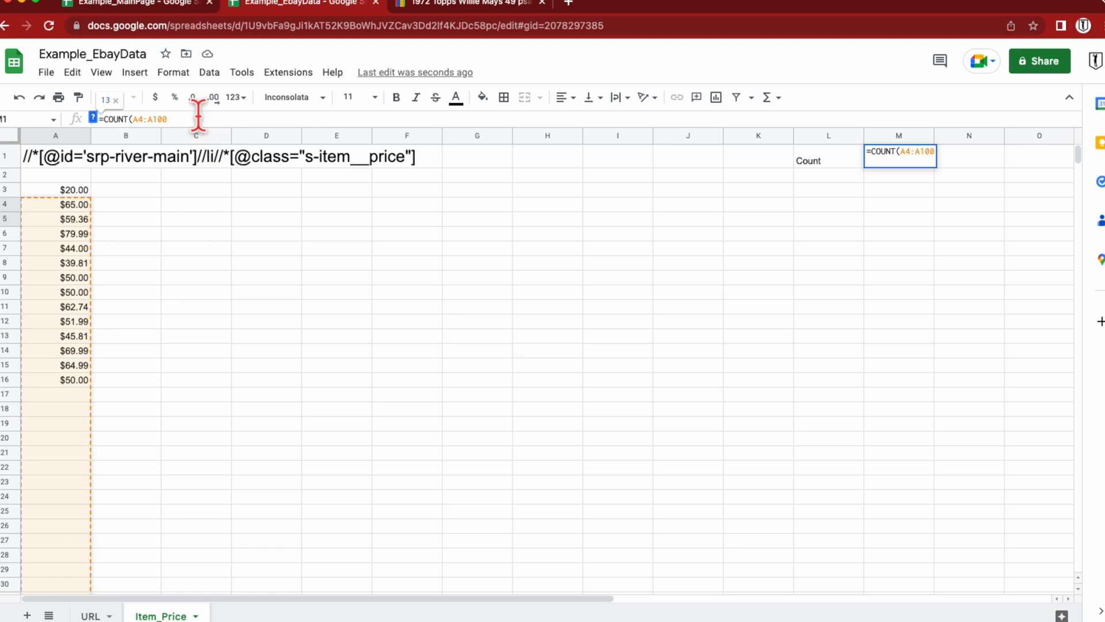
type(")")
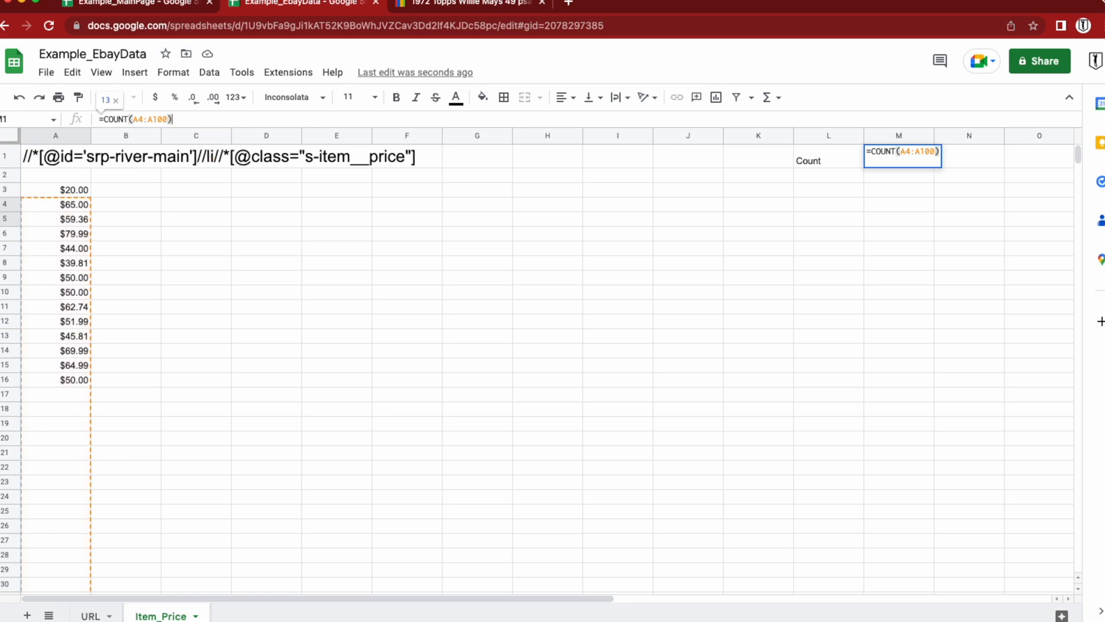
key("Return")
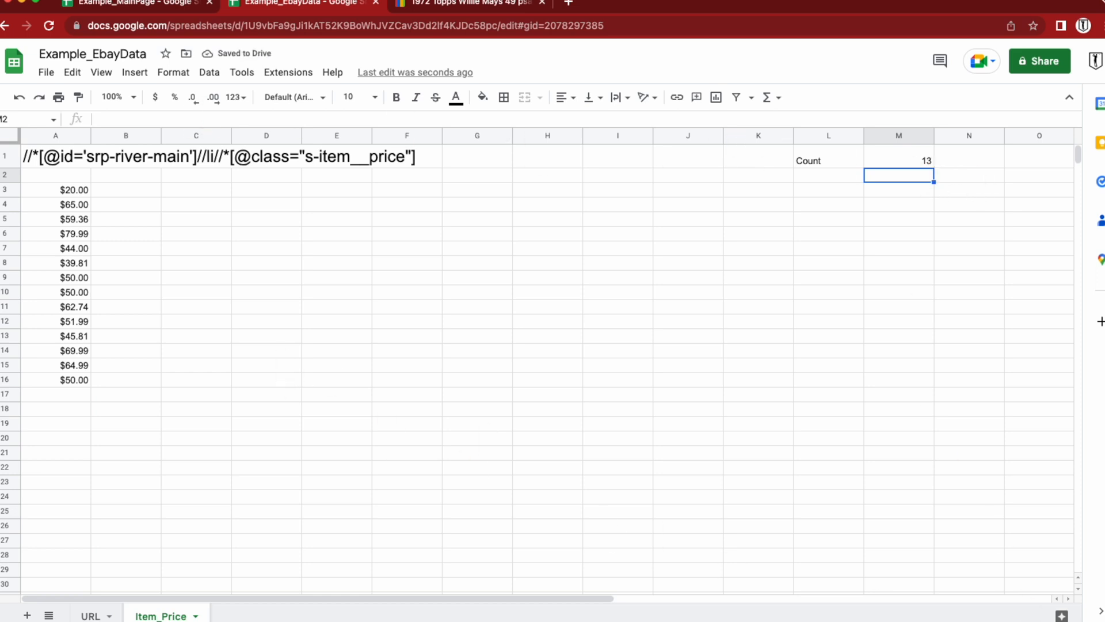
Step: Compare the count in M1 with the prices in A4:A16 and check the IMPORTXML formula cell A3 above them
left_click_drag(67, 201, 64, 385)
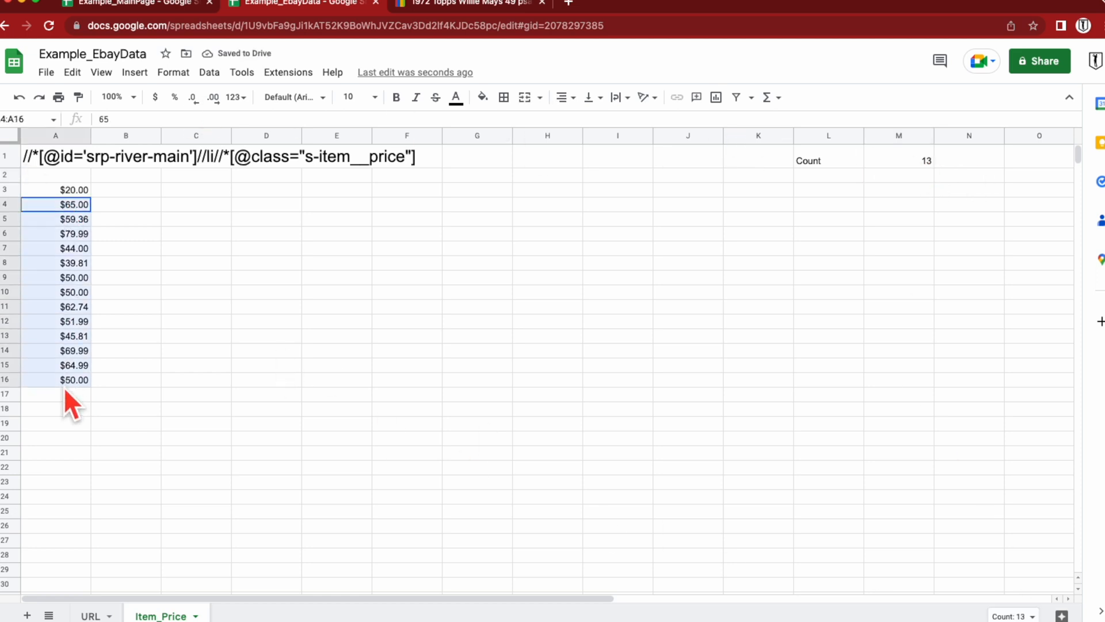
left_click(240, 203)
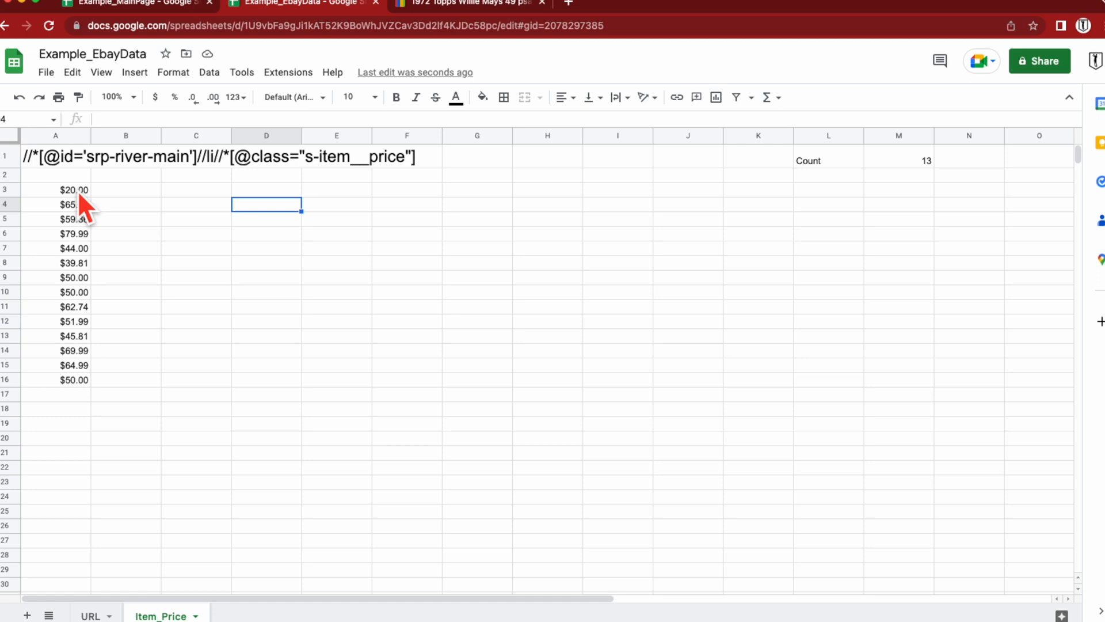
scroll(78, 191, "right", 2)
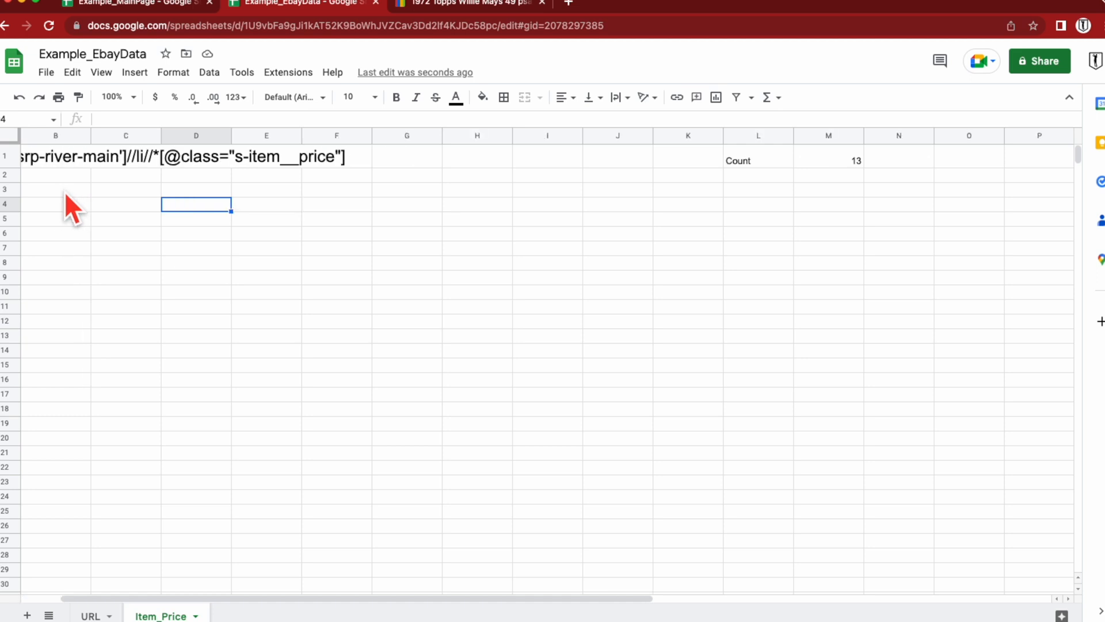
scroll(155, 195, "left", 2)
left_click(44, 192)
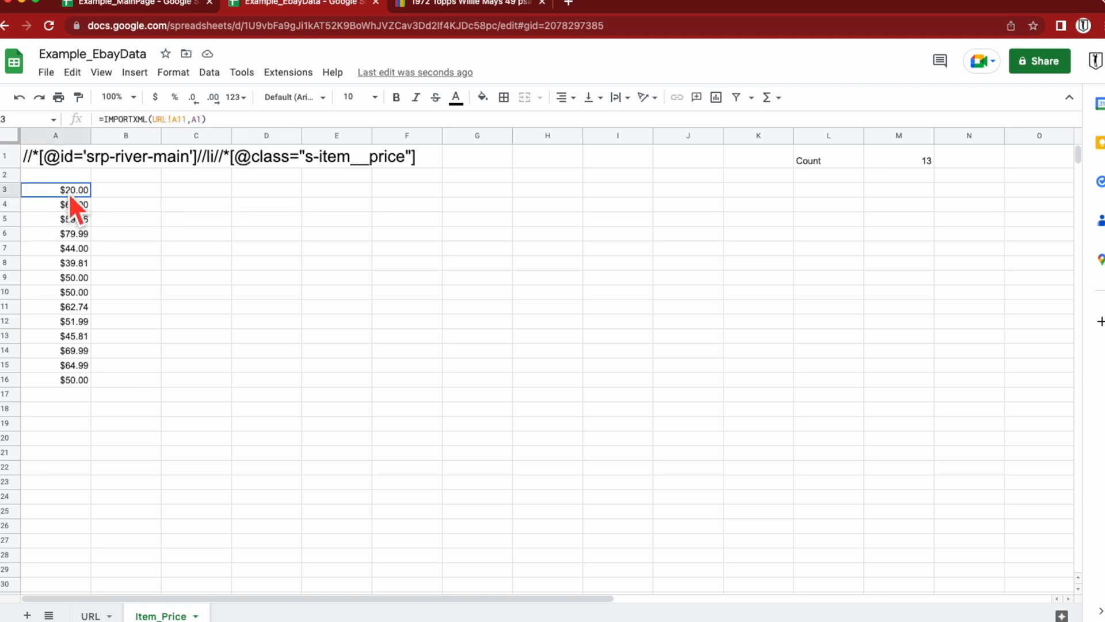
left_click_drag(9, 205, 20, 374)
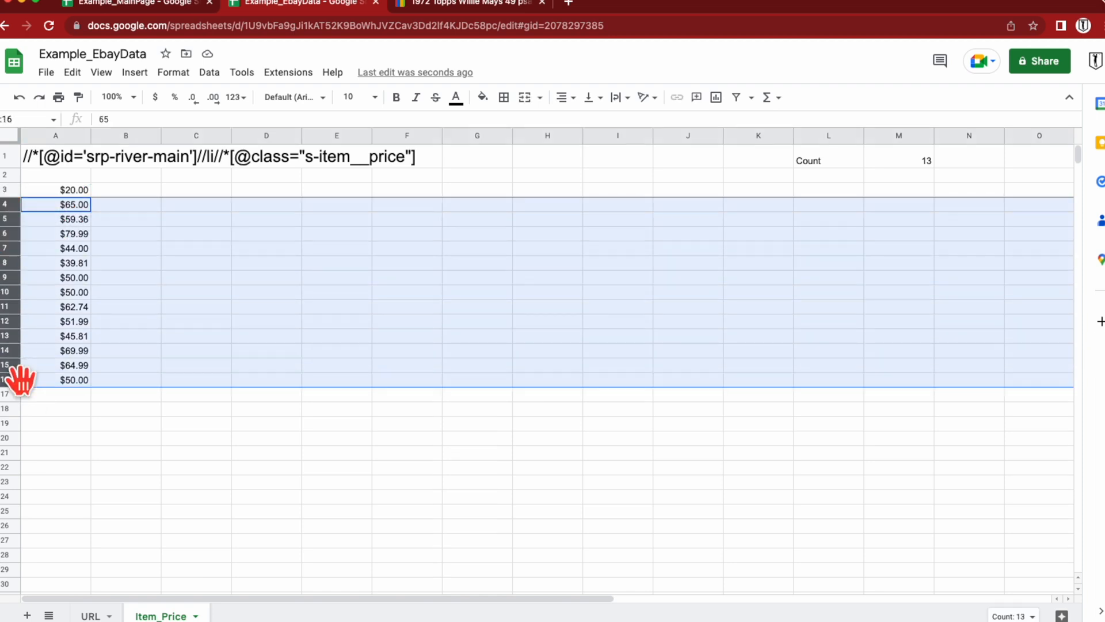
Step: Fill the IMPORTXML formula cell A3 with black to hide its price, and review the prices below it
left_click(45, 192)
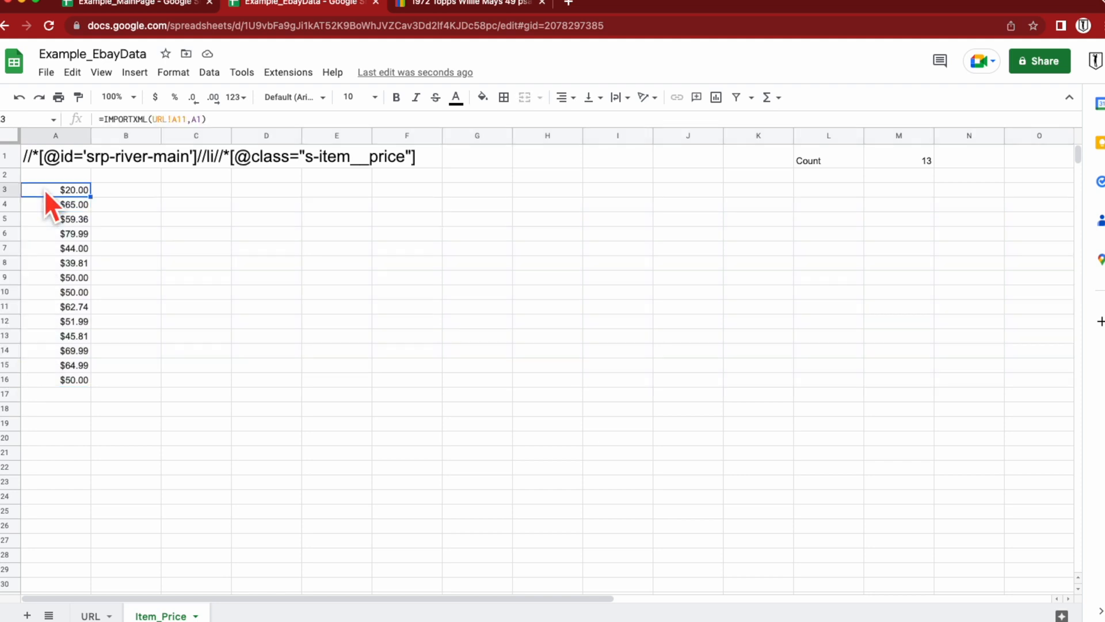
left_click(483, 97)
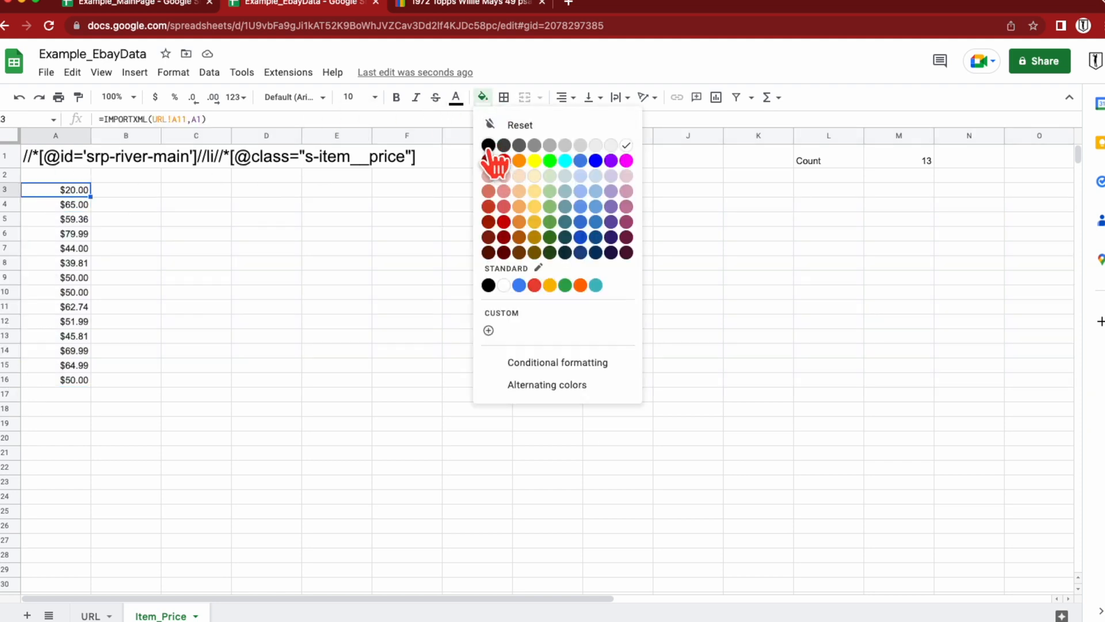
left_click(488, 146)
left_click(397, 251)
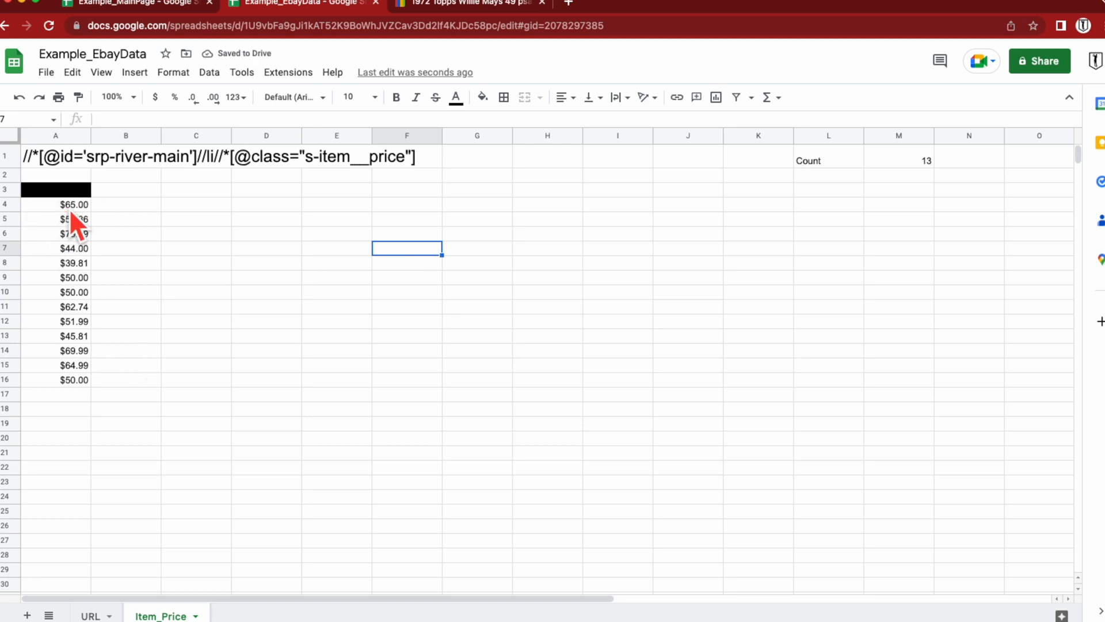
left_click_drag(33, 207, 36, 364)
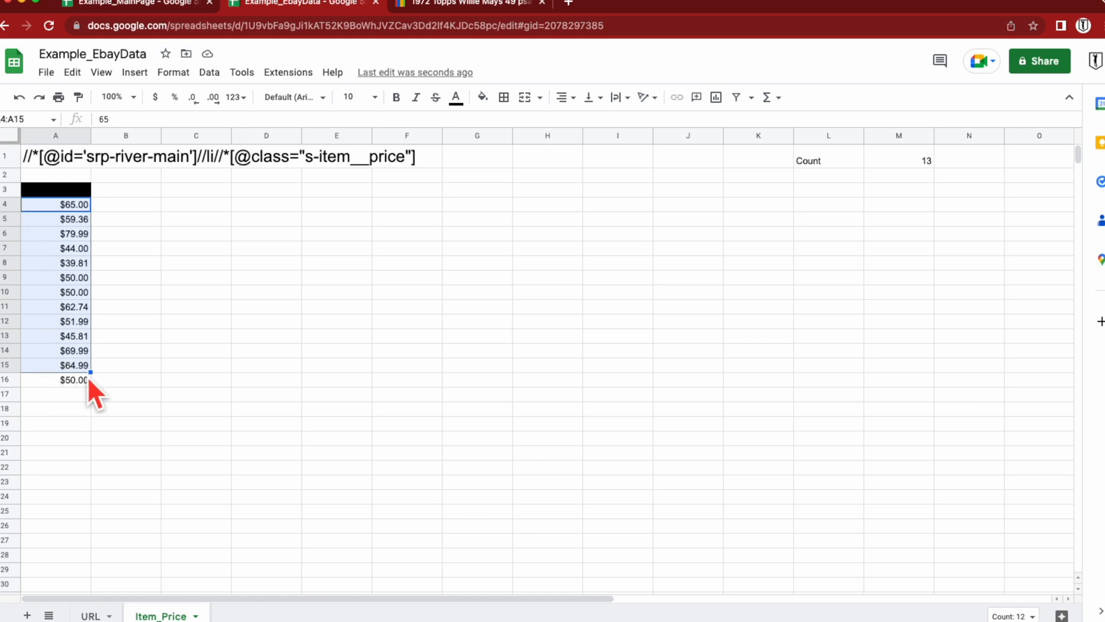
left_click(578, 380)
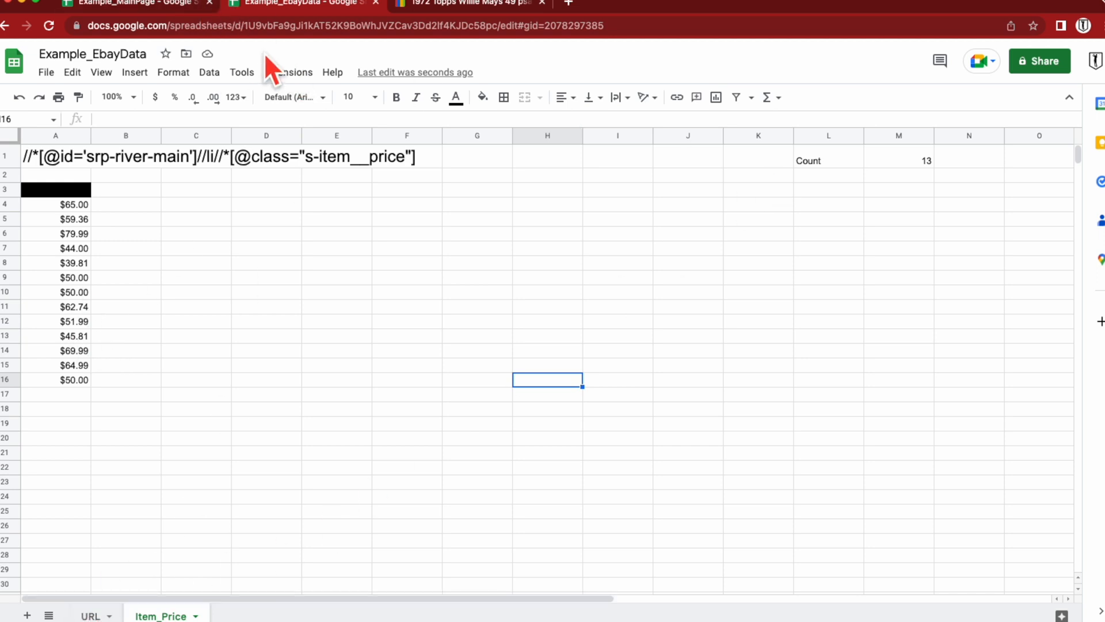
Step: Switch to Example_MainPage and set the card's Year in C2 to 1986 and its Brand in C3 to Fleer
left_click(167, 5)
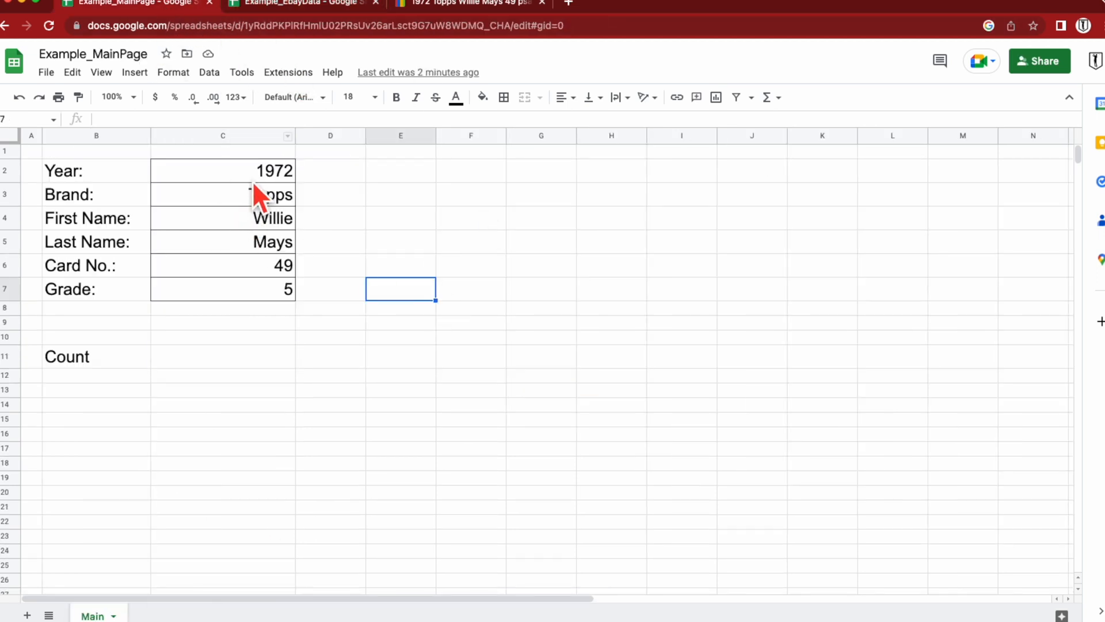
left_click(279, 176)
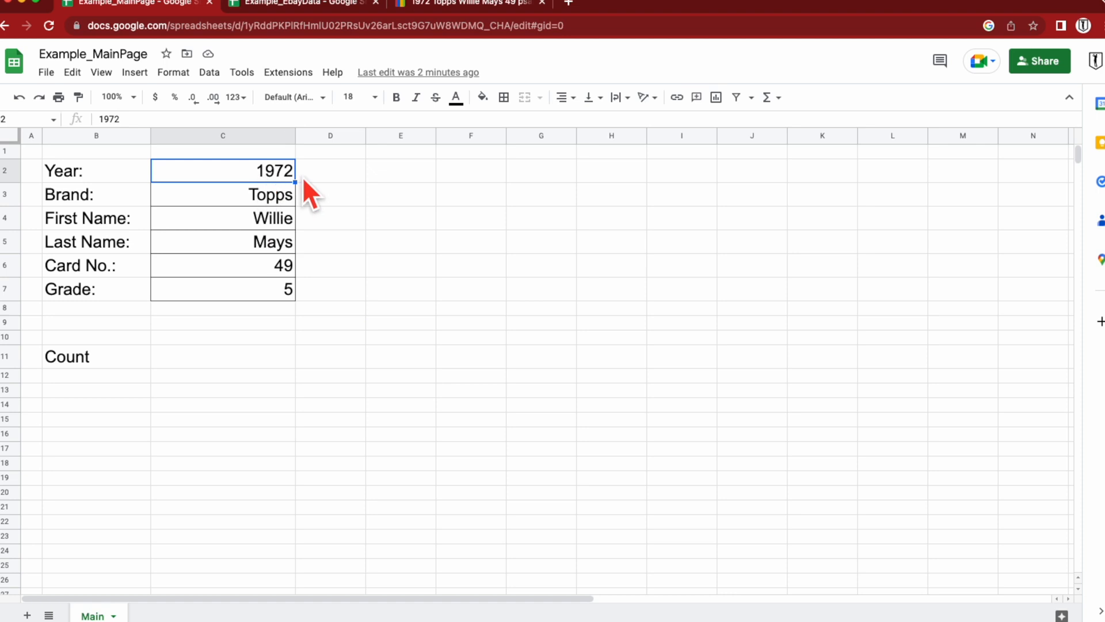
type("1986")
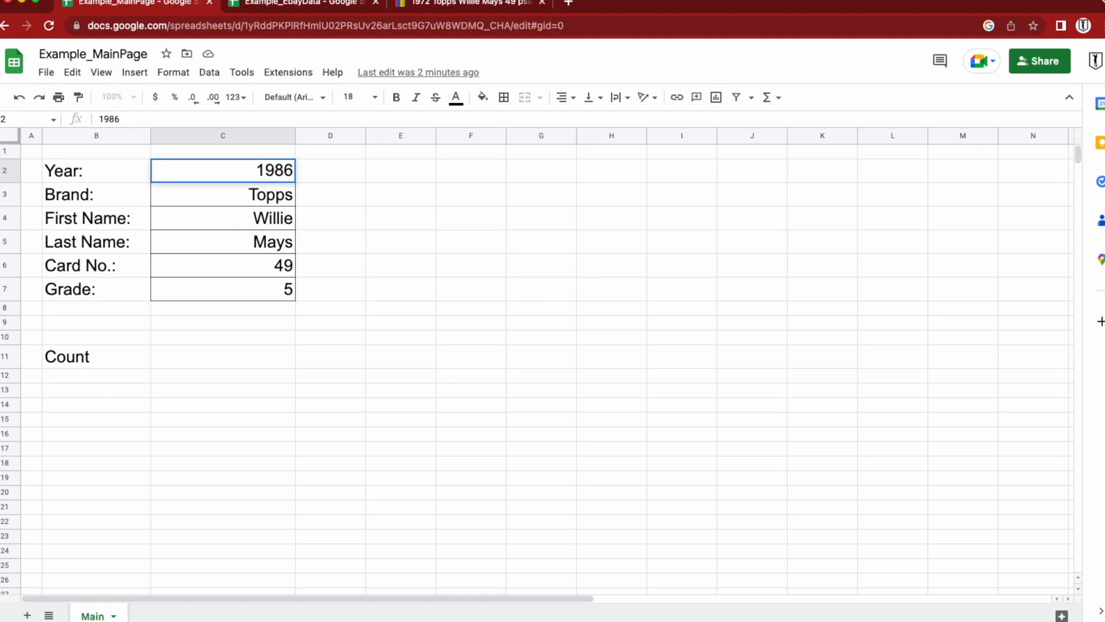
key("Return")
type("Fleer")
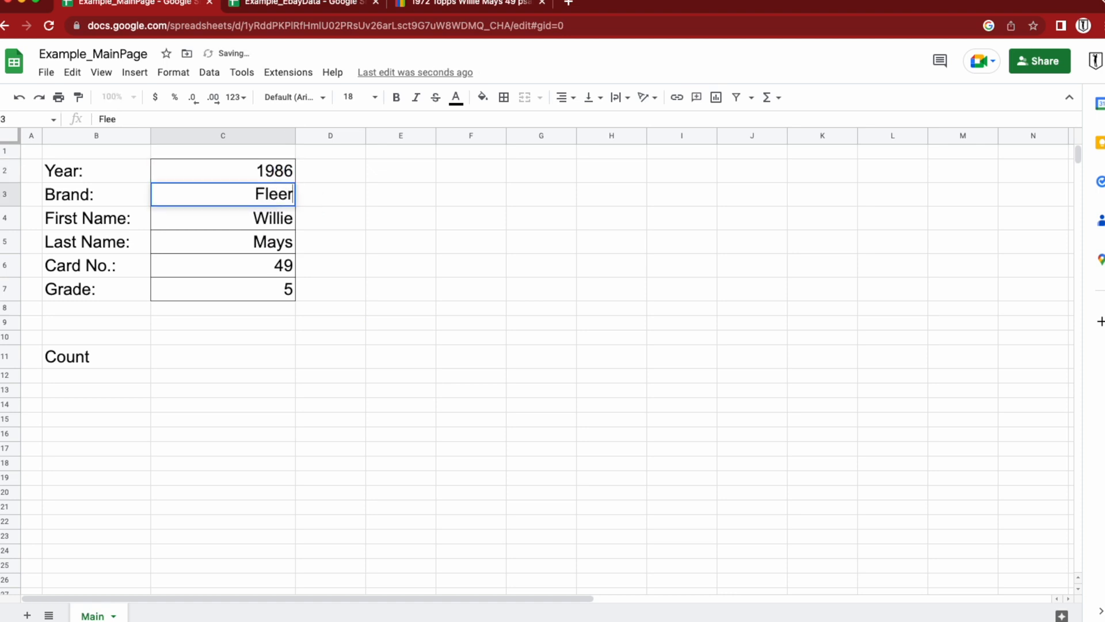
Step: Set the card's First Name in C4 to Charles and its Last Name in C5 to Barkley
key("Return")
type("Charles")
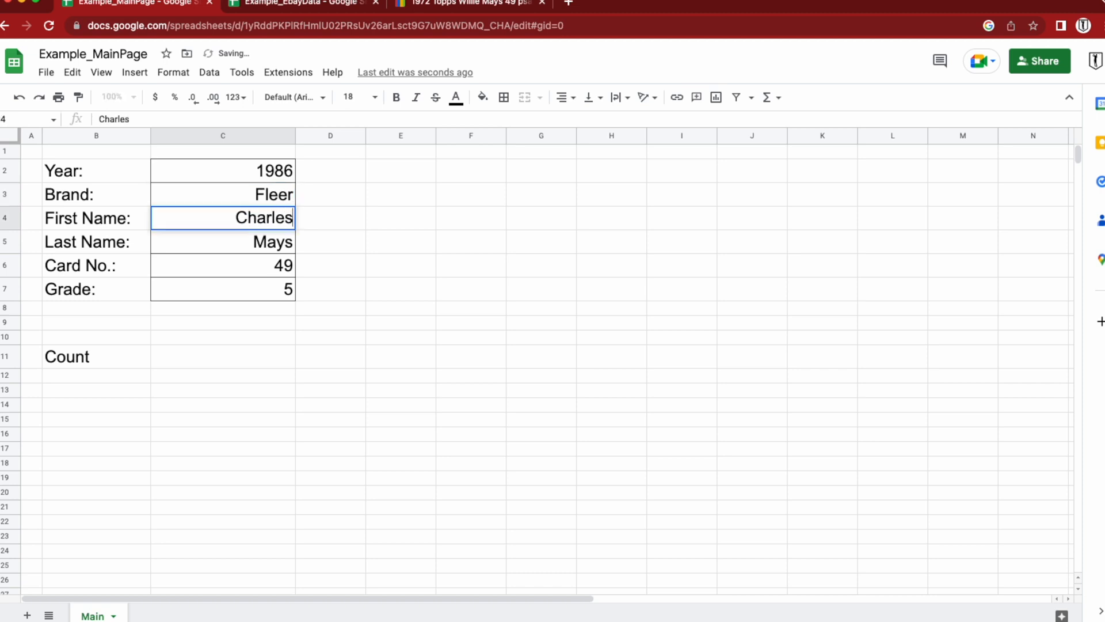
key("Return")
type("Barkely")
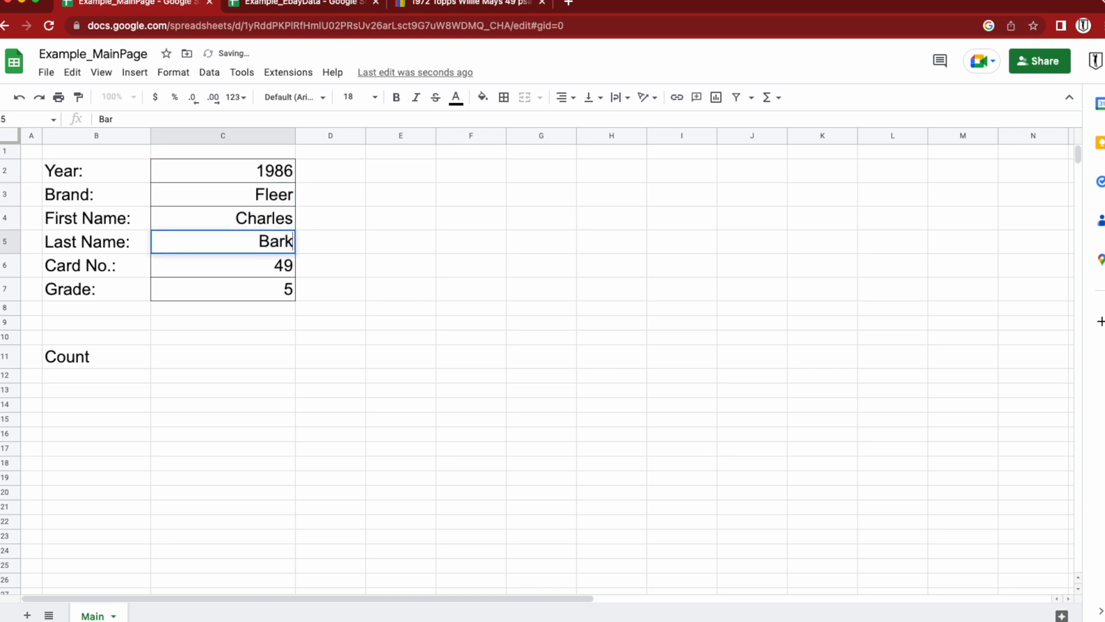
key("BackSpace")
key("BackSpace")
key("BackSpace")
type("ley")
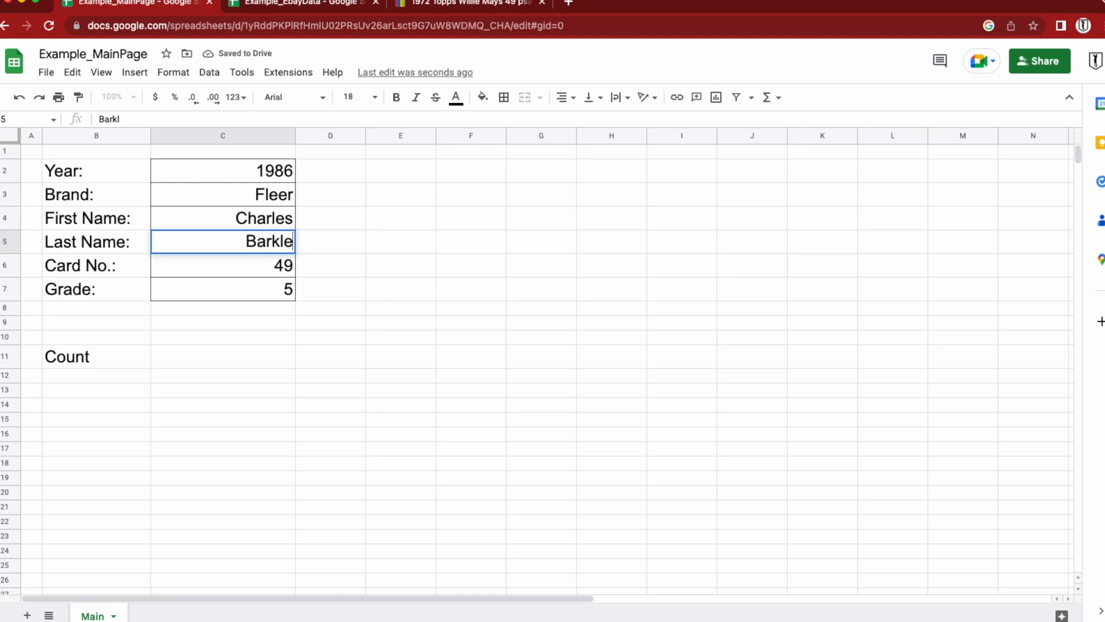
Step: Set the Card No. in C6 to 7 and the Grade in C7 to 8
key("Return")
type("7")
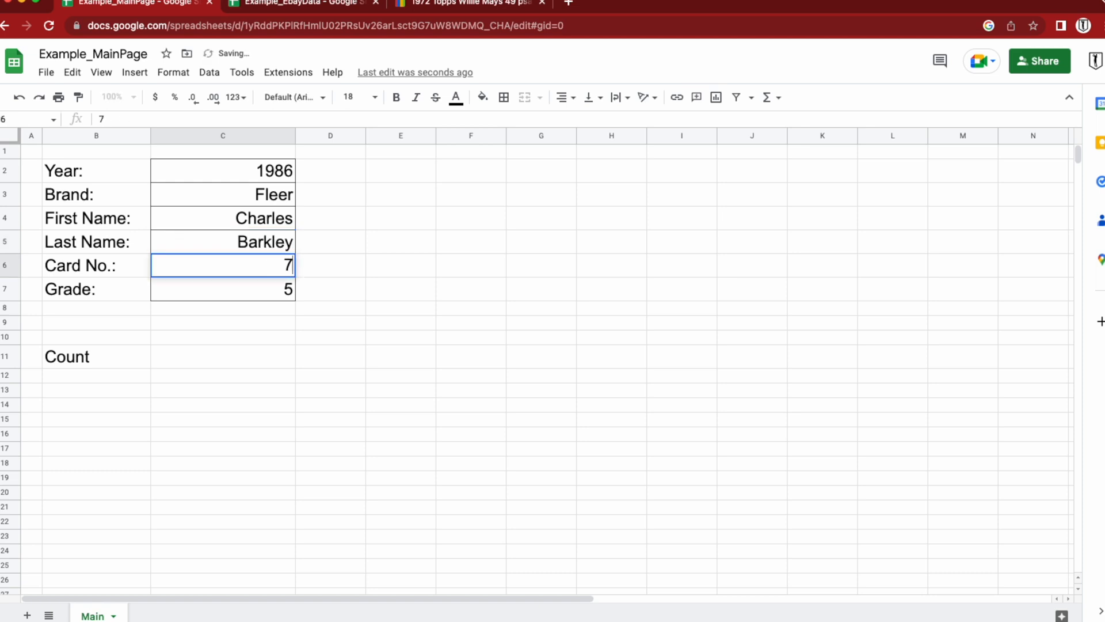
key("Return")
type("8")
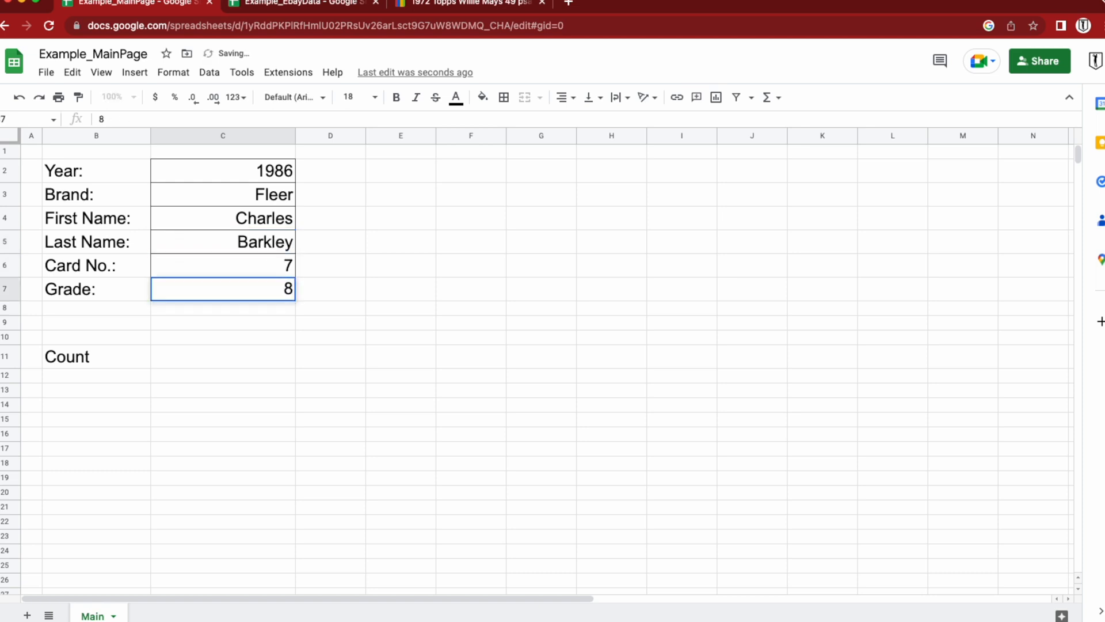
key("Return")
left_click(438, 269)
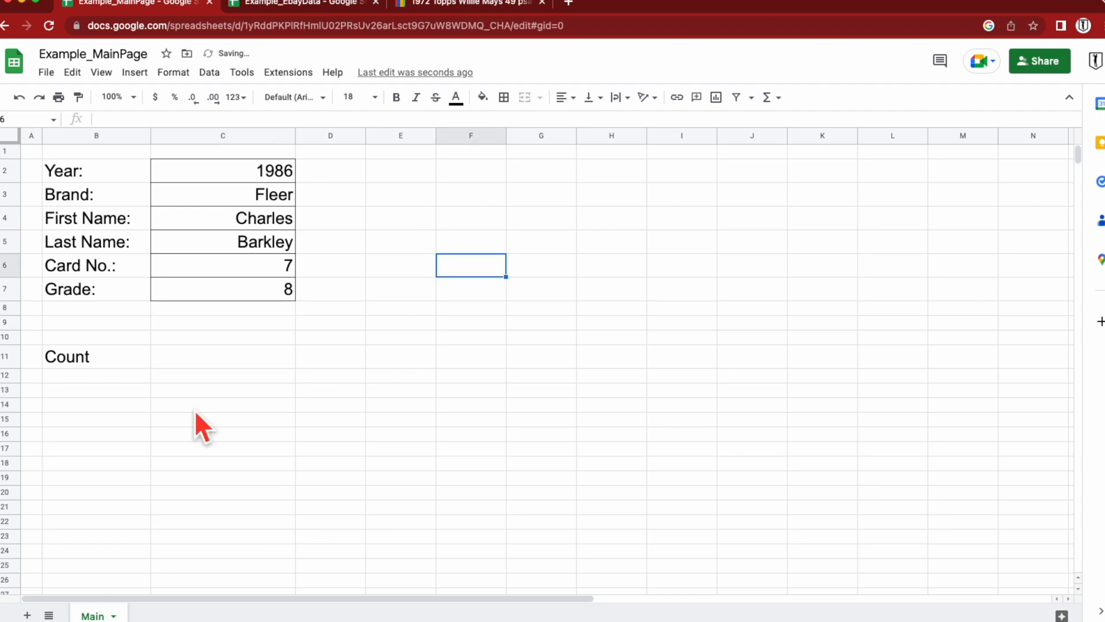
Step: Switch to Example_EbayData and review the imported prices and the count on the Item_Price sheet for the new card
left_click(441, 4)
left_click(325, 5)
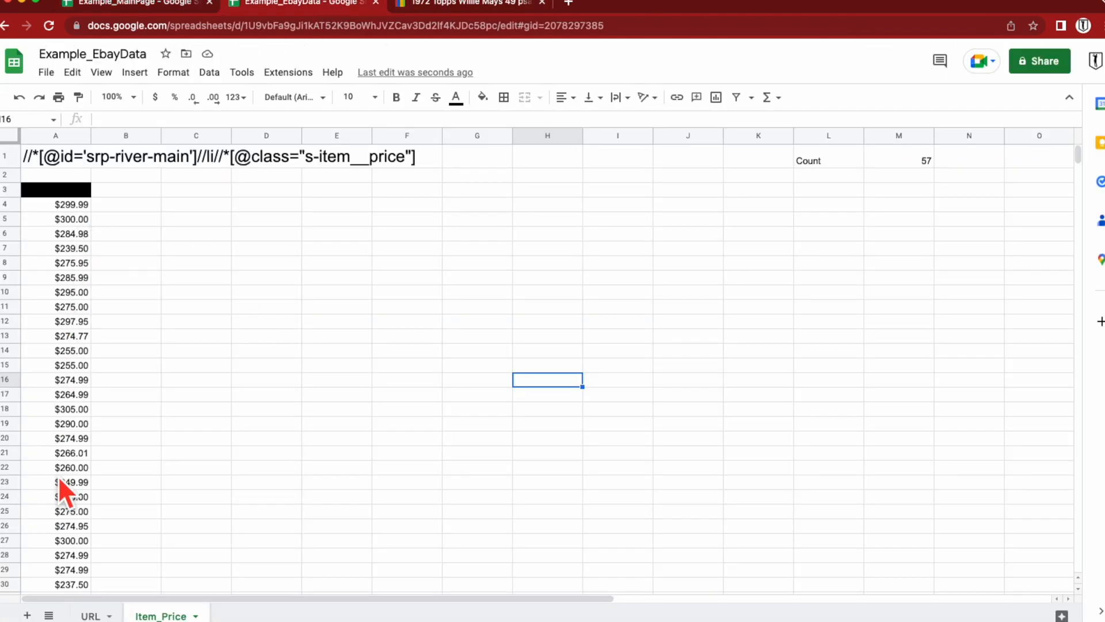
scroll(60, 481, "down", 5)
scroll(60, 481, "up", 3)
Step: Open the assembled eBay link in A11 of the URL sheet and compare its sold listings with the count on Item_Price
left_click(91, 616)
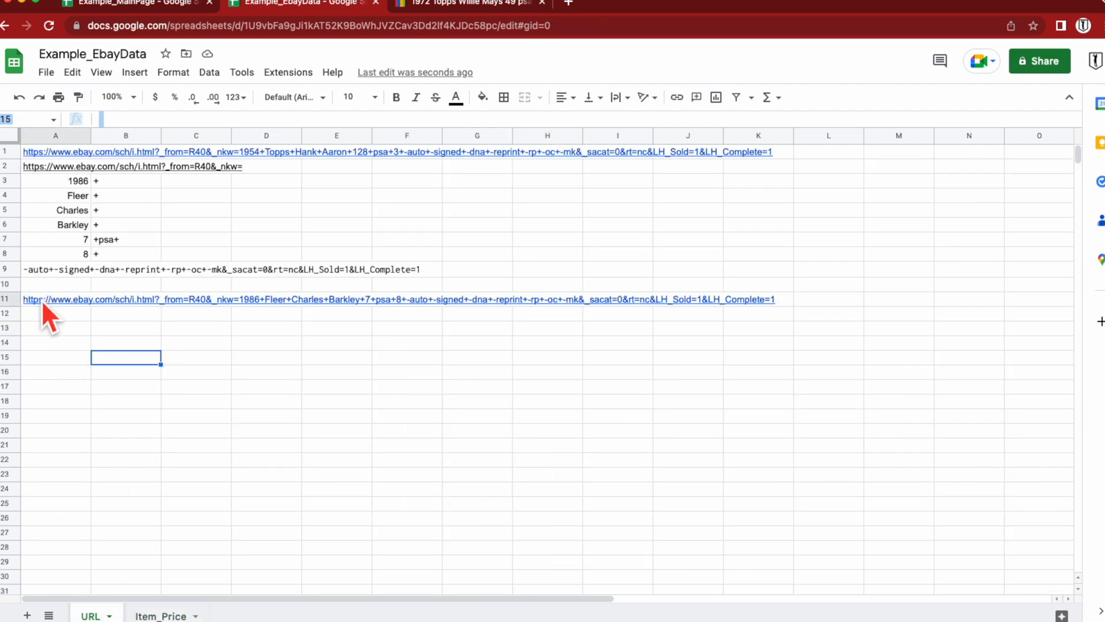
mouse_move(42, 299)
left_click(99, 324)
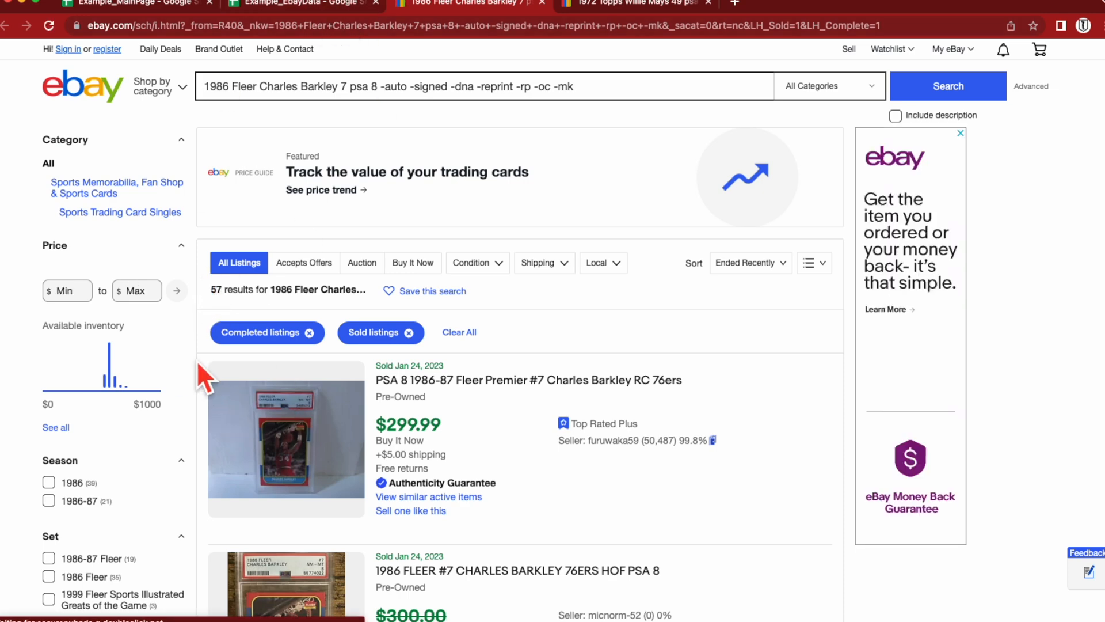
left_click(308, 4)
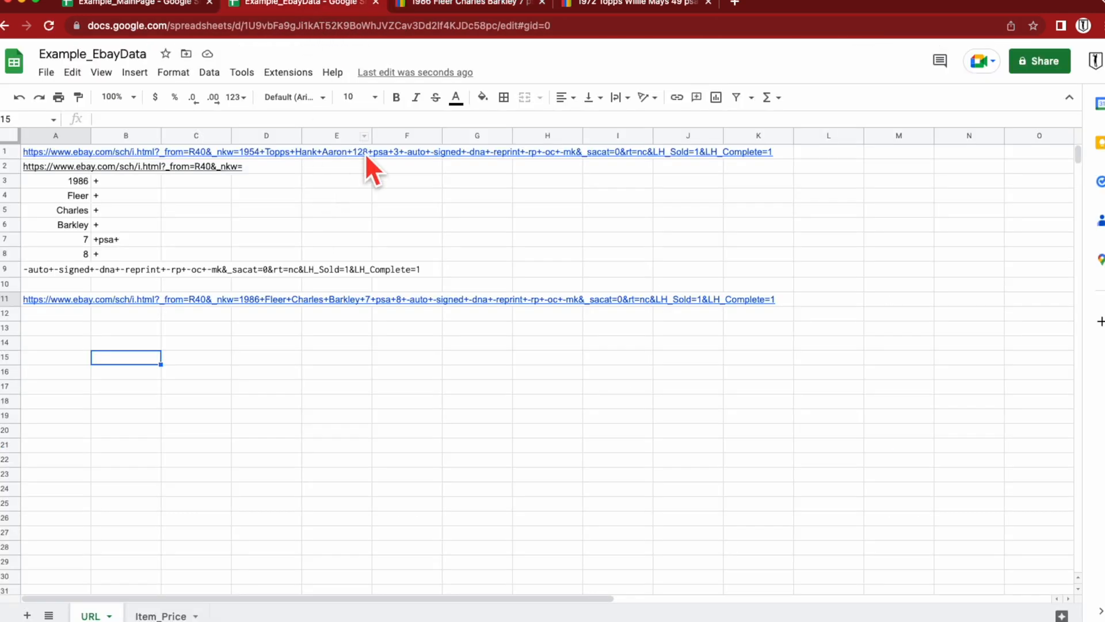
left_click(446, 4)
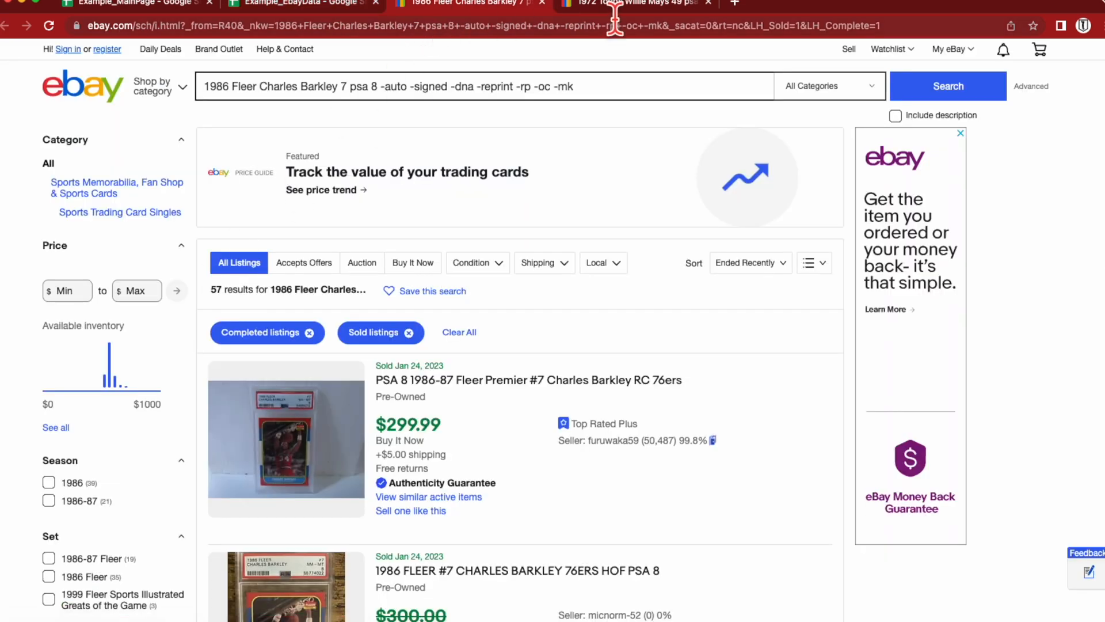
left_click(308, 5)
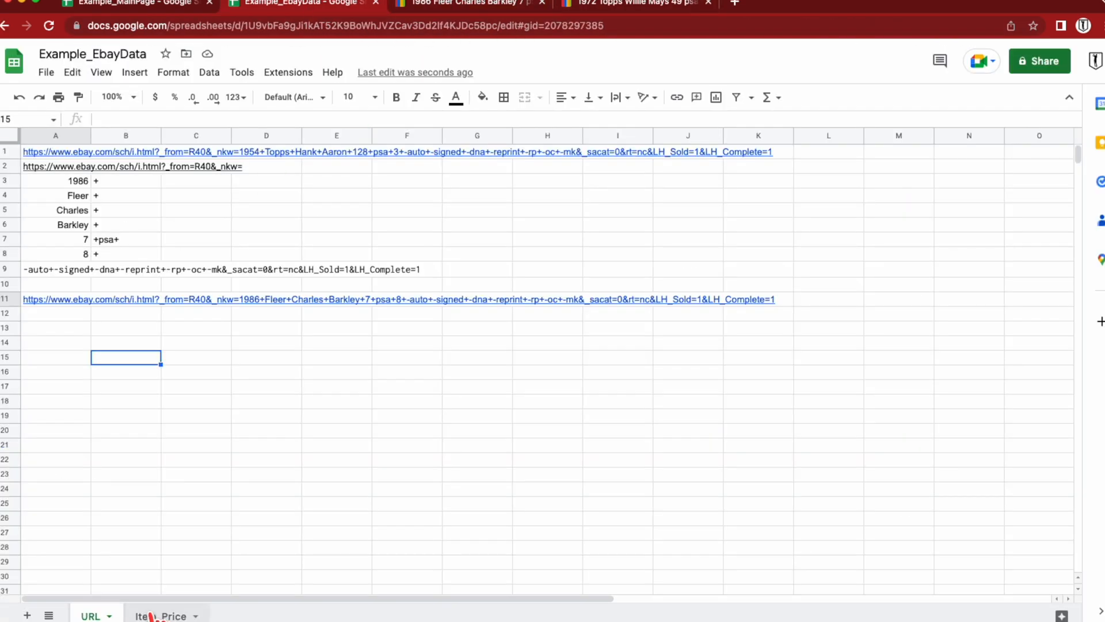
left_click(161, 615)
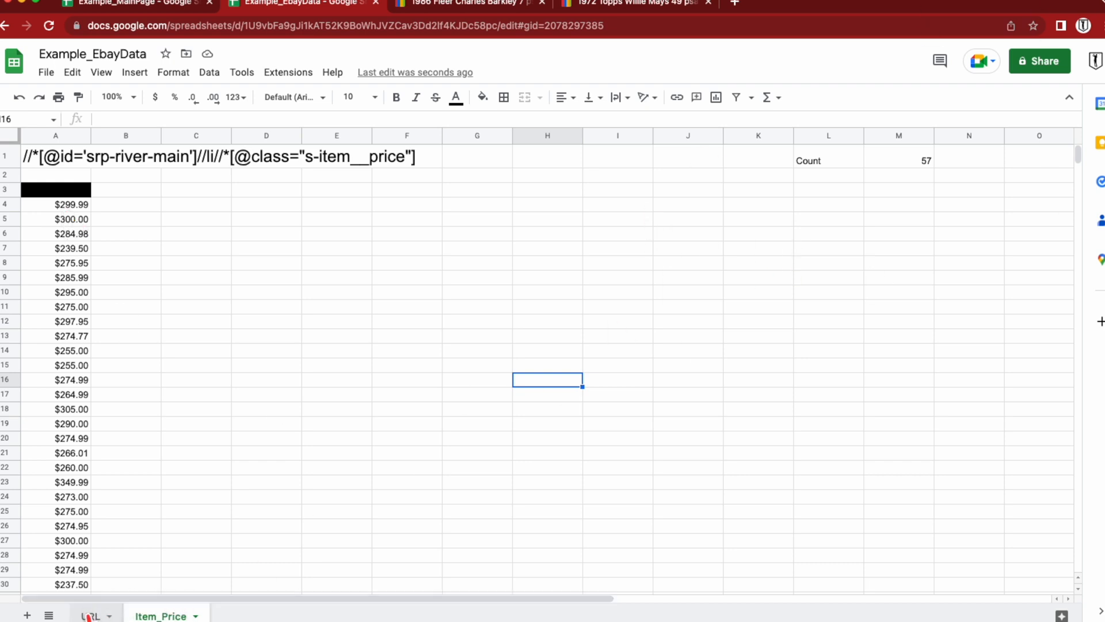
Step: Return to Example_MainPage and begin an IMPORTRANGE formula with an opening quotation mark in C11, beside the Count label
left_click(161, 5)
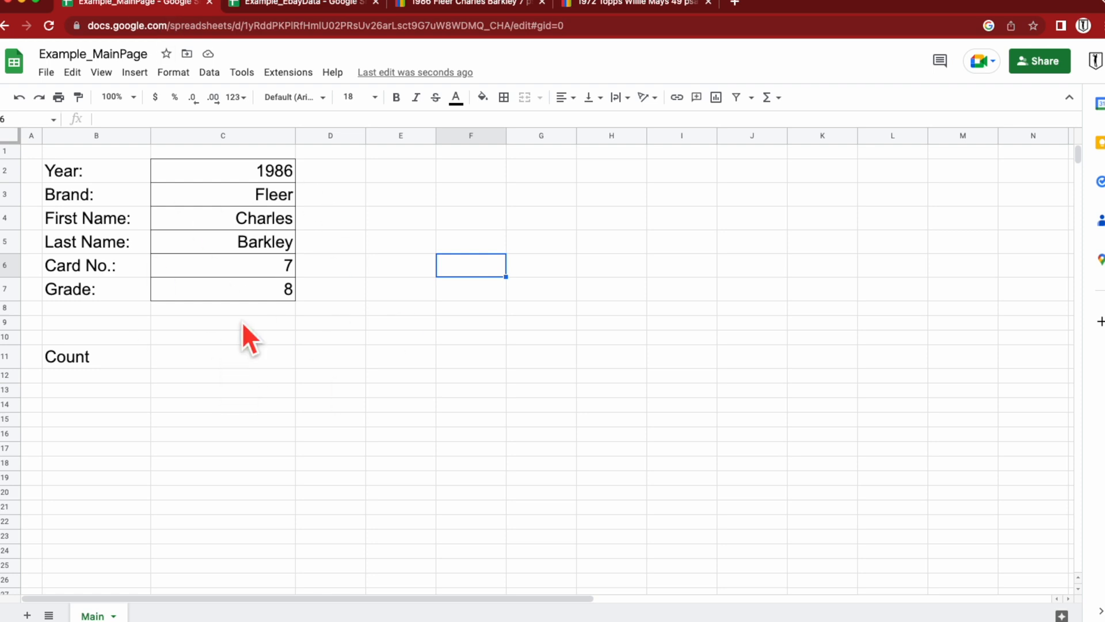
left_click(300, 6)
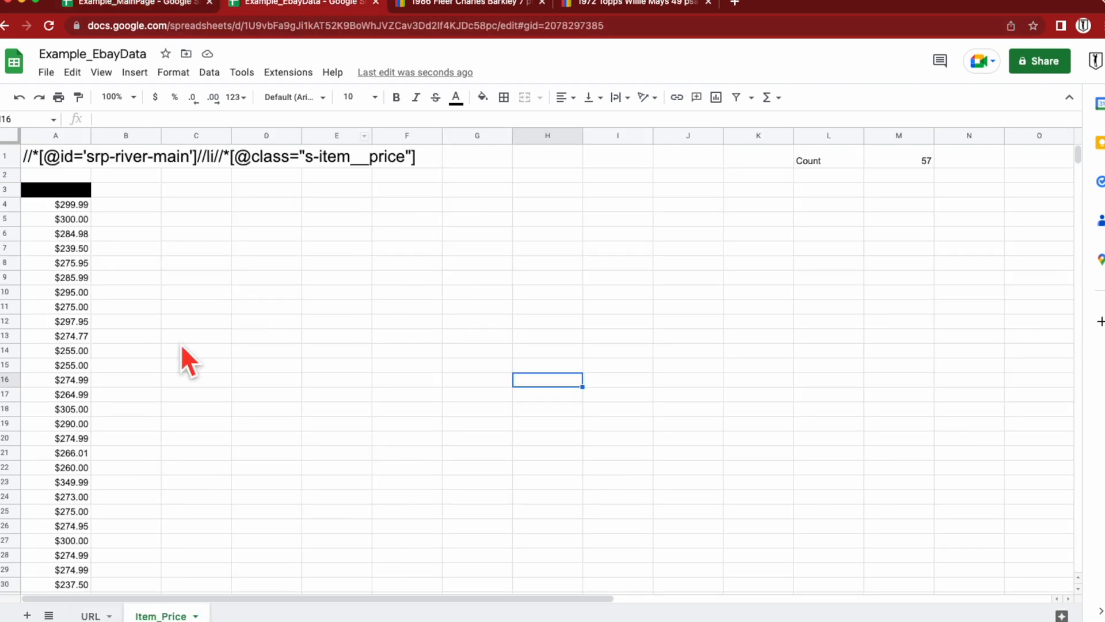
left_click(154, 6)
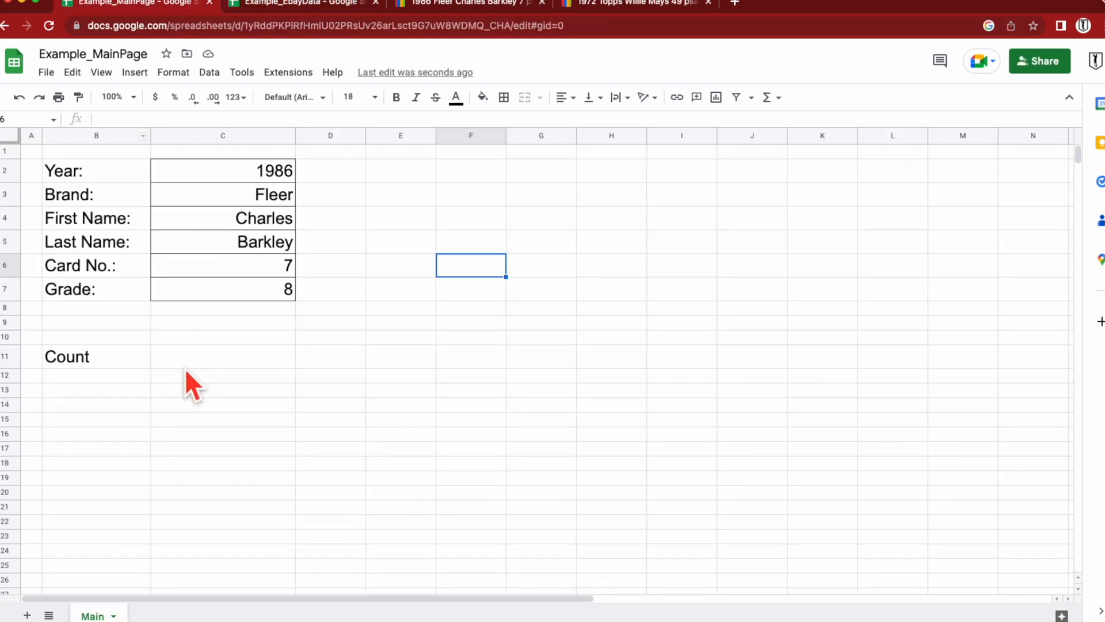
left_click(198, 354)
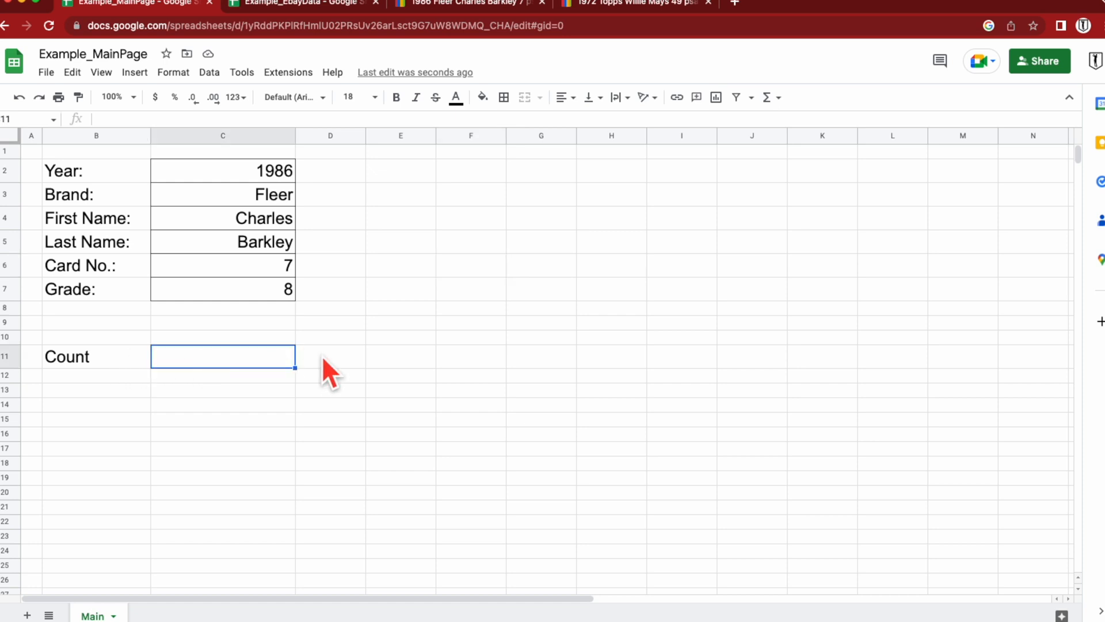
type("=im")
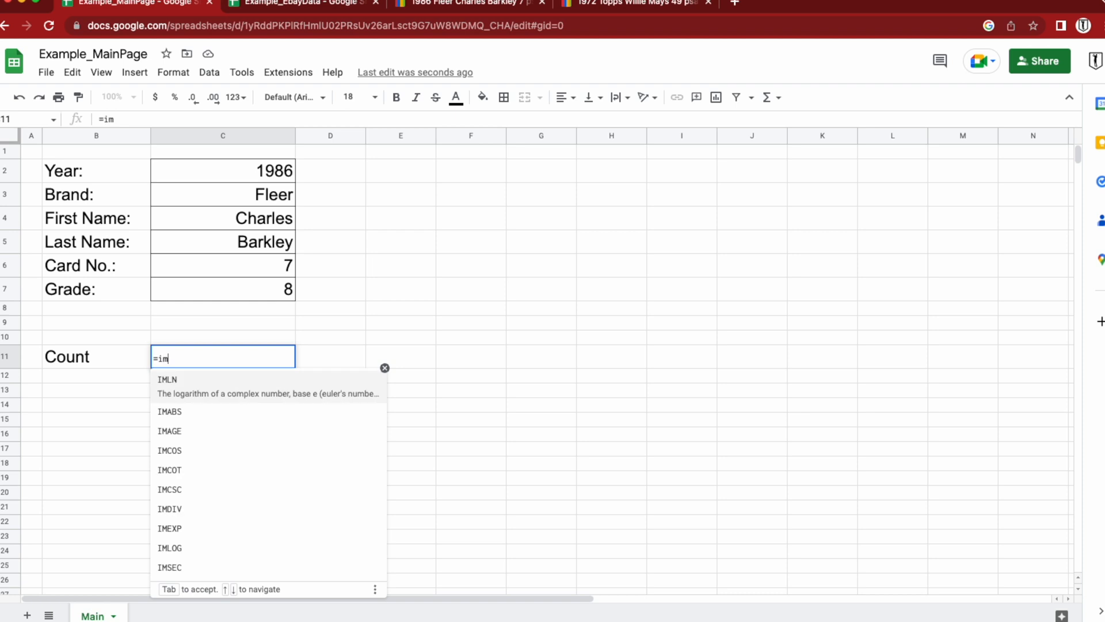
type("port")
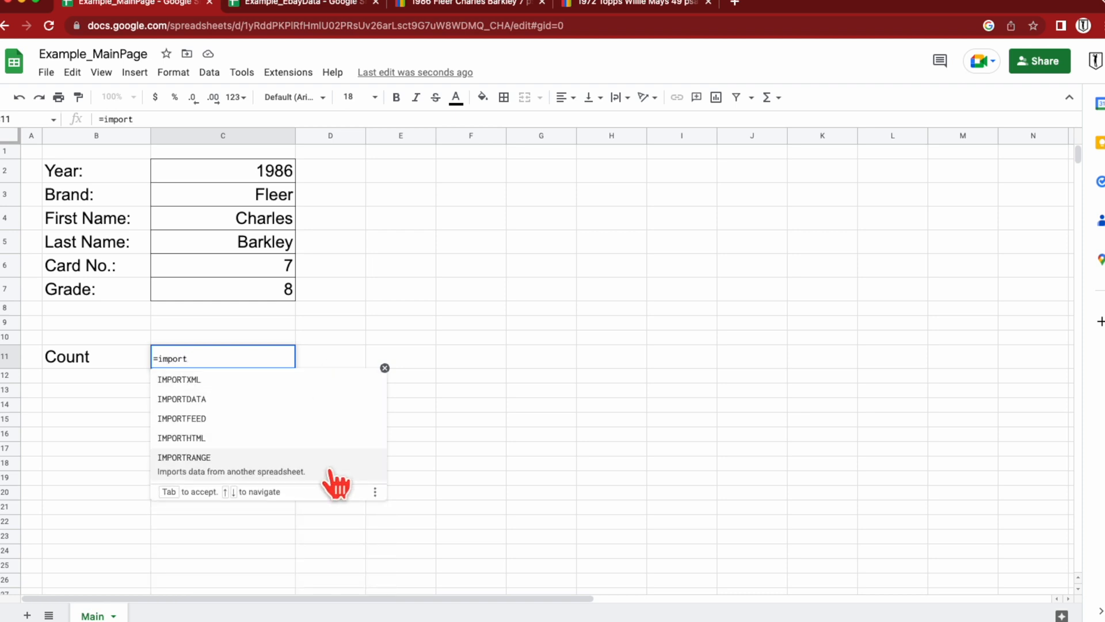
left_click(190, 469)
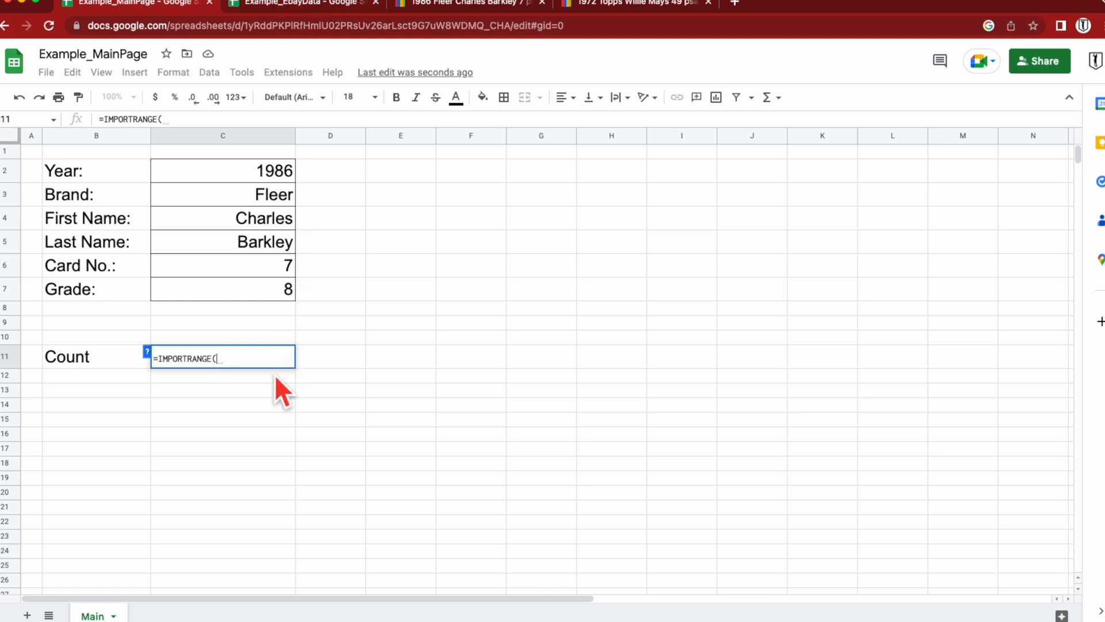
type("\"")
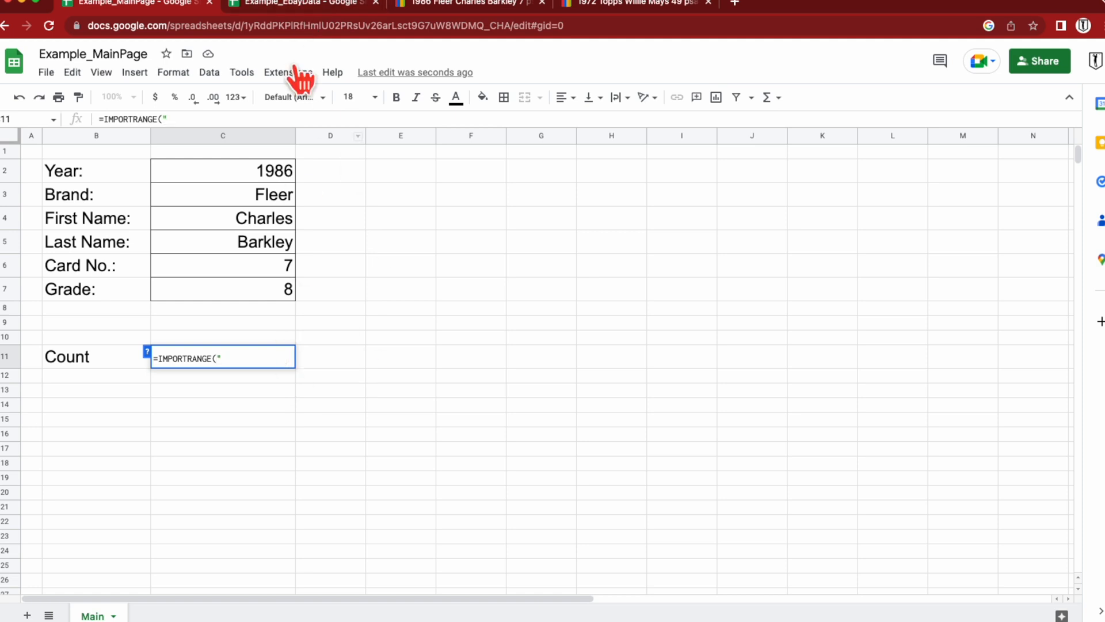
Step: Copy the full web address of Example_EbayData and paste it as the spreadsheet URL in the C11 IMPORTRANGE formula
left_click(282, 5)
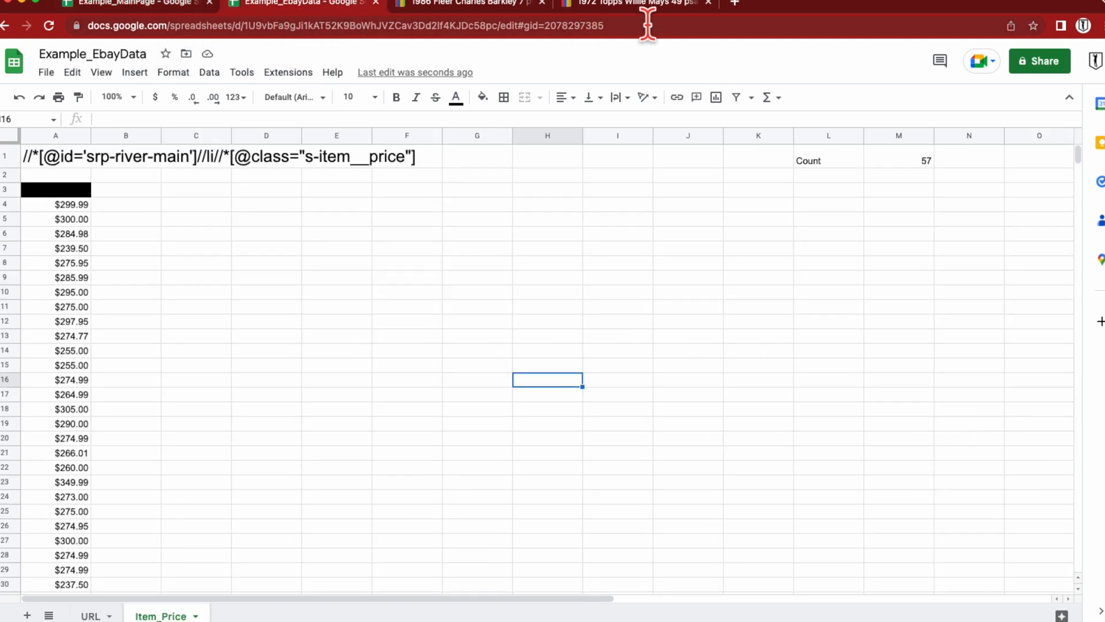
left_click(610, 25)
left_click_drag(609, 25, 92, 28)
key("super+c")
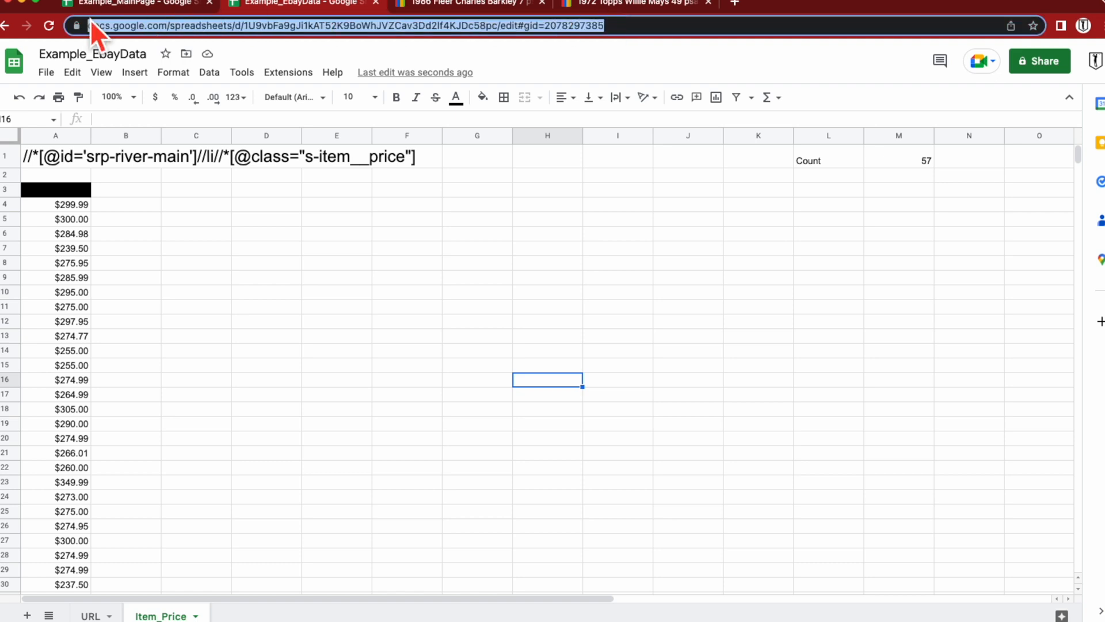
left_click(175, 7)
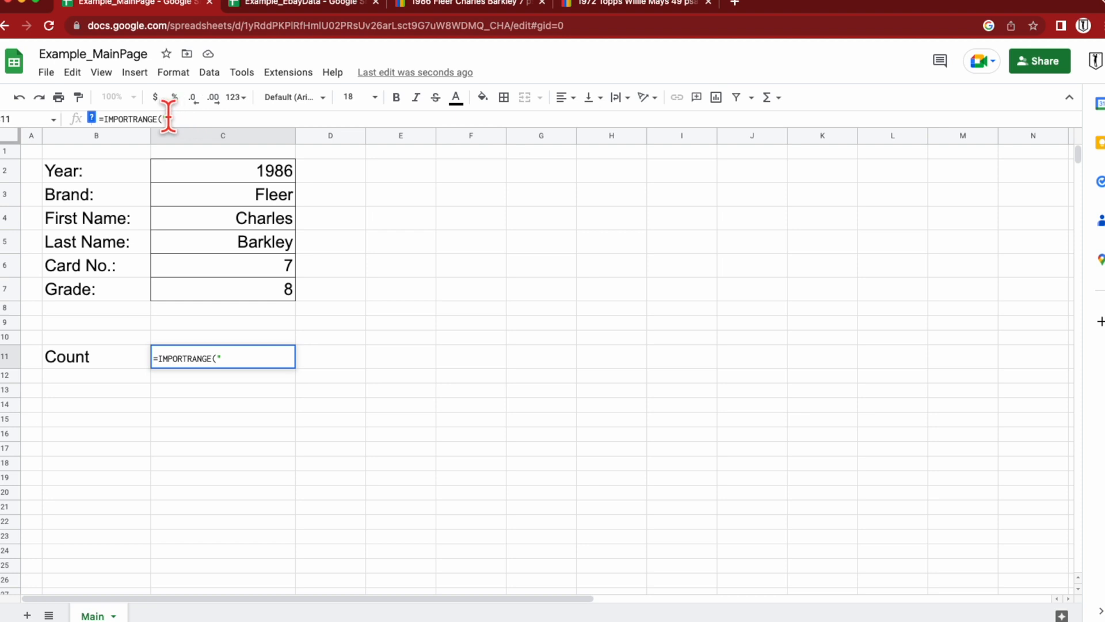
key("super+v")
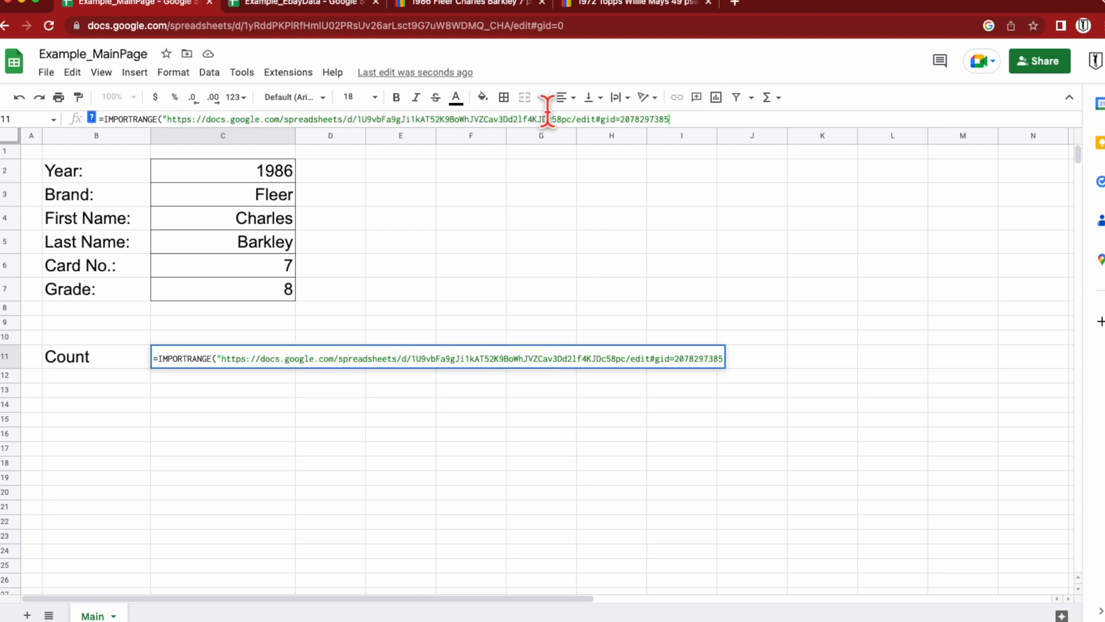
key("BackSpace")
key("BackSpace")
key("BackSpace")
key("BackSpace")
key("BackSpace")
key("BackSpace")
key("BackSpace")
key("BackSpace")
key("BackSpace")
key("BackSpace")
key("BackSpace")
key("BackSpace")
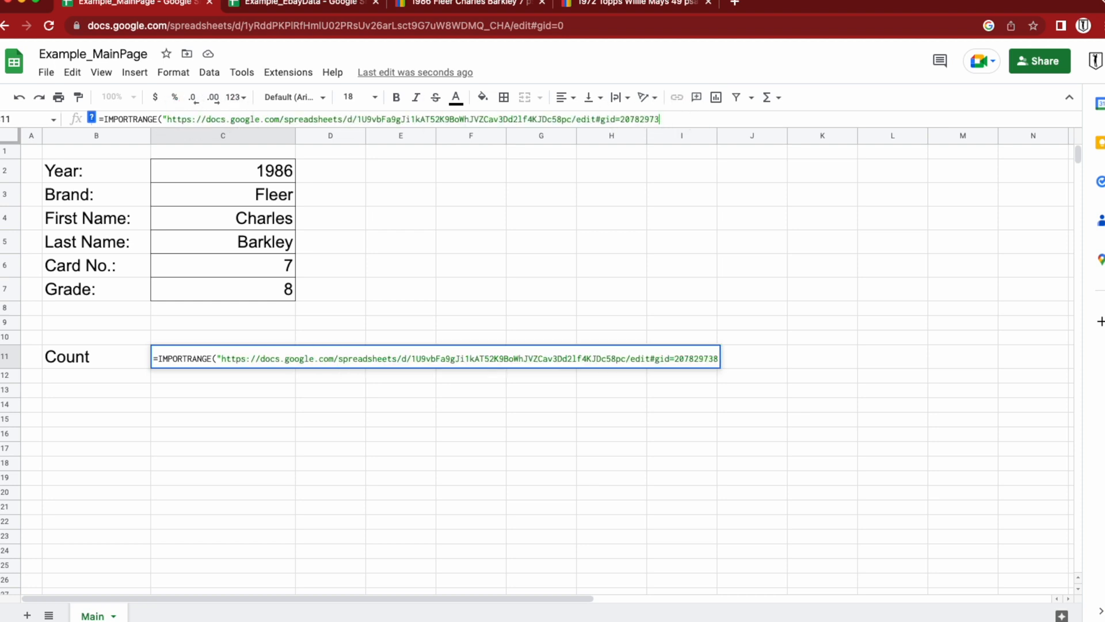
key("BackSpace")
key("BackSpace")
key("BackSpace")
key("BackSpace")
key("BackSpace")
key("BackSpace")
key("BackSpace")
key("BackSpace")
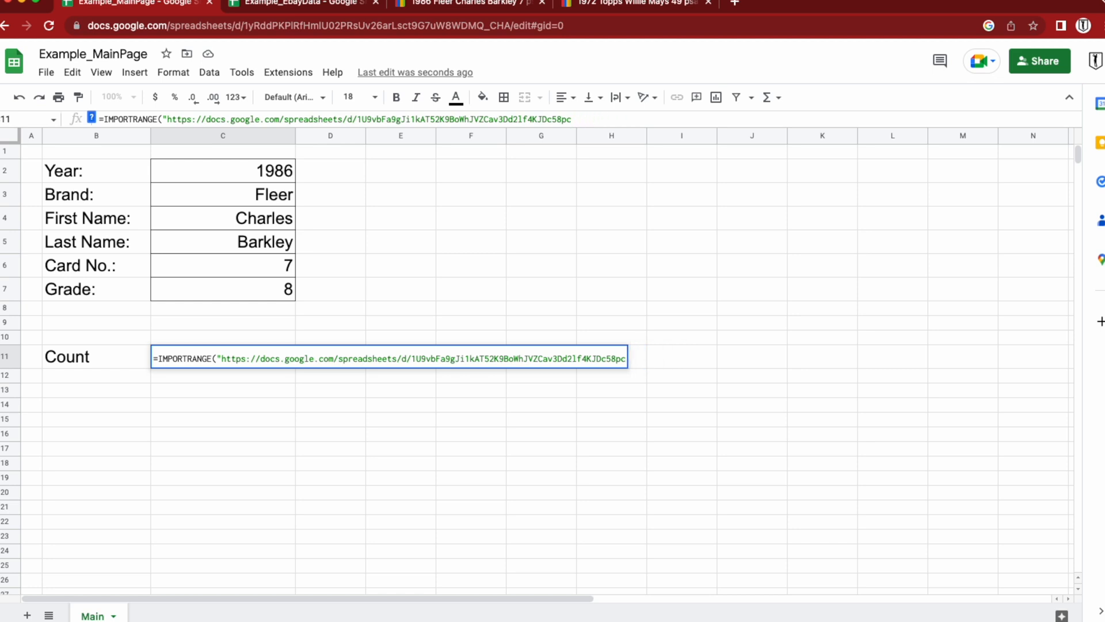
Step: Close the spreadsheet URL's quotation marks in the C11 formula and start the range string with the sheet name Item_Price!, checking it in Example_EbayData
type("\", ")
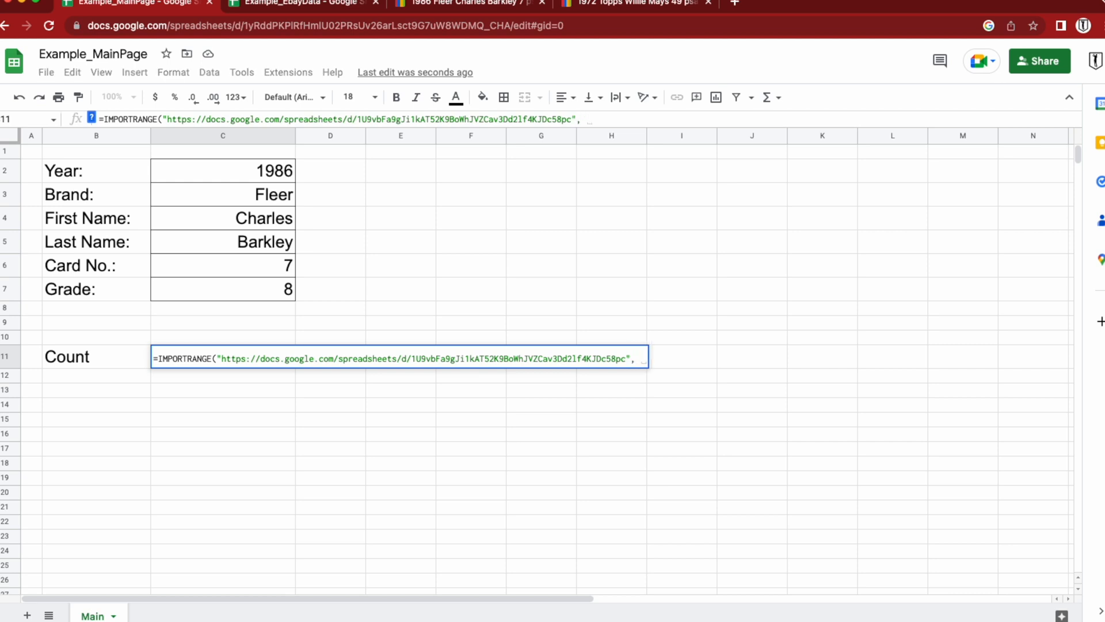
type("\"")
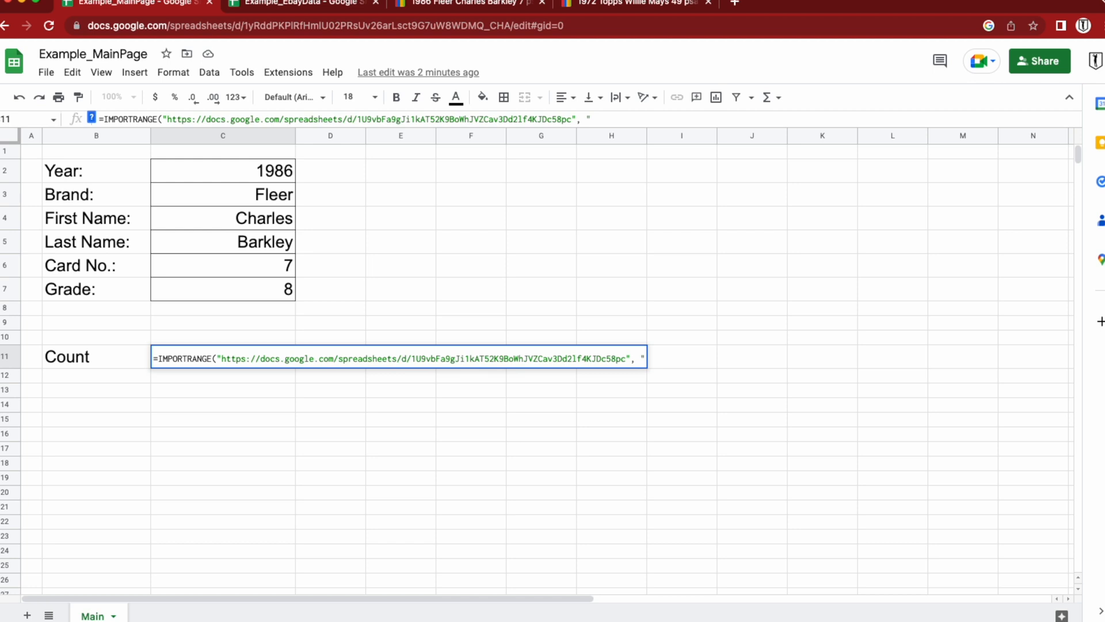
left_click(269, 2)
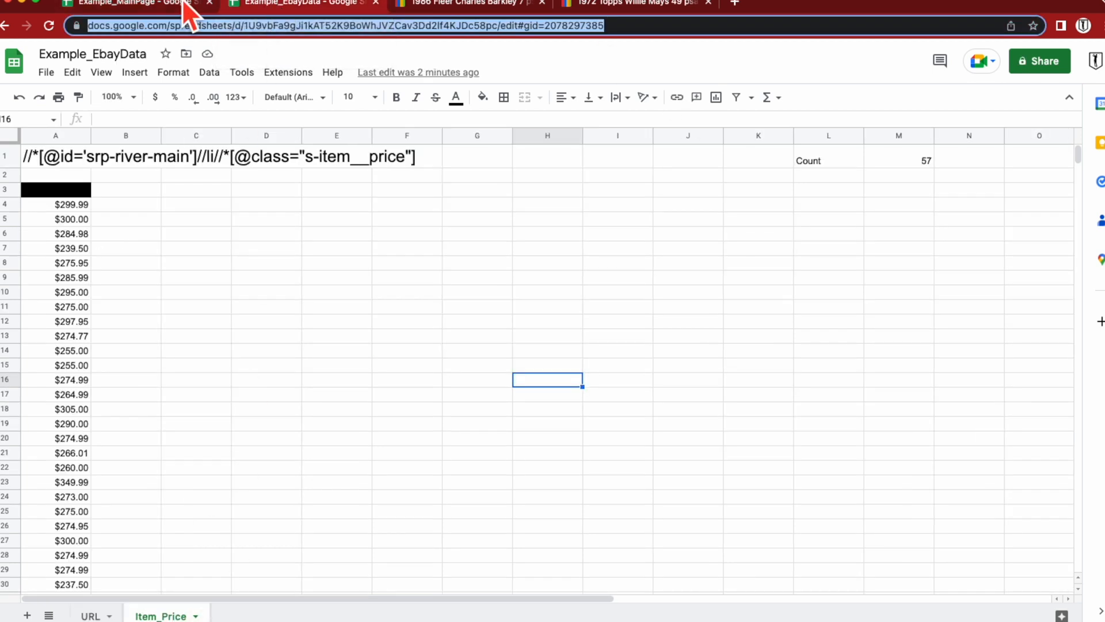
left_click(164, 4)
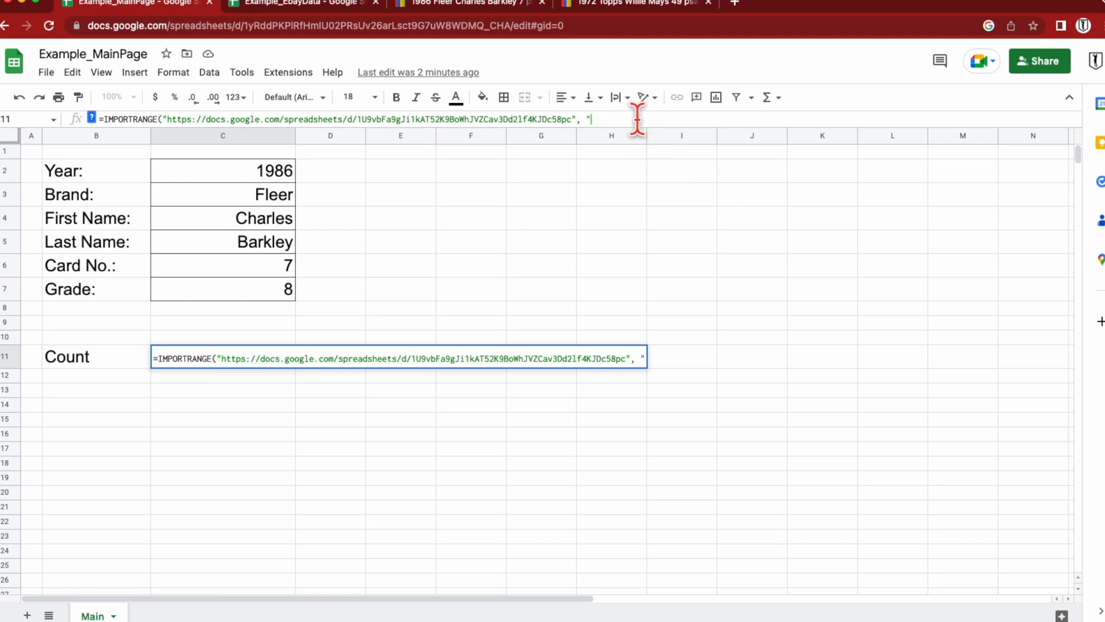
type("Item_Price!")
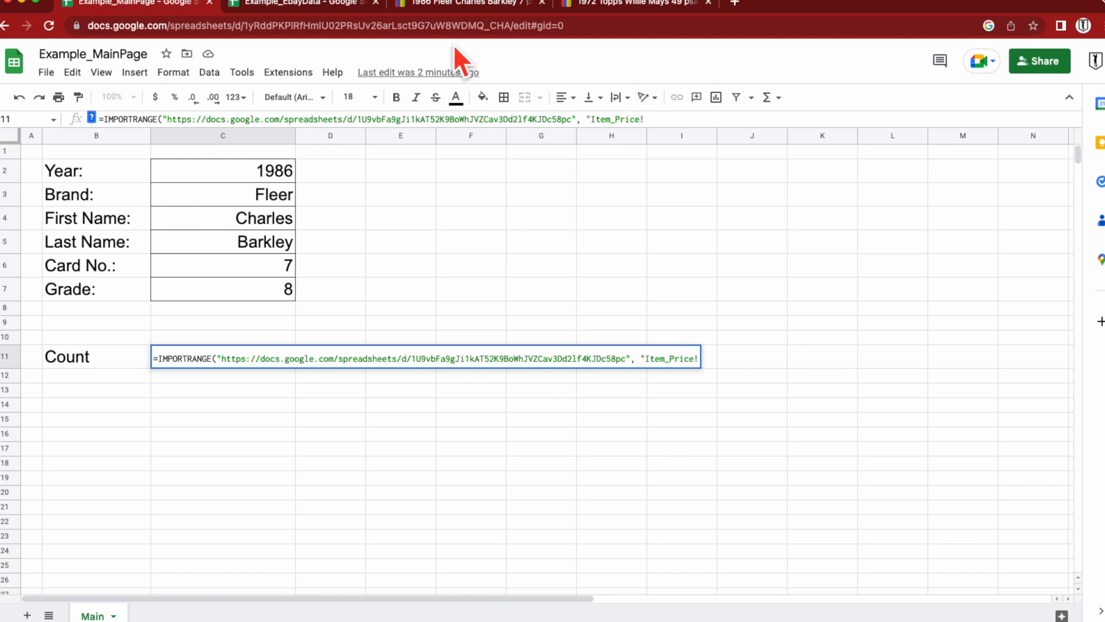
Step: Look up the count's cell in Example_EbayData and complete the C11 IMPORTRANGE formula on Example_MainPage with M1")
left_click(304, 6)
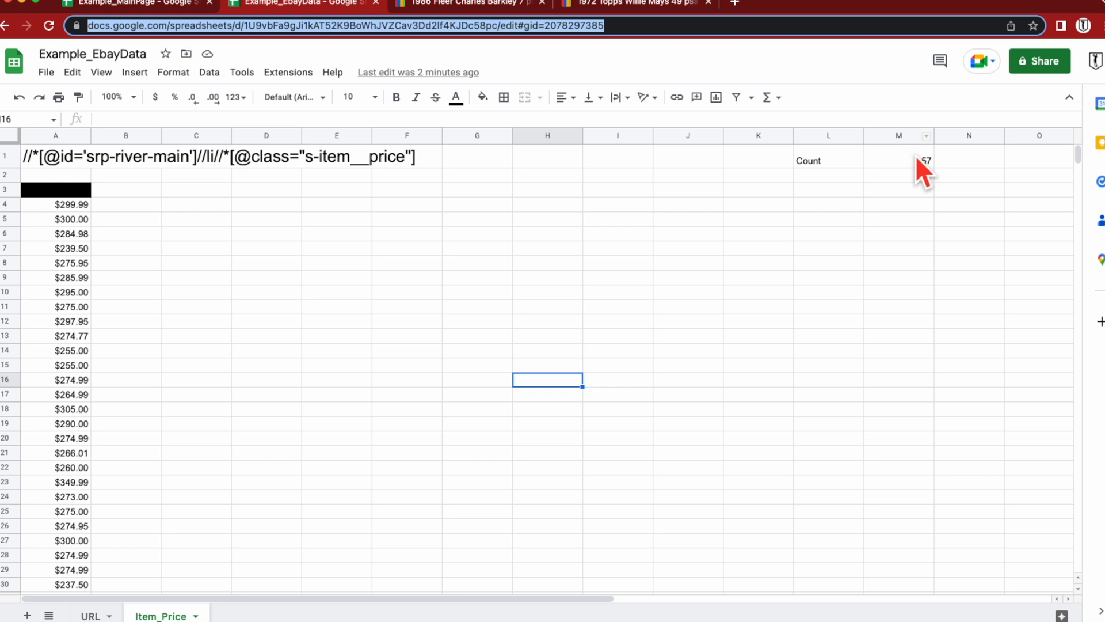
left_click(178, 5)
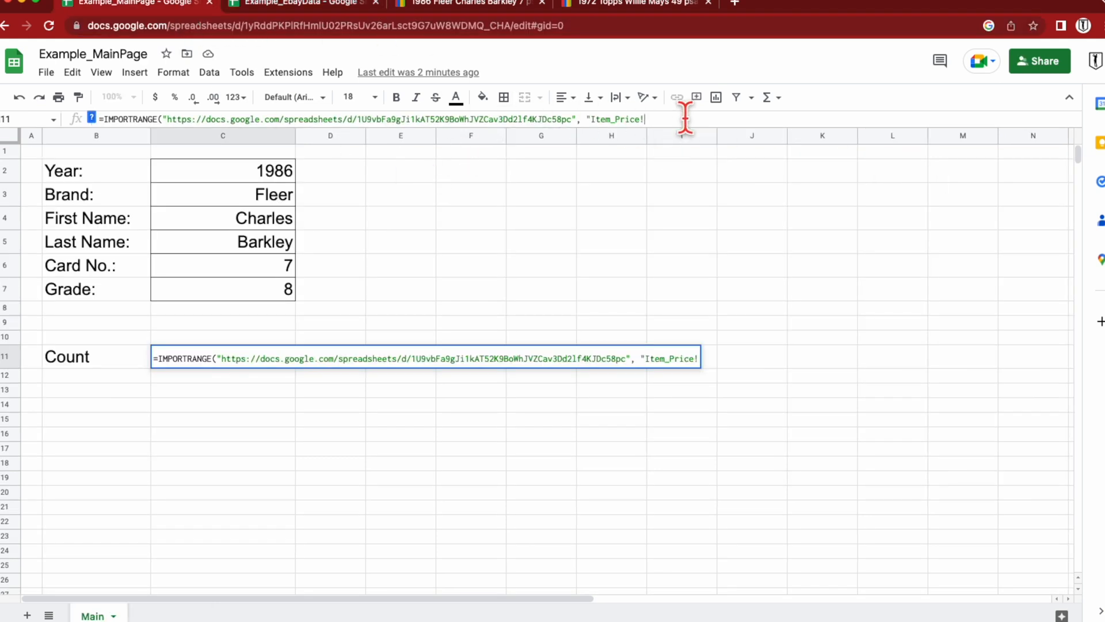
type("M1\")")
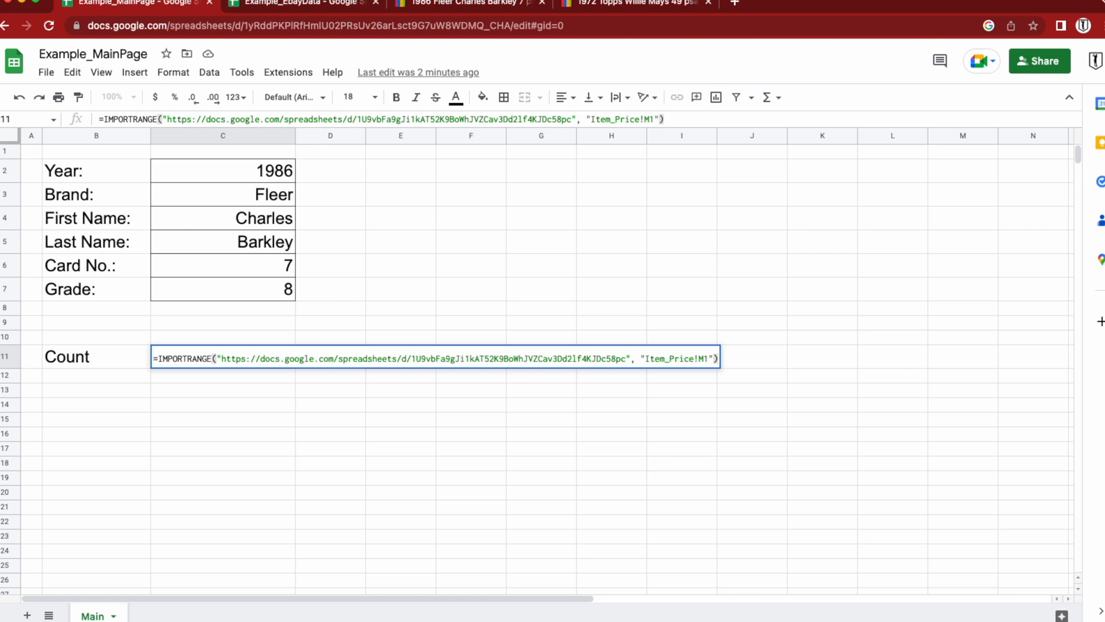
key("Return")
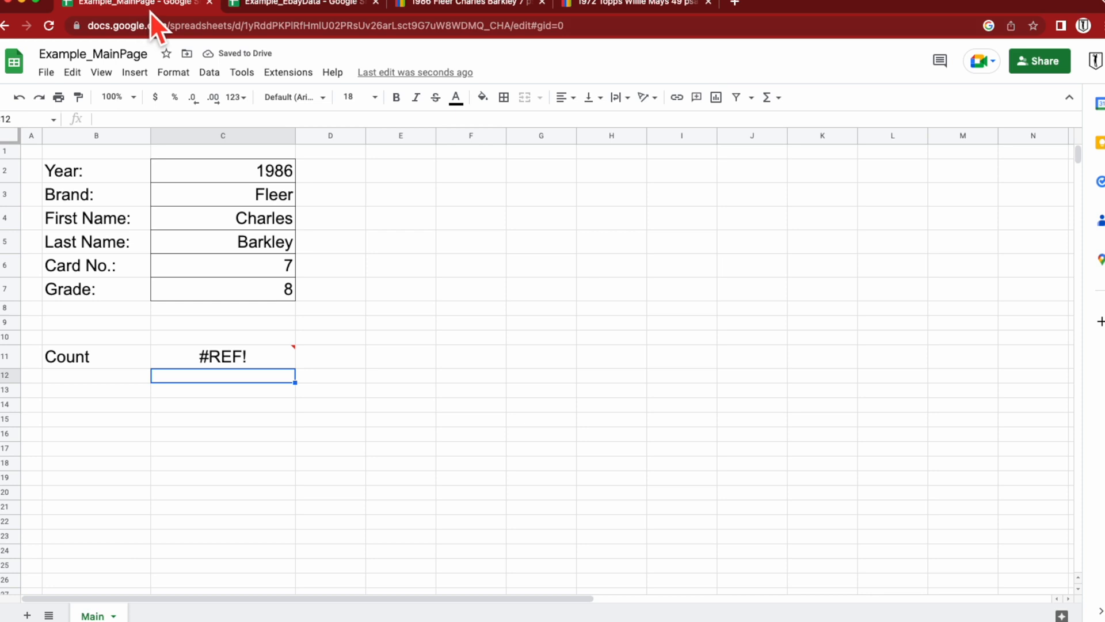
Step: Allow access for the IMPORTRANGE formula in C11 so Example_MainPage connects to Example_EbayData
left_click(239, 357)
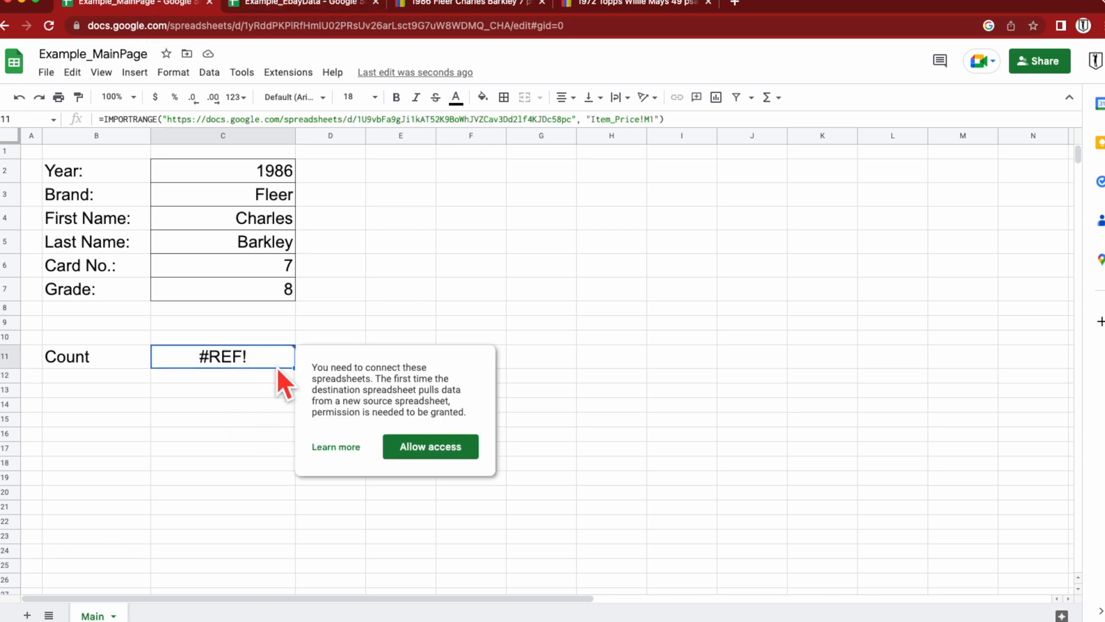
left_click(429, 451)
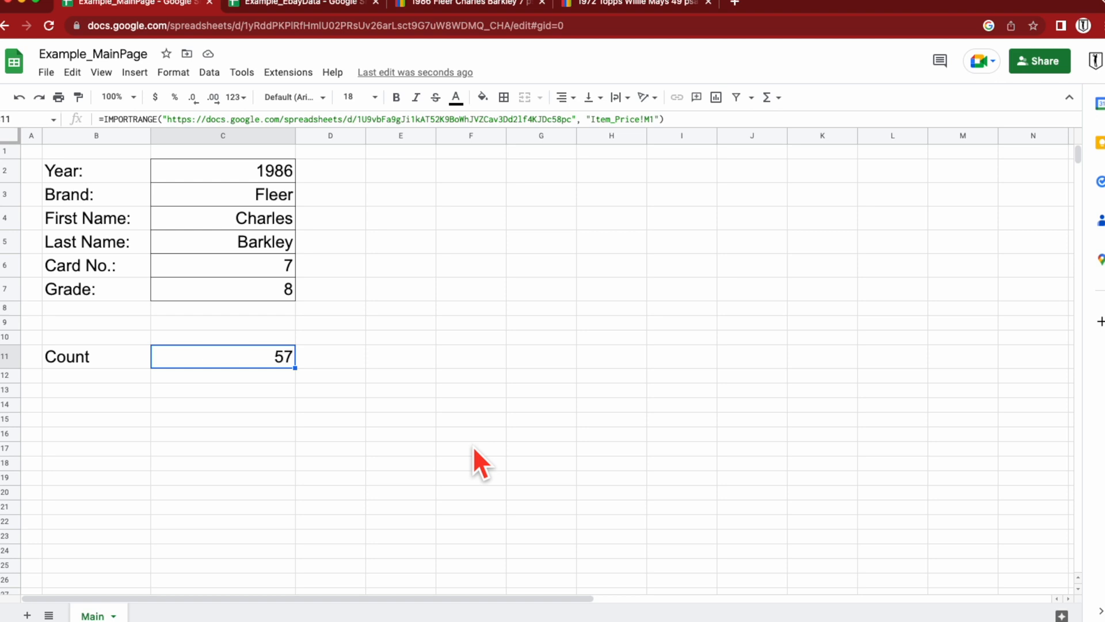
left_click(401, 406)
left_click(275, 363)
scroll(182, 378, "down", 1)
scroll(95, 374, "up", 1)
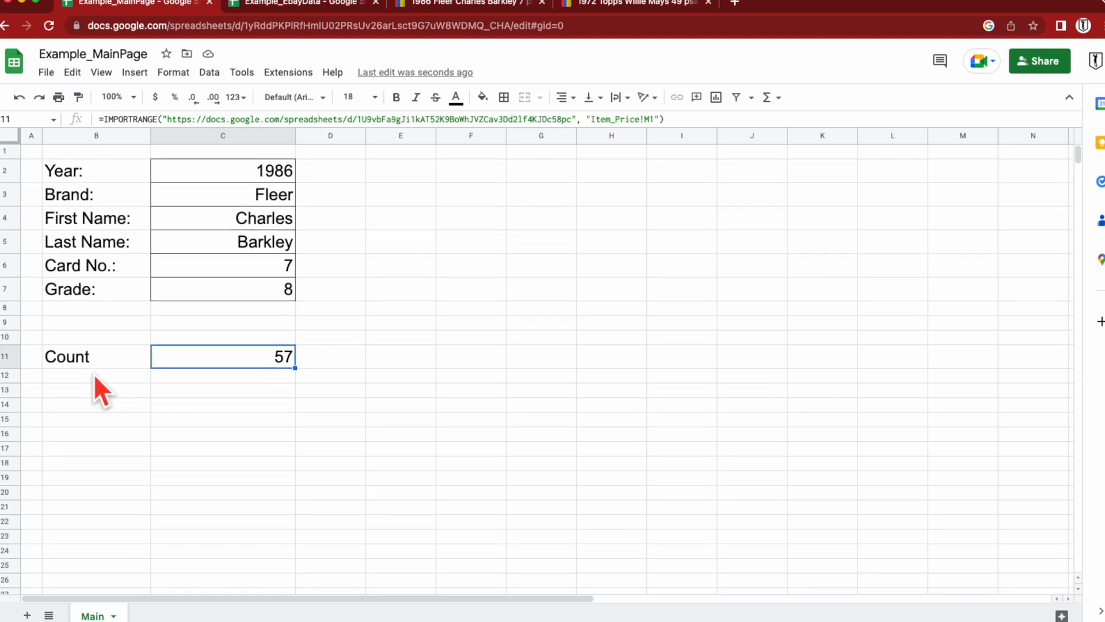